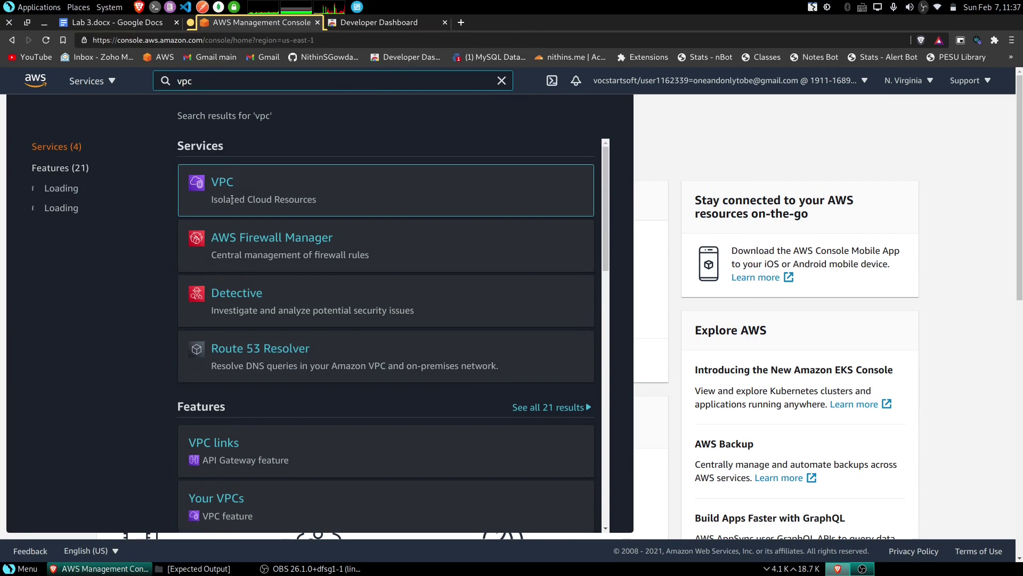
- Allocate a new Elastic IP address (23.22.183.149) in the VPC console with default settings
click(228, 185)
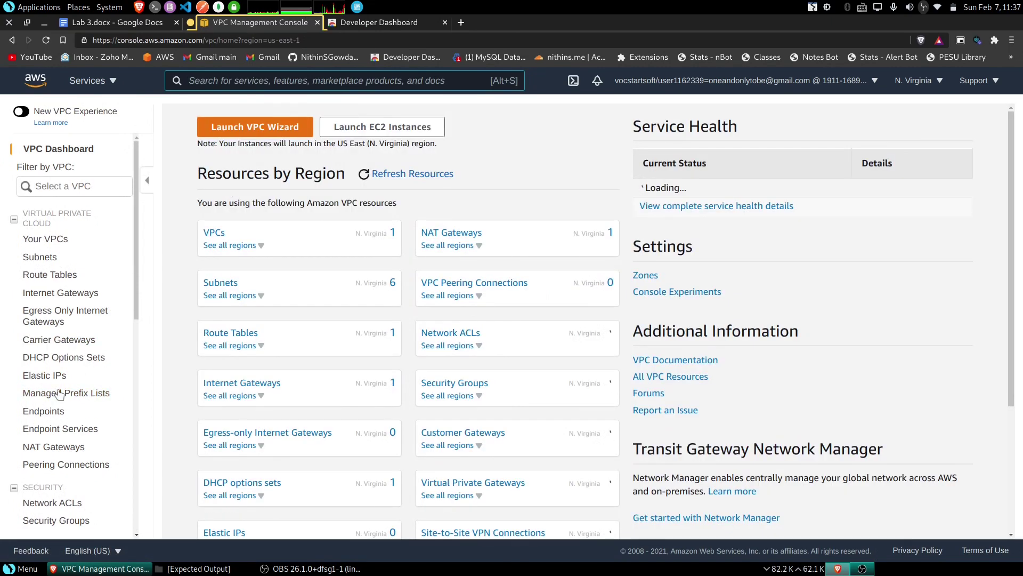
click(45, 376)
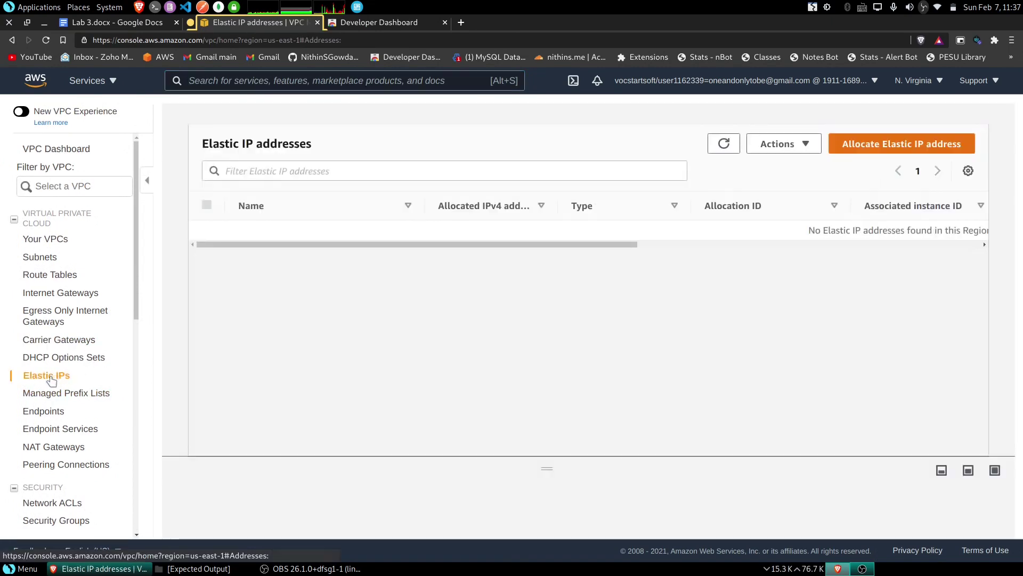
click(916, 142)
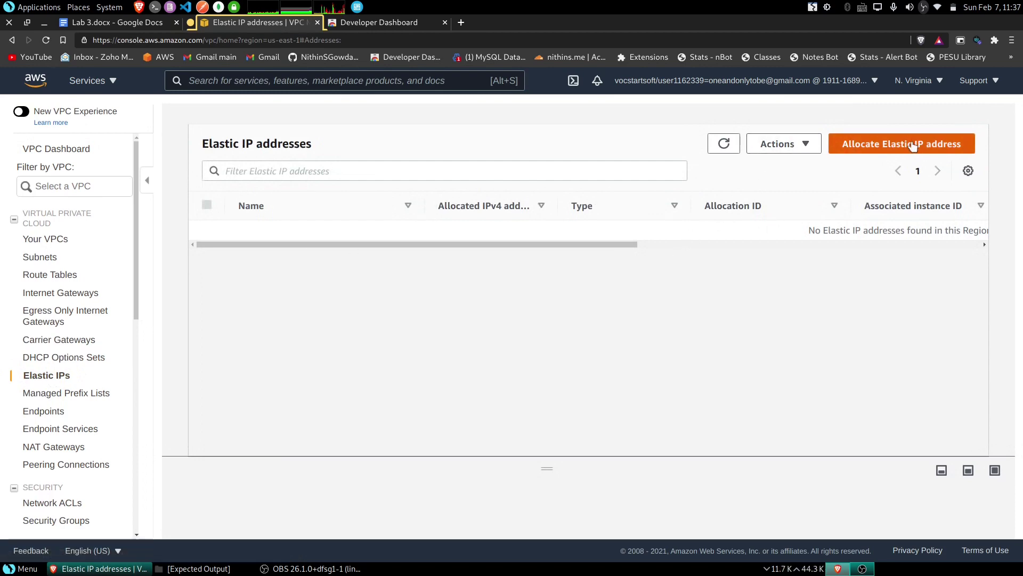
scroll(303, 362, down, 1)
scroll(304, 363, down, 4)
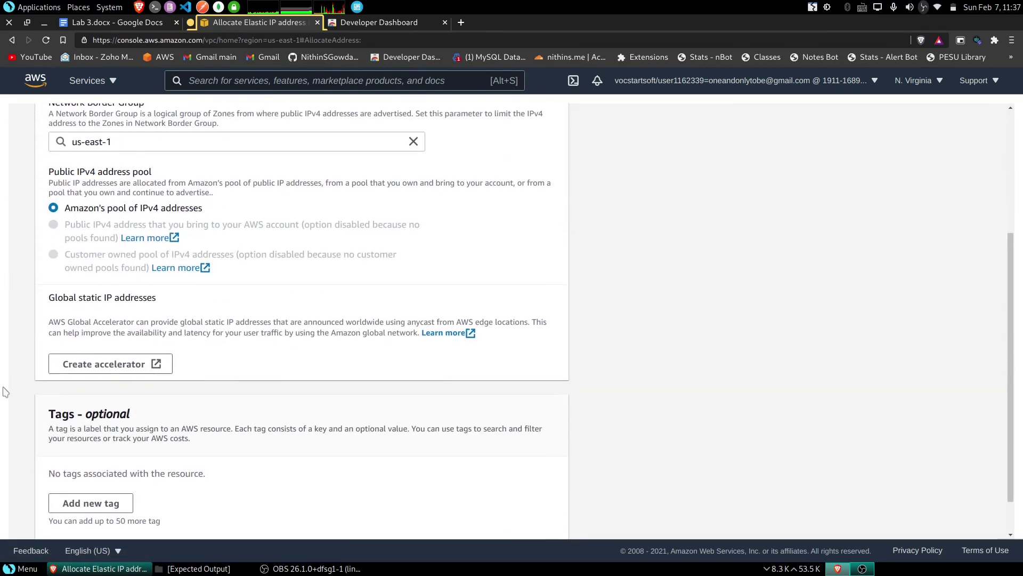
click(535, 516)
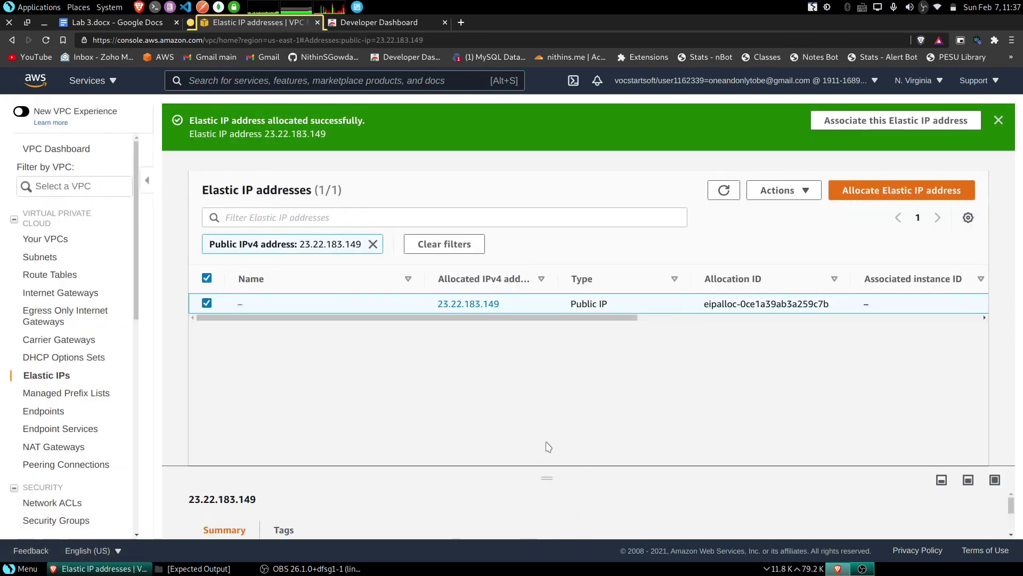
- Save a window screenshot of the newly allocated Elastic IP
key(Print)
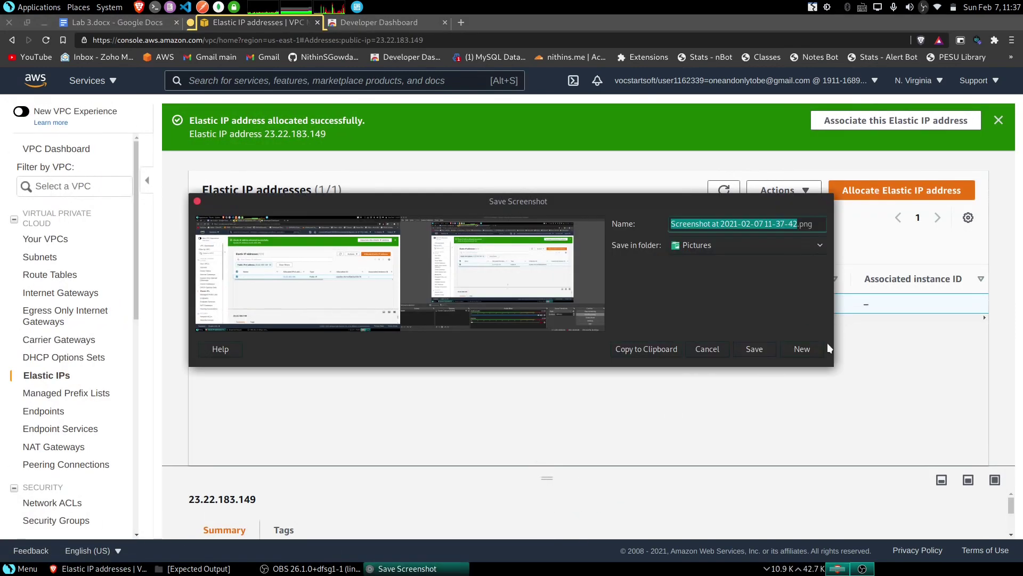
click(821, 345)
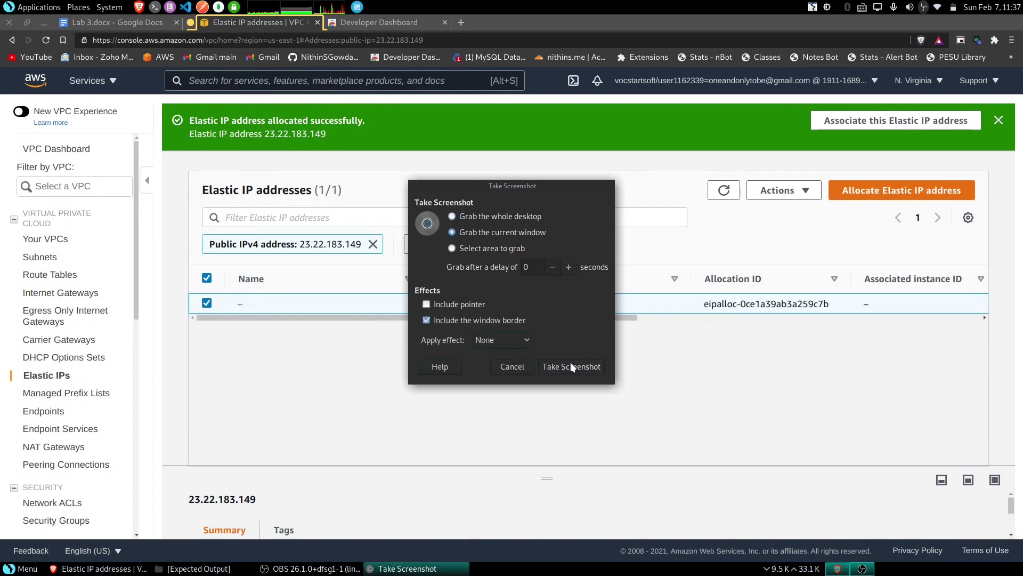
click(570, 364)
click(651, 345)
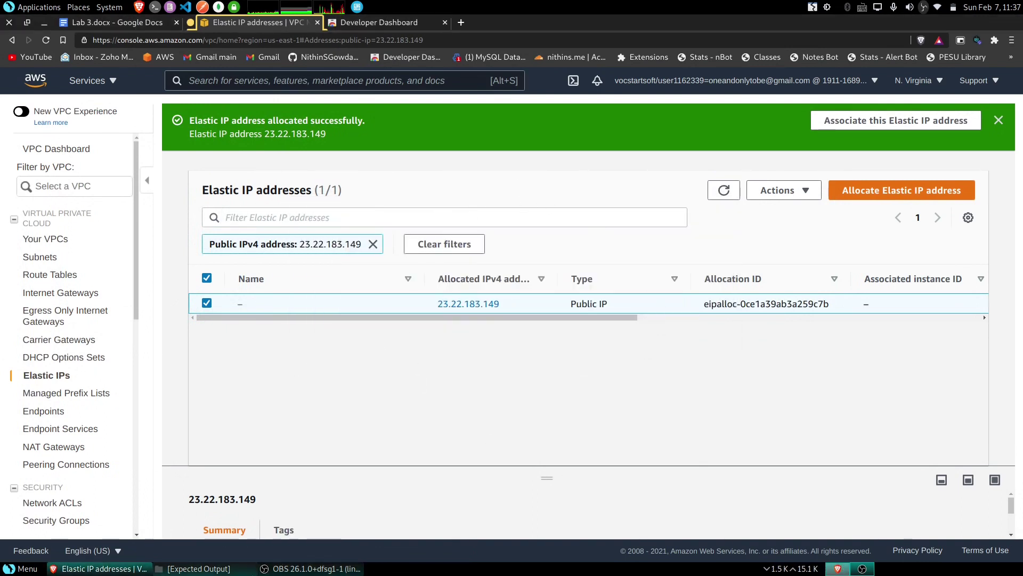
- Compare against the elastic_ip.PNG expected output image, then return to the Lab 3 instructions
click(198, 568)
double_click(368, 308)
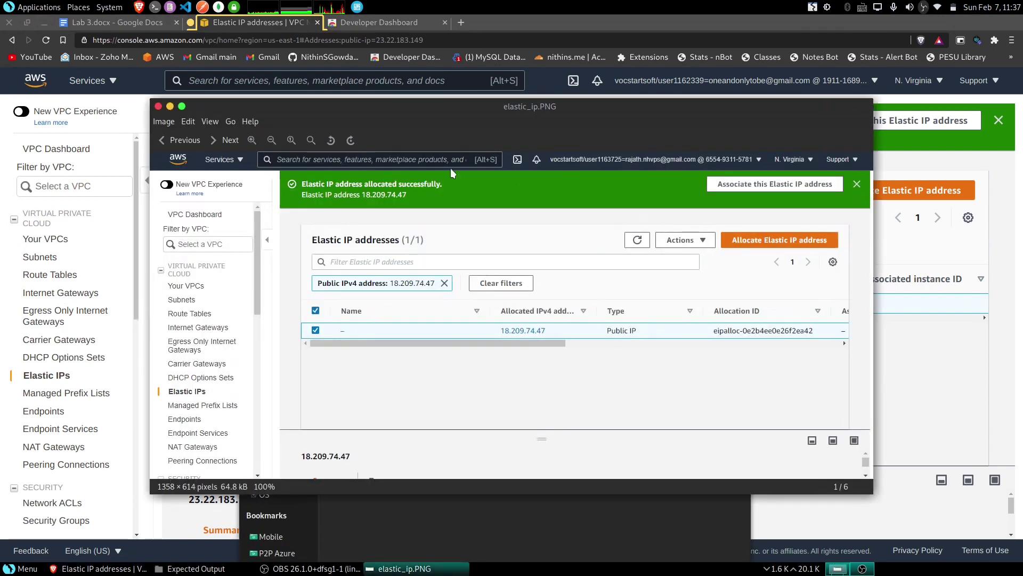
click(159, 107)
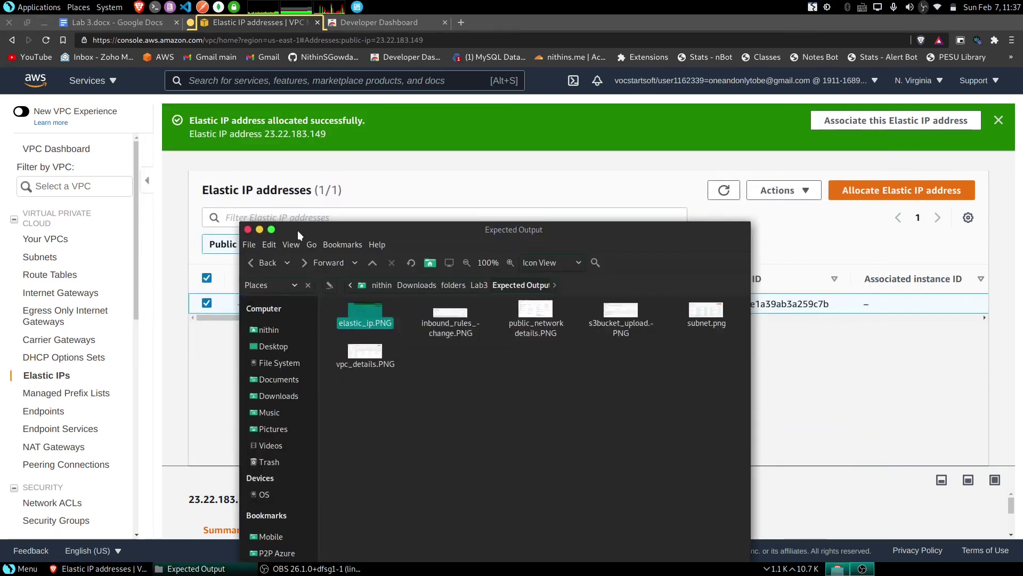
click(229, 196)
click(115, 22)
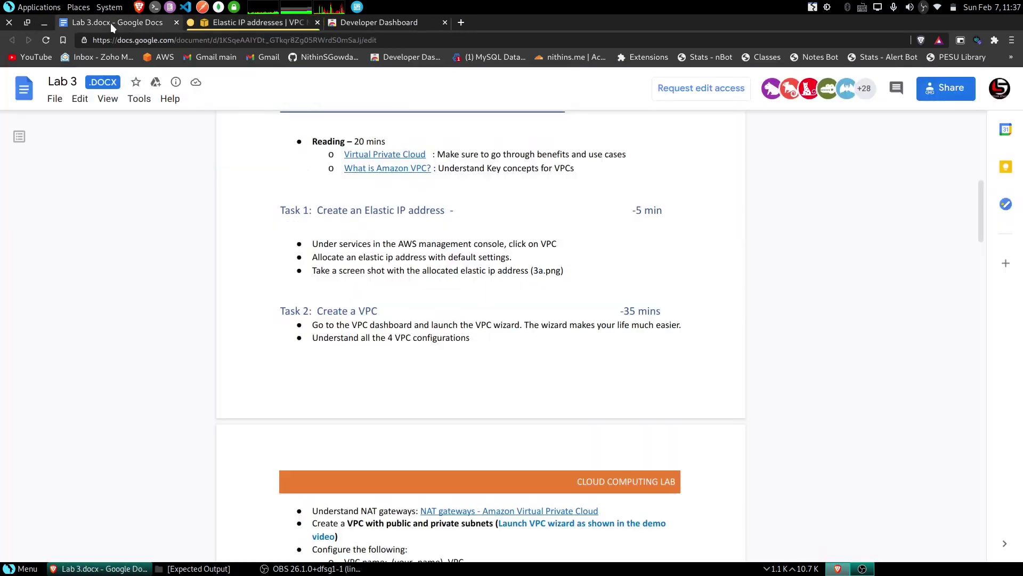
- Highlight the Task 2 lines on public and private subnets, then return to the Elastic IP page
drag(282, 312, 399, 312)
scroll(400, 324, down, 2)
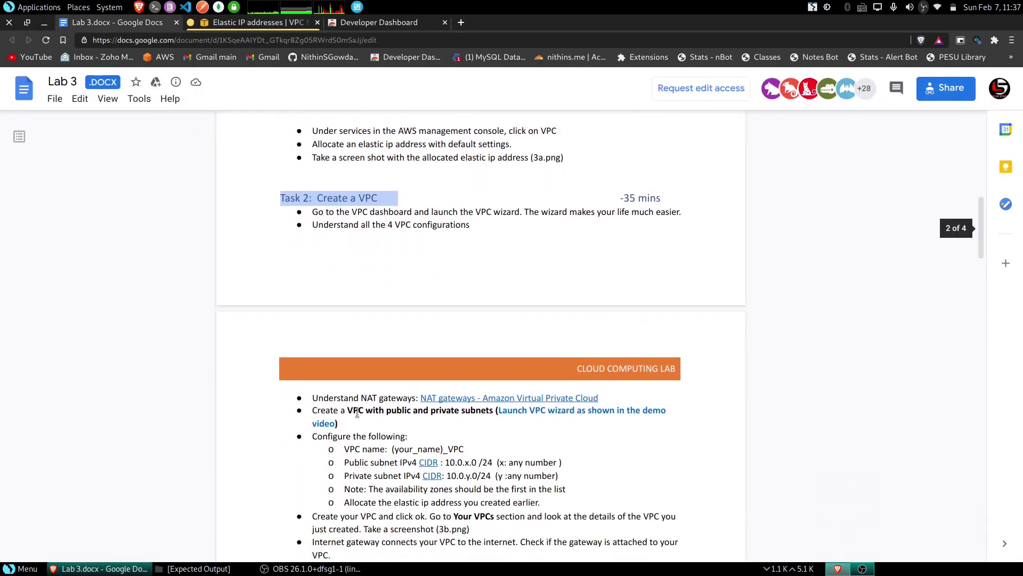
drag(347, 411, 493, 414)
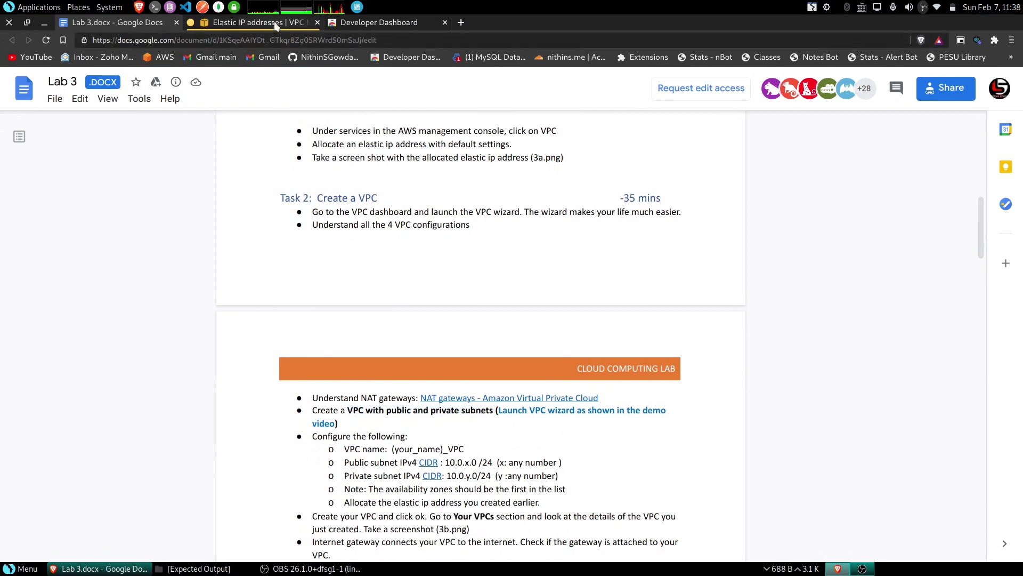
click(255, 23)
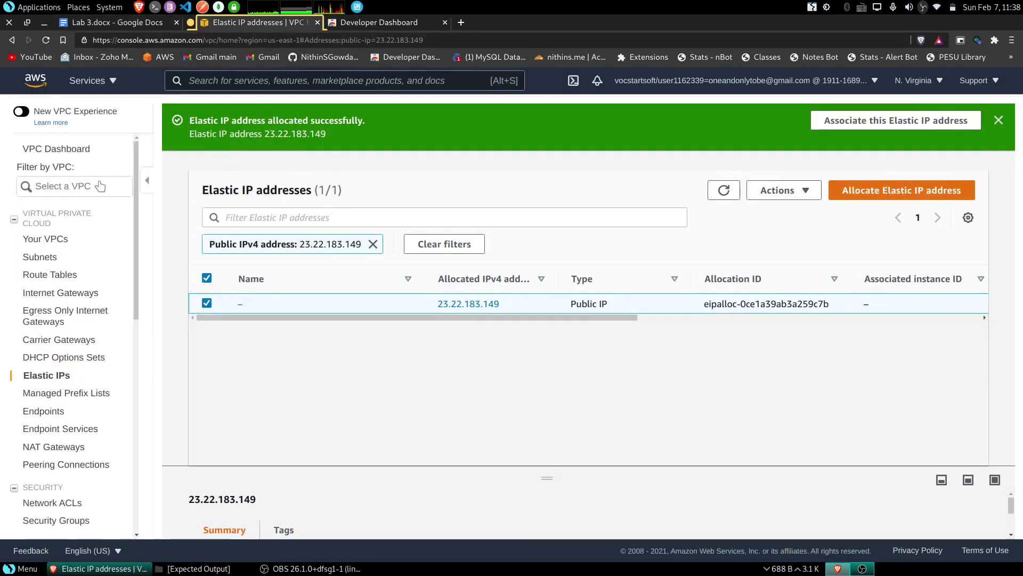
- Start the VPC wizard with public and private subnets and name the VPC after the student plus _VPC
click(69, 151)
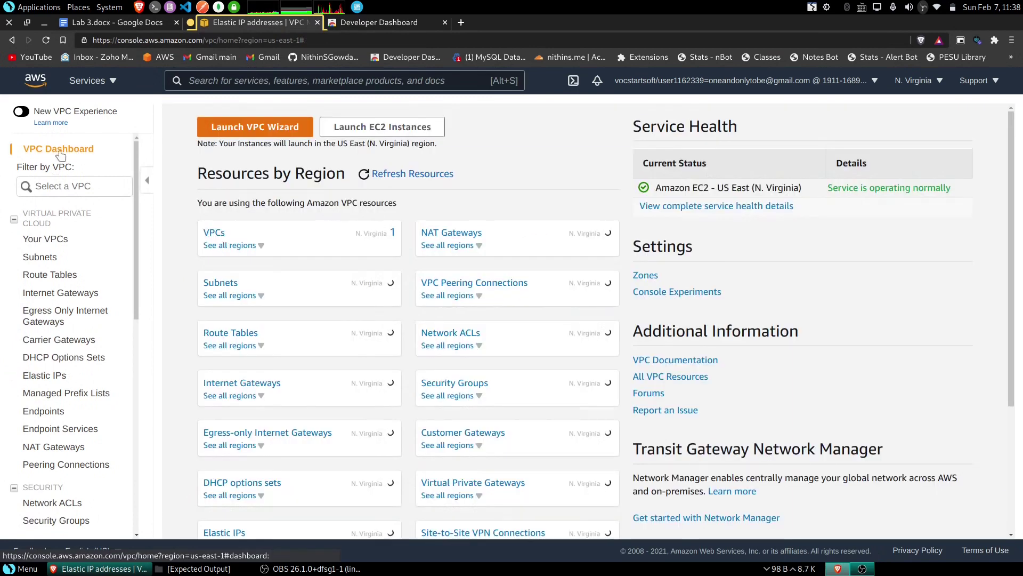
click(256, 128)
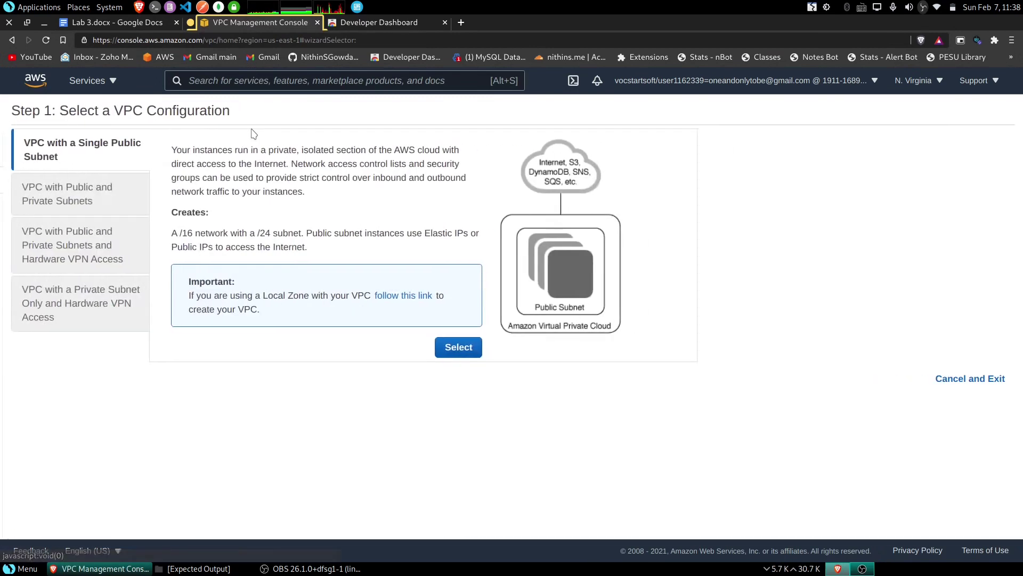
click(104, 198)
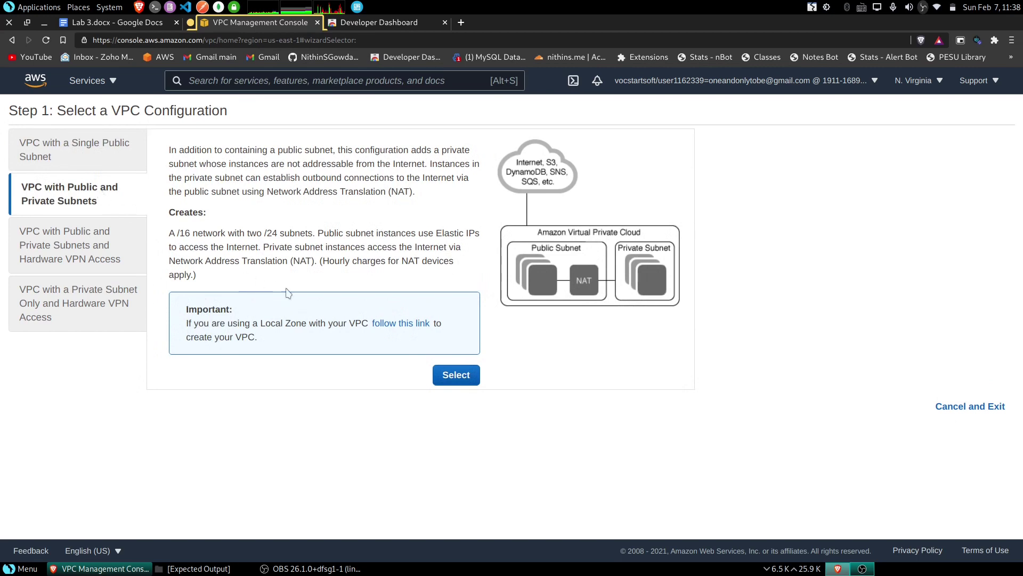
click(456, 375)
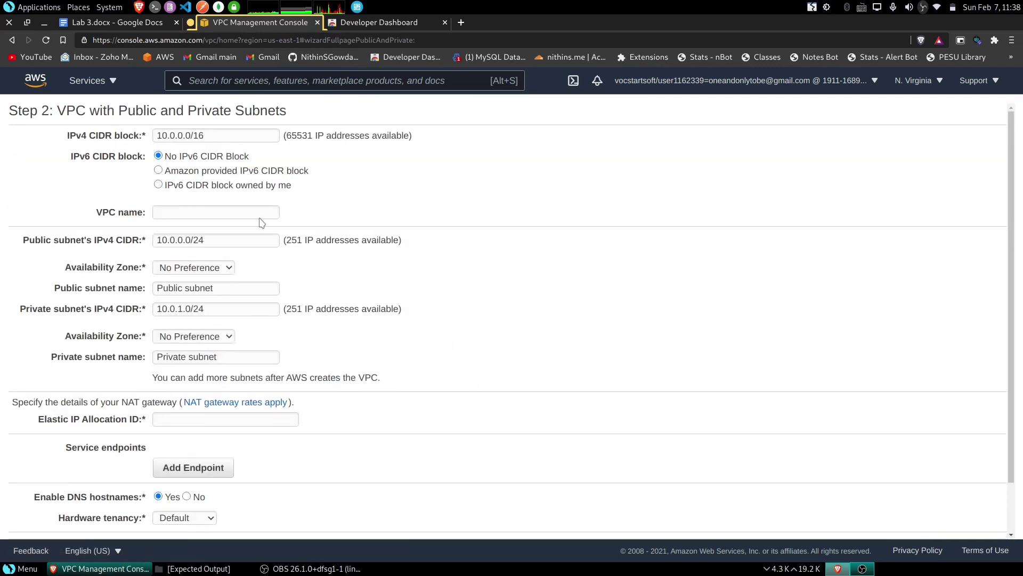
click(224, 211)
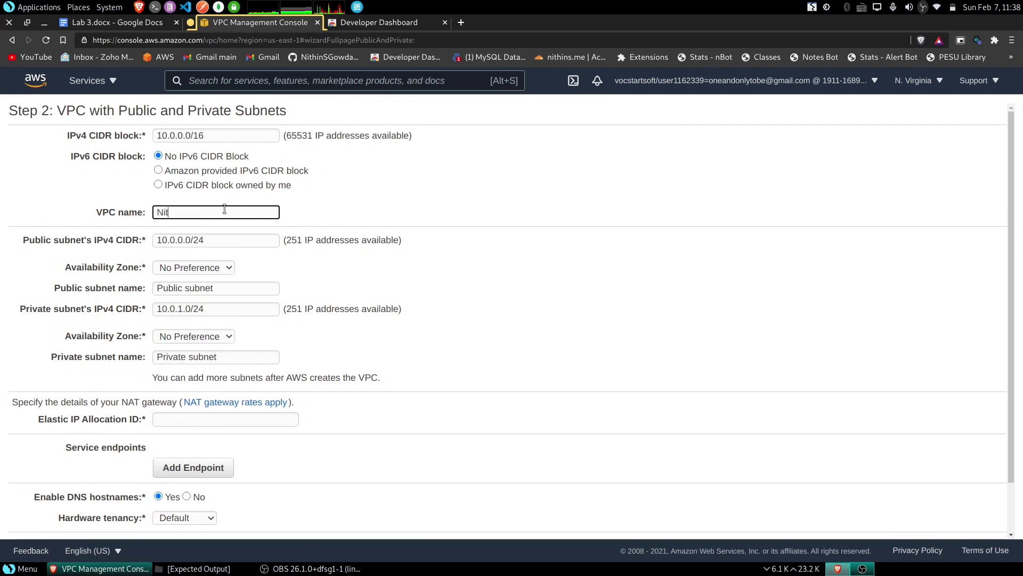
text(NithinS_VPC)
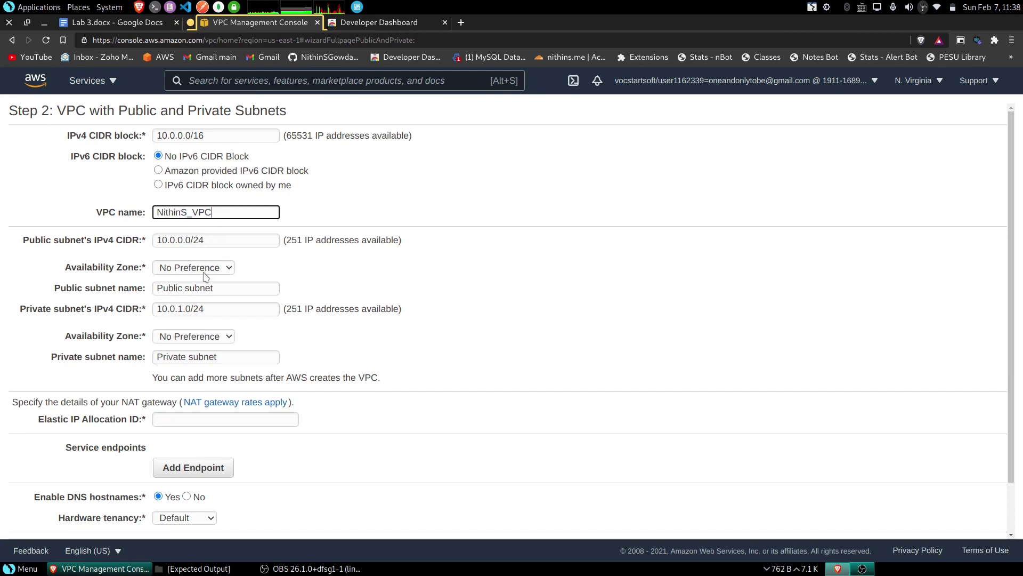
- Check the lab instructions for subnet values, then return to the public subnet CIDR field
click(114, 22)
scroll(469, 346, down, 3)
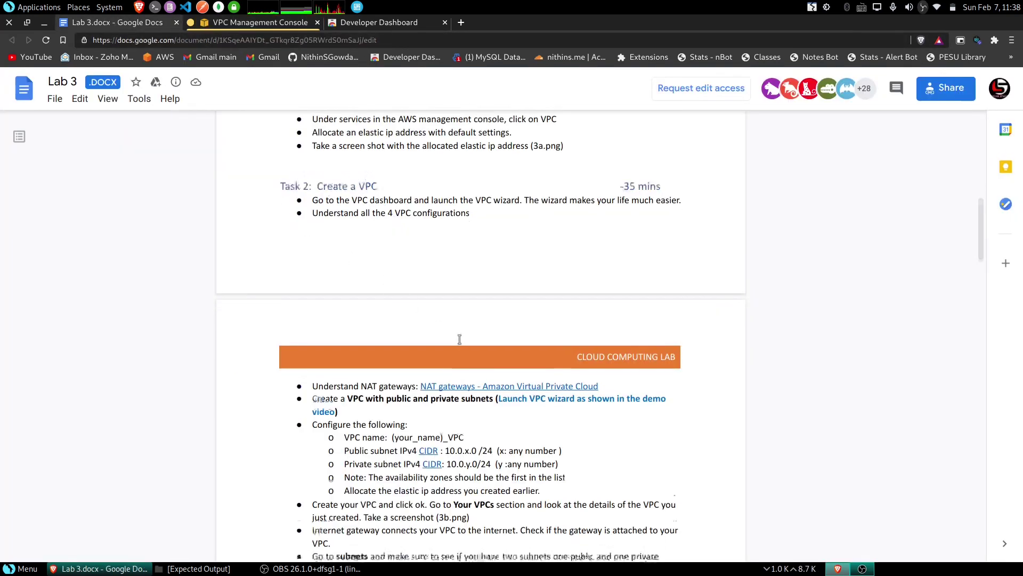
scroll(494, 368, down, 4)
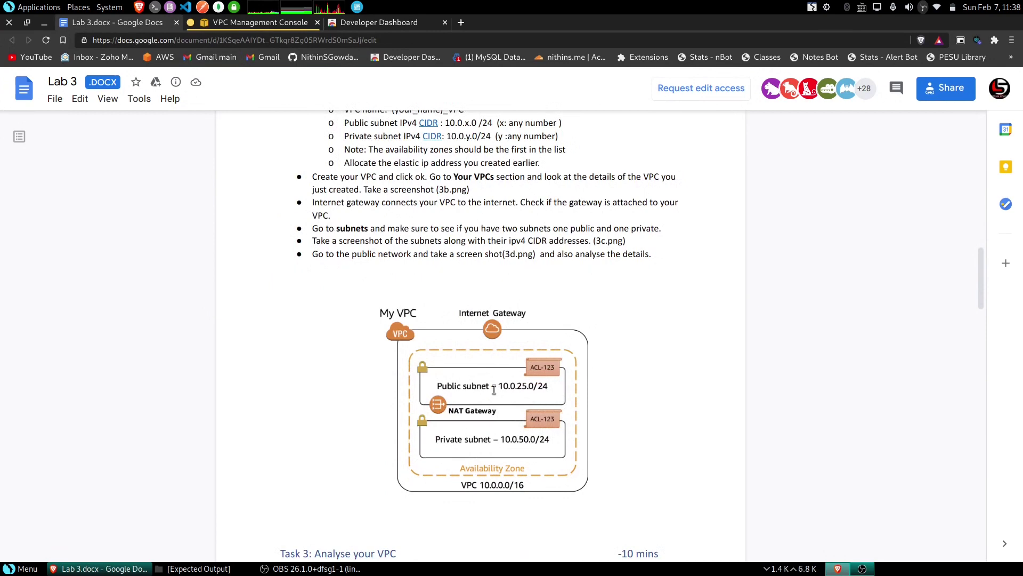
click(237, 24)
click(184, 240)
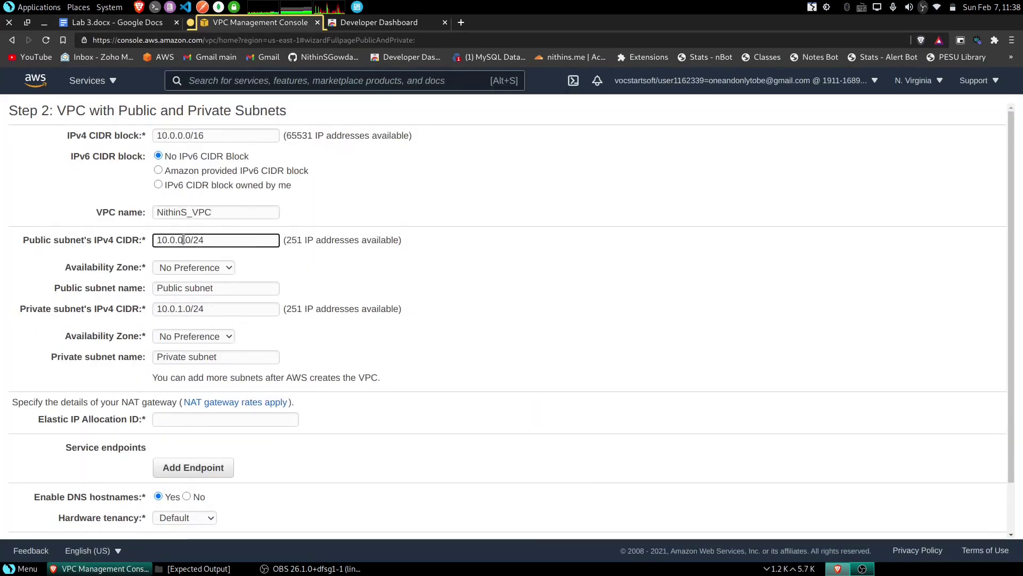
- Set the public subnet to 10.0.25.0/24 in us-east-1a and private to 10.0.50.0/24 in us-east-1b
key(BackSpace)
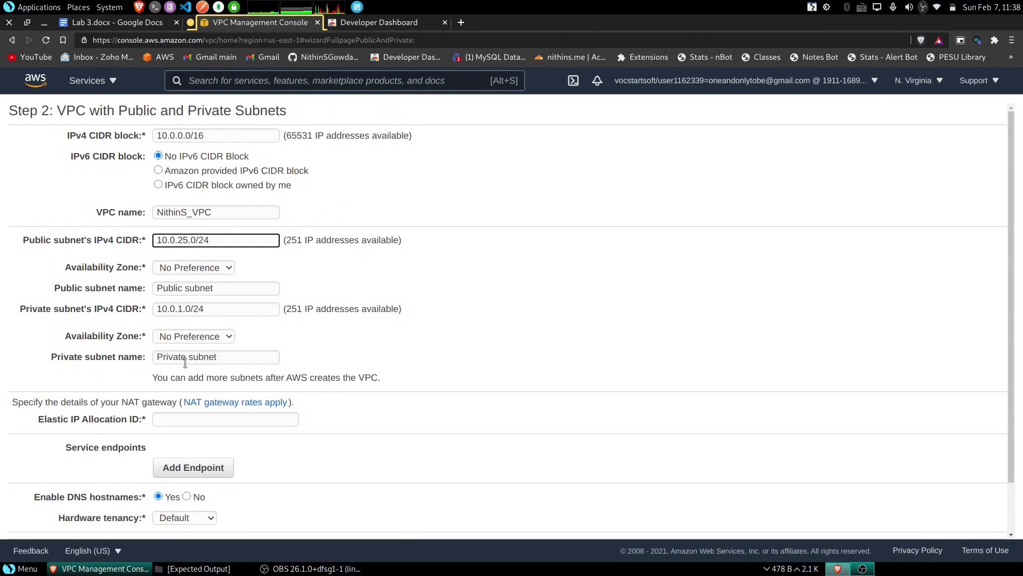
click(184, 310)
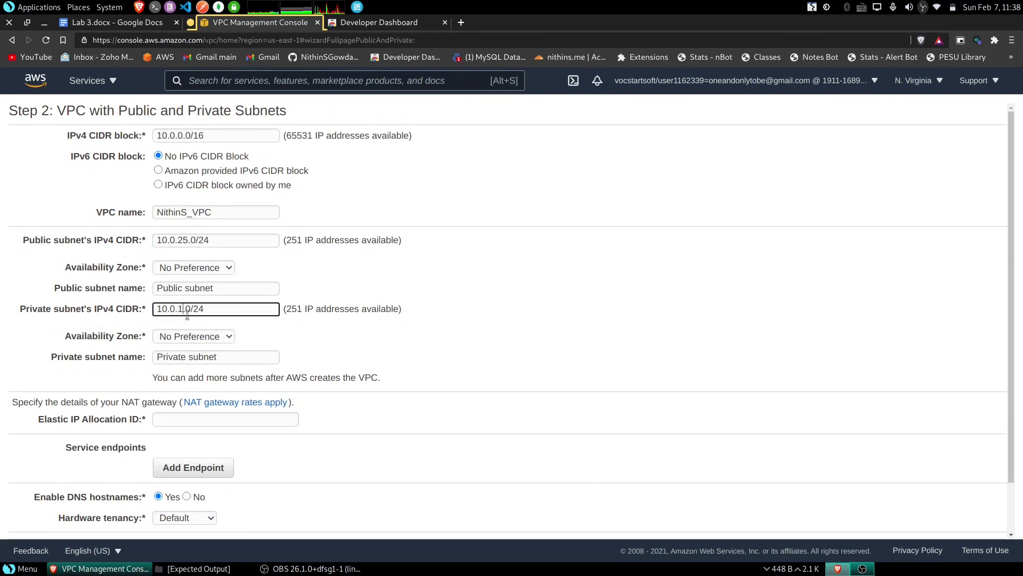
key(shift+Tab)
key(shift+Tab)
key(space)
key(Down)
key(Return)
click(210, 338)
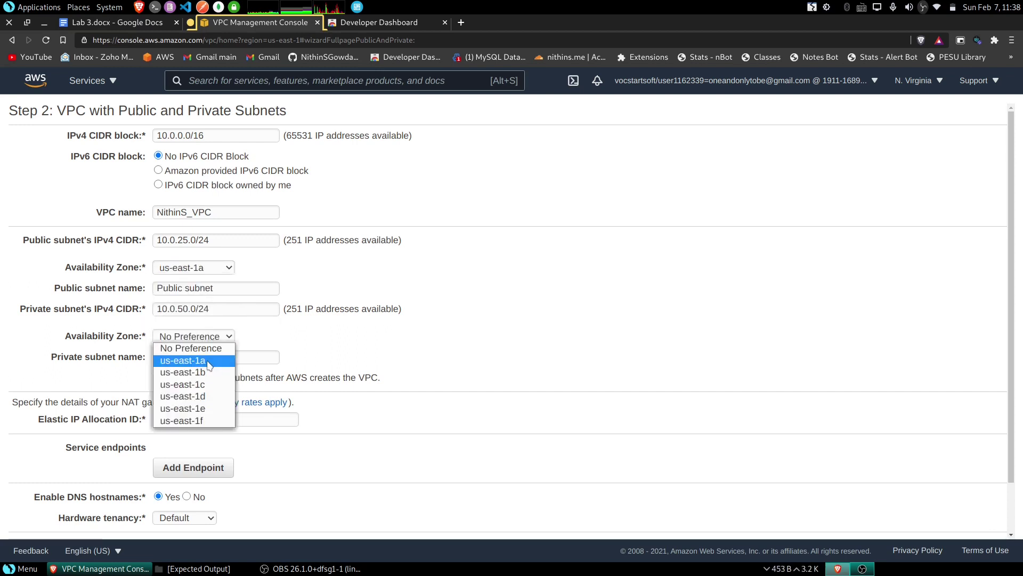
click(181, 370)
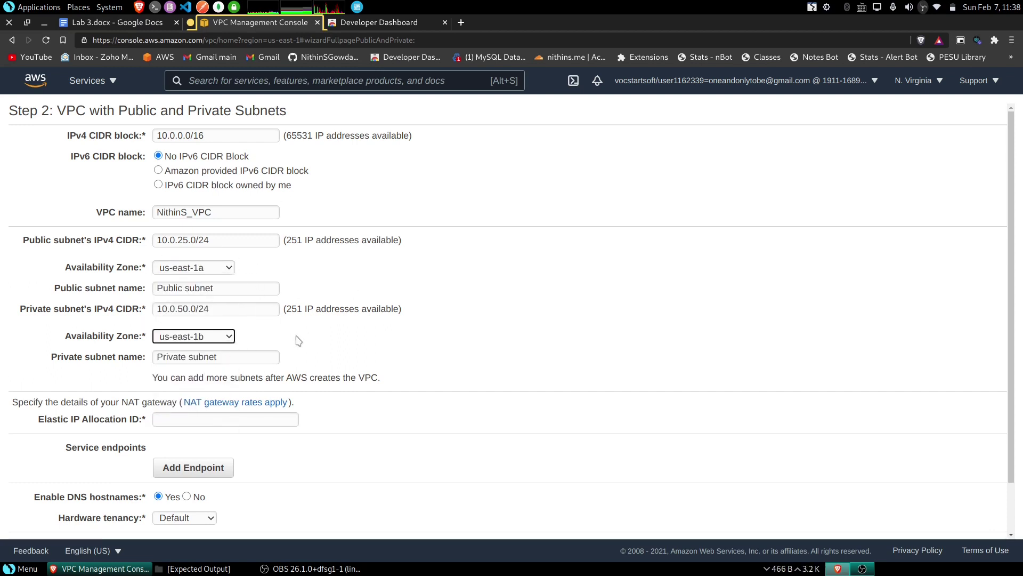
- Use the newly allocated Elastic IP allocation ID for the NAT gateway
scroll(299, 341, down, 2)
click(229, 362)
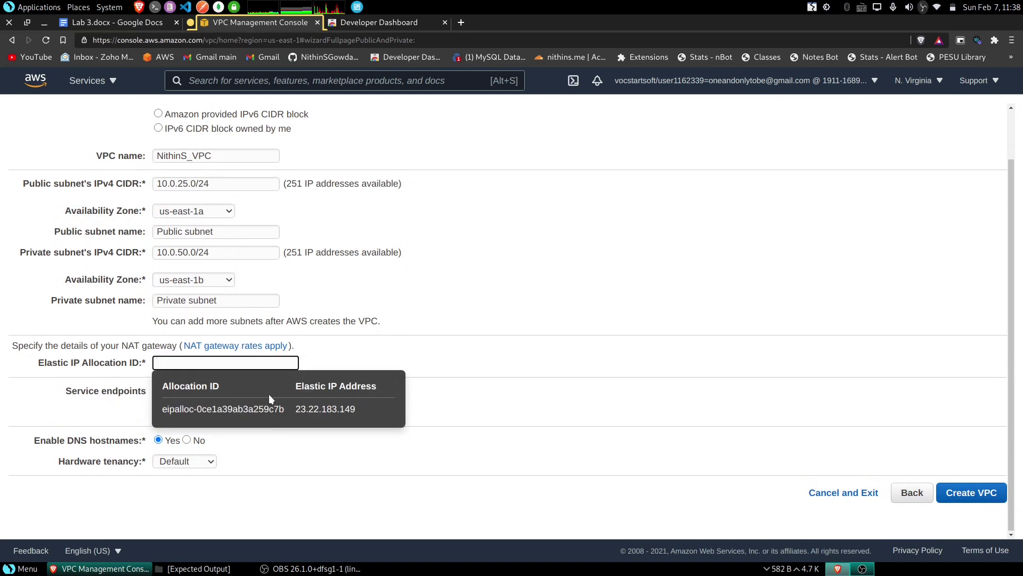
click(333, 414)
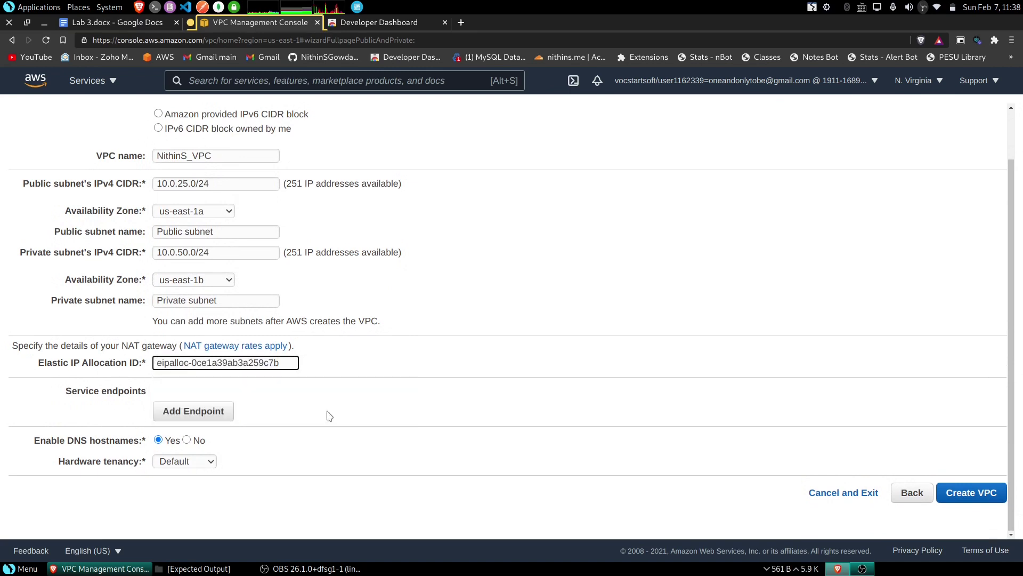
- Create the VPC and review the lab instructions while the NAT gateway provisions
click(972, 493)
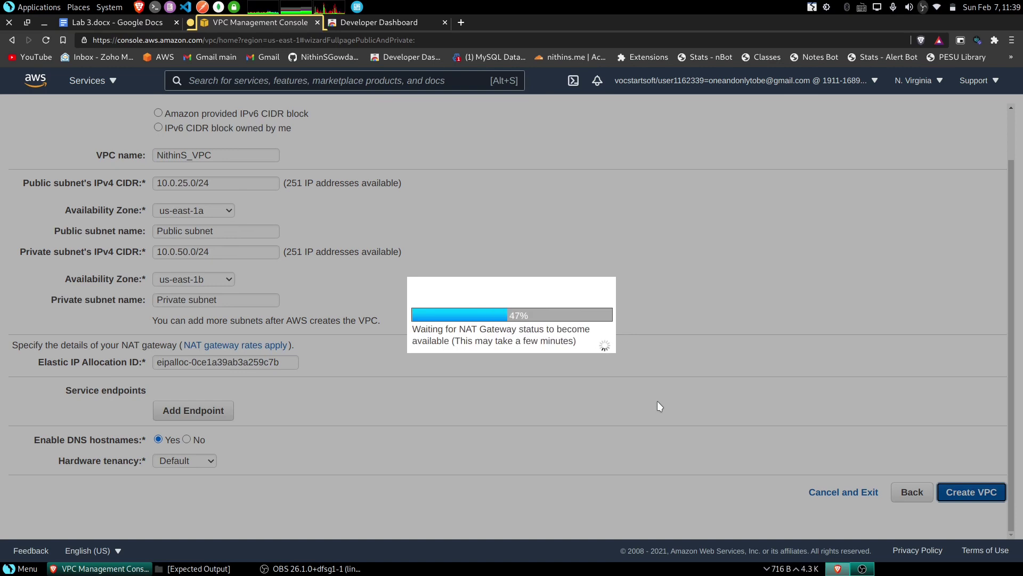
click(127, 21)
scroll(319, 213, up, 1)
drag(312, 207, 475, 216)
click(442, 228)
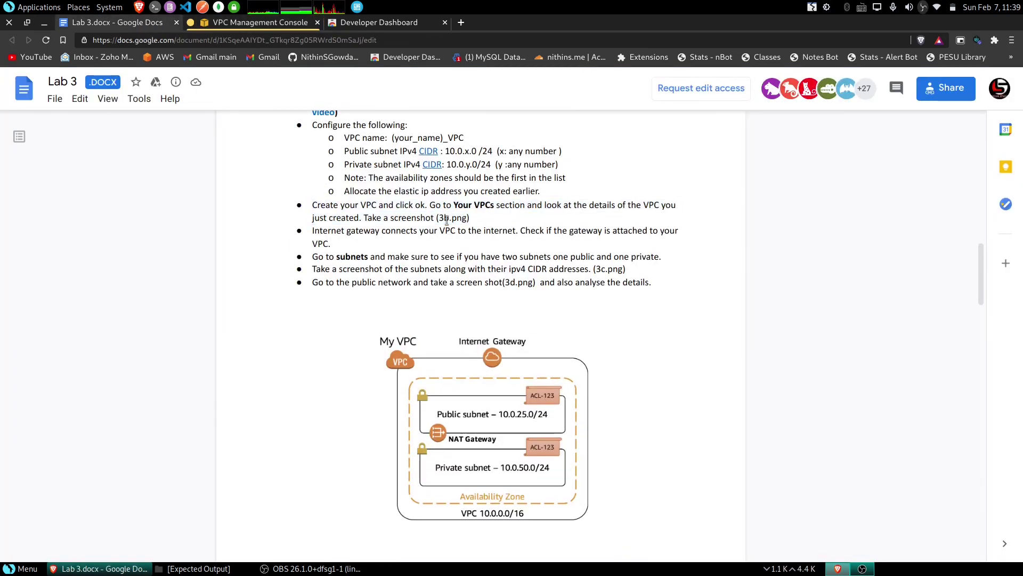
- Re-read the internet gateway and public network screenshot instructions, then return to the VPC console
drag(307, 230, 628, 272)
click(418, 272)
click(629, 272)
drag(354, 283, 534, 283)
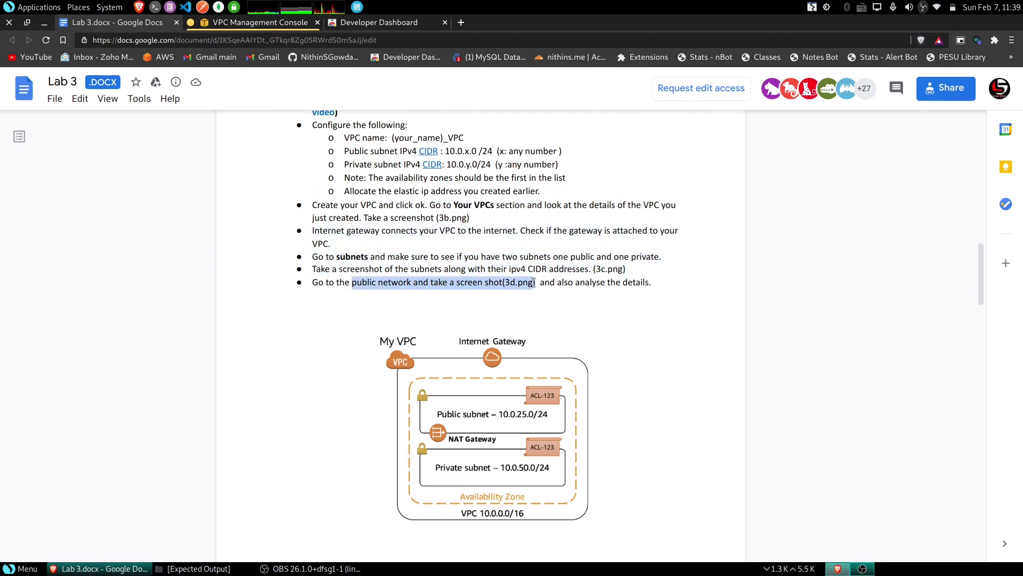
click(535, 283)
click(245, 24)
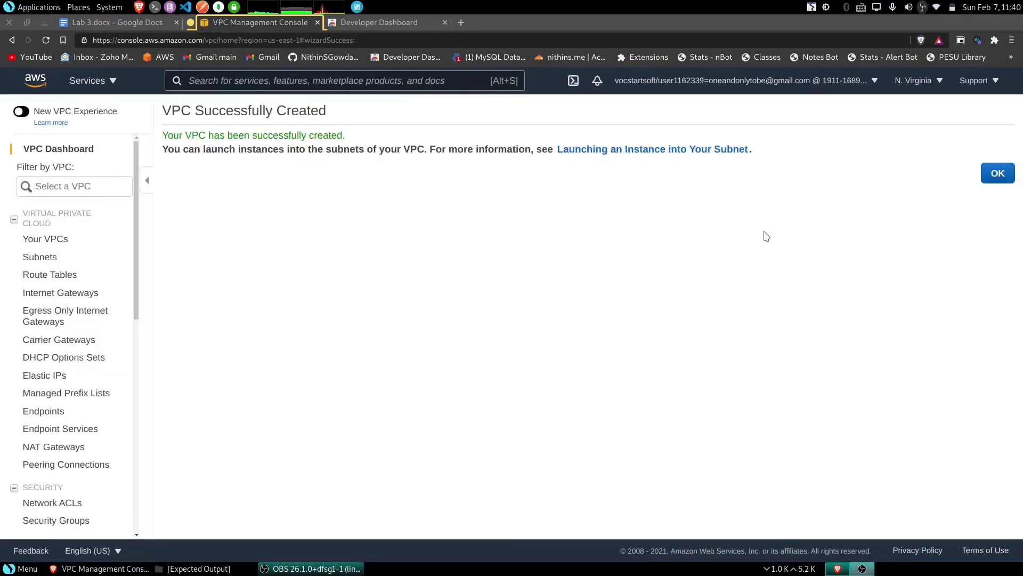
- Go to Your VPCs and view the new 10.0.0.0/16 VPC beside the default 172.31.0.0/16
click(998, 176)
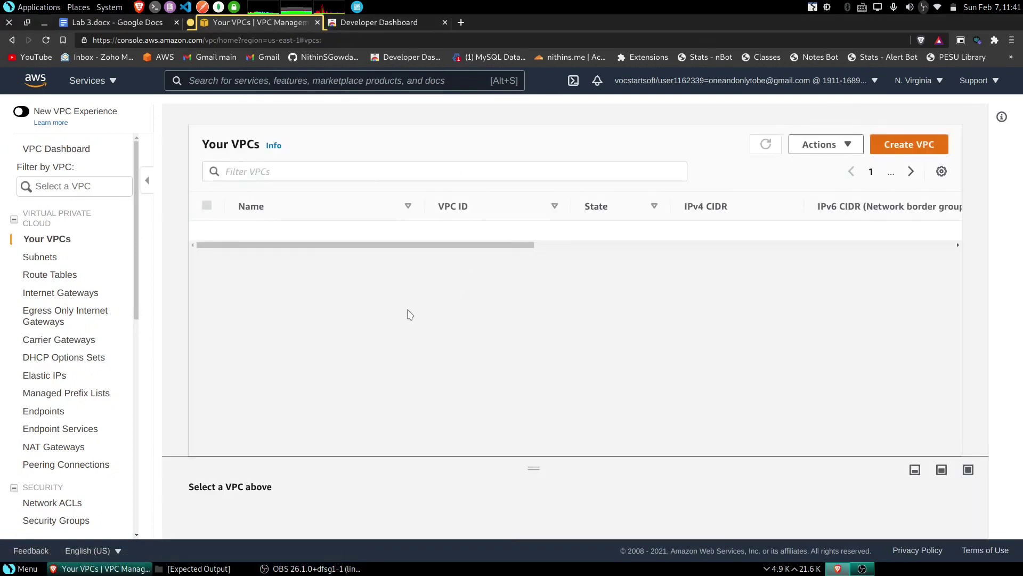
drag(477, 249, 421, 271)
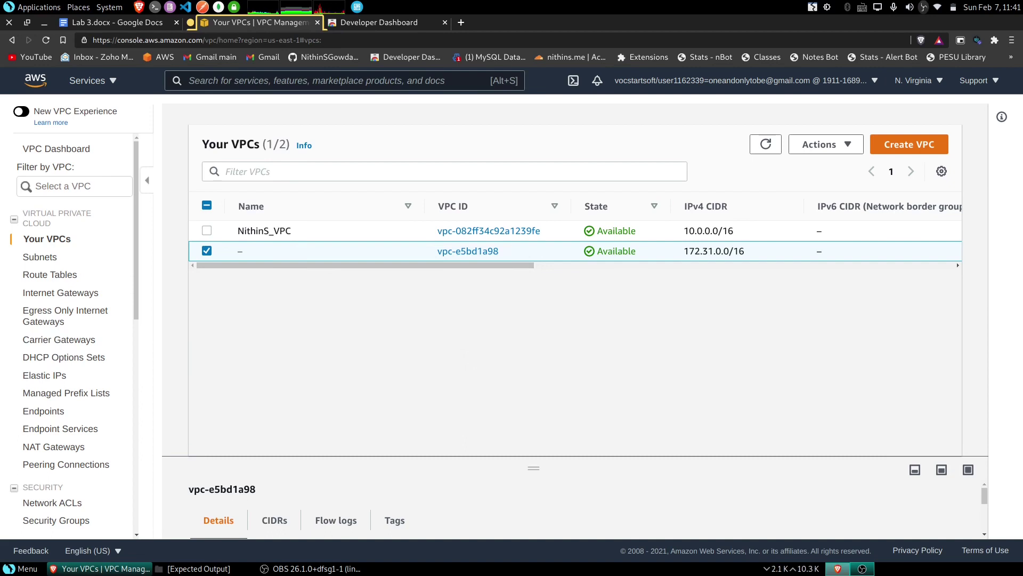
- Select the custom 10.0.0.0/16 VPC and enlarge its details pane
key(alt+Tab)
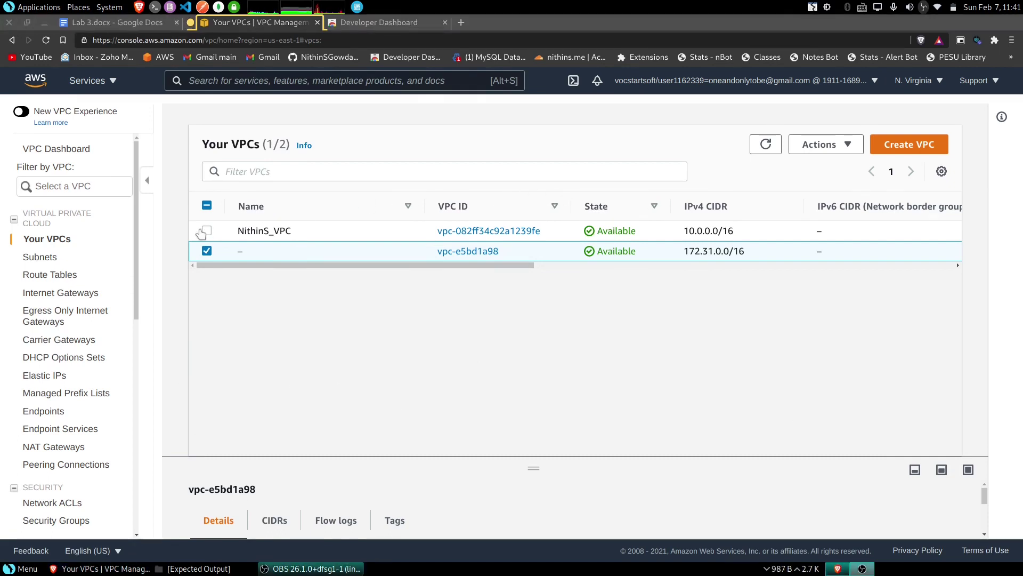
click(260, 234)
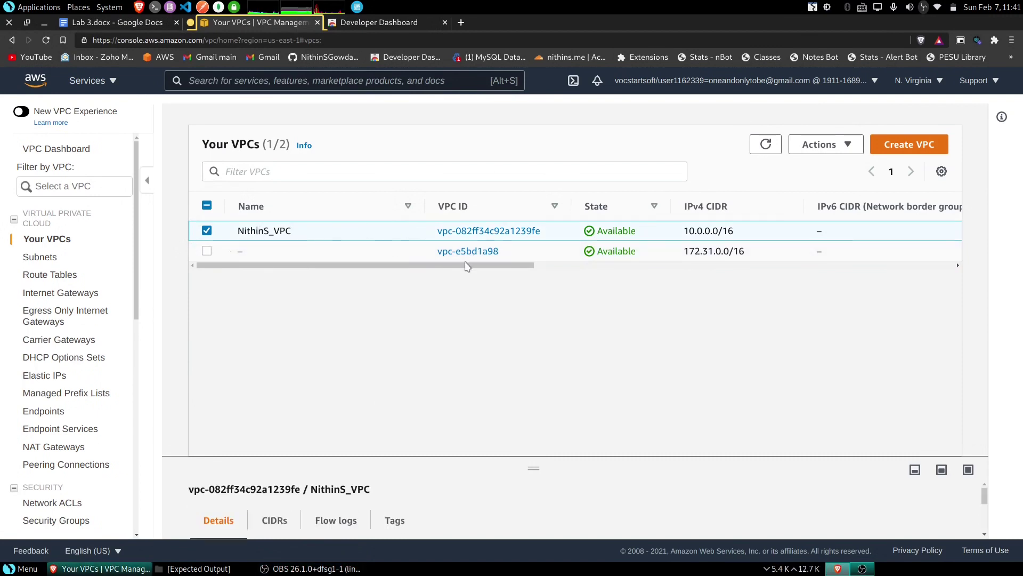
drag(528, 468, 533, 257)
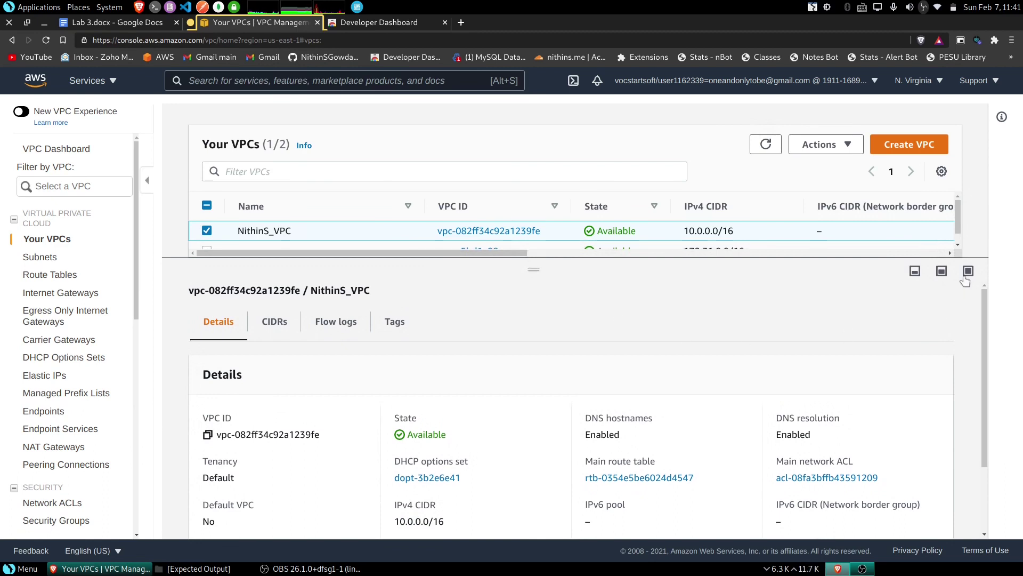
scroll(608, 398, down, 3)
scroll(586, 427, up, 1)
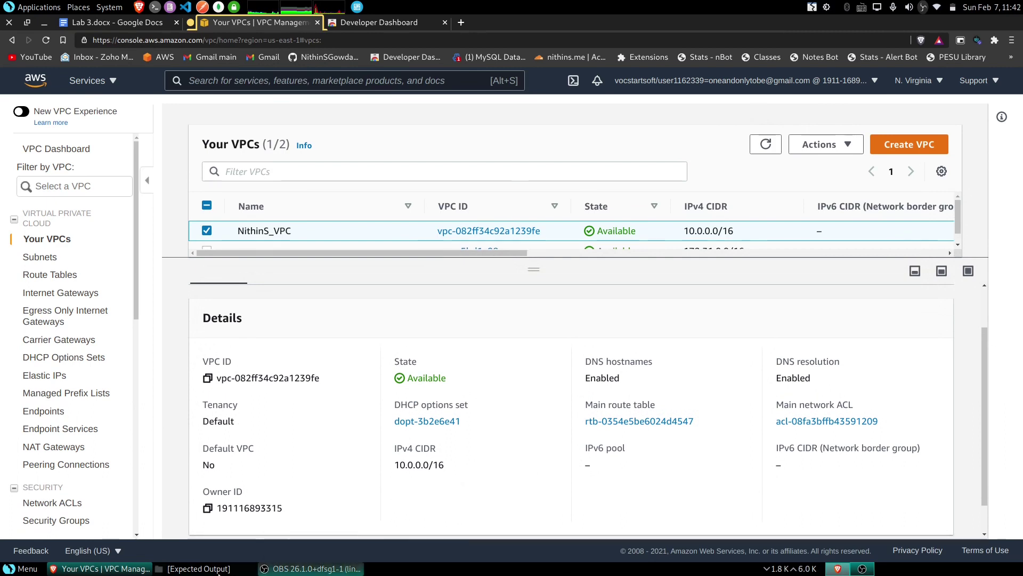
- Compare the details with the expected public network image from the Expected Output folder
click(194, 569)
double_click(533, 320)
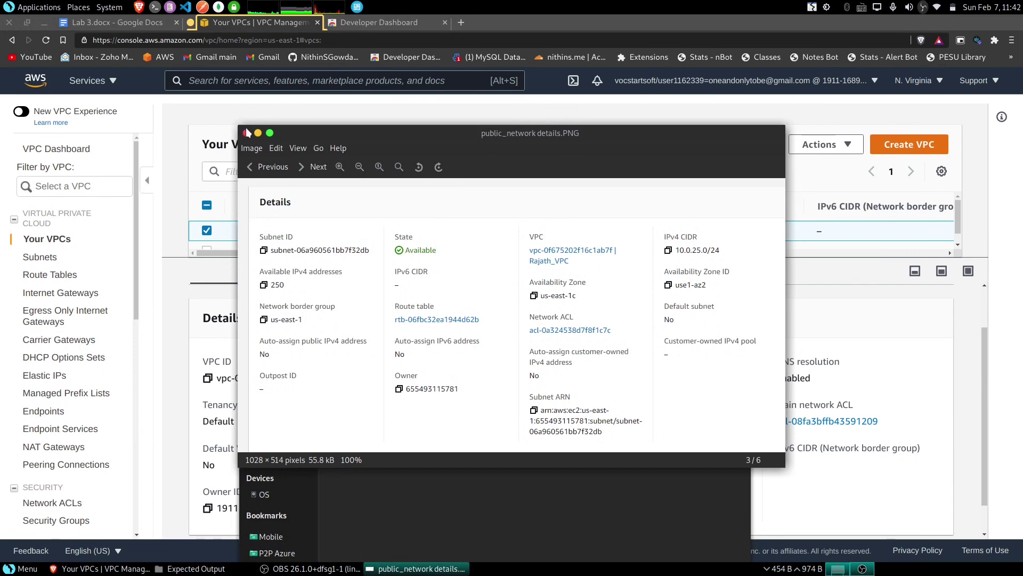
click(247, 132)
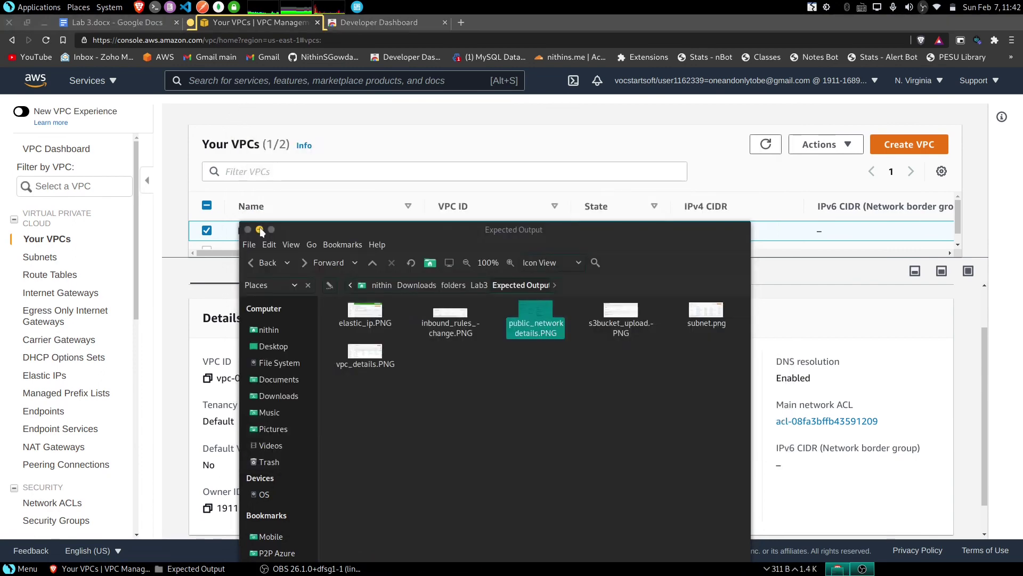
click(259, 229)
- Review the lab instruction about viewing the VPC details
click(140, 24)
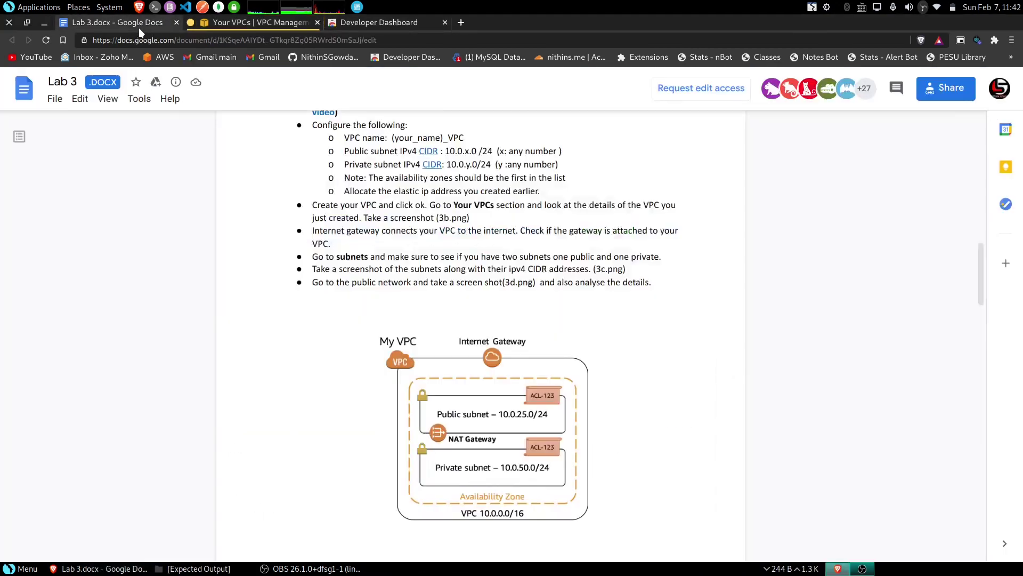
scroll(385, 308, up, 1)
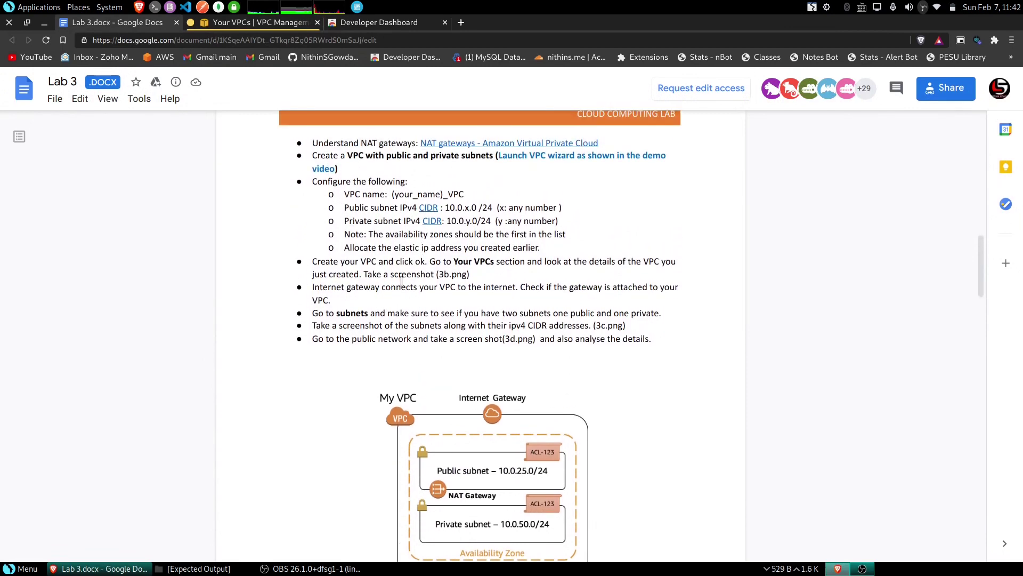
drag(430, 262, 562, 273)
click(535, 273)
- Save a window screenshot of the custom VPC's details, then return to the lab document
click(238, 25)
scroll(800, 460, down, 1)
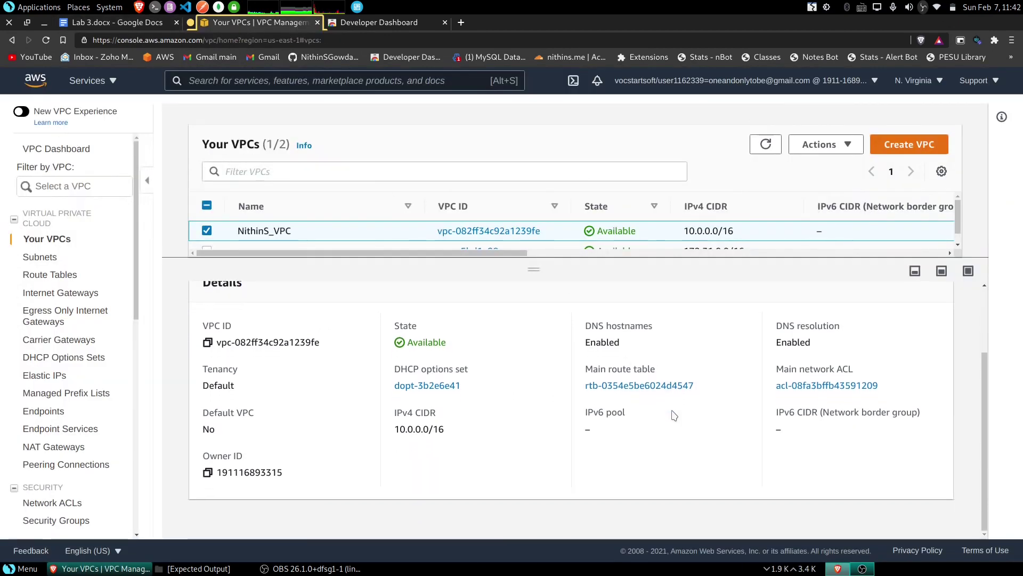
scroll(916, 435, down, 1)
scroll(954, 429, up, 1)
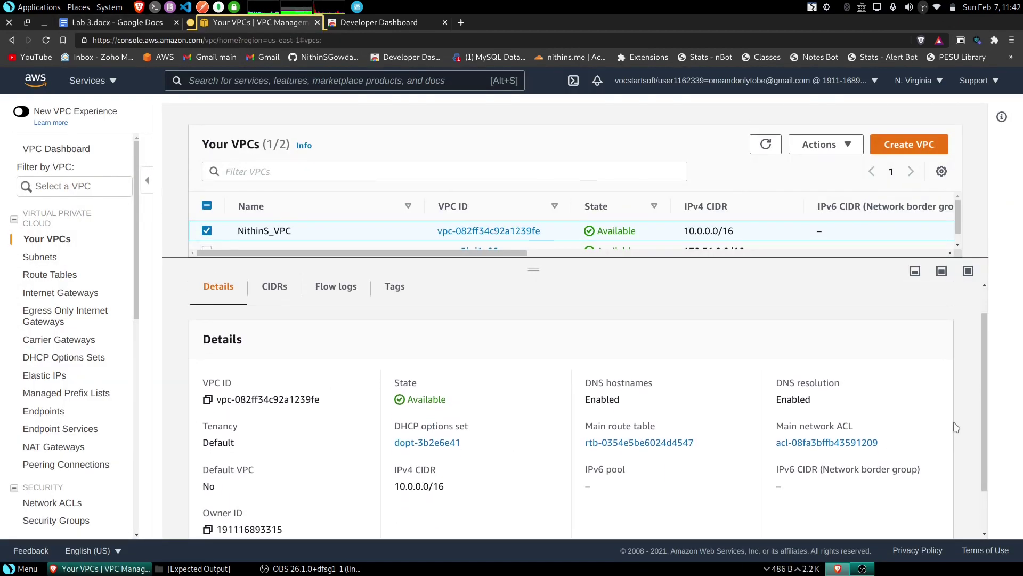
key(Print)
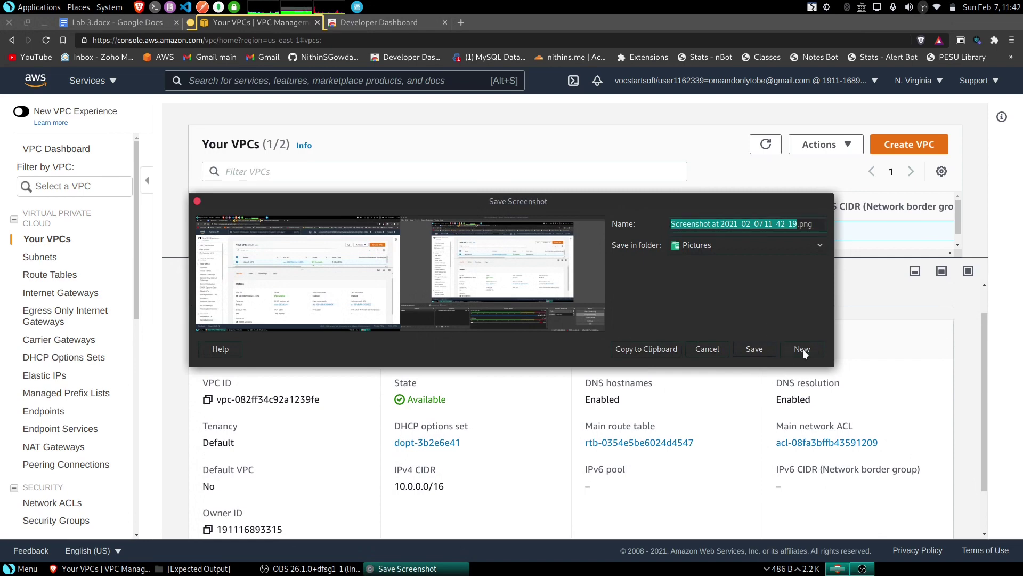
click(802, 349)
click(491, 230)
click(587, 368)
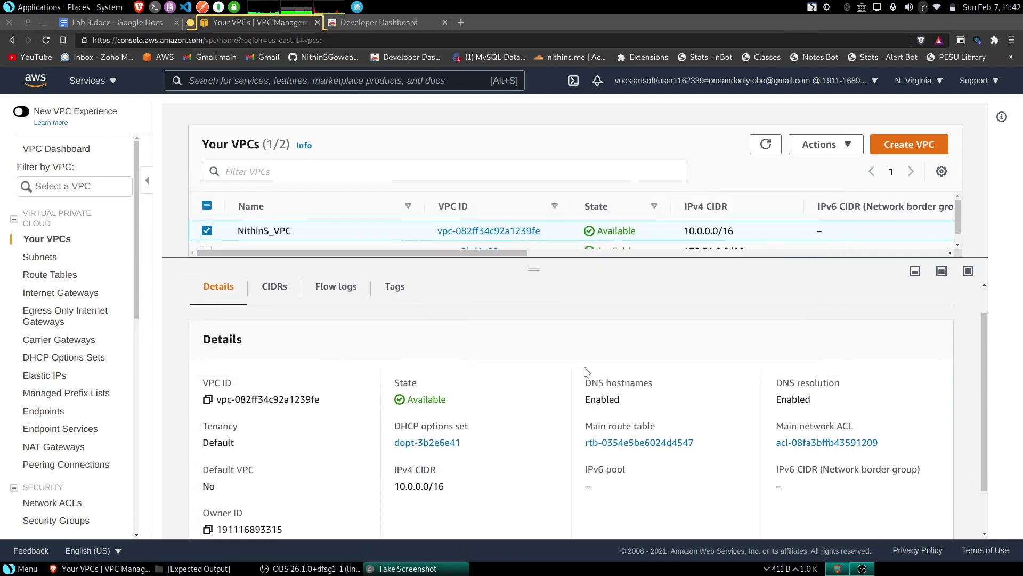
click(664, 344)
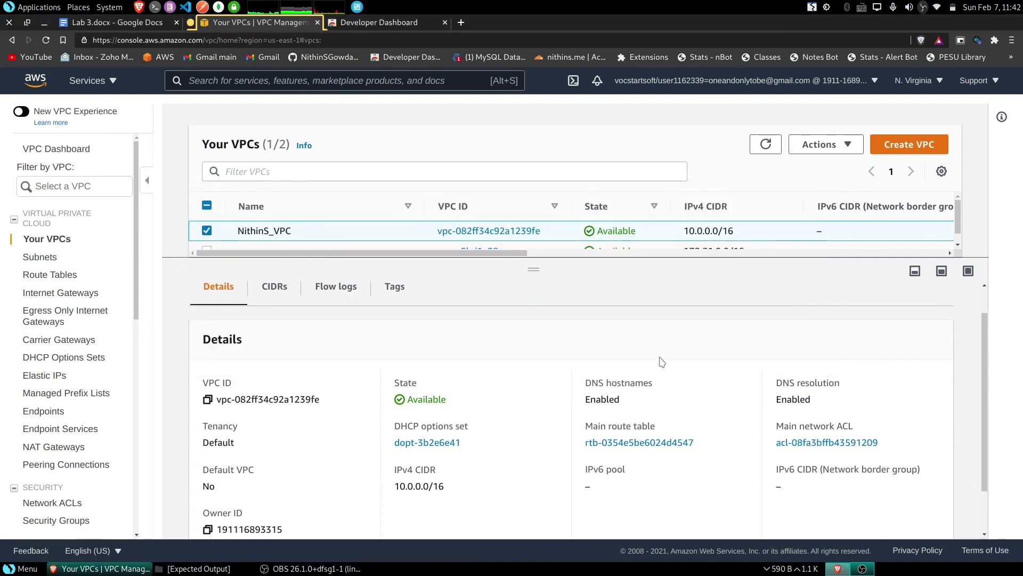
click(95, 17)
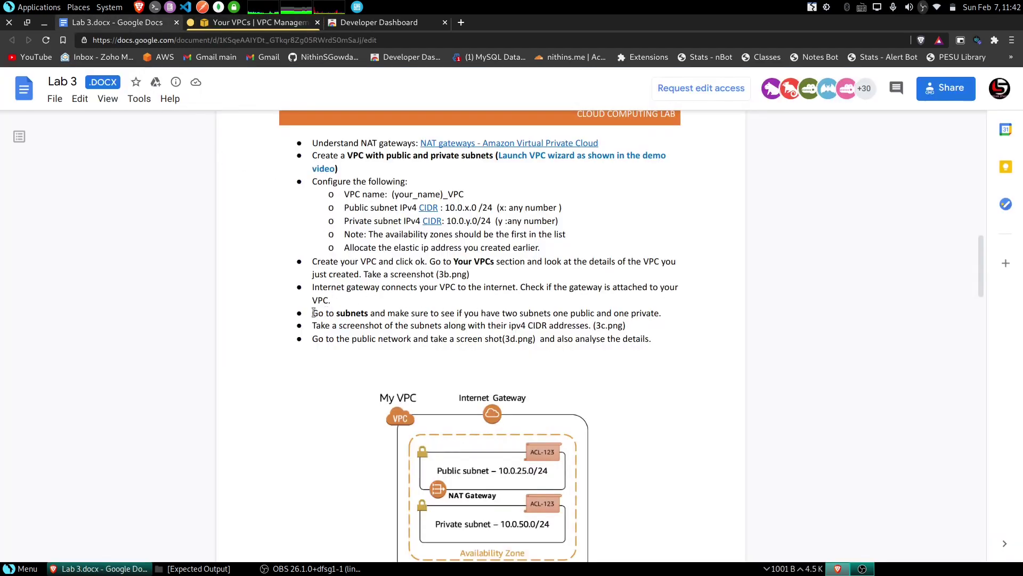
- Read the subnet-checking instruction and list the subnets, including Public 10.0.25.0/24 and Private 10.0.50.0/24
drag(312, 313, 634, 329)
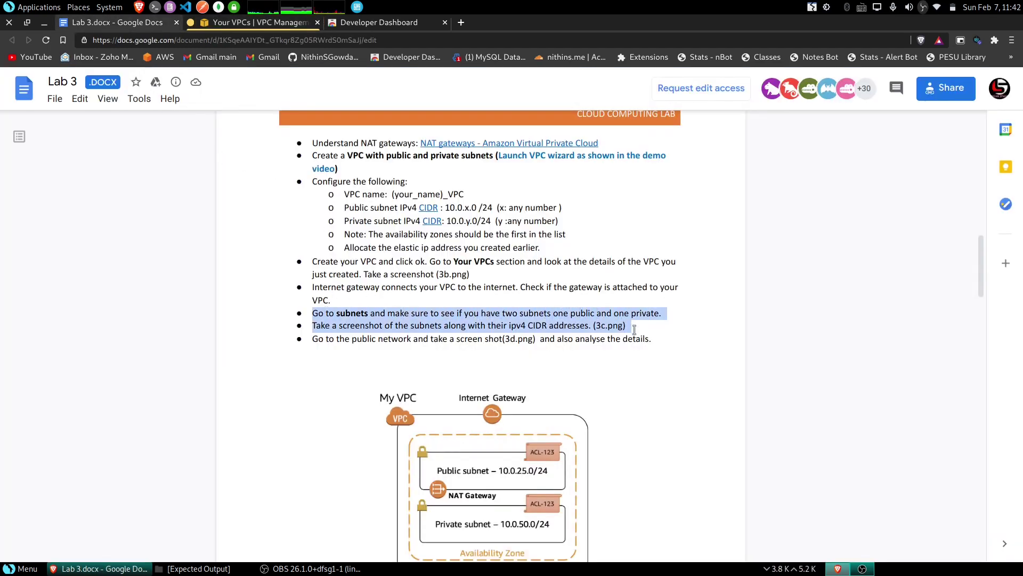
click(461, 324)
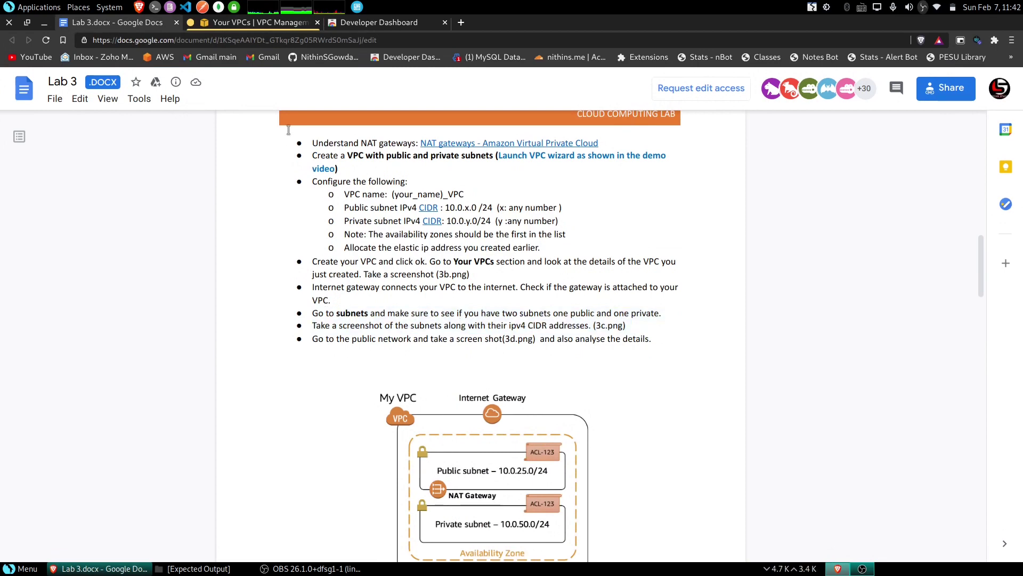
click(258, 20)
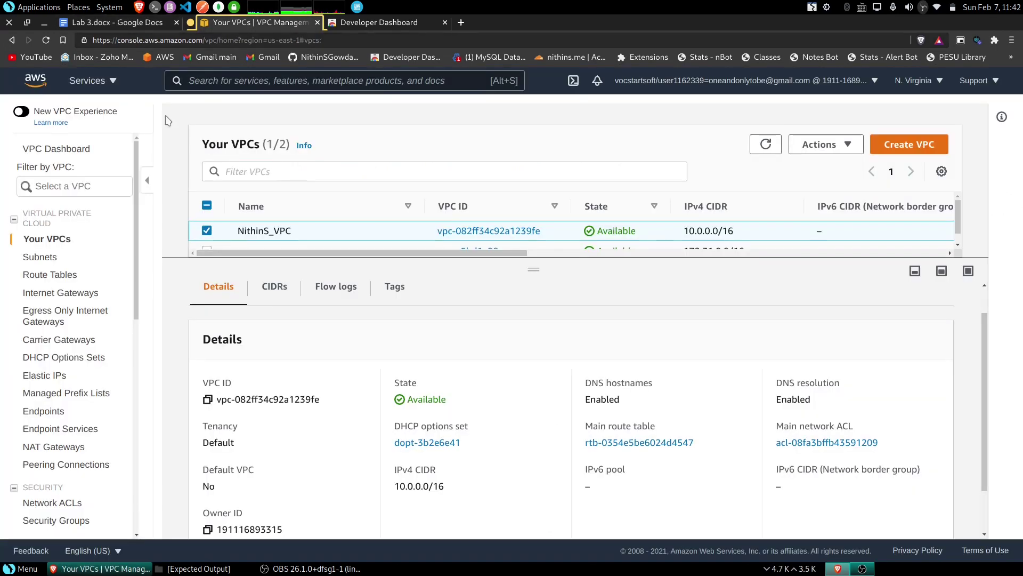
click(37, 258)
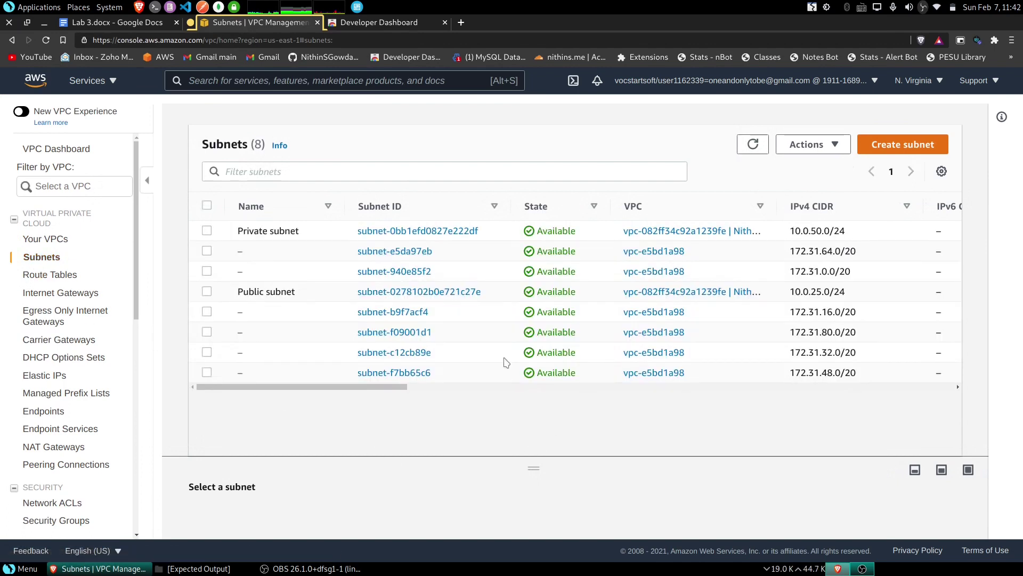
mouse_move(382, 387)
mouse_down()
mouse_move(393, 388)
mouse_move(368, 388)
mouse_up()
- Save a window screenshot of the subnet list, then return to the lab document
key(Print)
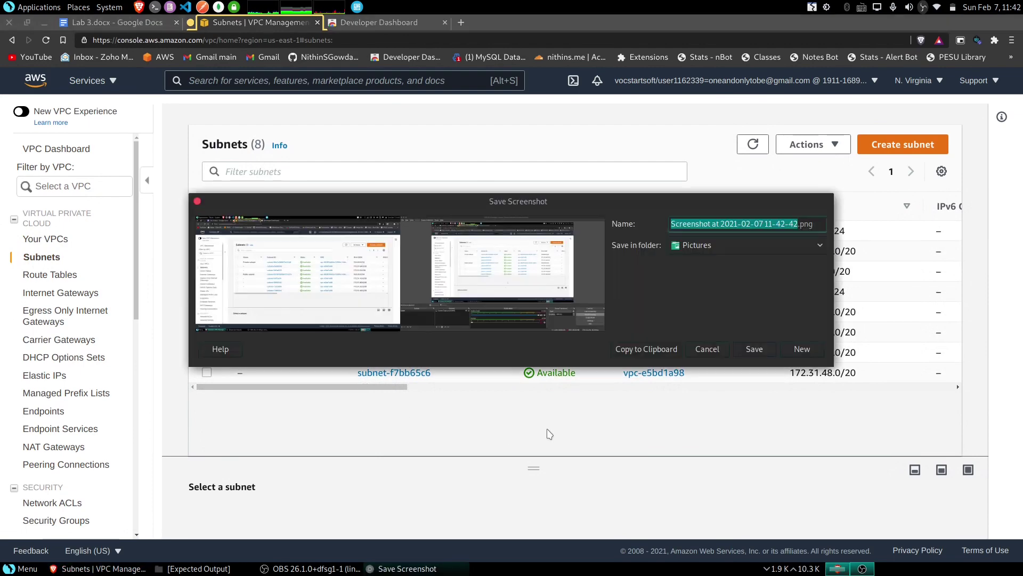
click(500, 235)
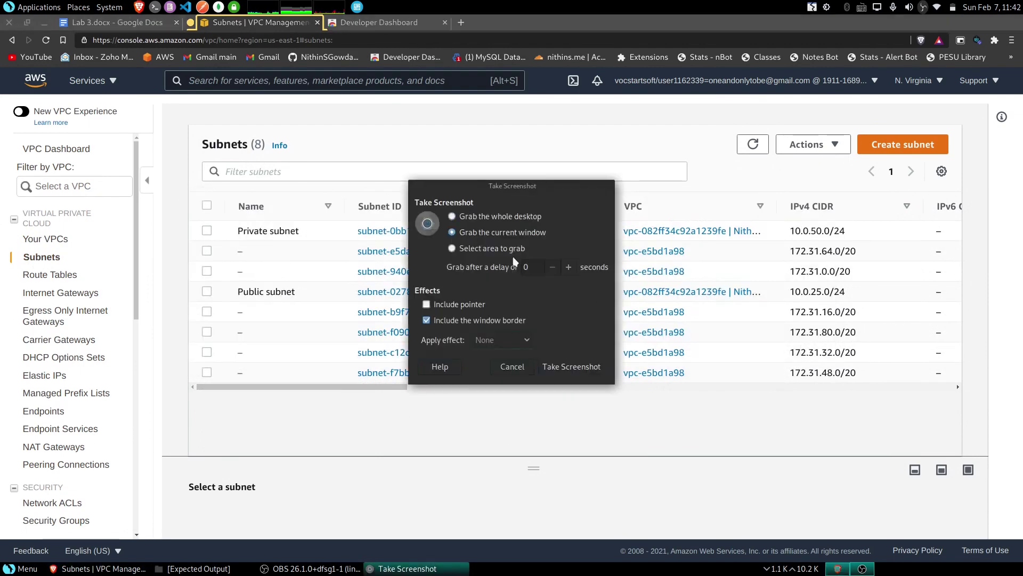
click(591, 368)
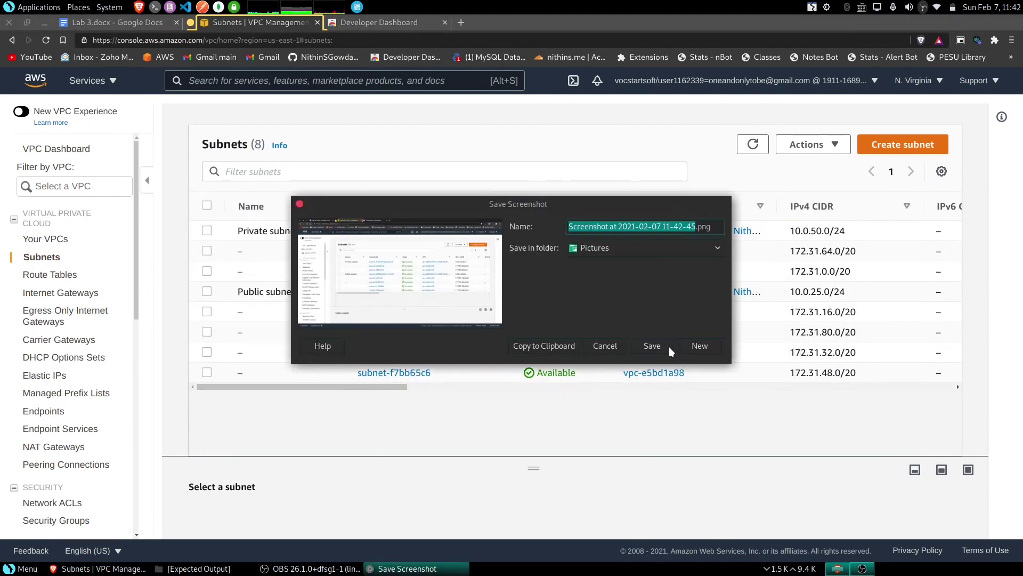
click(669, 347)
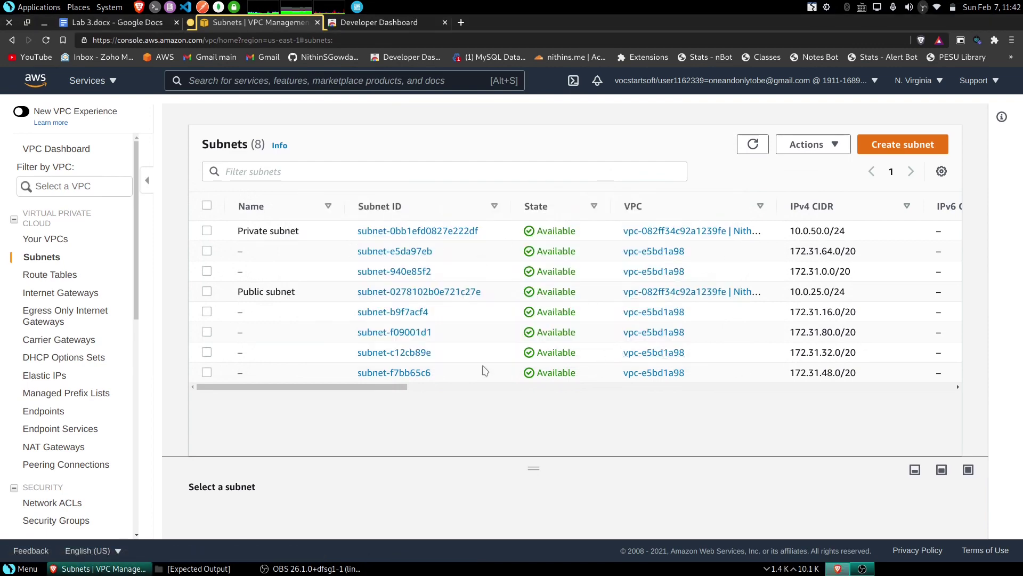
click(114, 24)
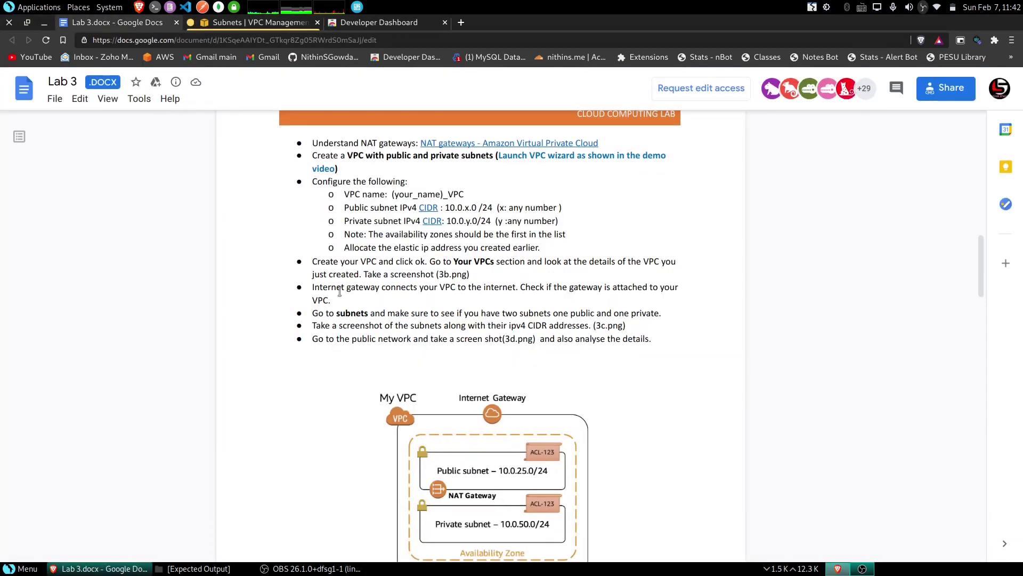
- Save a window screenshot of the Public subnet's details page to Pictures
scroll(350, 311, down, 3)
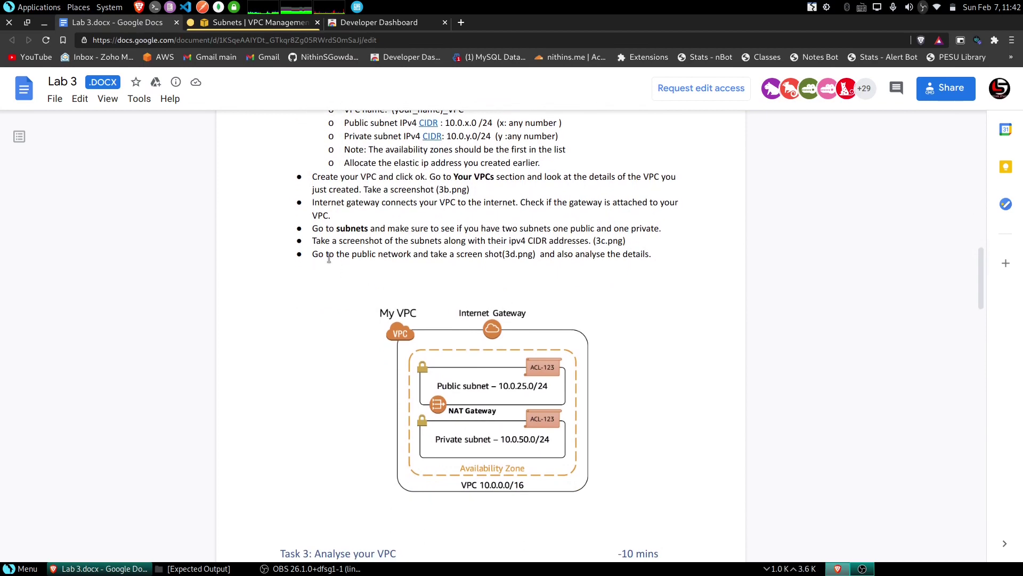
drag(315, 255, 623, 255)
click(623, 255)
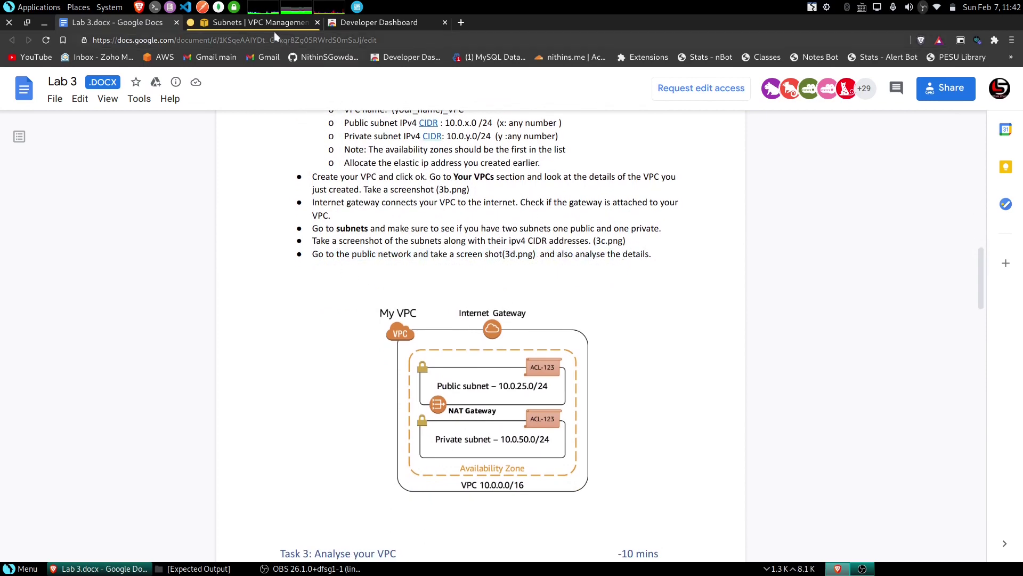
click(258, 27)
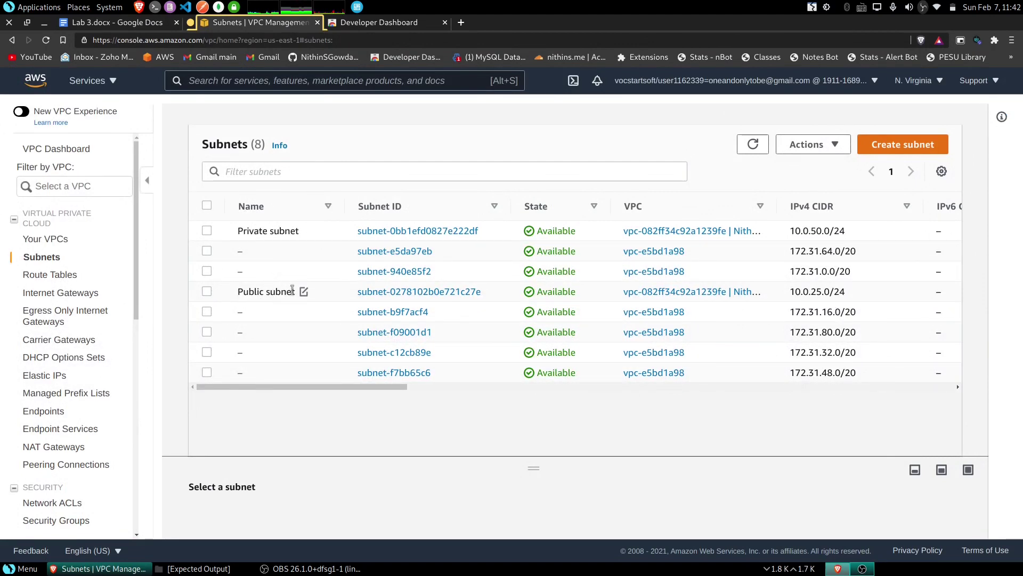
click(410, 292)
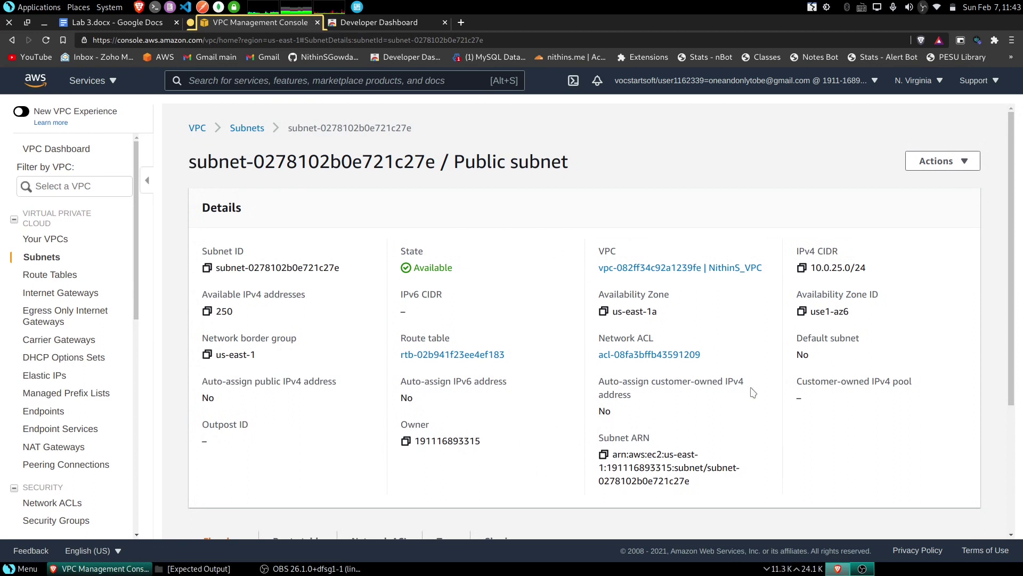
key(Print)
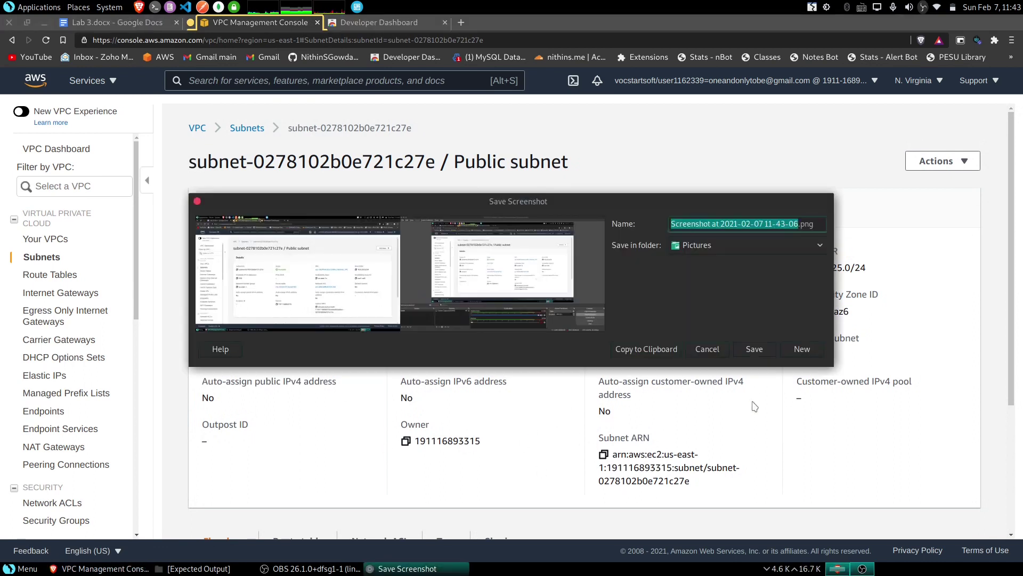
click(797, 348)
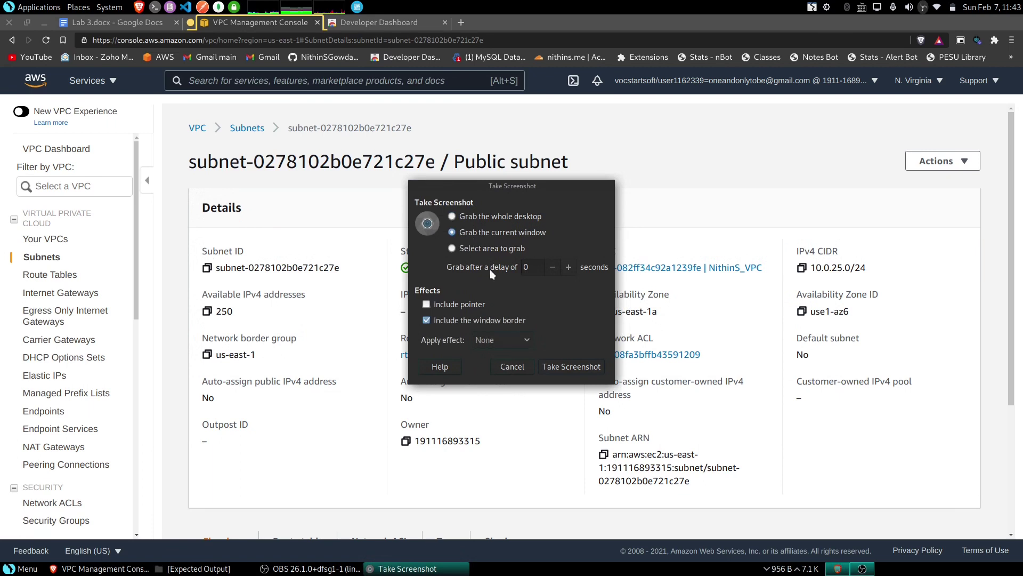
click(573, 369)
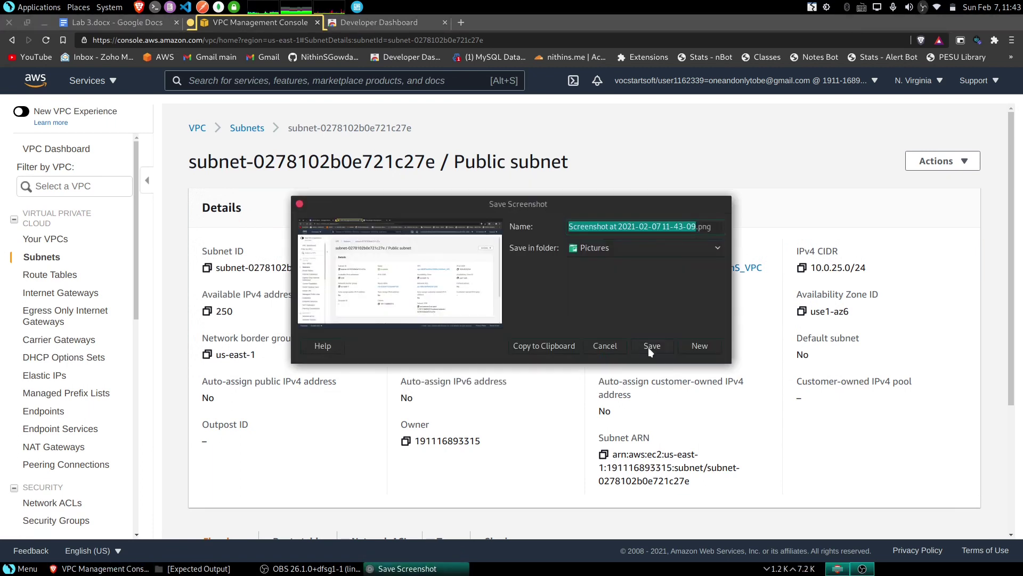
click(648, 347)
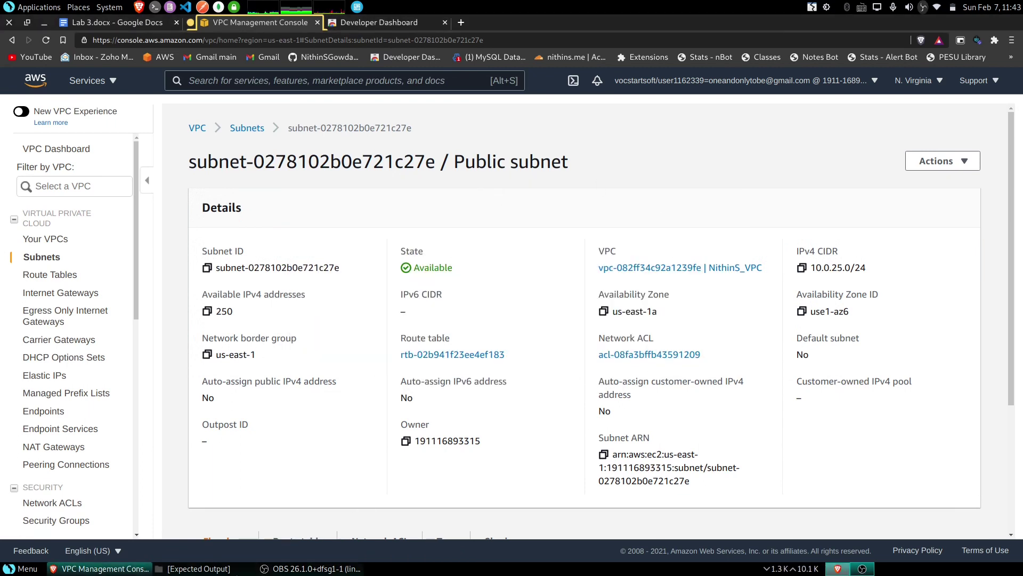
- Compare it against the expected public_network details.PNG image, then return to the Lab 3 instructions
click(194, 568)
double_click(535, 325)
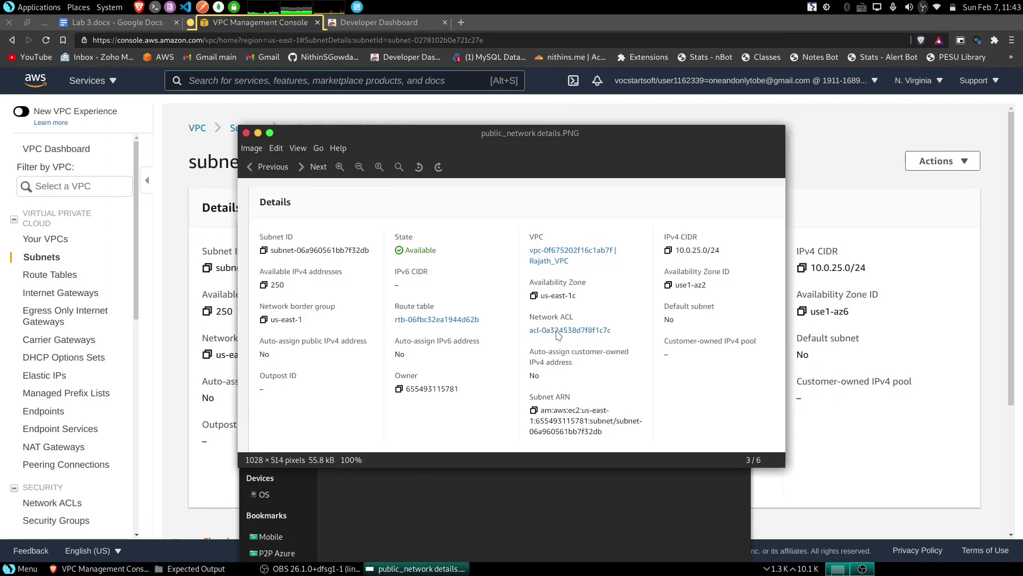
click(246, 133)
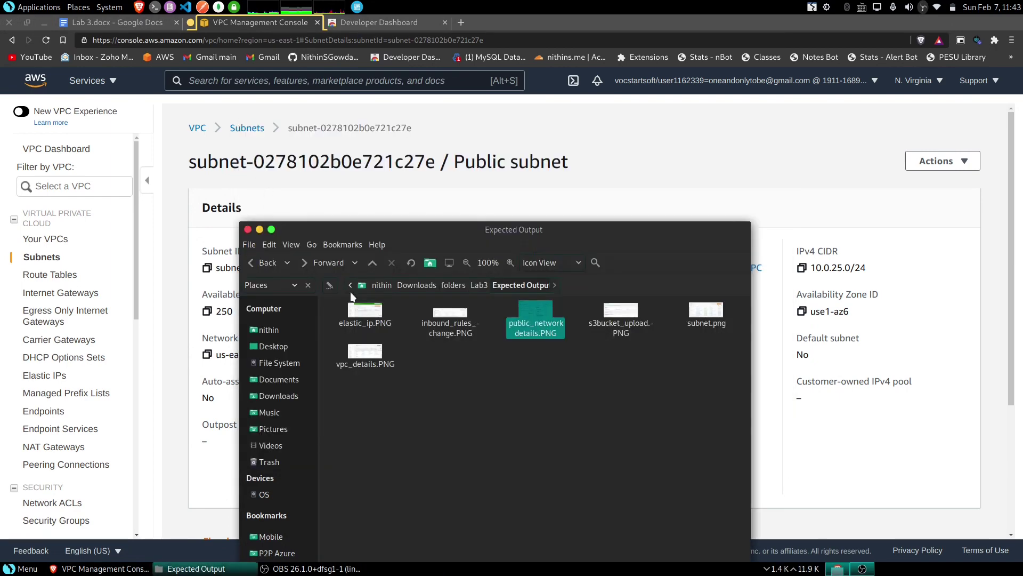
click(261, 230)
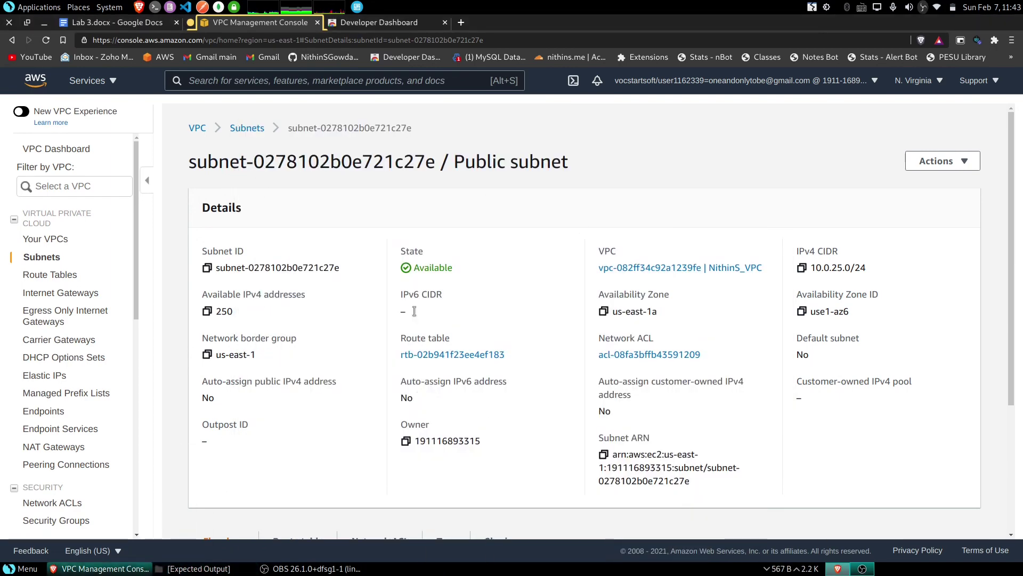
click(111, 20)
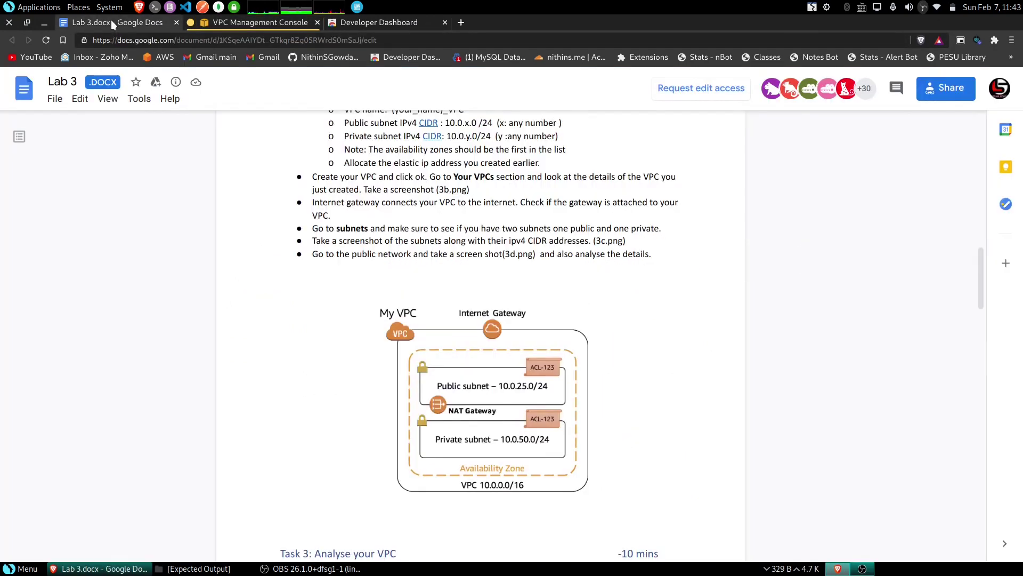
- Scroll the Lab 3 document to Task 3's routing table and Network ACL steps
scroll(414, 263, down, 1)
scroll(414, 263, down, 5)
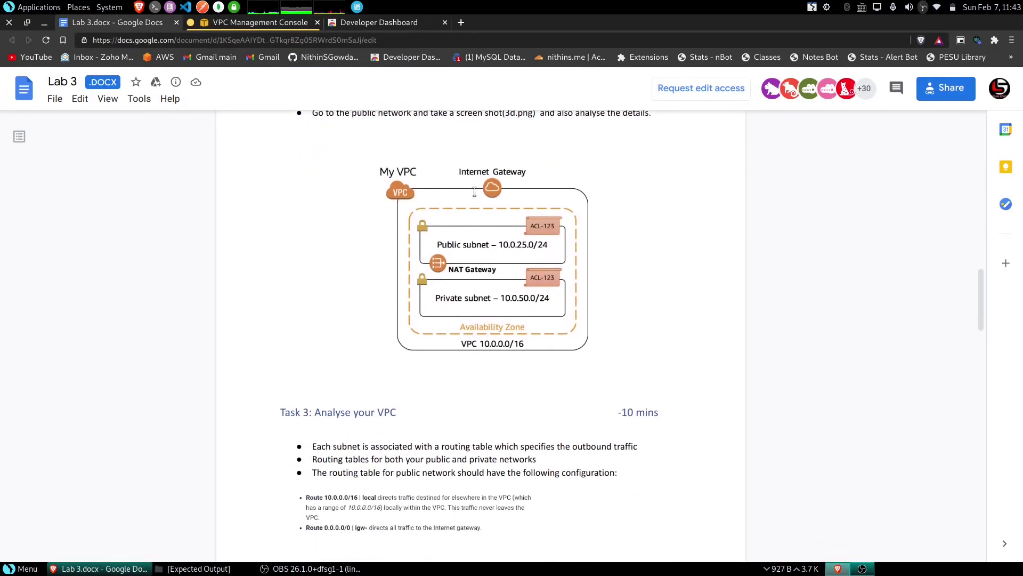
scroll(457, 272, down, 2)
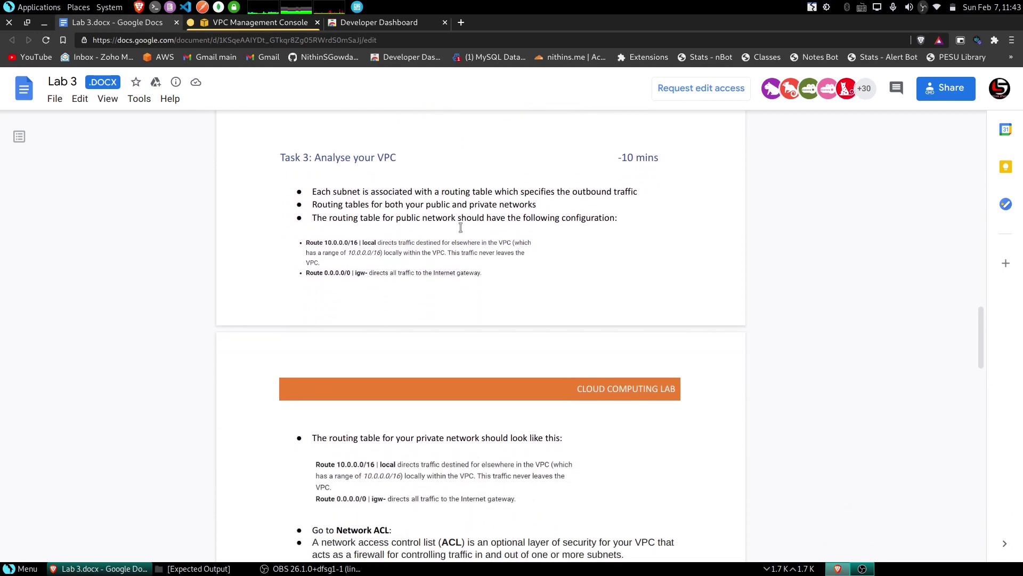
scroll(411, 242, down, 2)
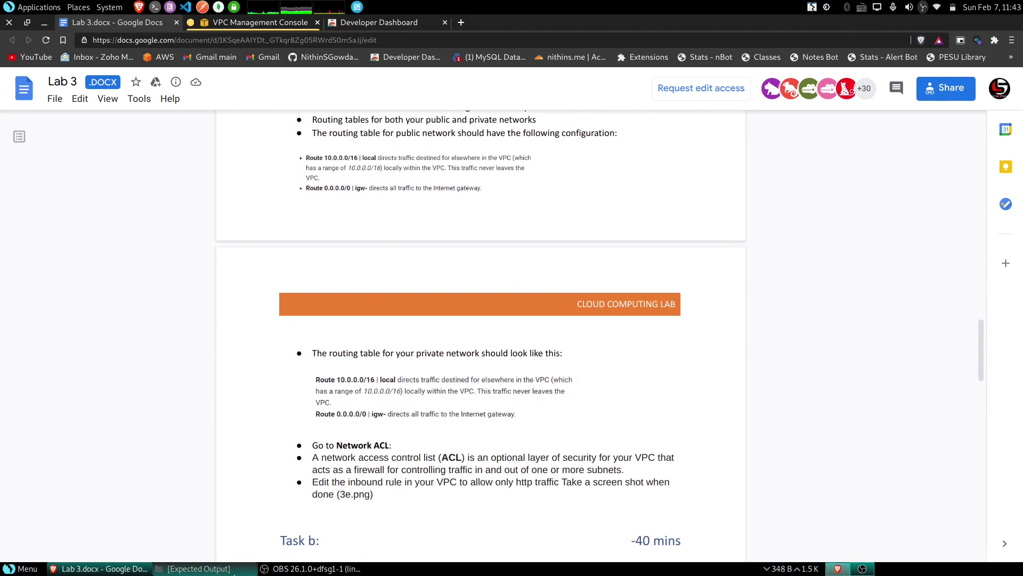
scroll(480, 335, up, 1)
- Check the expected inbound_rules_-change.PNG image, then return to the VPC console
click(224, 570)
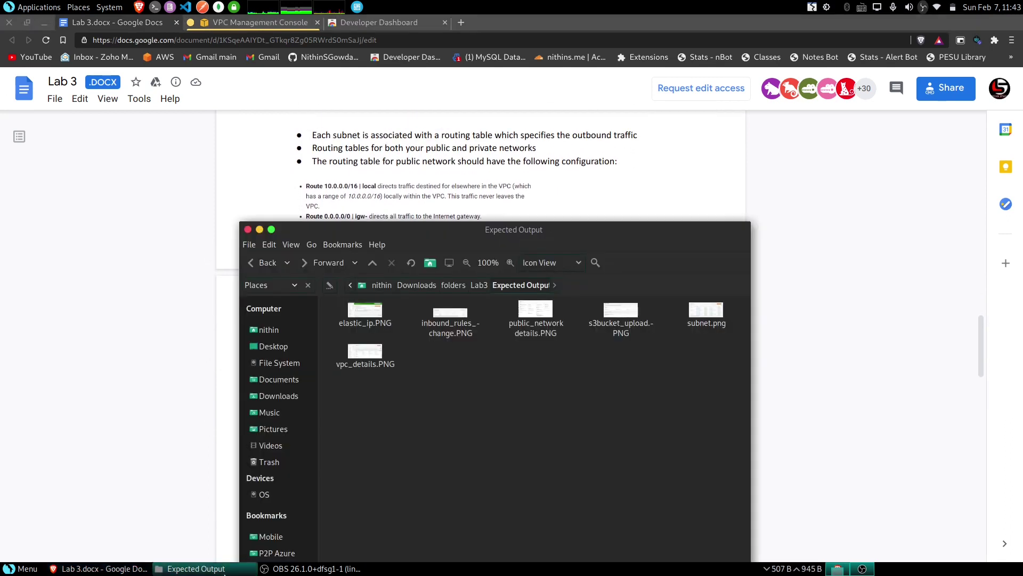
double_click(452, 319)
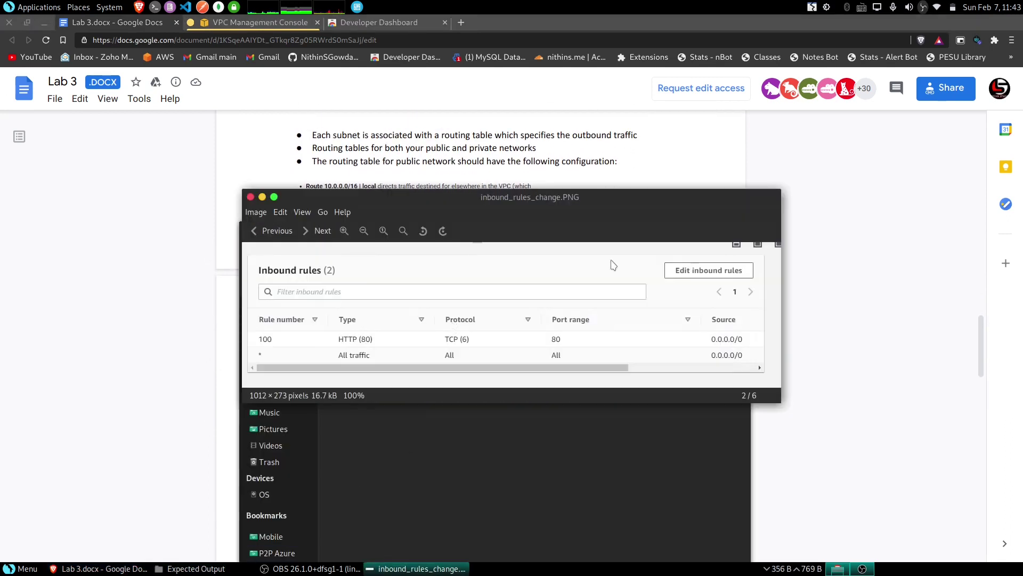
click(262, 197)
click(235, 21)
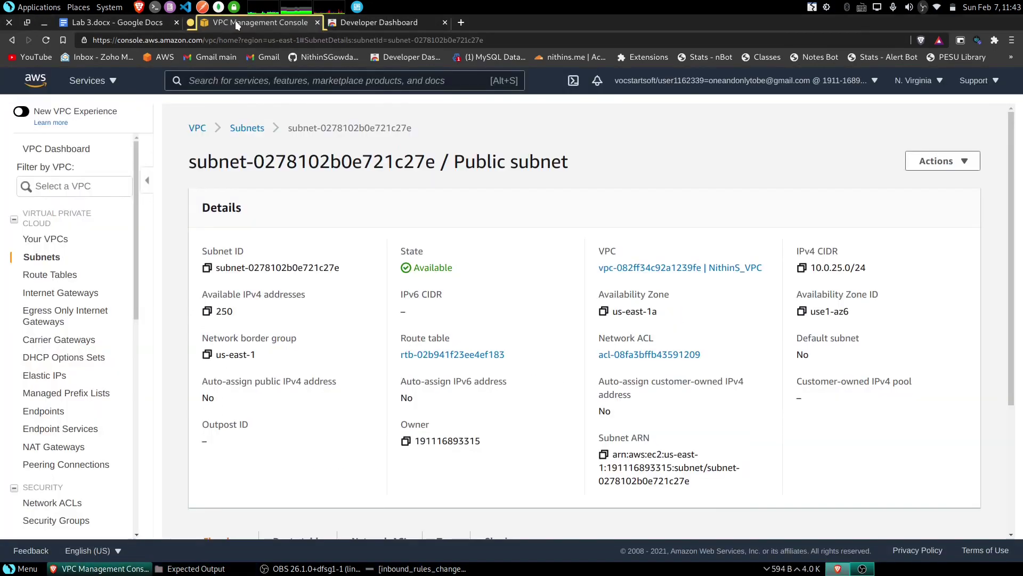
- Open network ACL acl-08fa3bffb43591209 from the Network ACLs list and edit its inbound rules
click(57, 505)
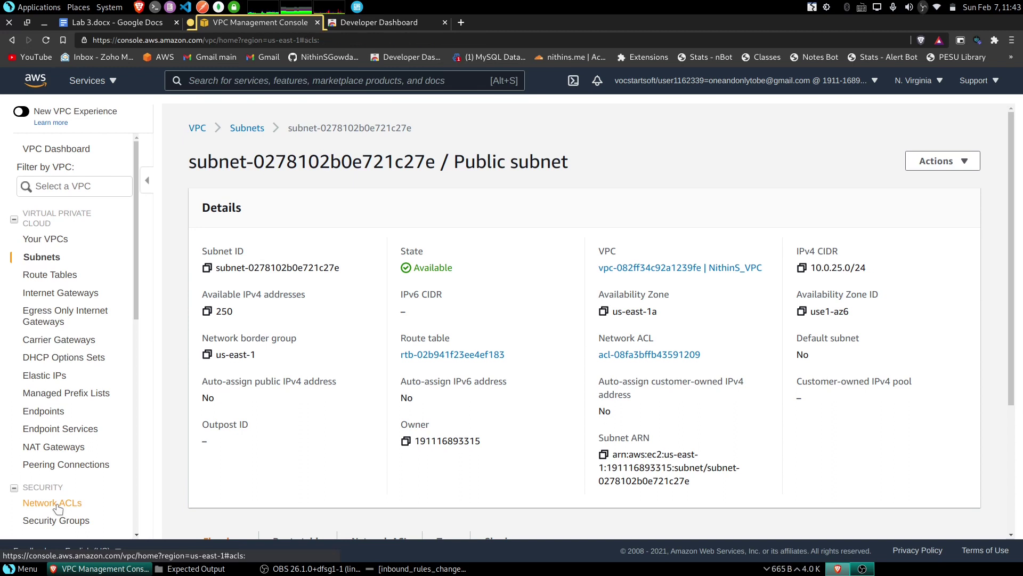
scroll(59, 480, down, 3)
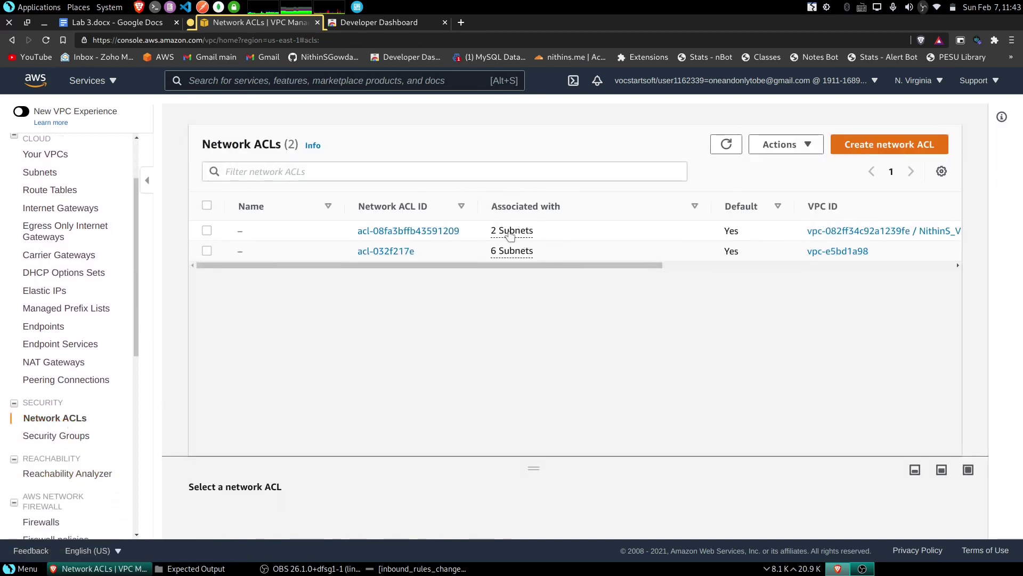
click(421, 231)
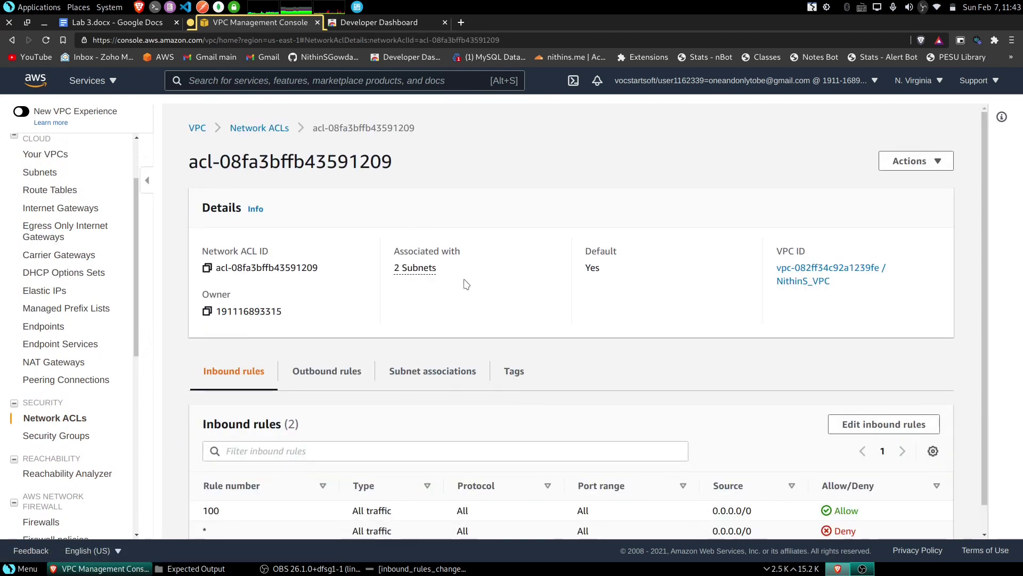
scroll(514, 346, down, 1)
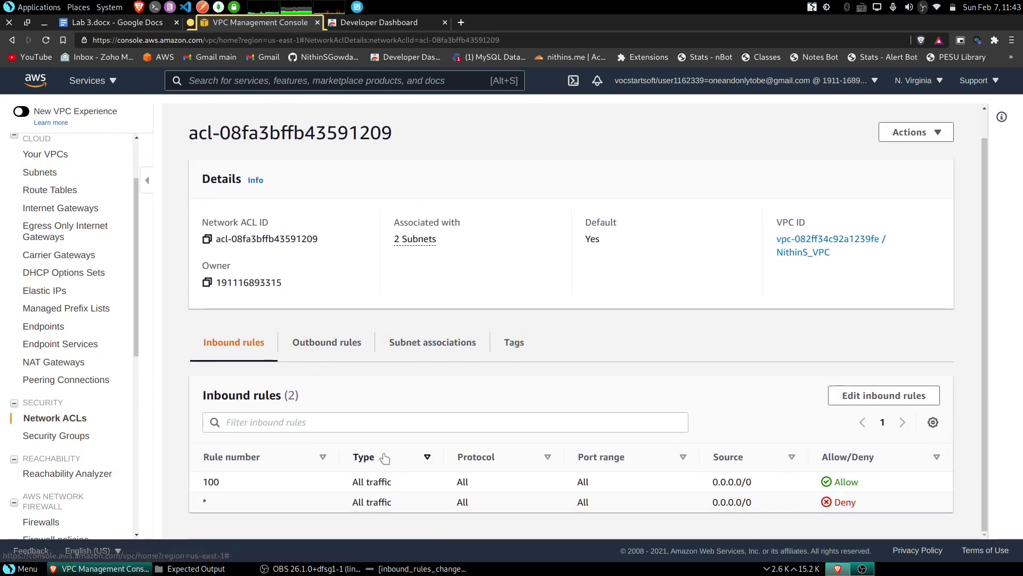
click(912, 397)
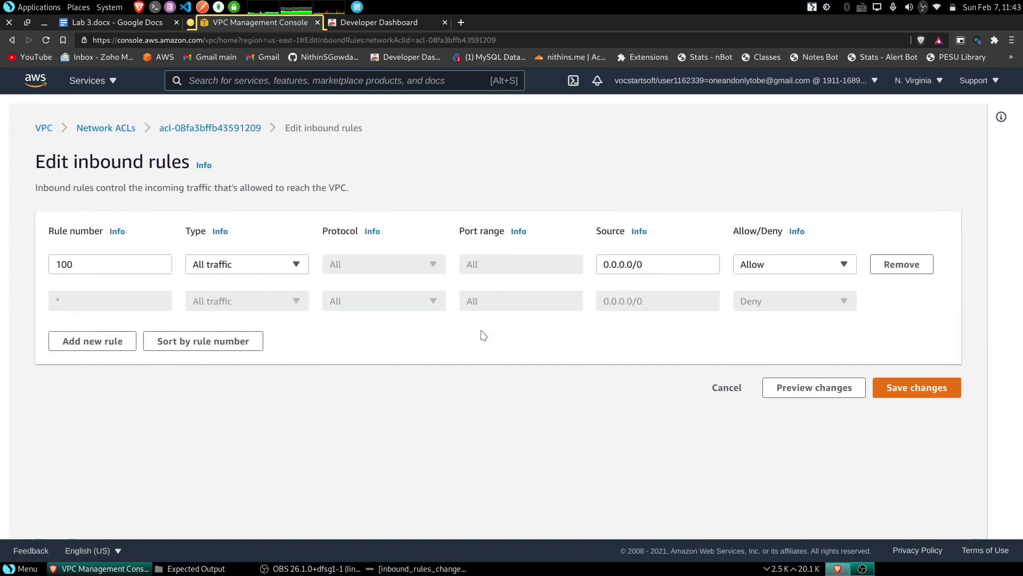
- Change inbound rule 100's type to HTTP (80) and save the changes
click(248, 273)
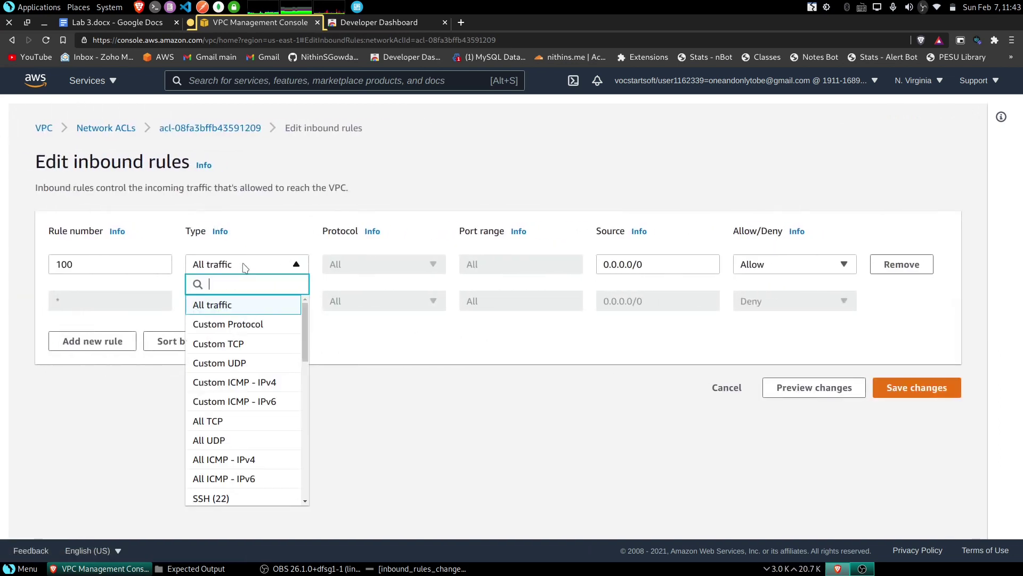
scroll(243, 453, down, 3)
click(225, 445)
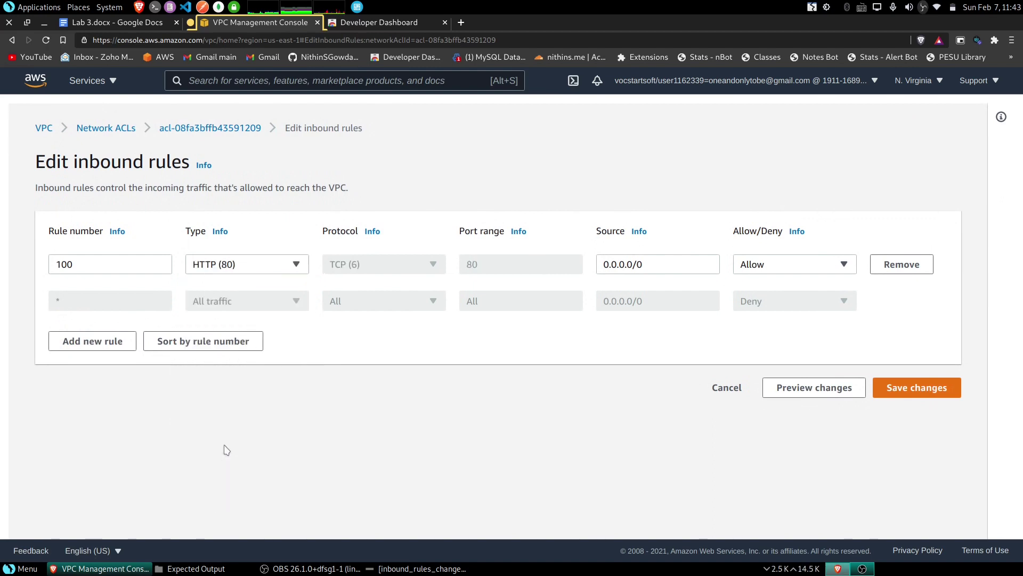
click(916, 387)
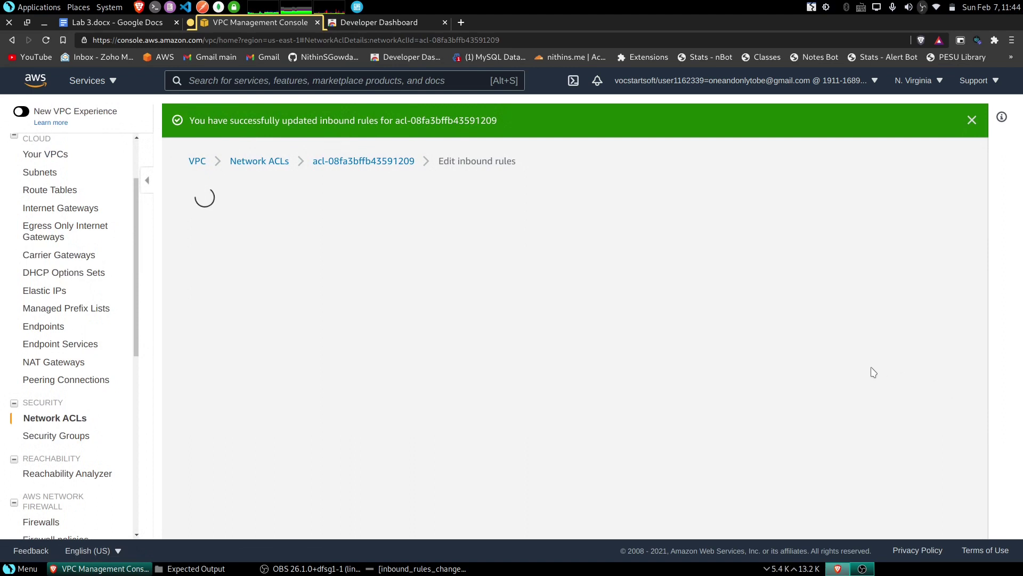
- Save a current-window screenshot of the updated inbound rules
scroll(872, 372, down, 2)
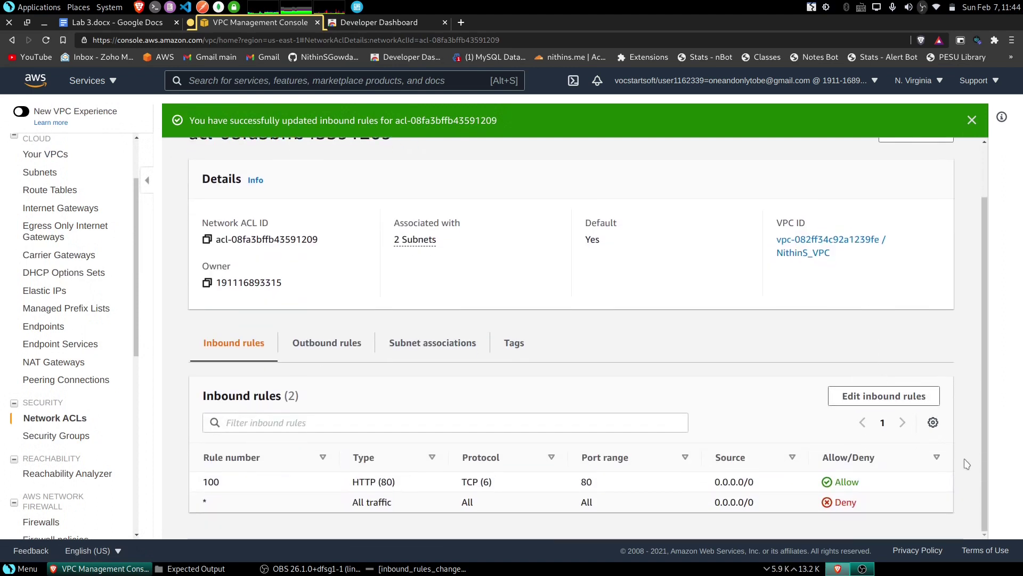
key(Print)
click(798, 348)
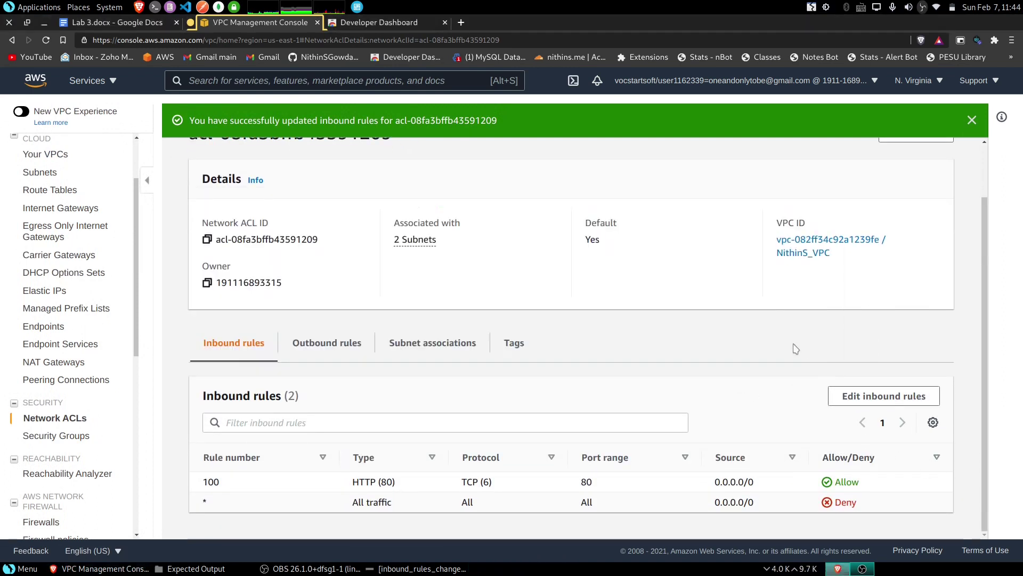
click(496, 233)
click(575, 369)
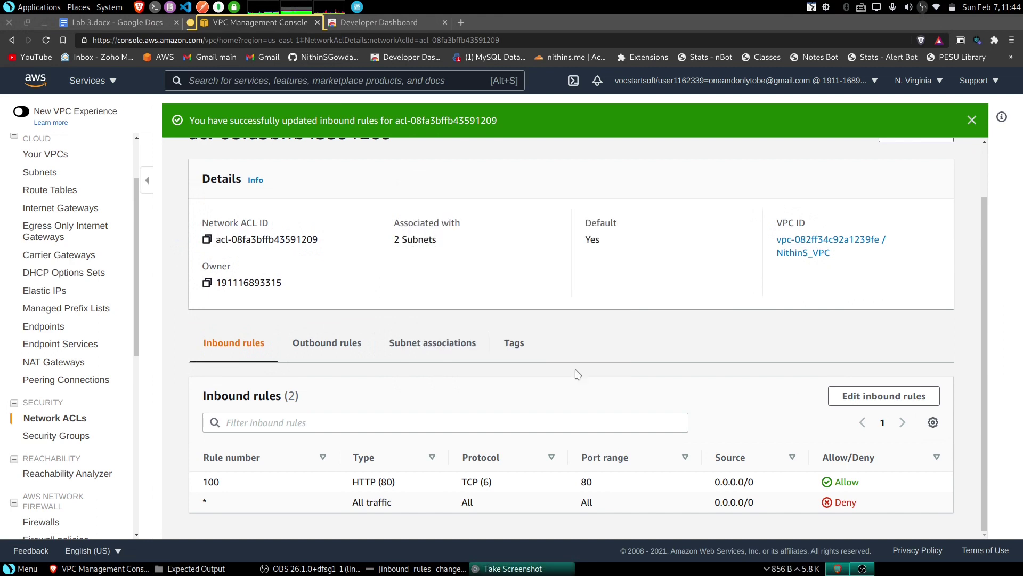
click(662, 349)
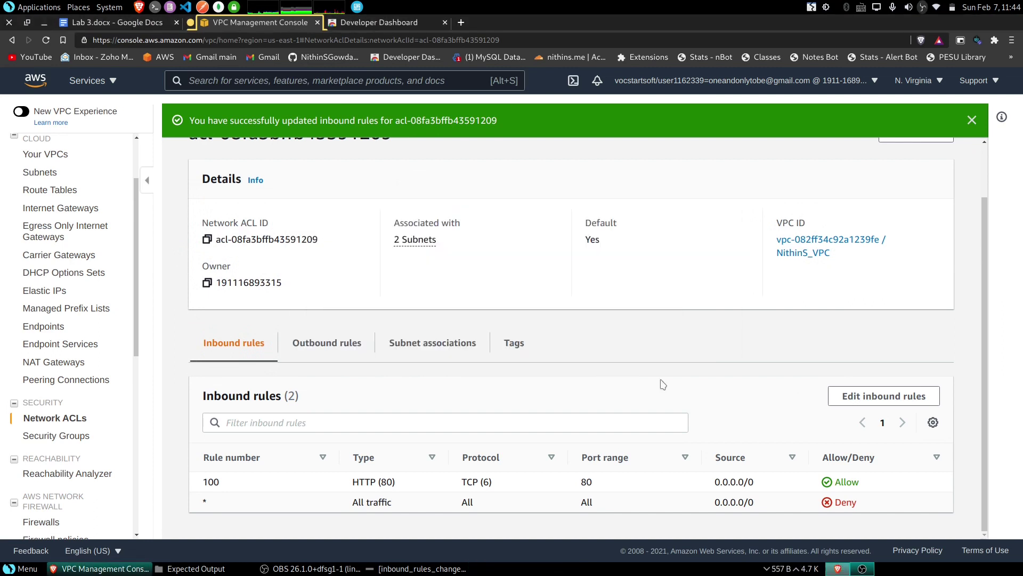
- Review the expected inbound rules, subnet list and VPC details images, then put away the Expected Output window
click(191, 568)
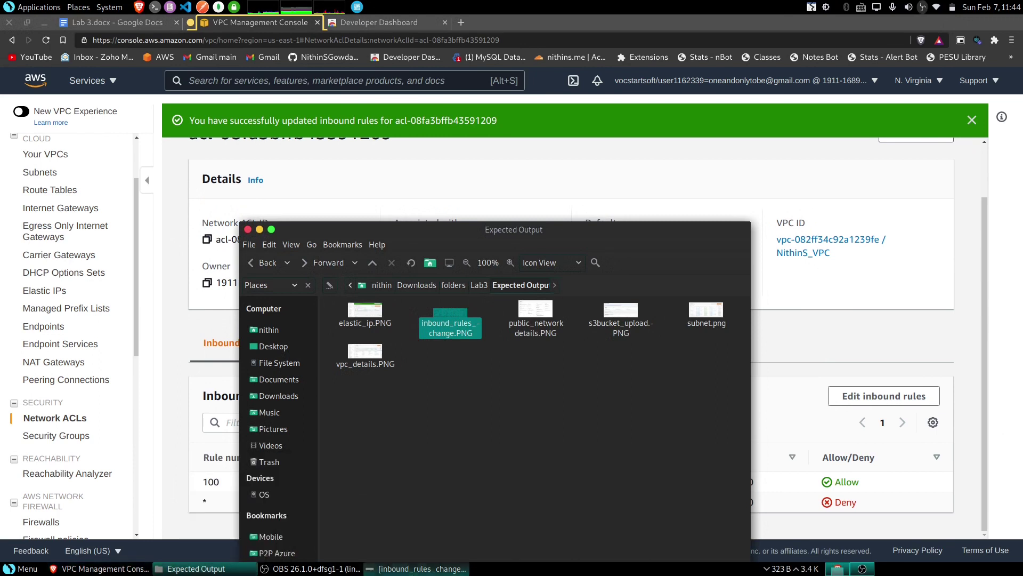
click(421, 569)
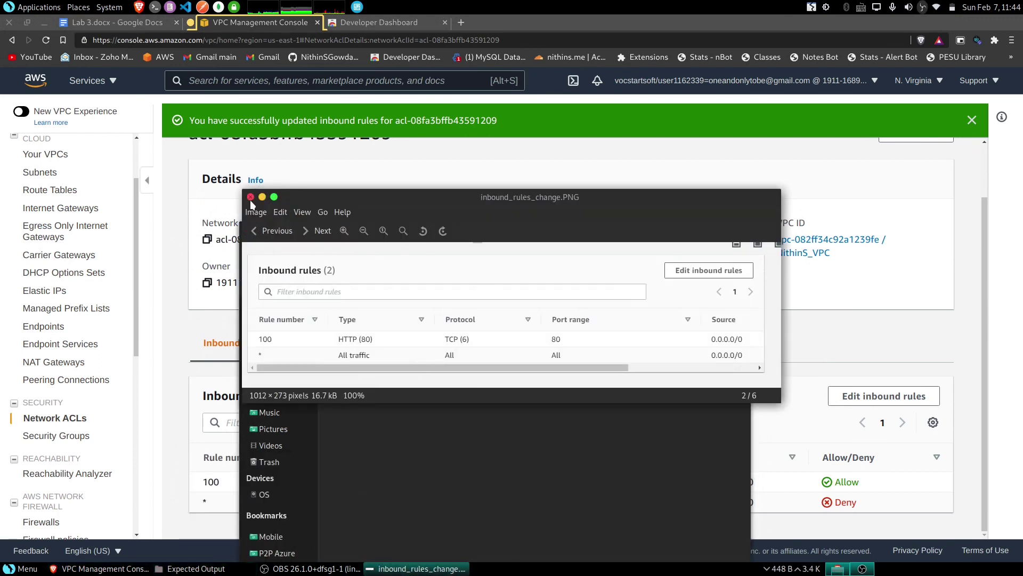
click(251, 197)
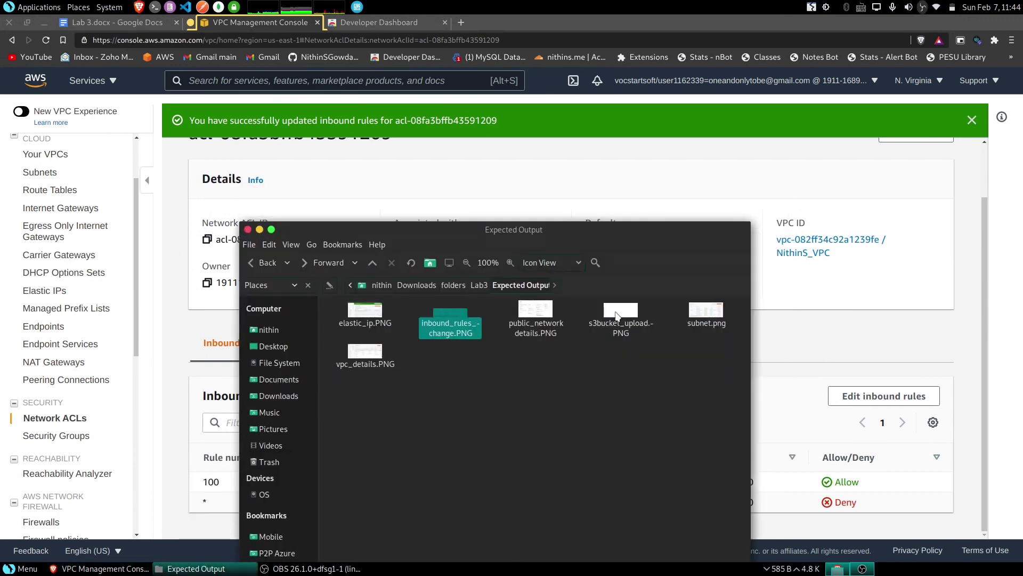
double_click(706, 313)
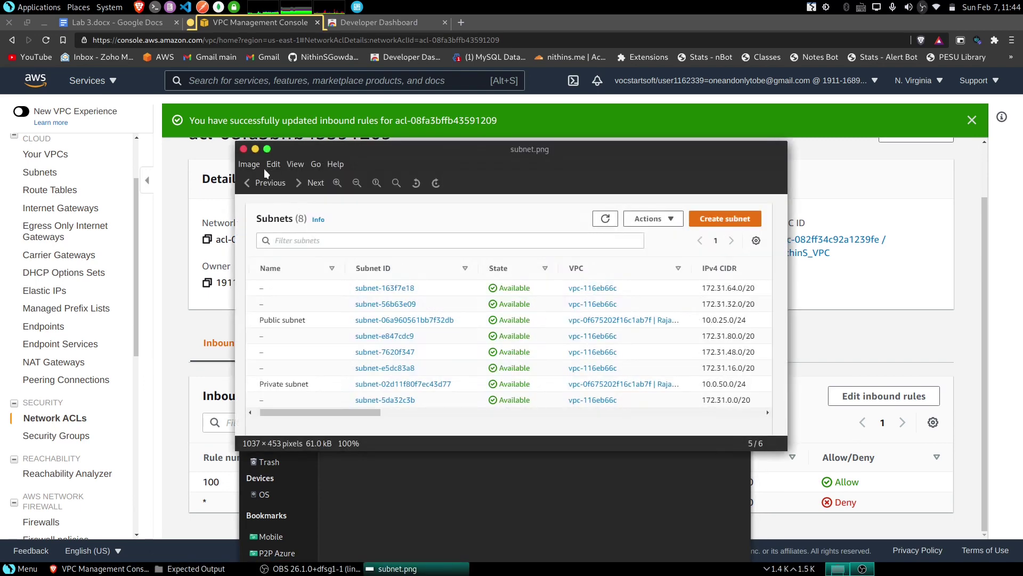
click(244, 149)
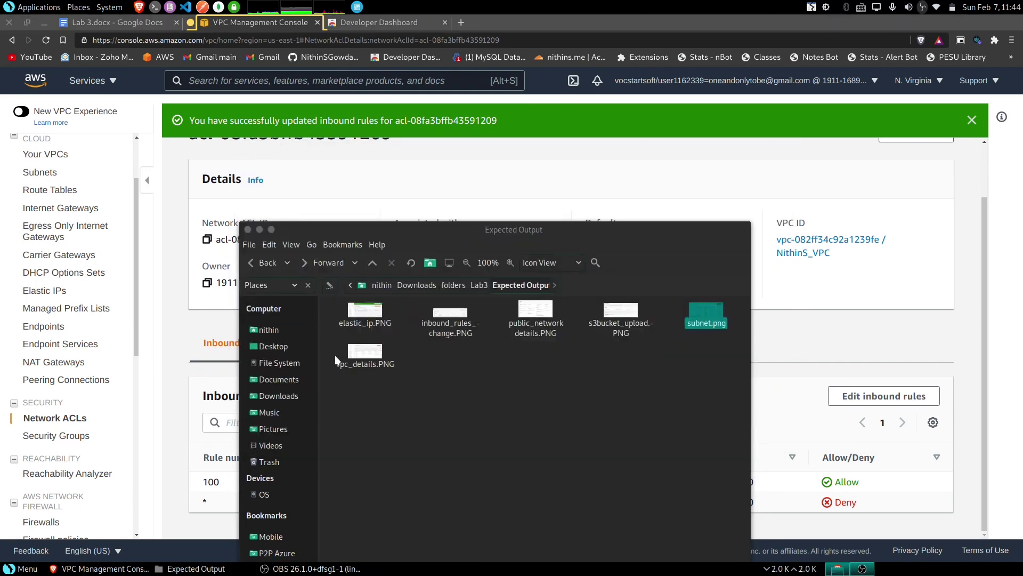
double_click(356, 349)
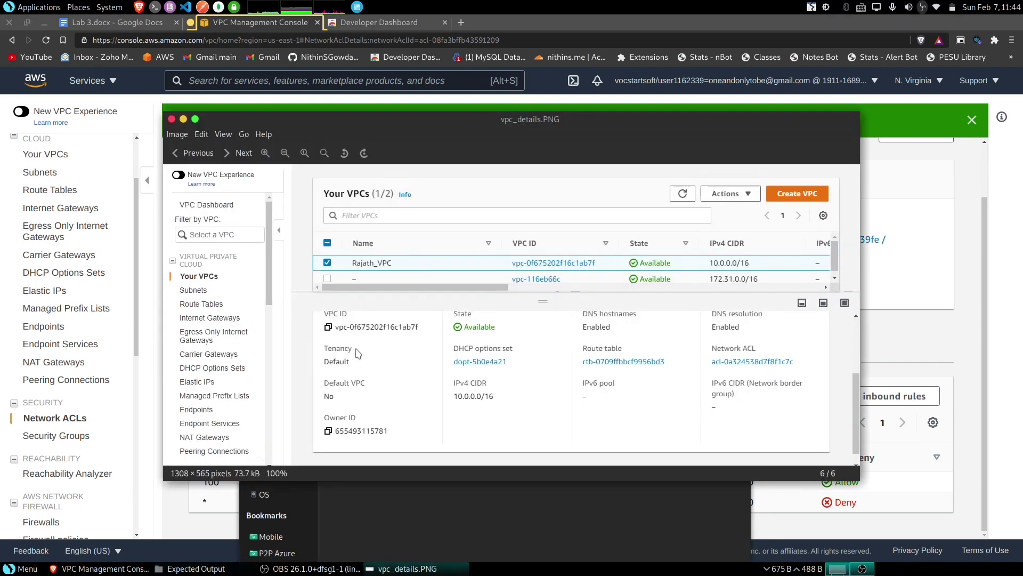
click(172, 119)
click(601, 325)
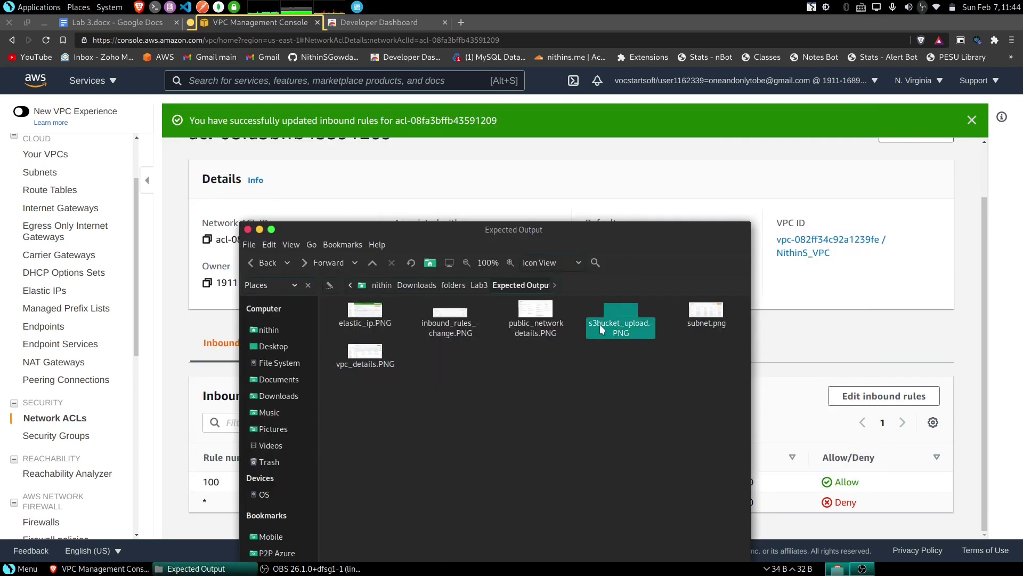
click(260, 229)
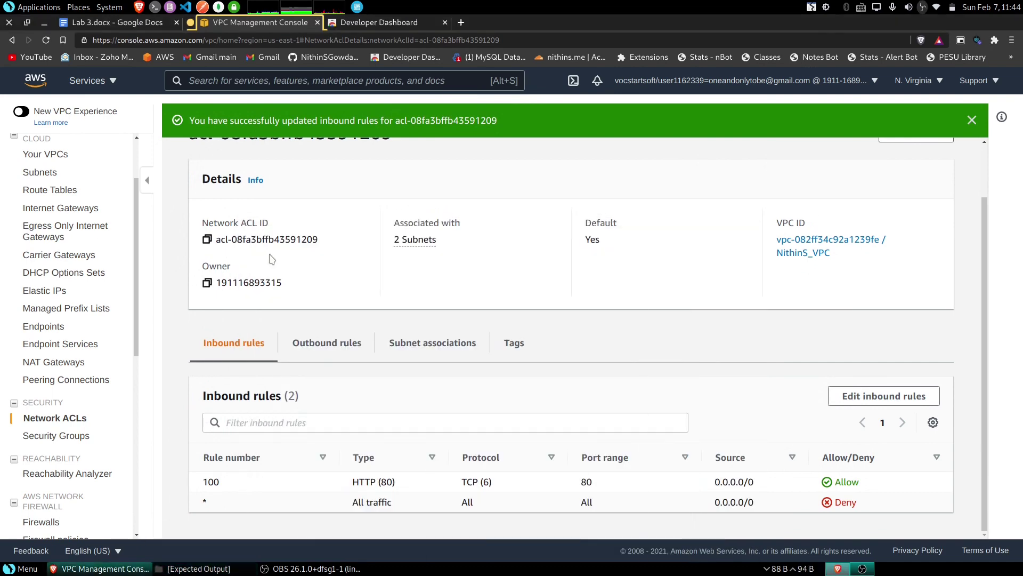
click(107, 24)
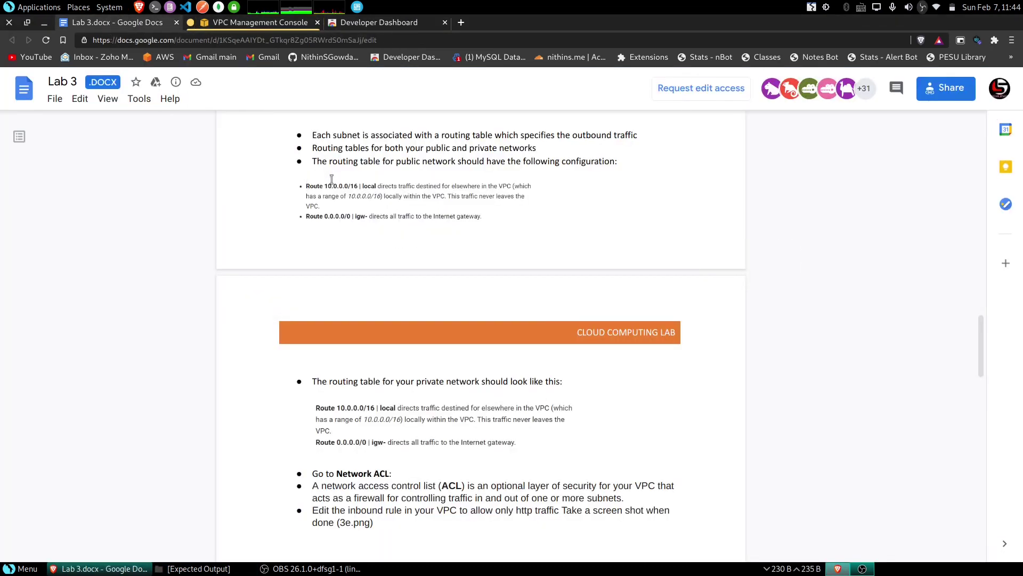
scroll(319, 197, up, 2)
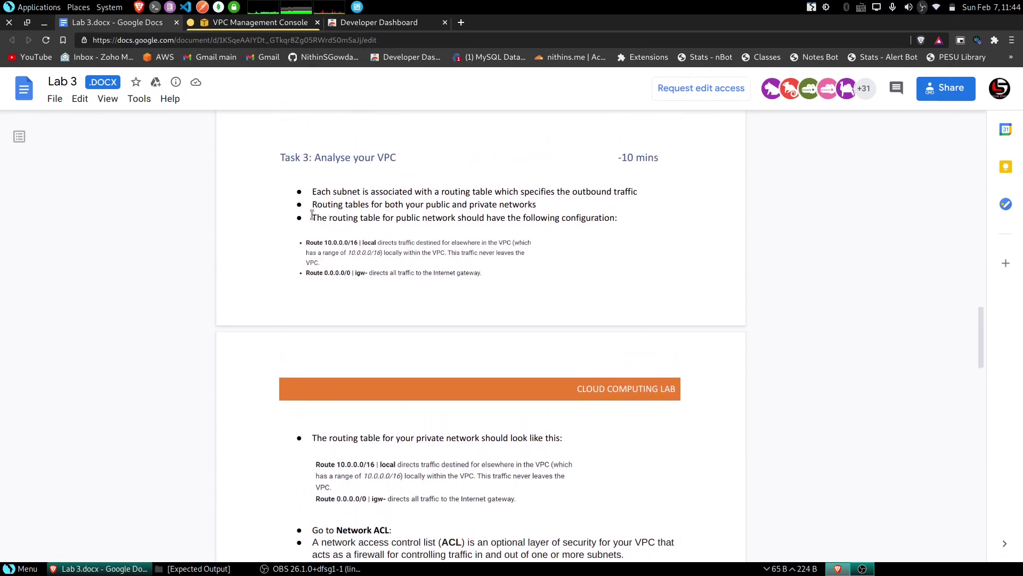
drag(313, 215, 598, 224)
click(363, 225)
click(232, 26)
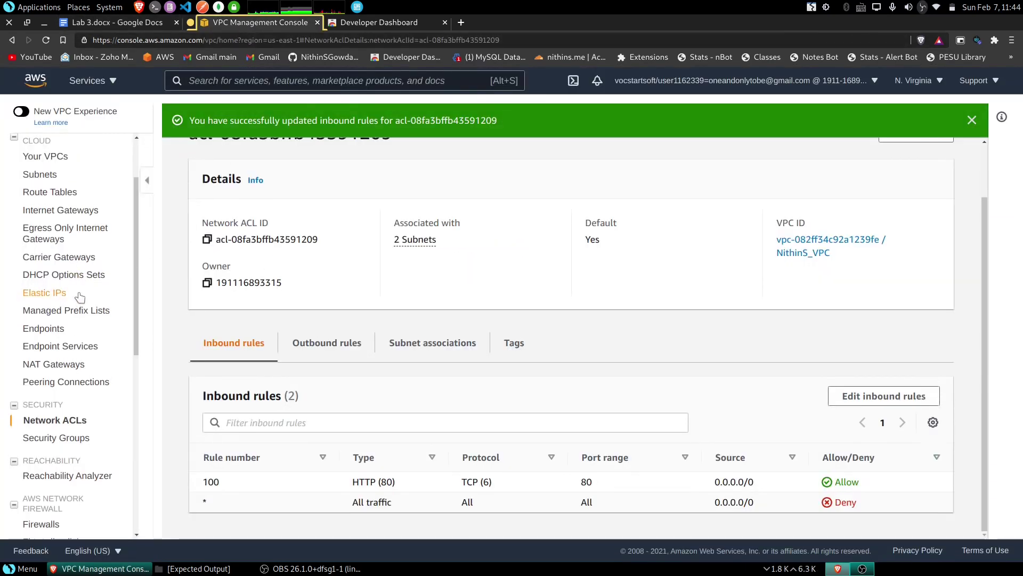
- Open the Public subnet's route table and compare its 0.0.0.0/0 internet gateway route against the lab doc
click(50, 258)
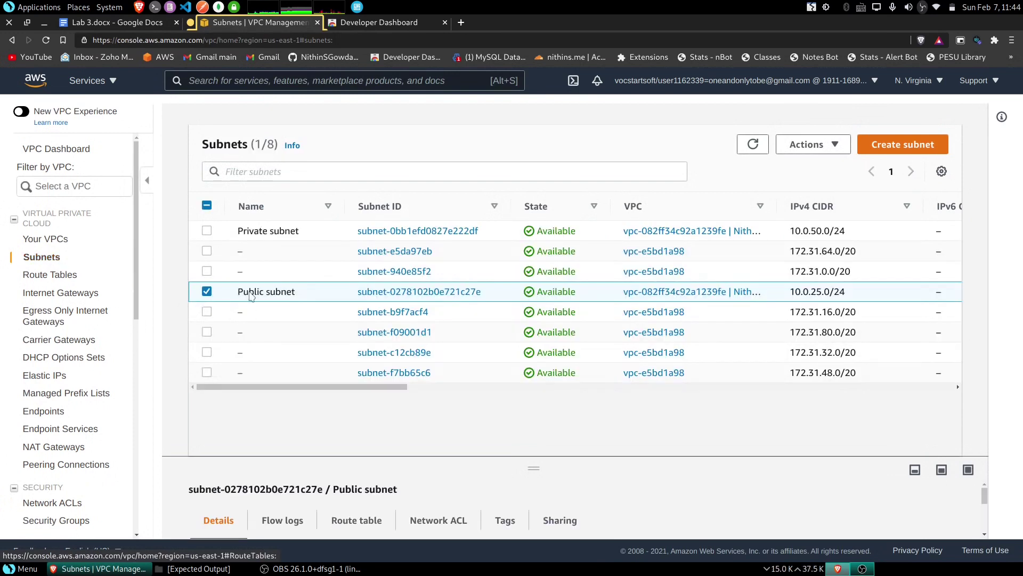
click(397, 292)
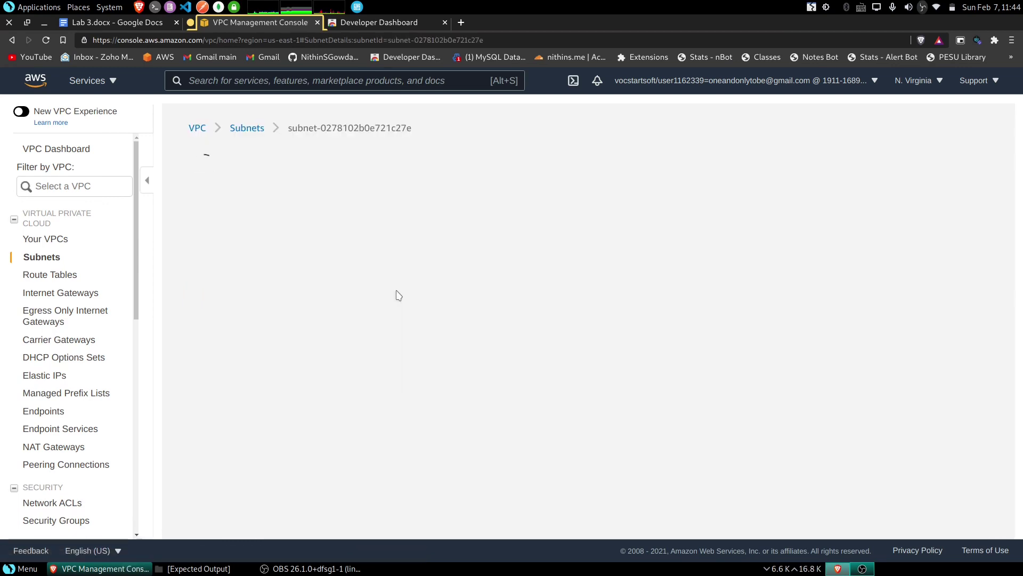
scroll(402, 289, down, 4)
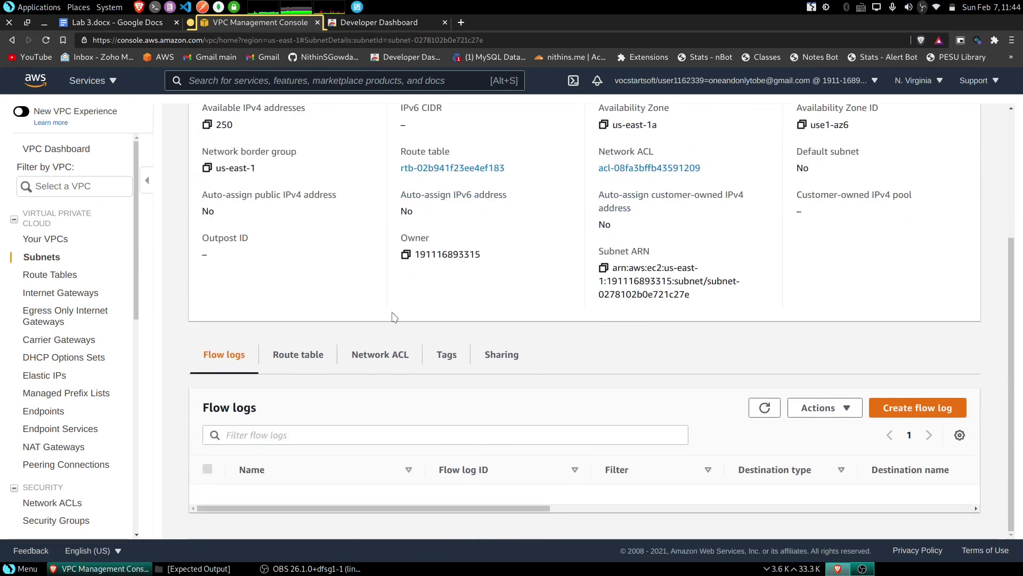
click(296, 361)
scroll(310, 356, down, 1)
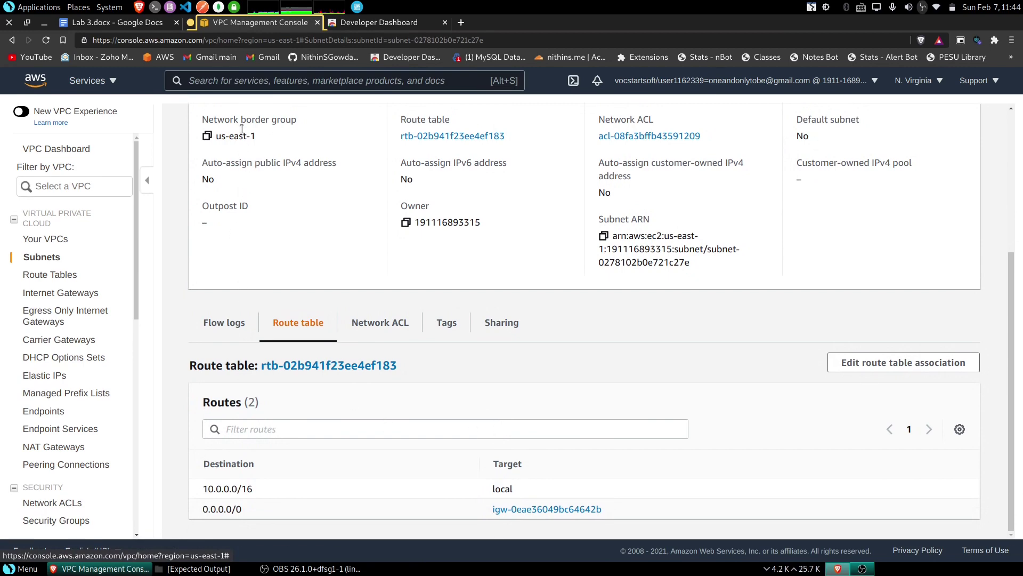
click(123, 22)
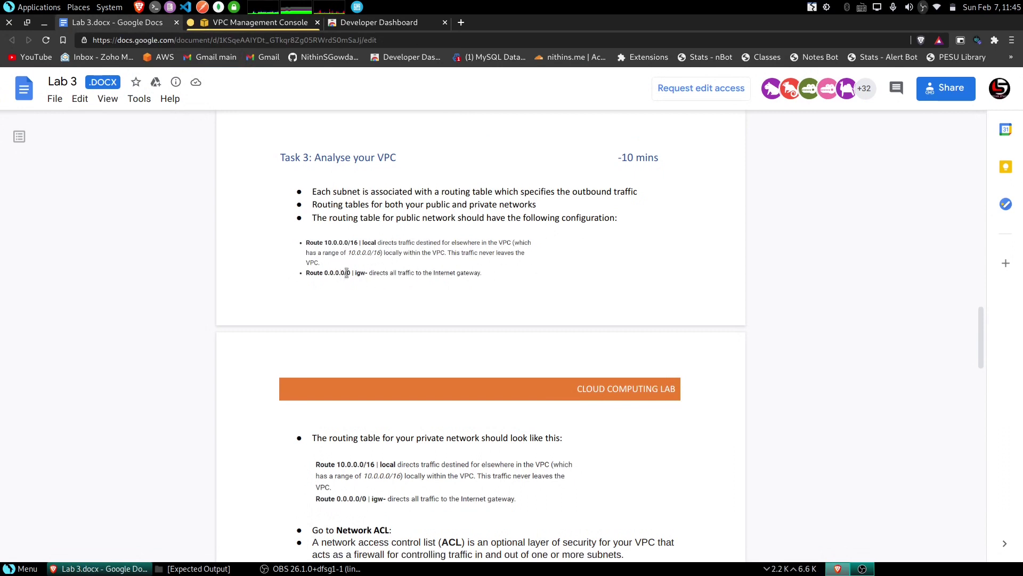
click(230, 23)
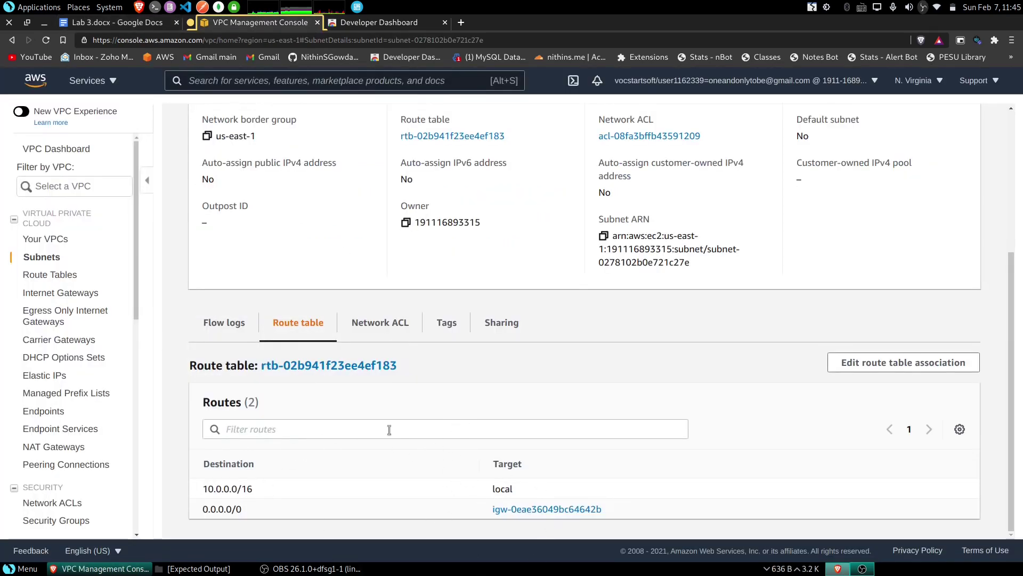
scroll(362, 261, up, 5)
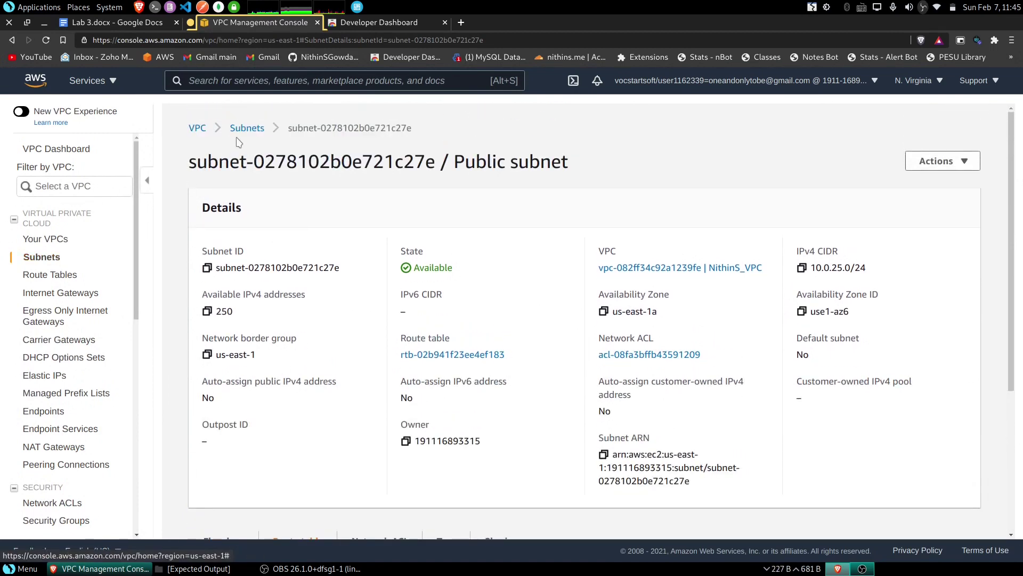
- Check the Private subnet's routes: 10.0.0.0/16 local and 0.0.0.0/0 to a NAT gateway
click(244, 130)
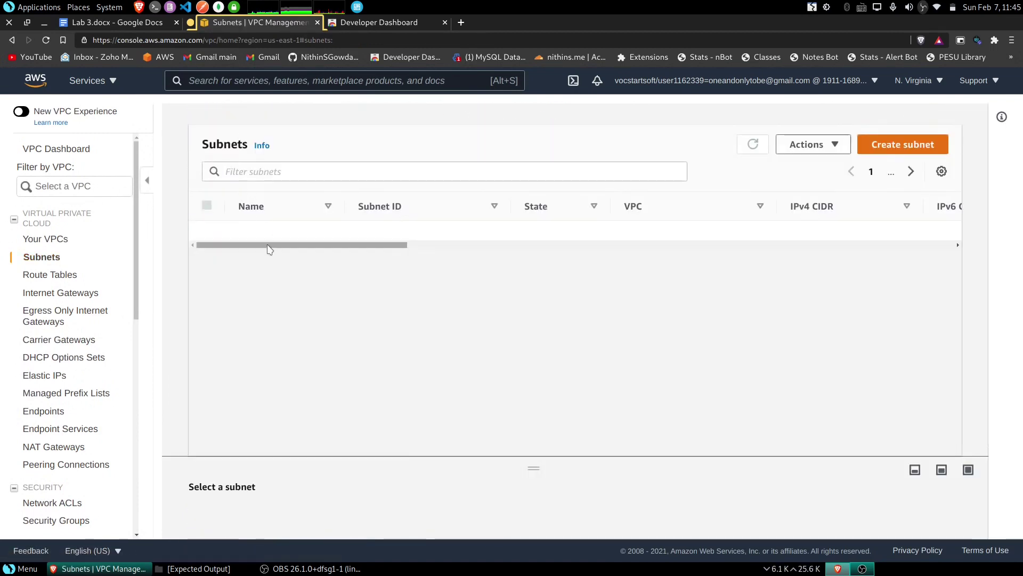
click(408, 230)
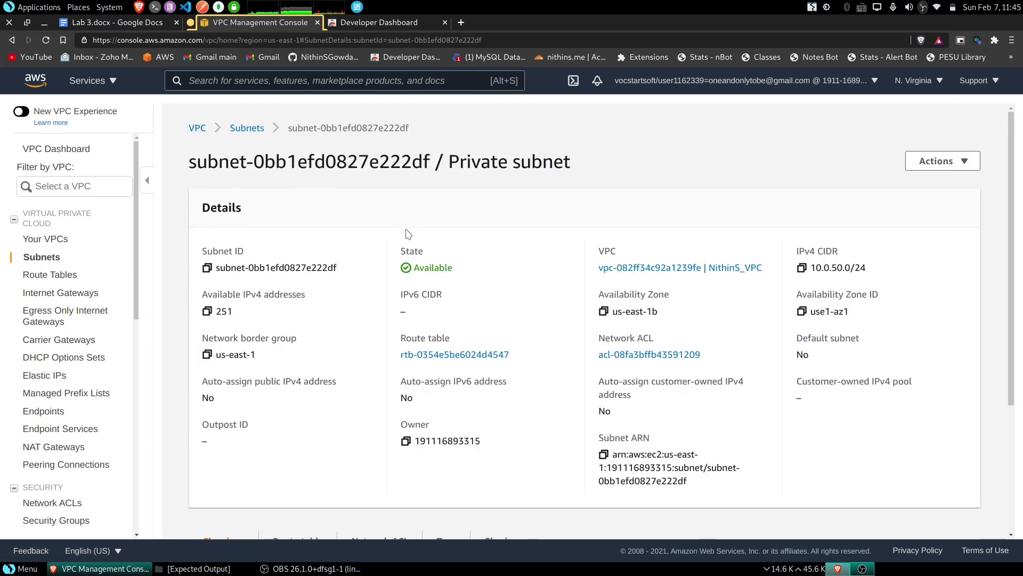
scroll(405, 234, down, 3)
click(298, 354)
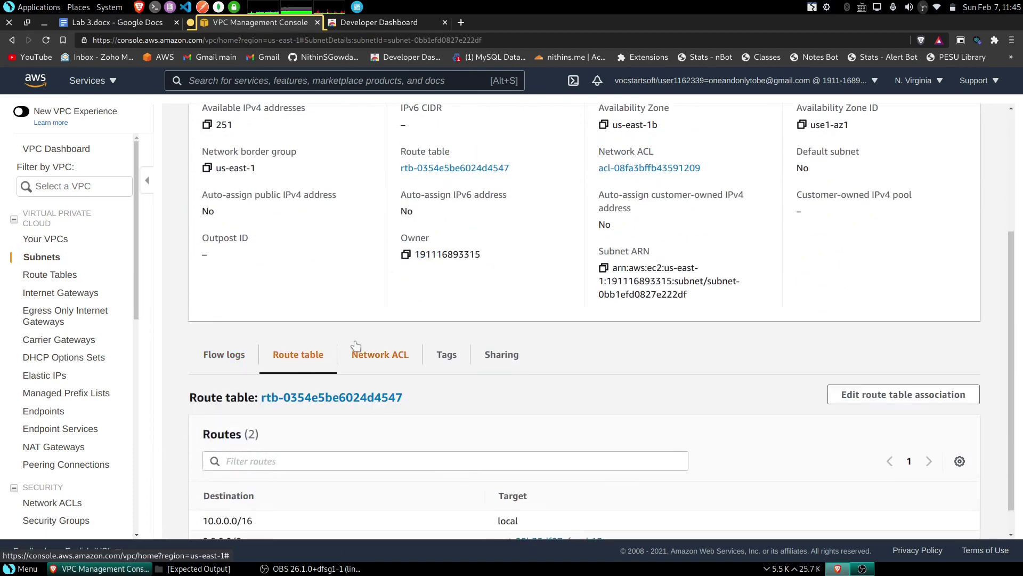
scroll(356, 346, down, 1)
drag(201, 488, 277, 487)
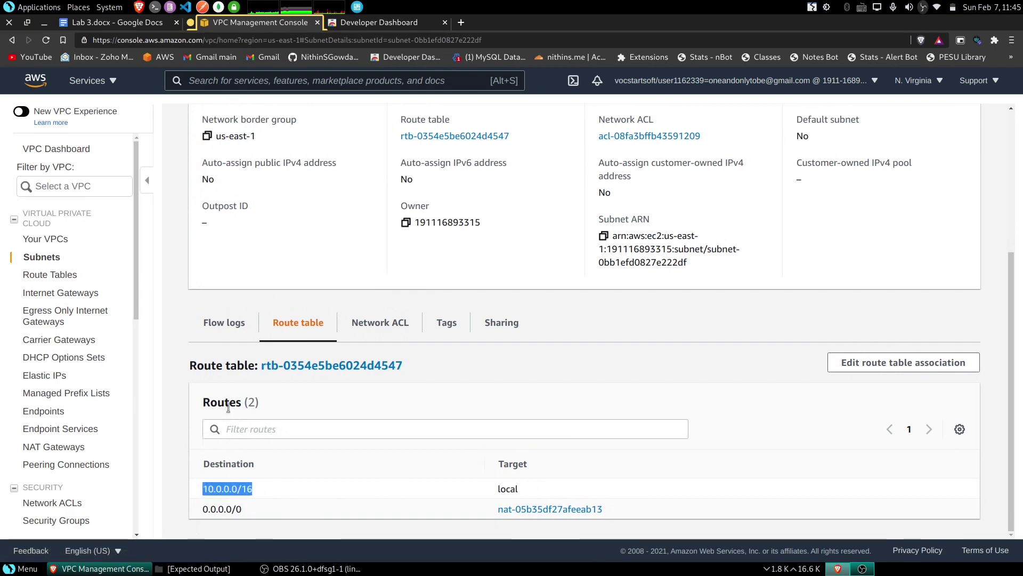
click(244, 489)
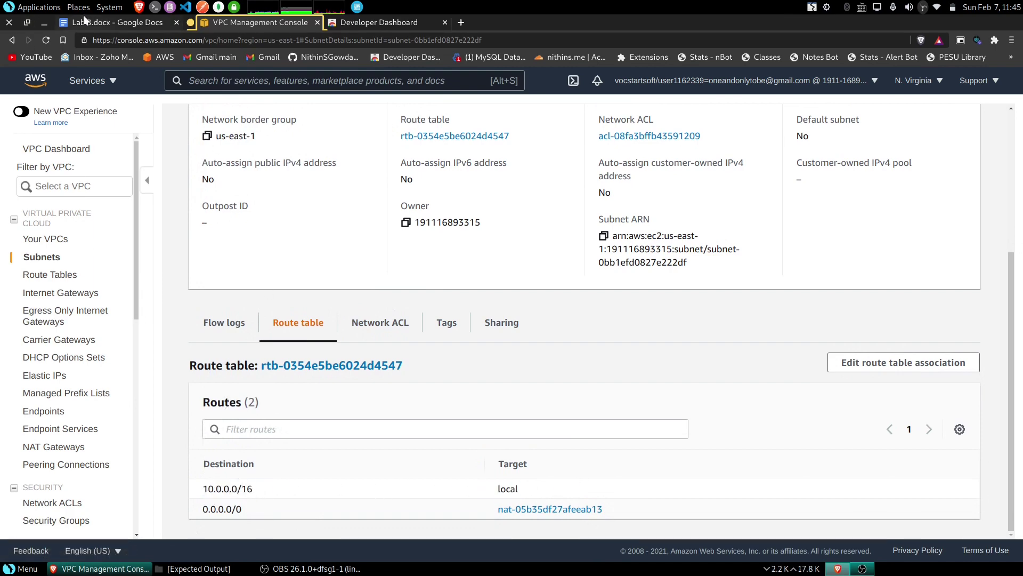
click(84, 19)
scroll(378, 345, down, 3)
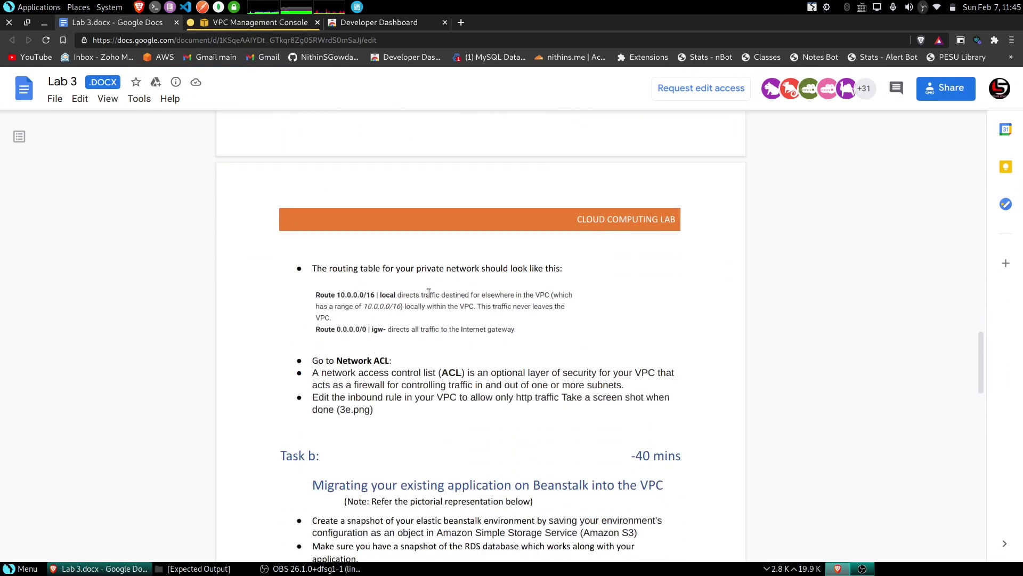
- Read through Lab 3's Task b Beanstalk migration steps, then go back to the VPC console
scroll(438, 311, up, 2)
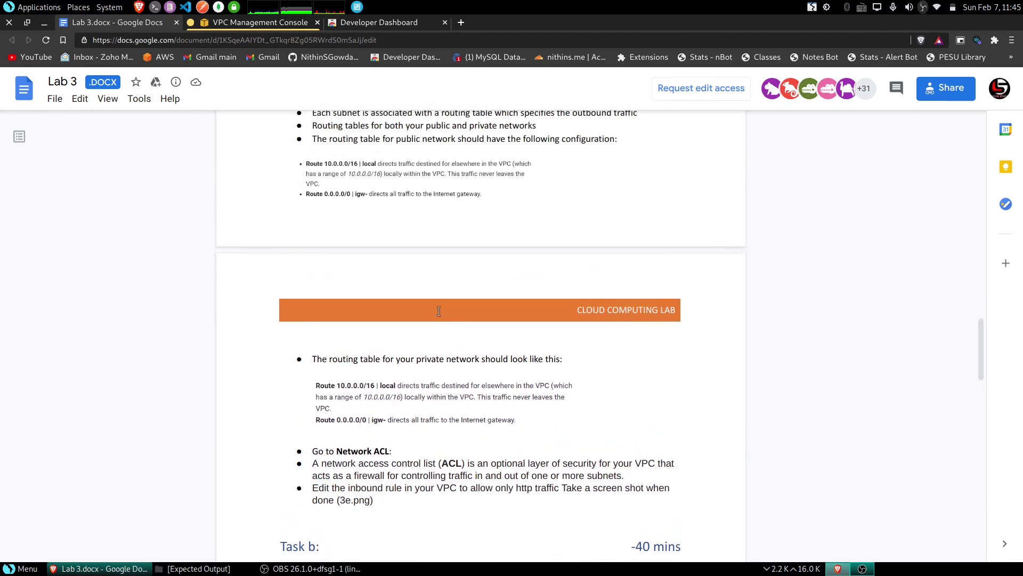
scroll(405, 406, down, 5)
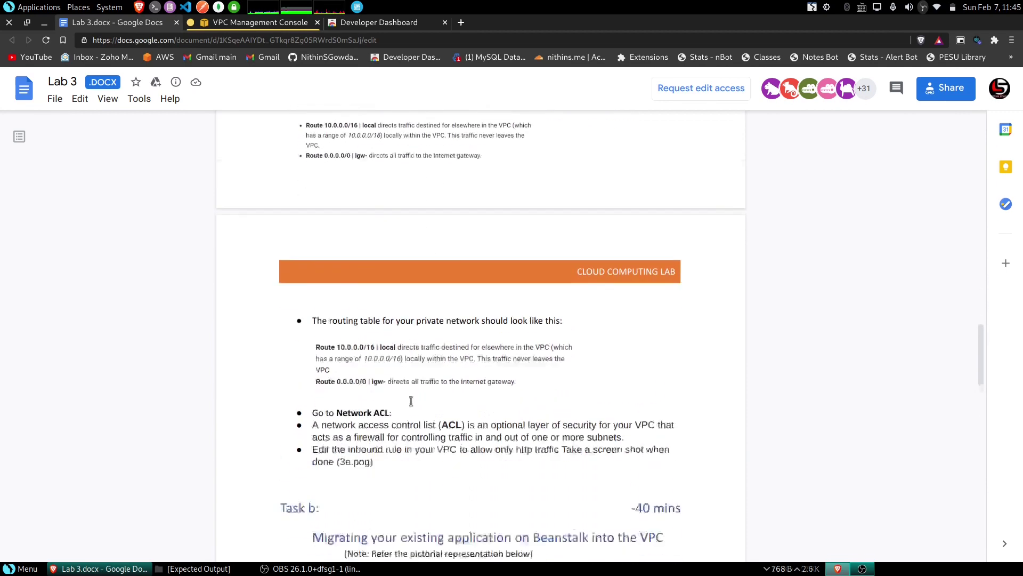
scroll(410, 355, down, 1)
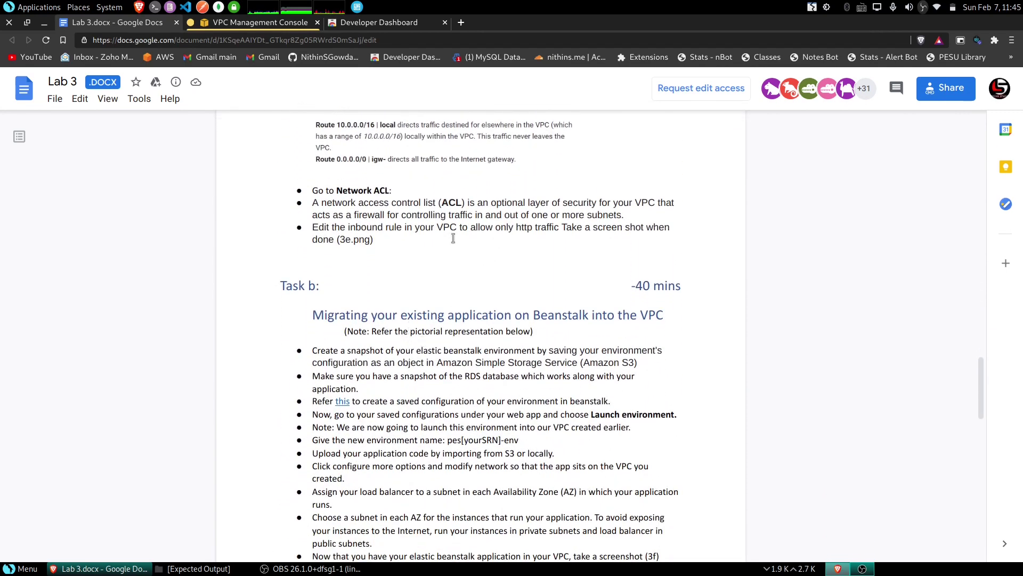
scroll(376, 266, down, 2)
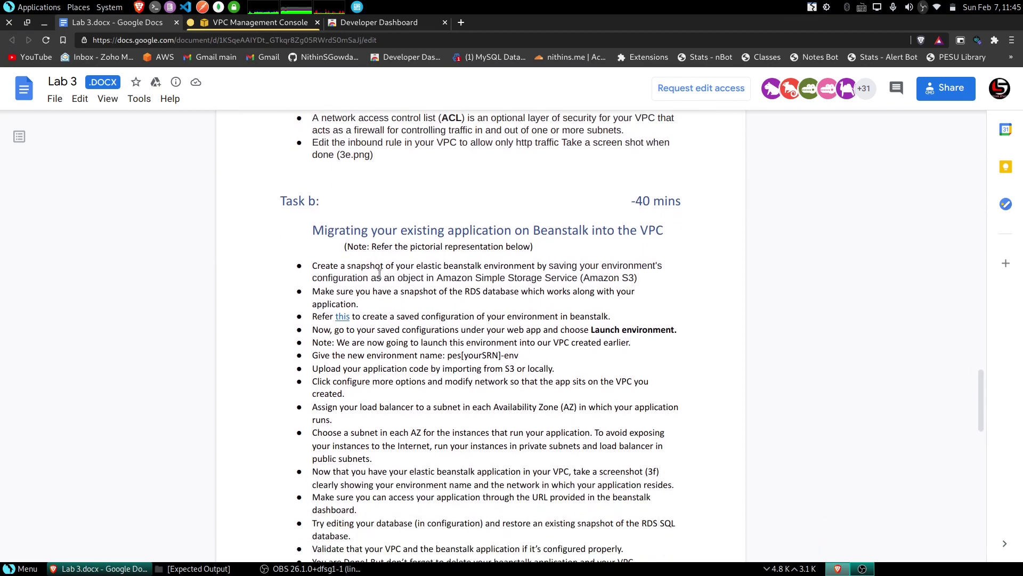
scroll(380, 273, down, 2)
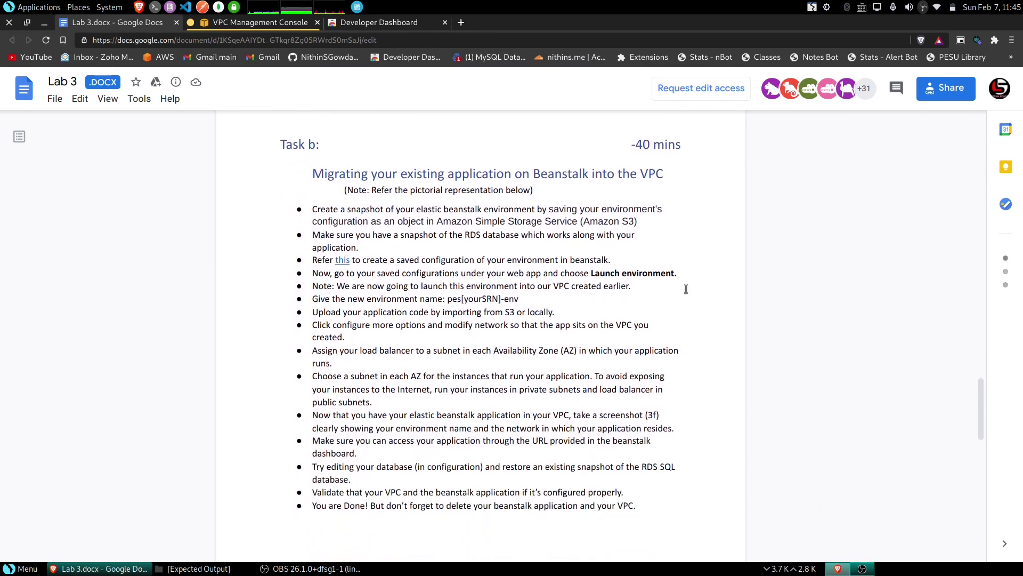
click(233, 21)
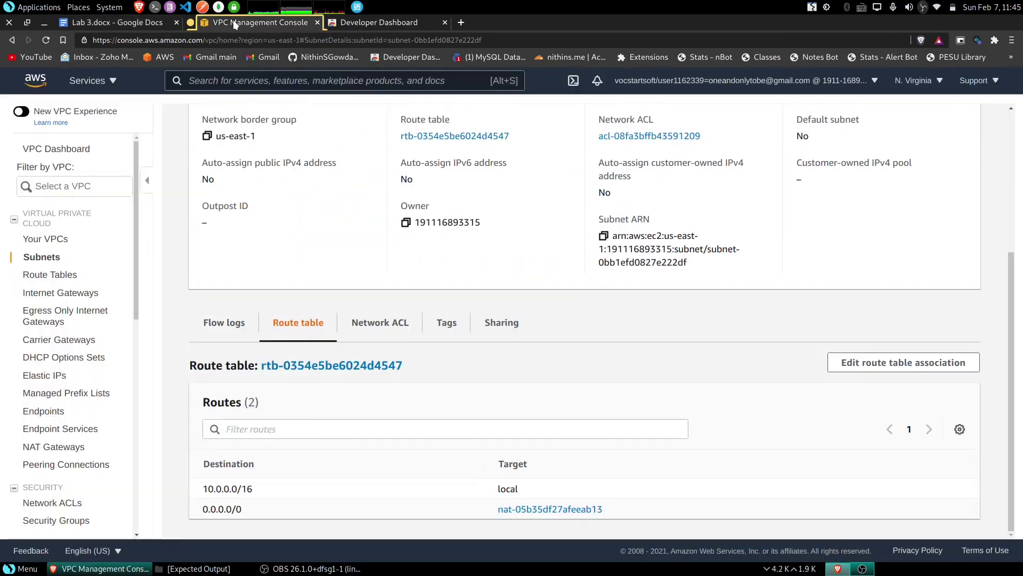
- Search 'rds' in the console and open the RDS service
scroll(461, 392, up, 3)
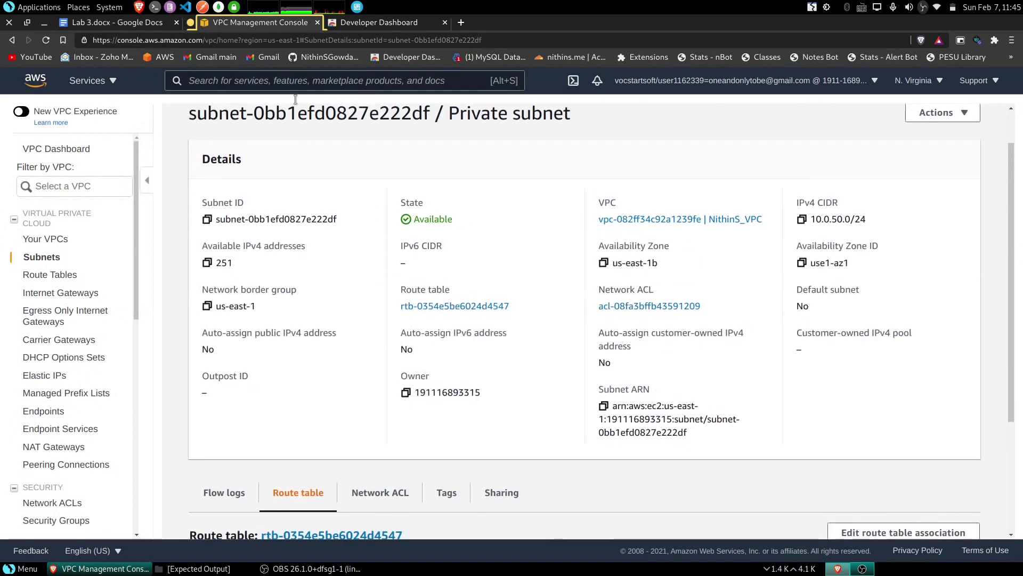
text(rds)
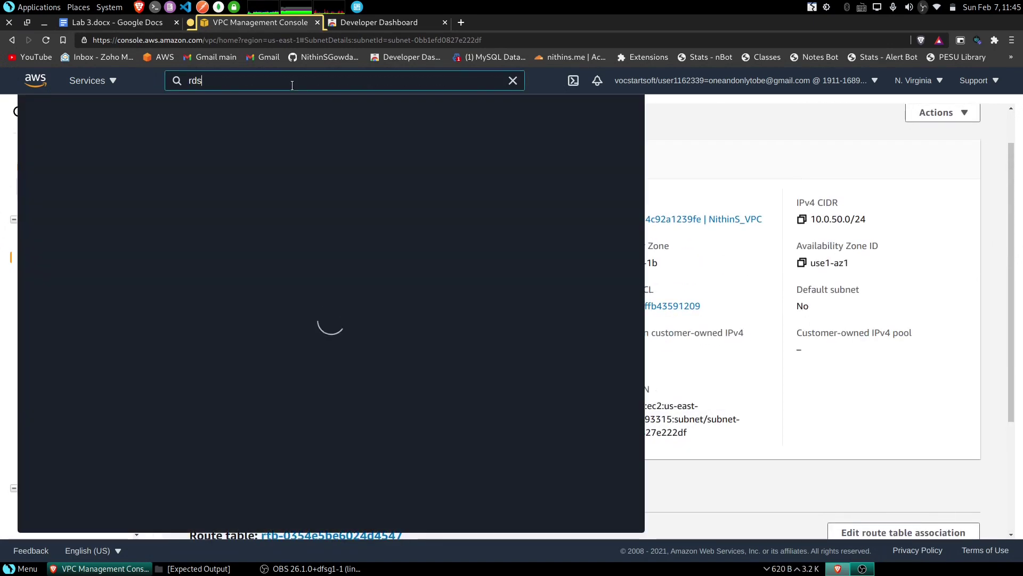
click(233, 181)
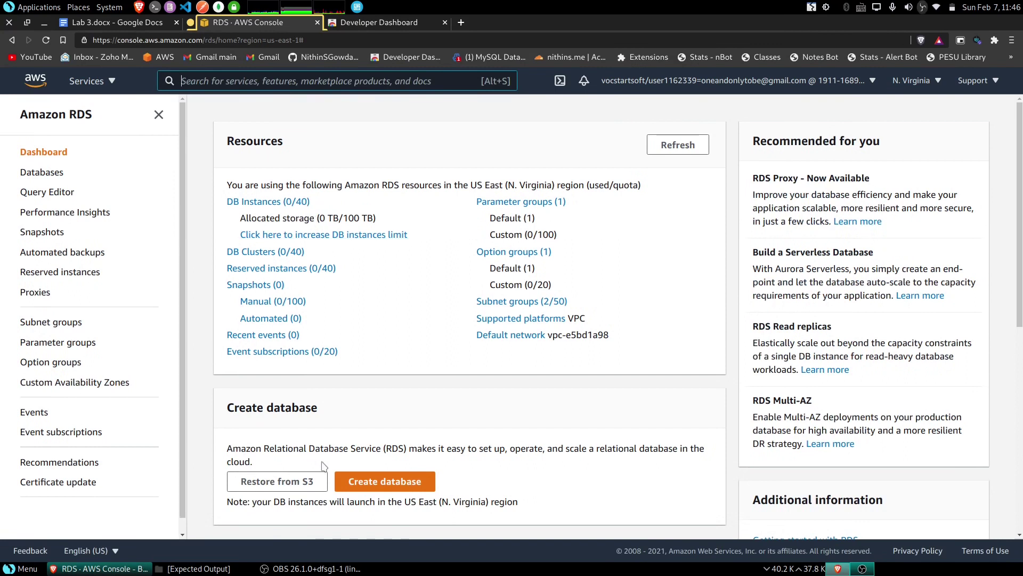
- Start a Standard create database using the MySQL engine
click(386, 483)
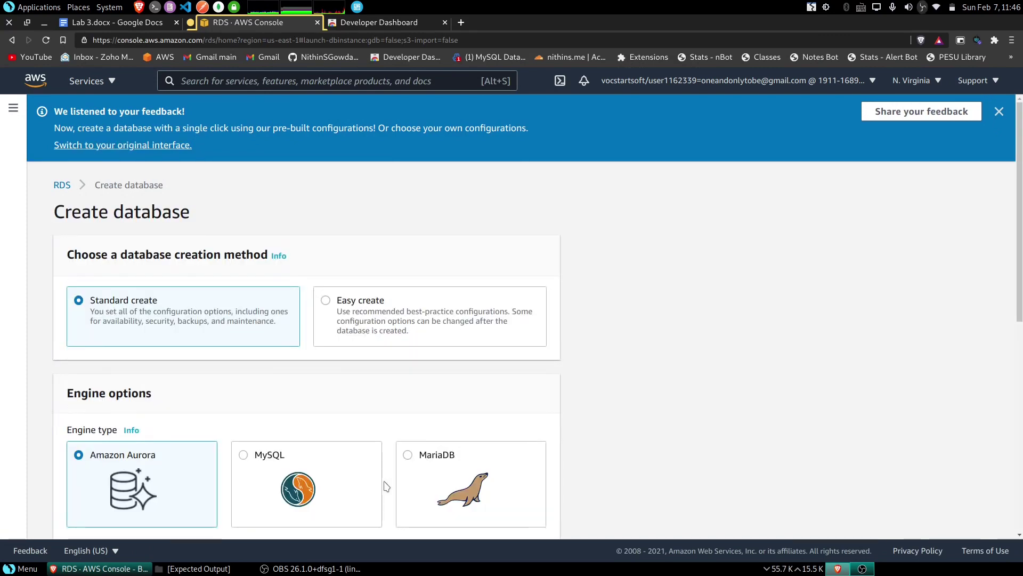
click(998, 113)
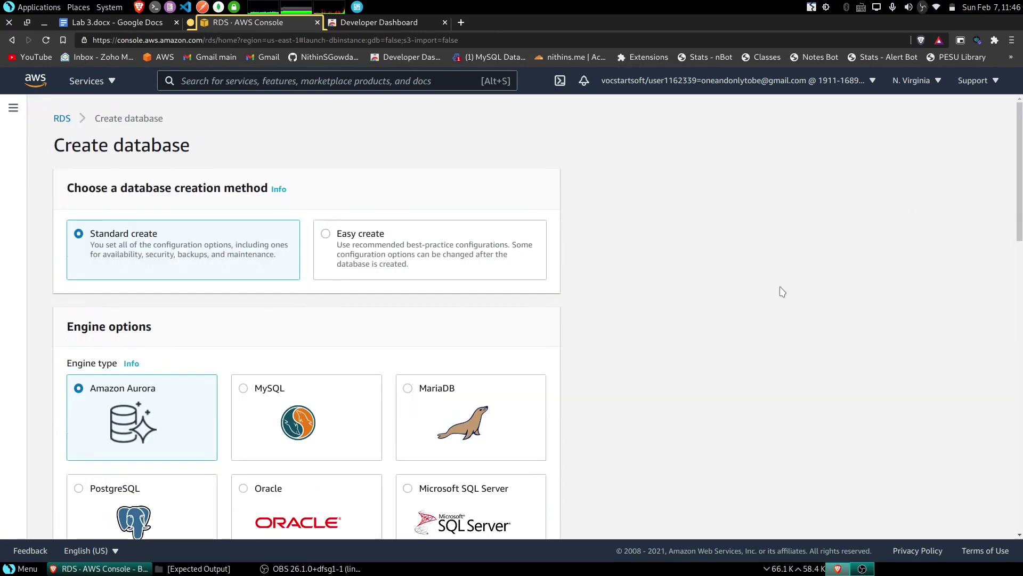
click(408, 267)
click(232, 252)
scroll(257, 278, down, 1)
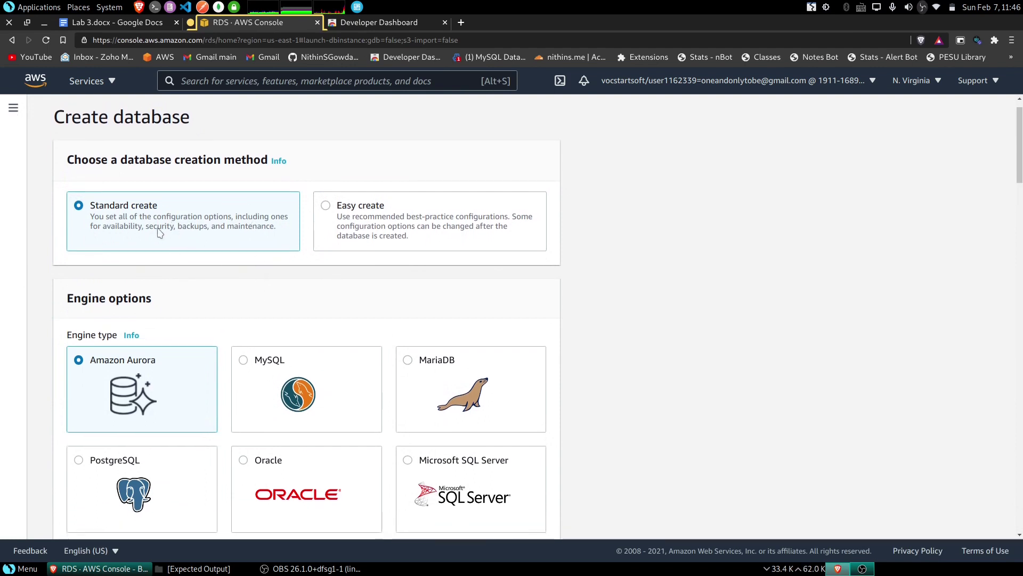
scroll(218, 302, down, 3)
click(277, 294)
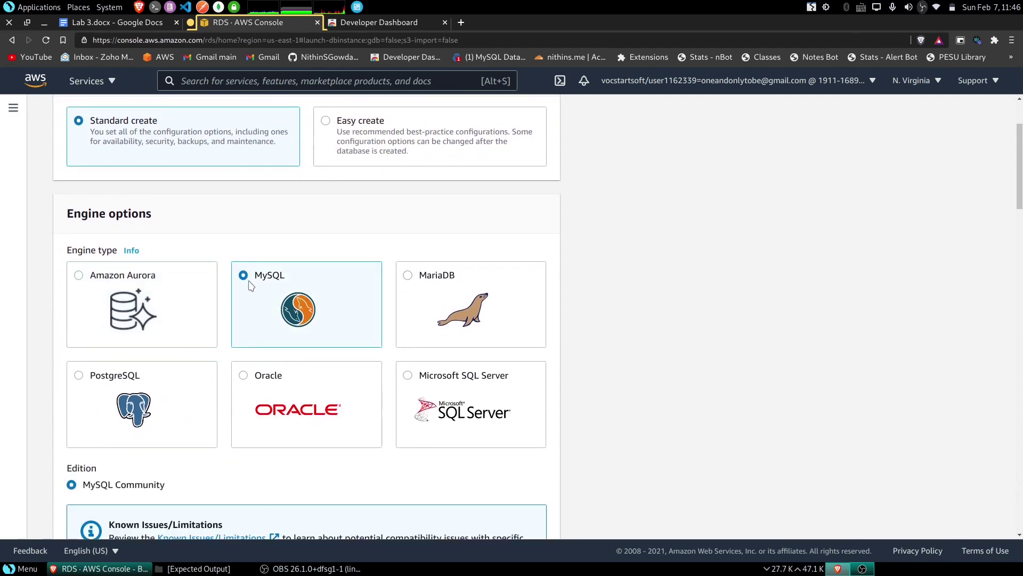
scroll(282, 288, down, 5)
scroll(287, 330, down, 5)
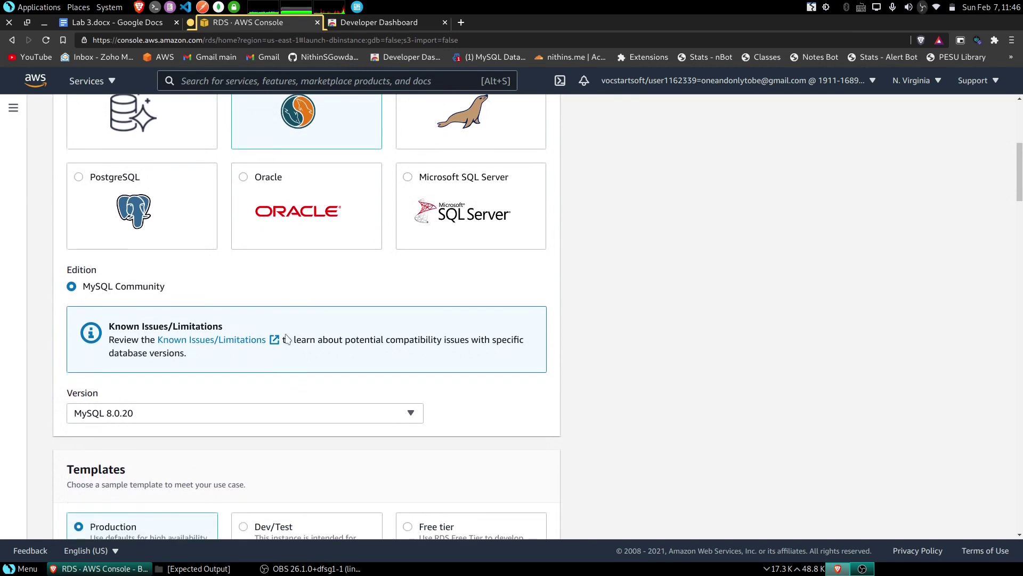
scroll(223, 329, down, 2)
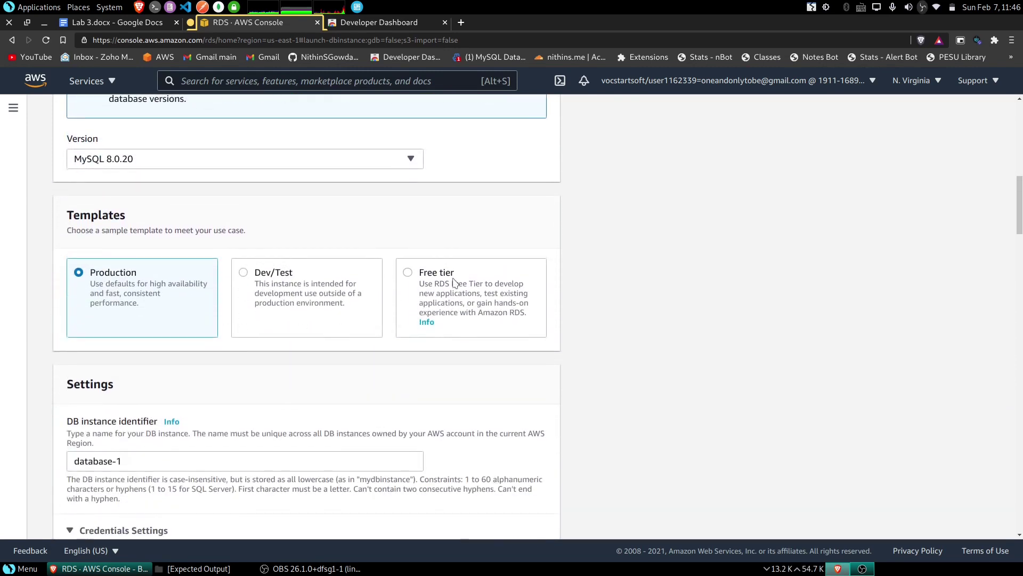
- Choose the Free tier template and set the DB instance identifier to the student ID
click(454, 282)
scroll(451, 284, down, 5)
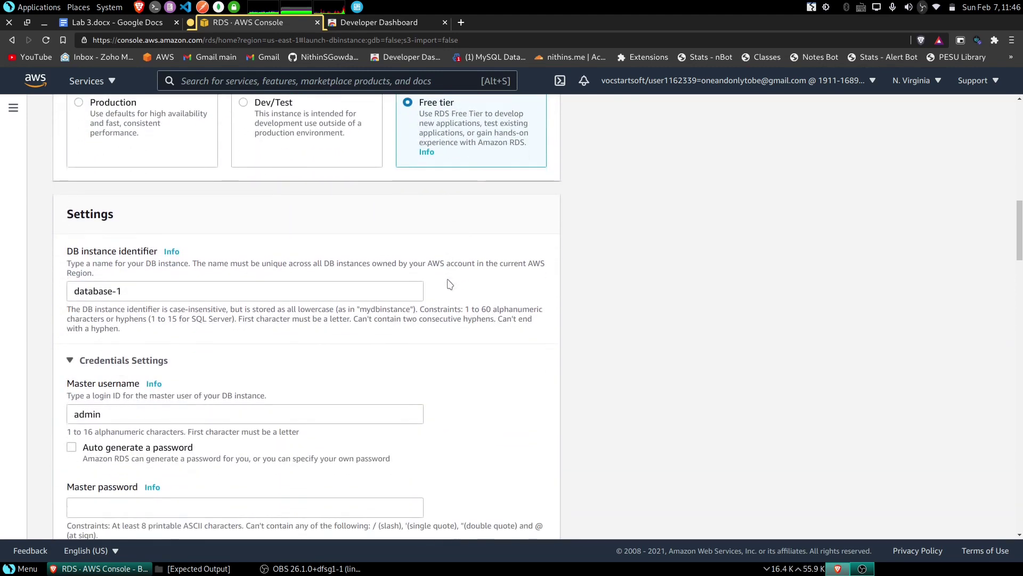
scroll(373, 261, down, 2)
click(162, 206)
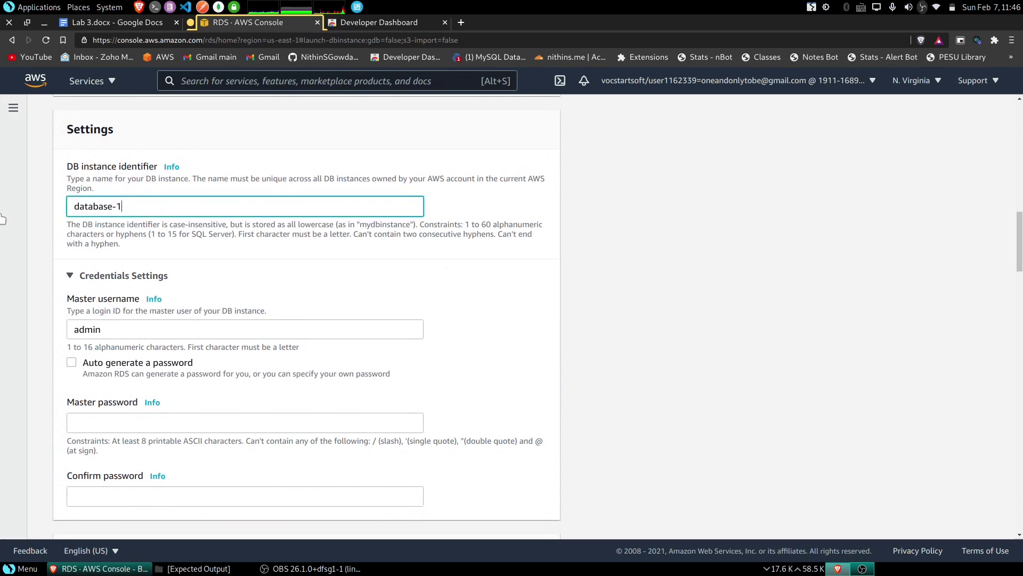
key(ctrl+a)
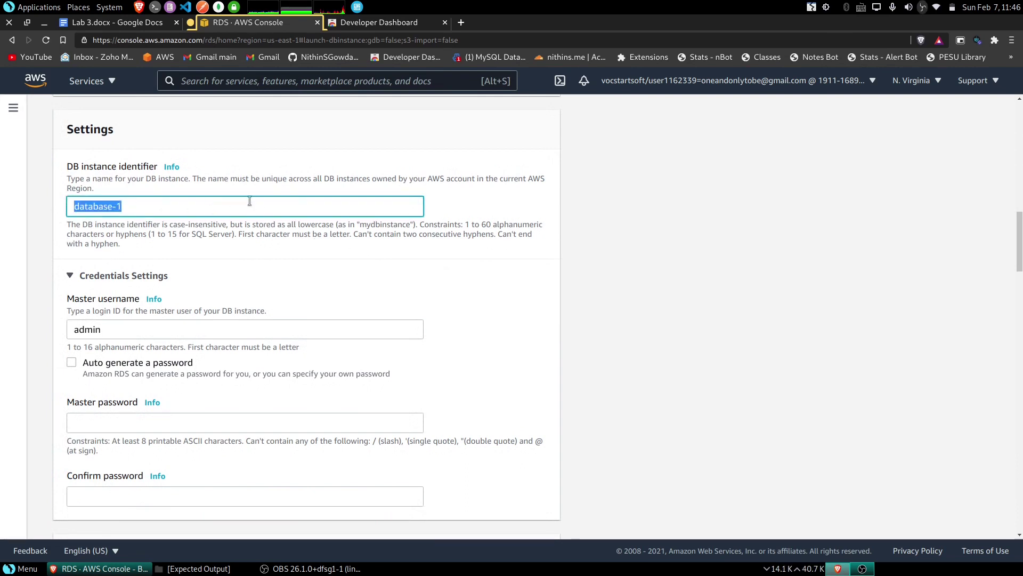
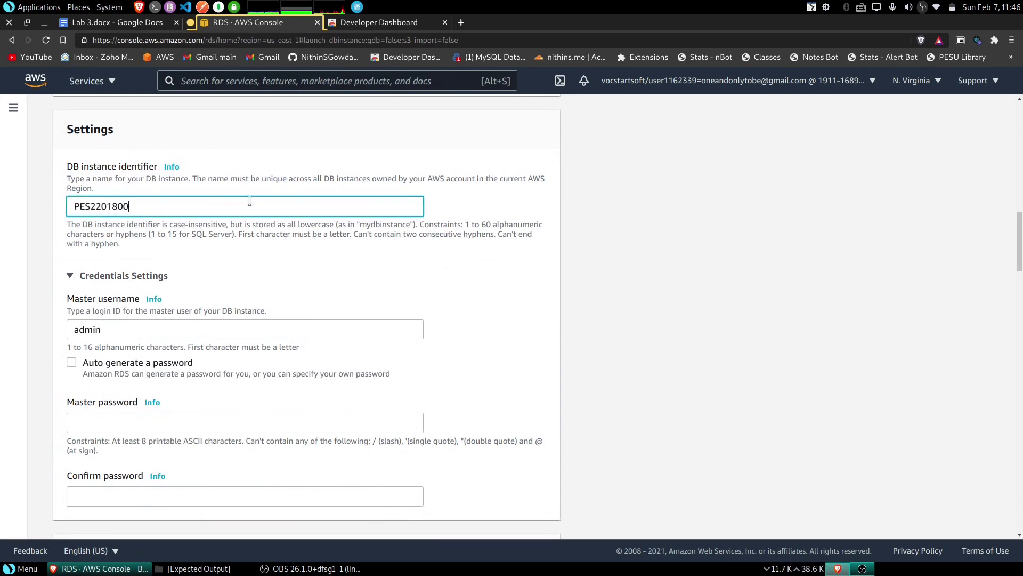
scroll(251, 214, down, 1)
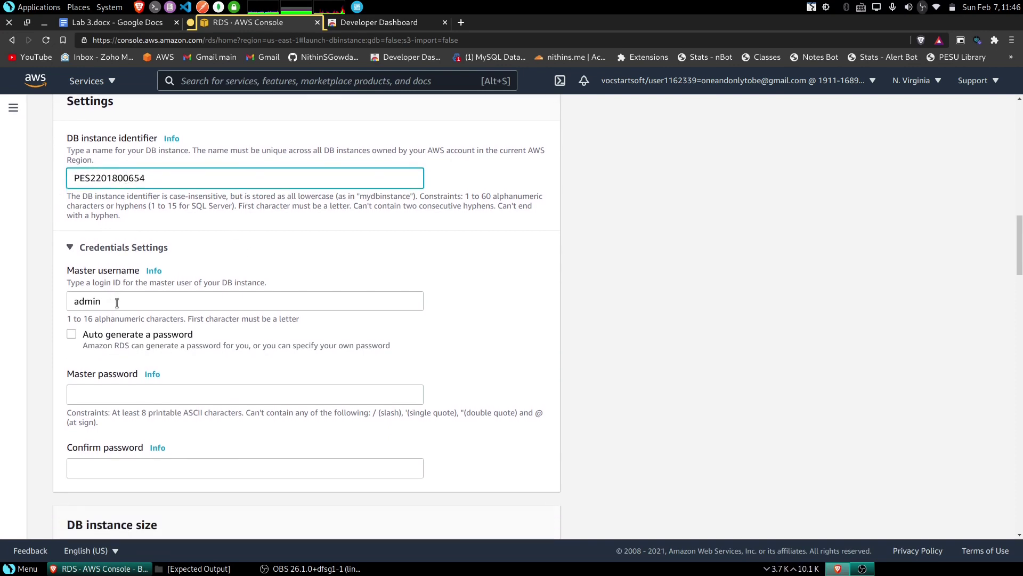
- Set the master username to the same student ID and enter and confirm the master password
key(Tab)
key(ctrl+a)
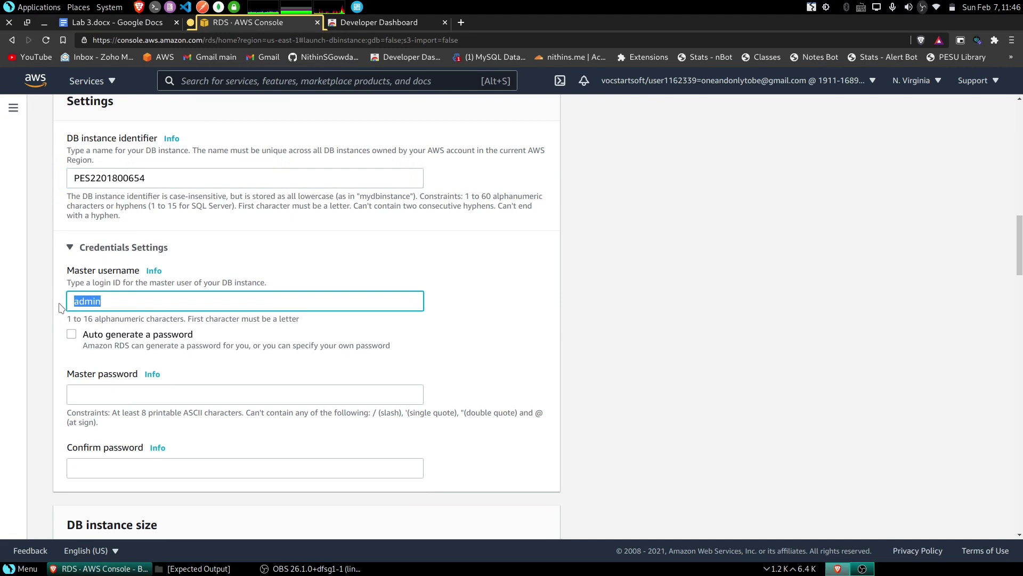
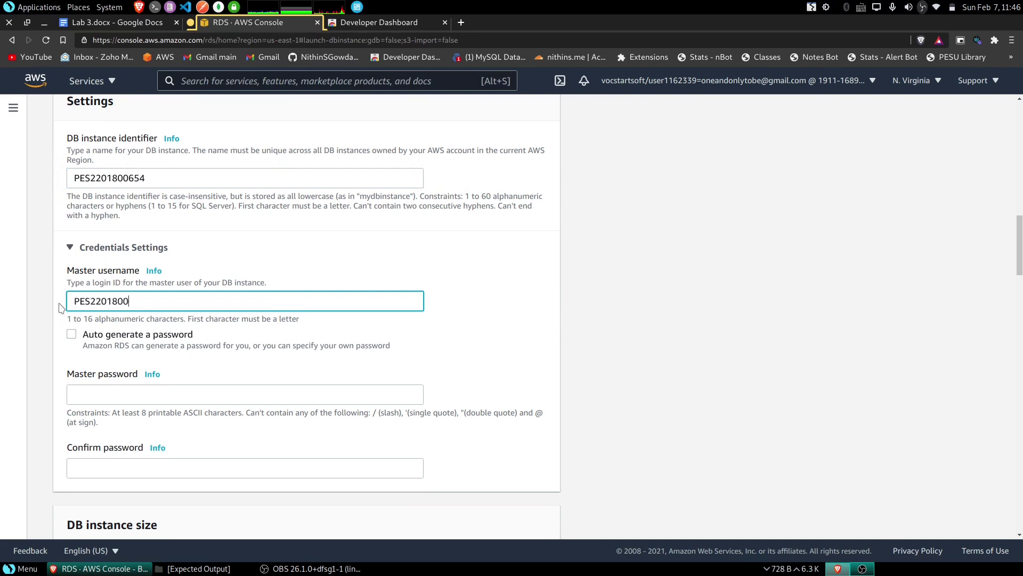
key(ctrl+a)
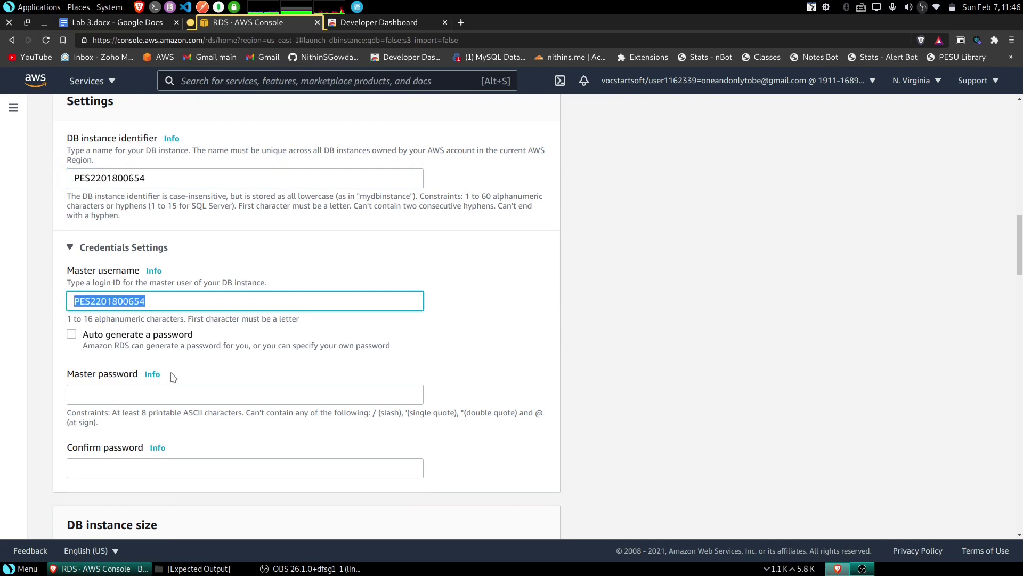
click(167, 389)
key(ctrl+v)
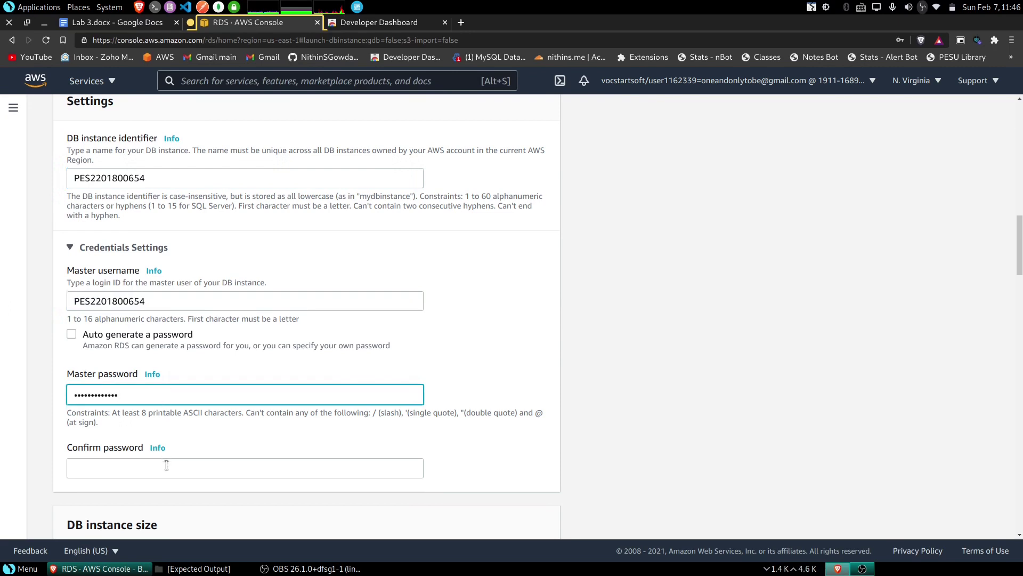
click(166, 465)
key(ctrl+v)
scroll(165, 465, down, 2)
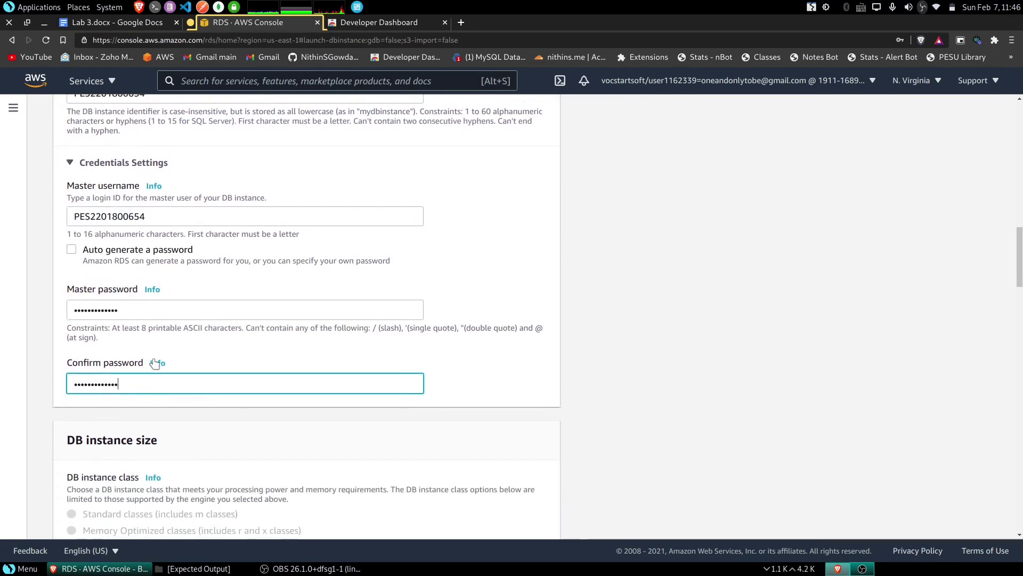
- Disable storage autoscaling, keeping the db.t2.micro instance with 20 GiB General Purpose (SSD) storage
scroll(155, 363, down, 4)
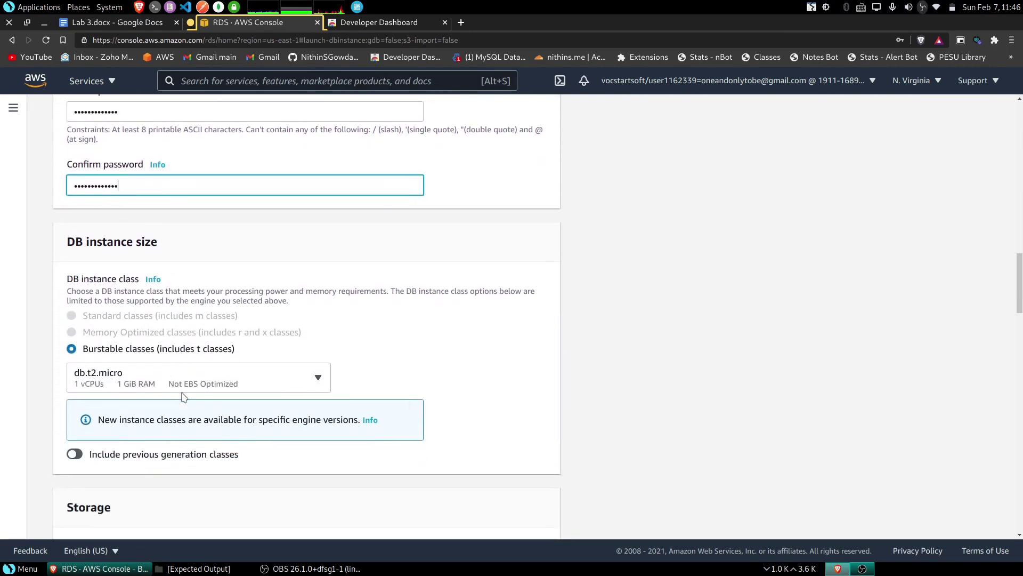
scroll(190, 368, down, 4)
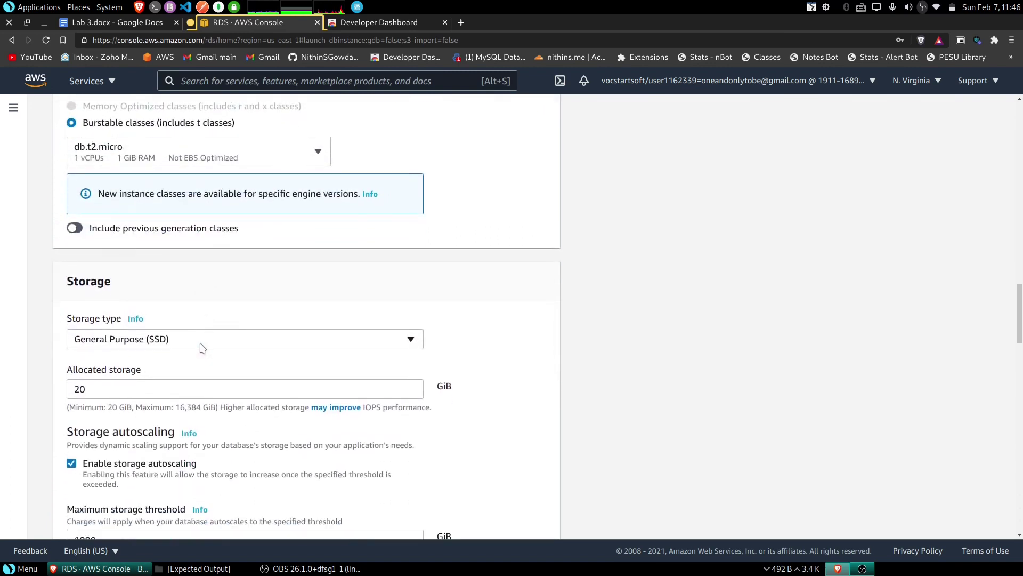
scroll(201, 347, down, 3)
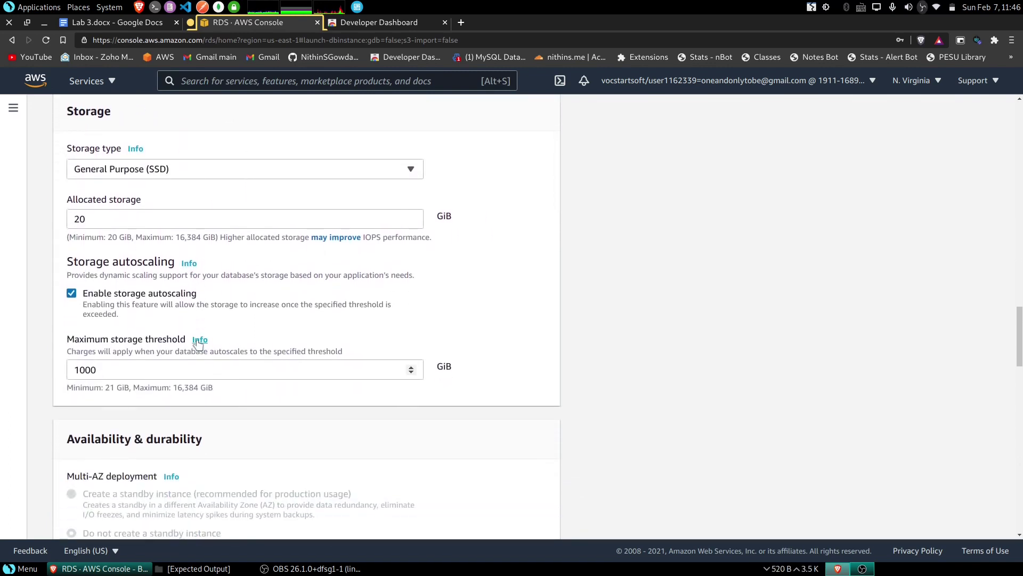
click(84, 295)
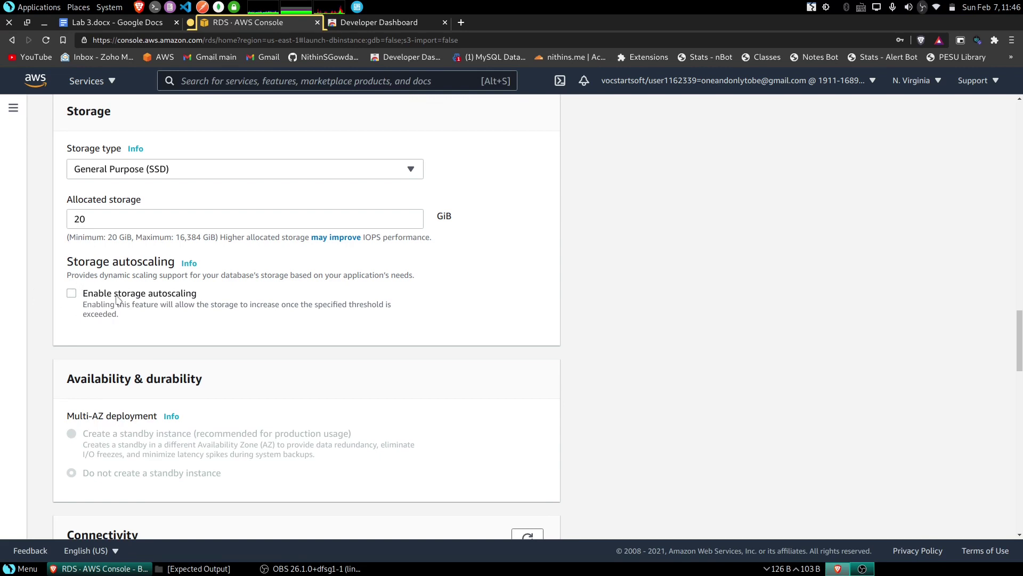
scroll(192, 347, down, 5)
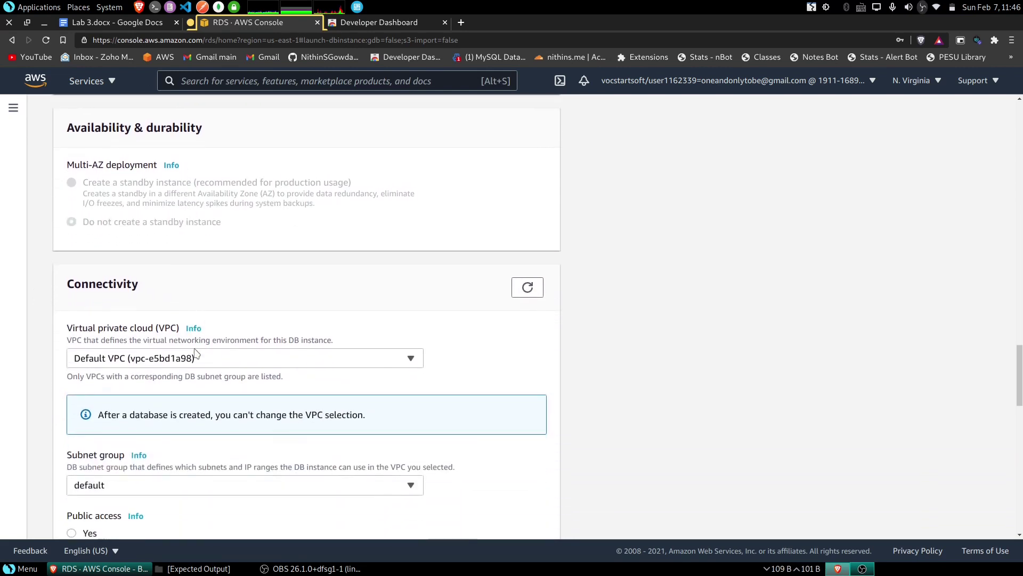
scroll(196, 354, down, 2)
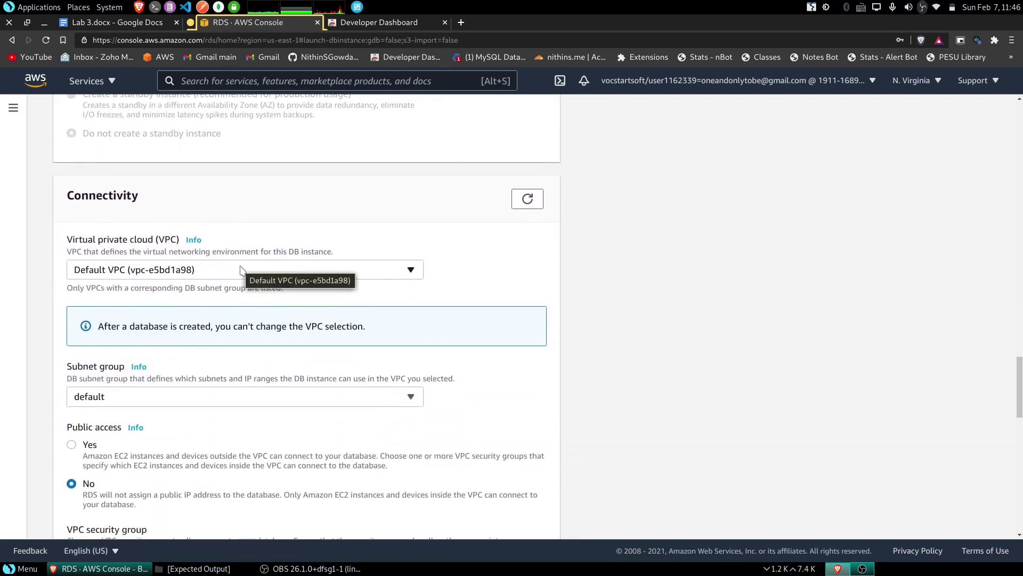
- Choose the custom VPC for the MySQL db.t2.micro database and create it
click(241, 270)
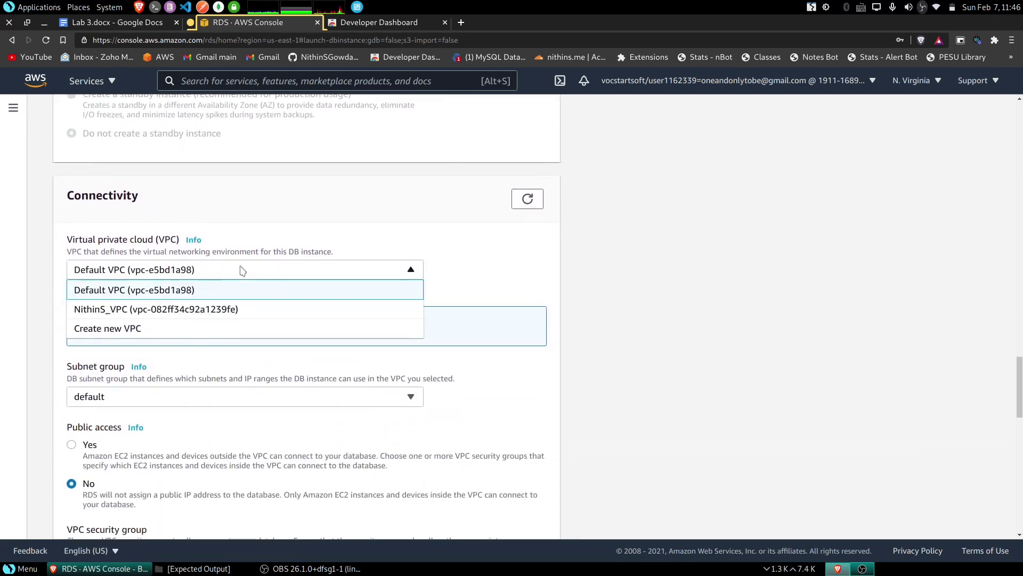
click(152, 313)
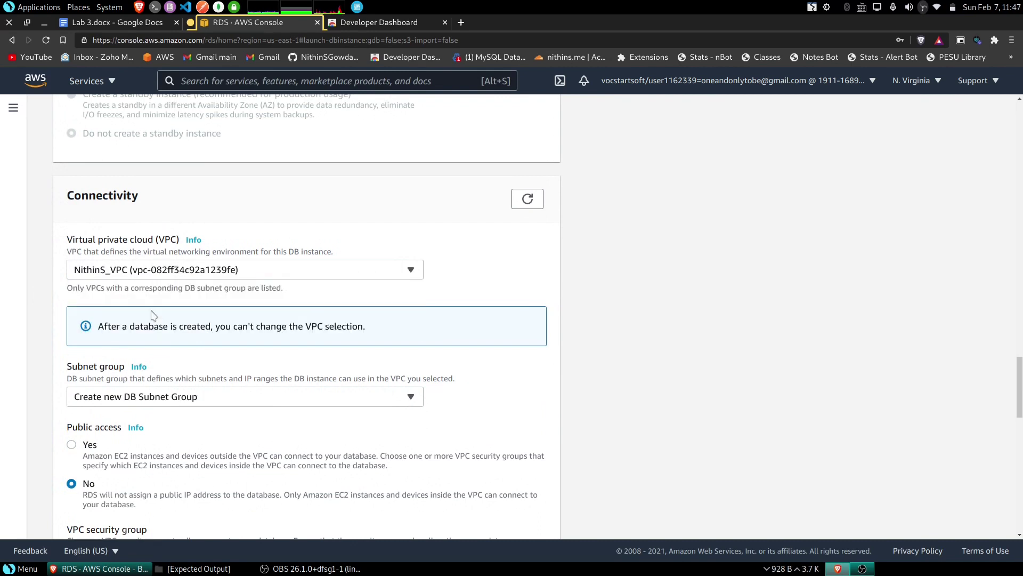
scroll(235, 330, down, 2)
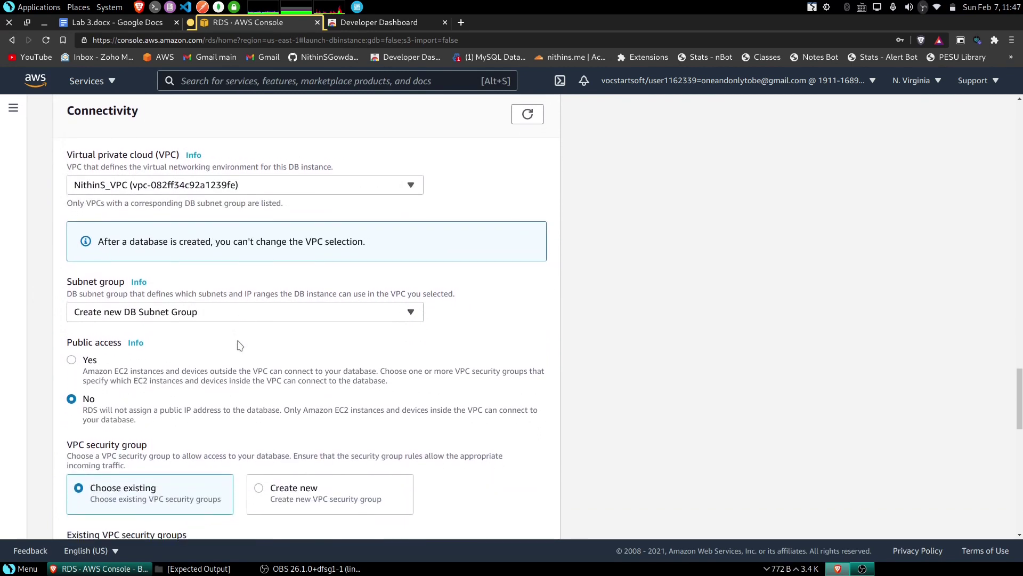
scroll(241, 333, down, 1)
scroll(241, 333, down, 1)
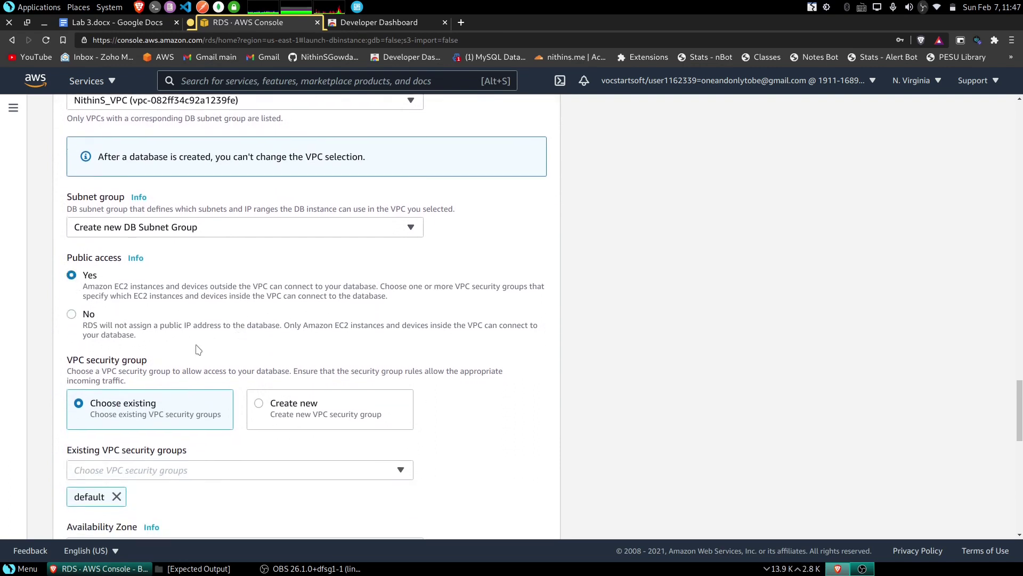
scroll(202, 352, down, 2)
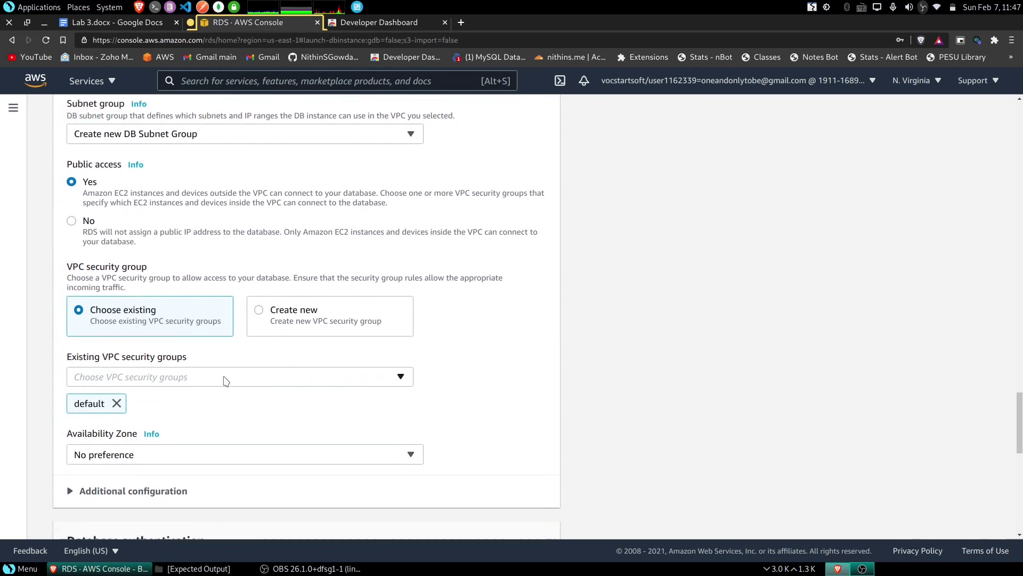
scroll(228, 357, down, 1)
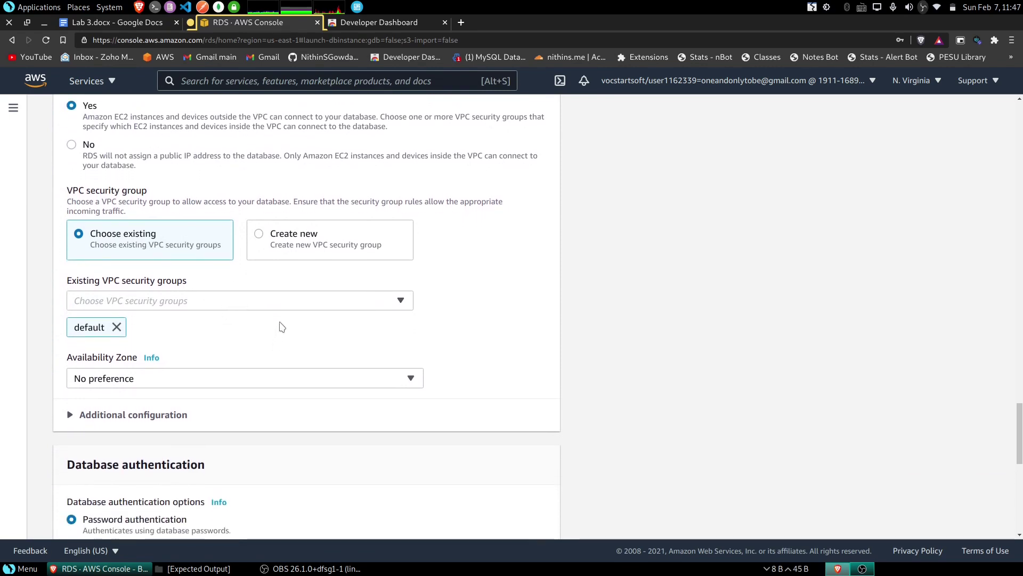
scroll(278, 318, down, 1)
scroll(275, 322, down, 3)
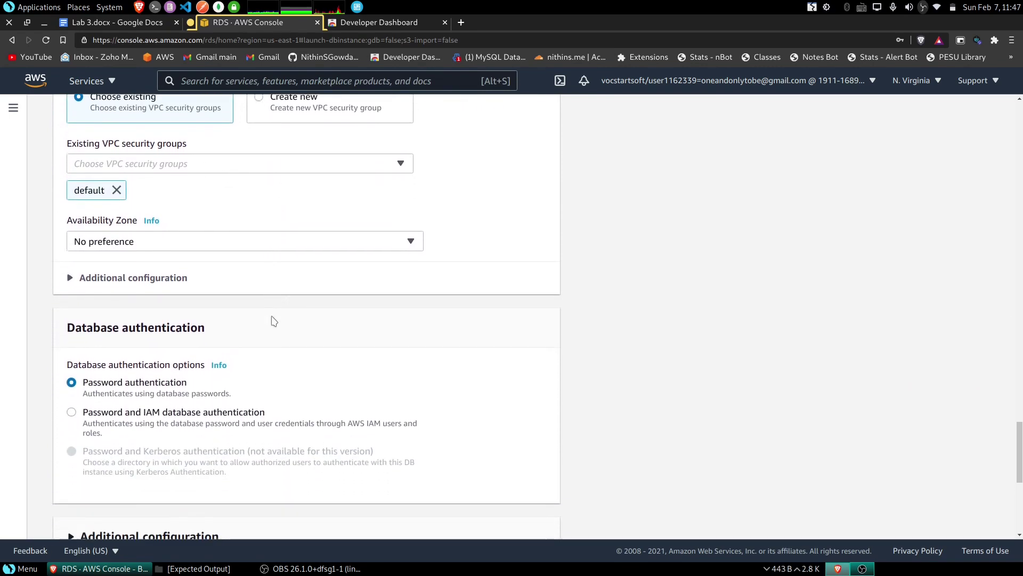
scroll(273, 330, down, 5)
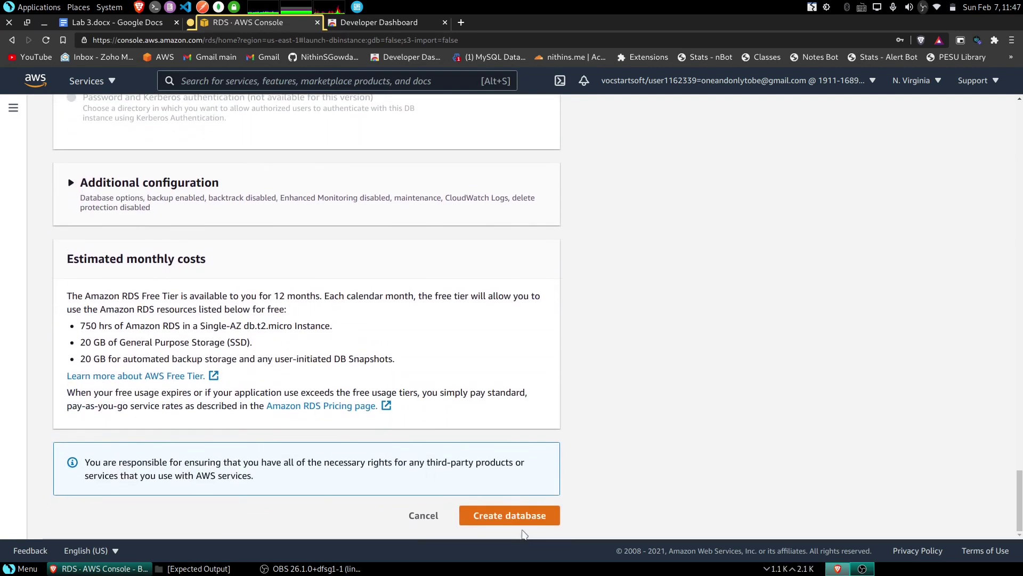
click(514, 518)
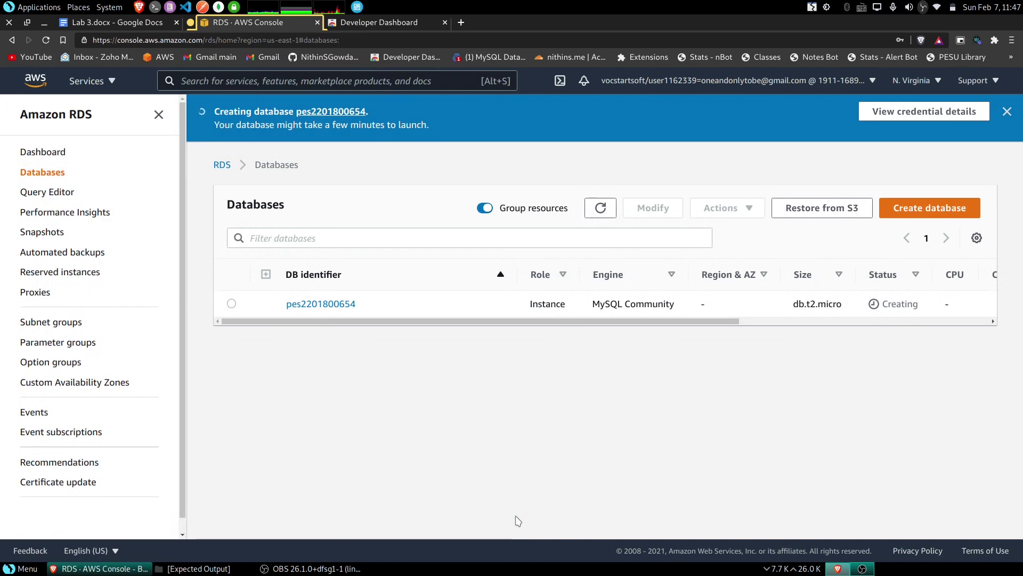
- Open the new Creating database's details and scroll to its Connectivity & security section
drag(552, 322, 296, 316)
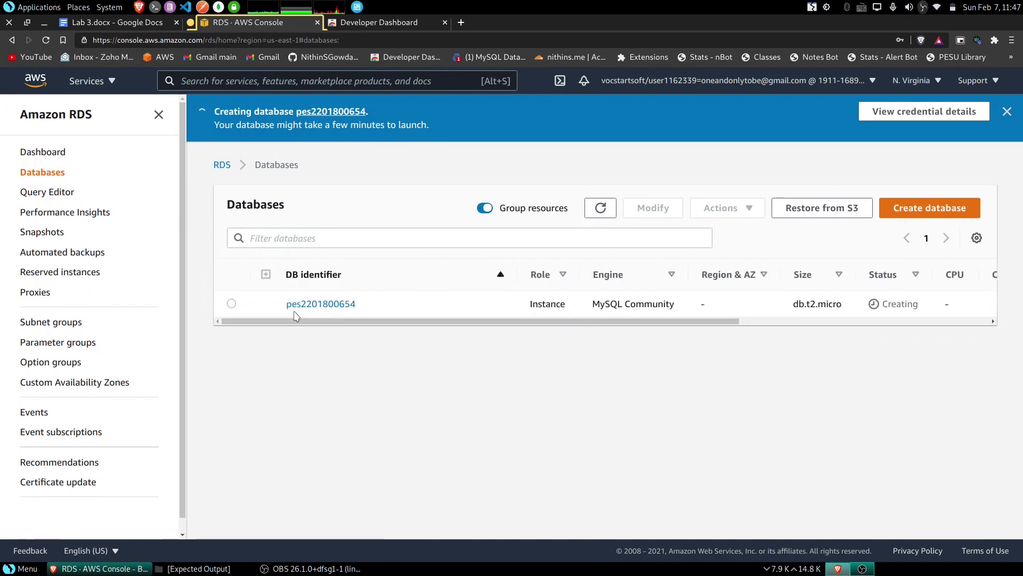
click(335, 304)
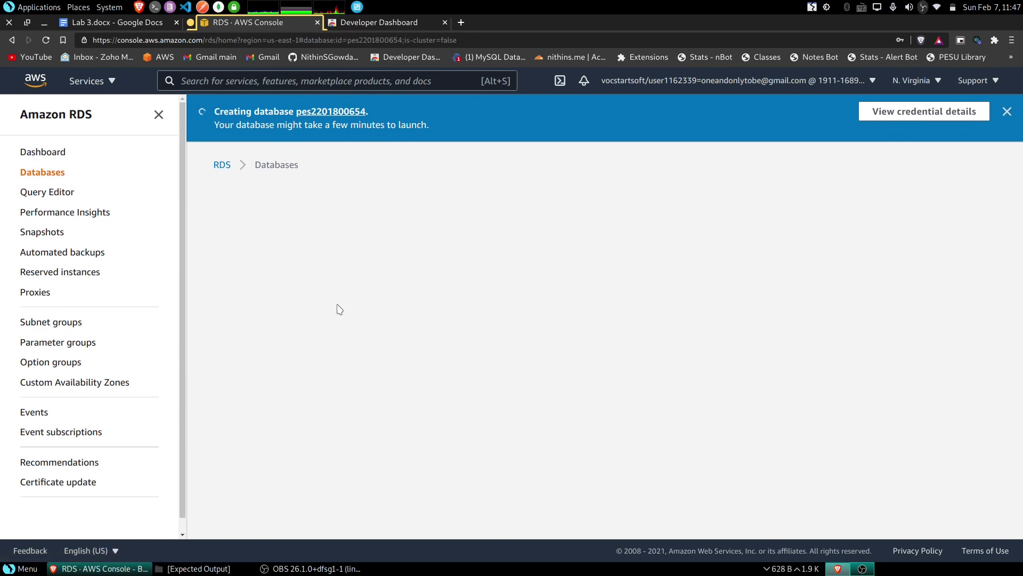
scroll(486, 335, down, 2)
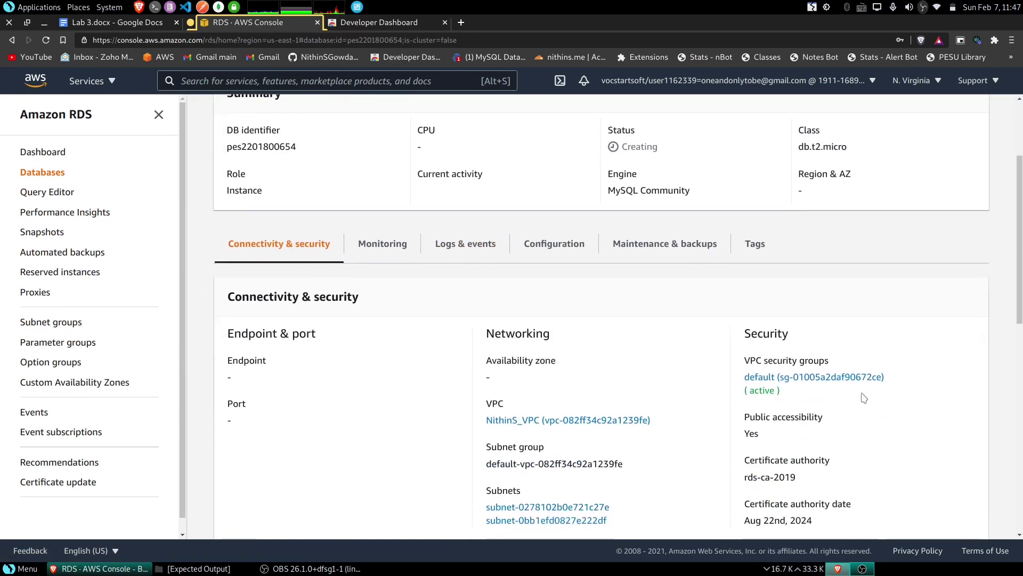
- Open the database's default VPC security group and start editing its inbound rules
click(829, 381)
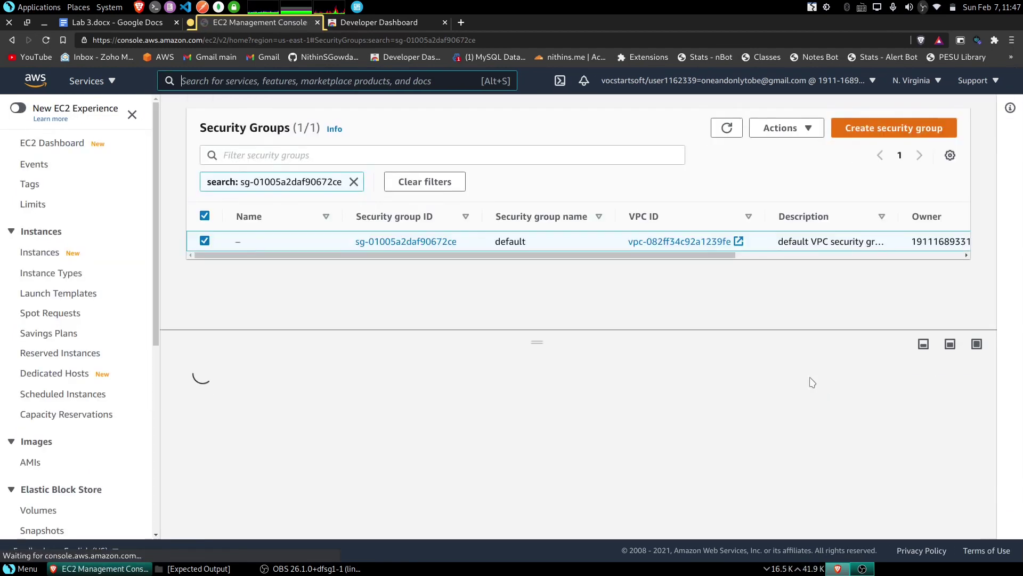
drag(538, 346, 523, 271)
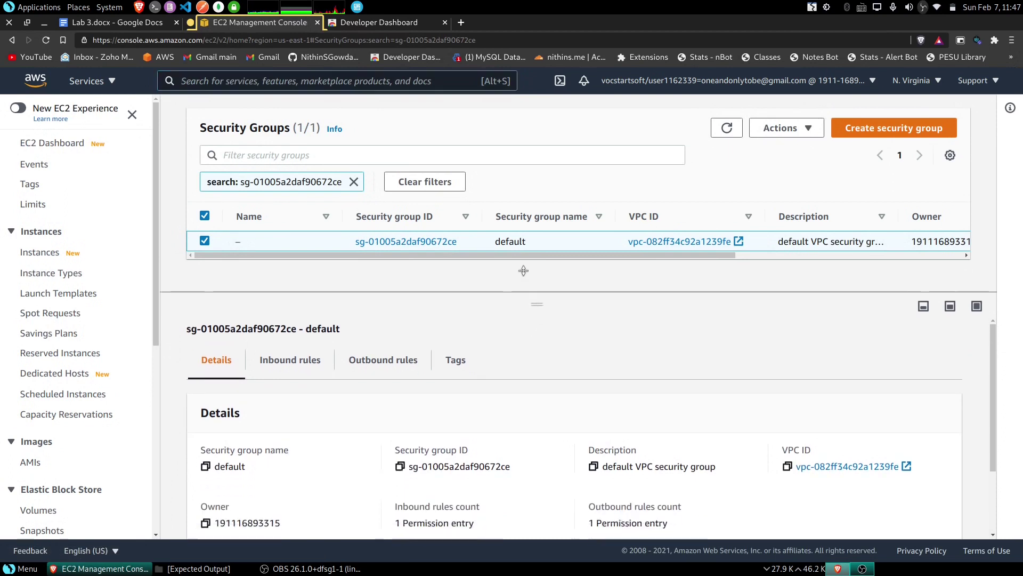
click(316, 318)
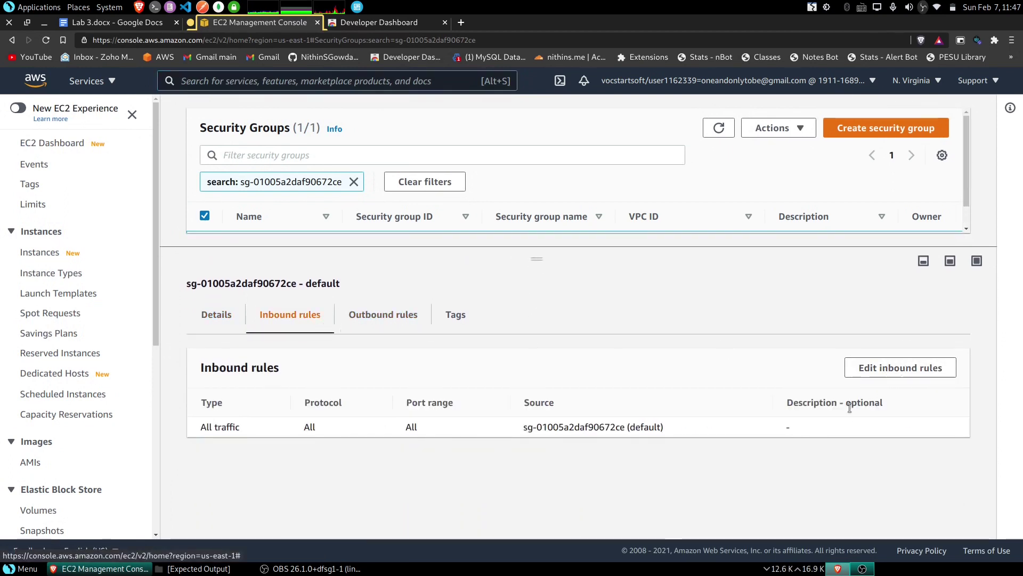
click(913, 375)
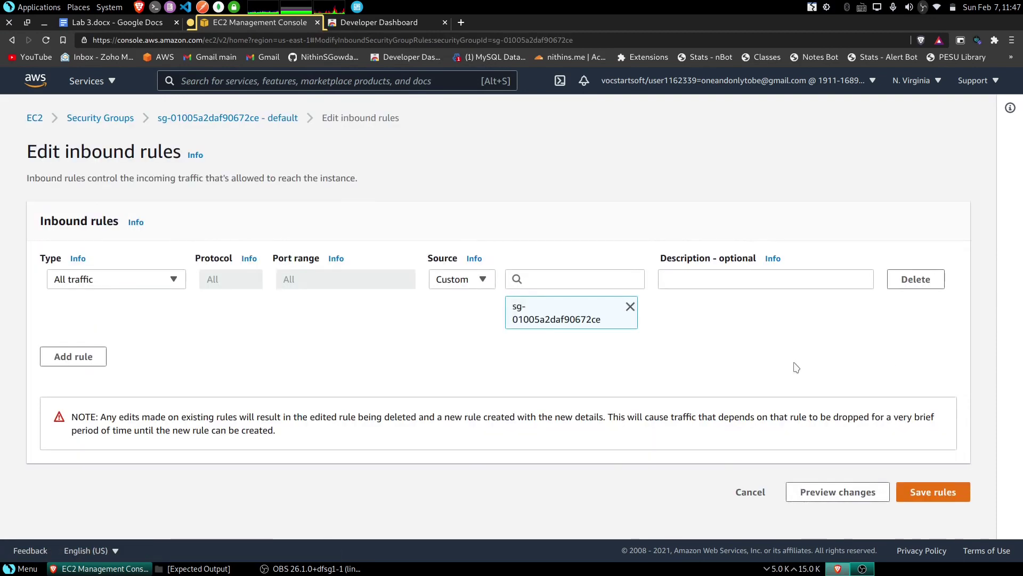
- Add and save a MYSQL/Aurora port 3306 inbound rule from Anywhere (0.0.0.0/0, ::/0)
click(89, 363)
click(118, 346)
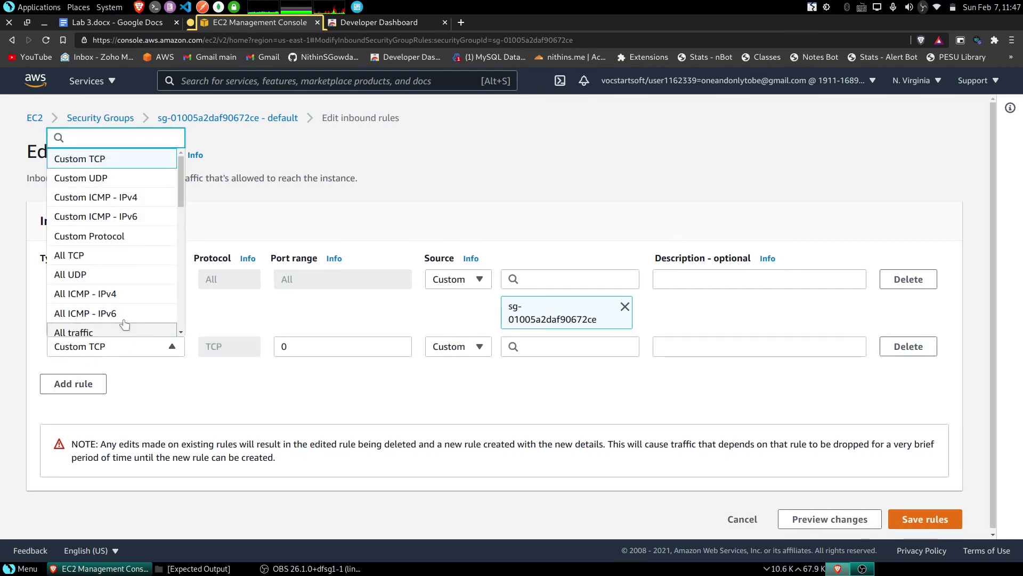
scroll(121, 251, down, 5)
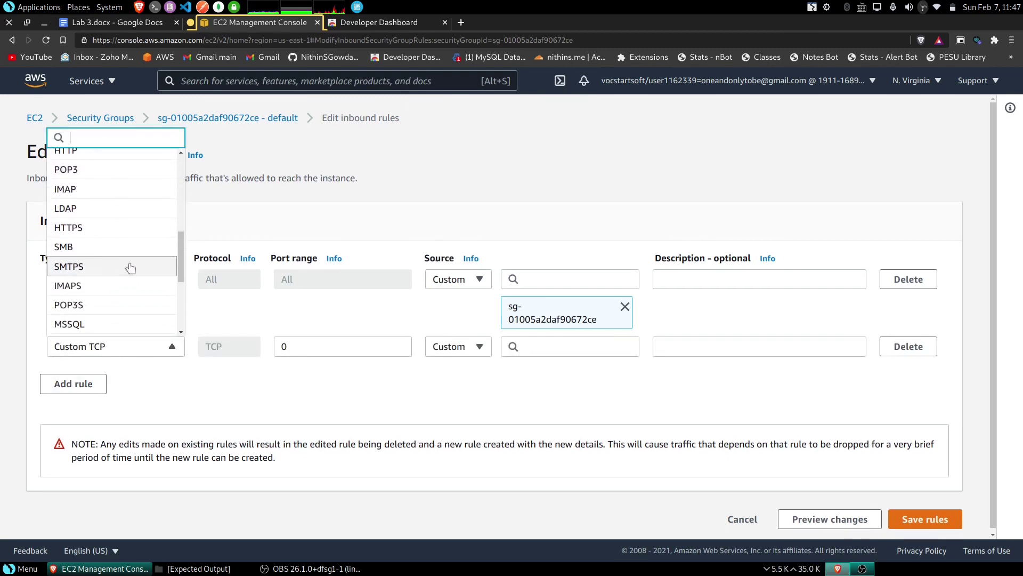
scroll(130, 268, down, 3)
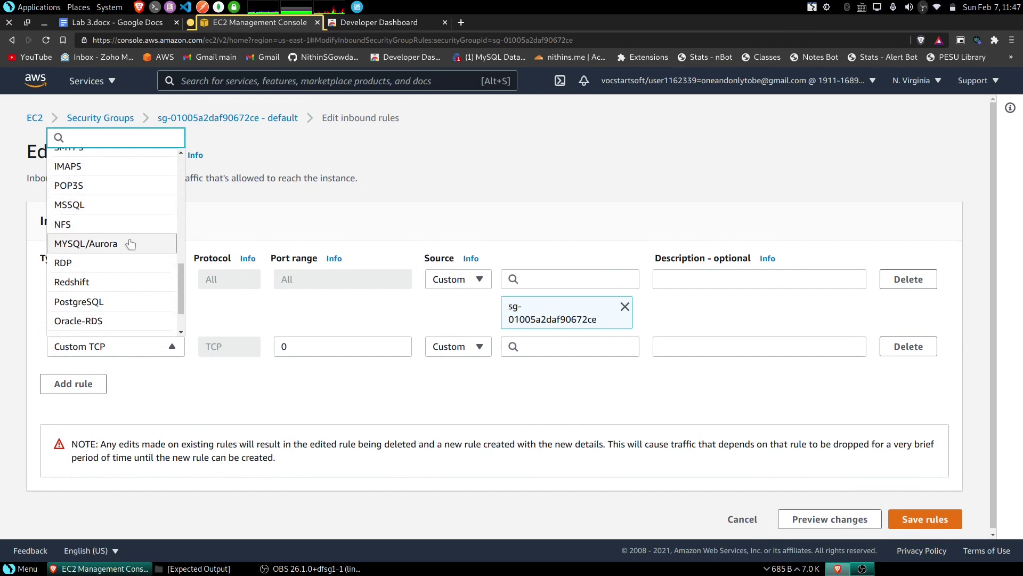
scroll(98, 223, down, 1)
click(118, 219)
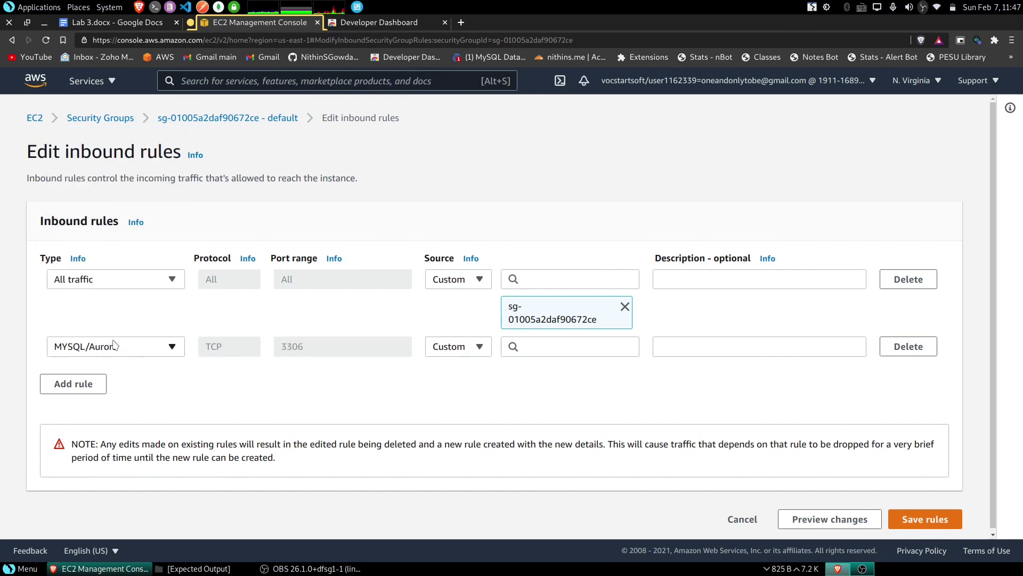
click(450, 349)
click(450, 384)
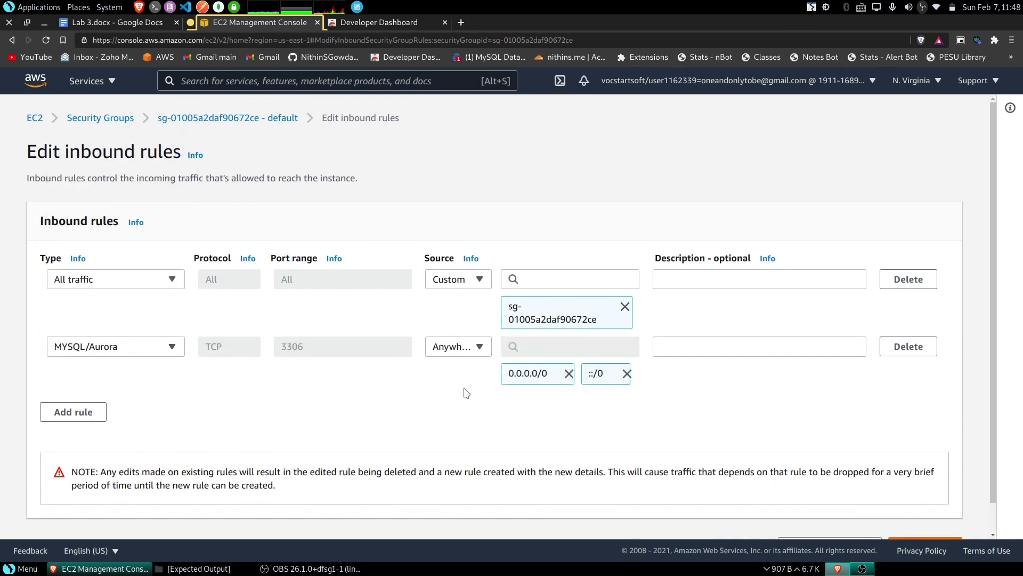
scroll(819, 422, down, 1)
scroll(819, 422, down, 1)
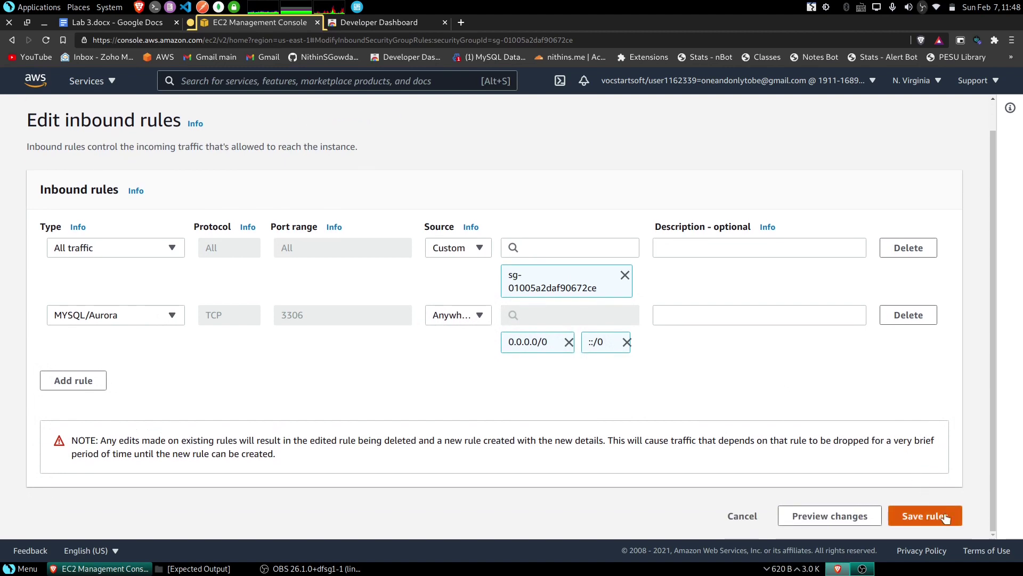
click(942, 517)
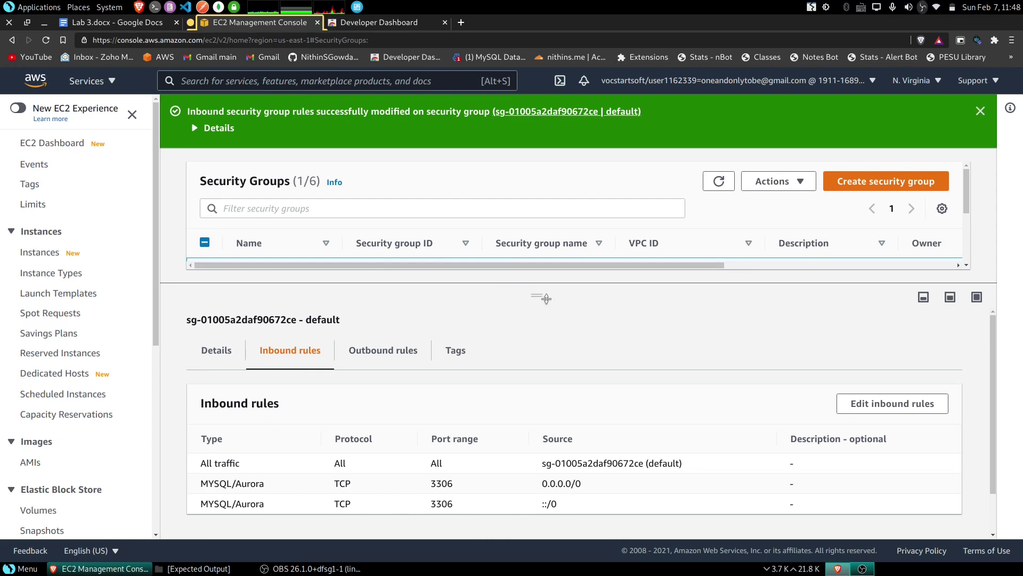
click(12, 40)
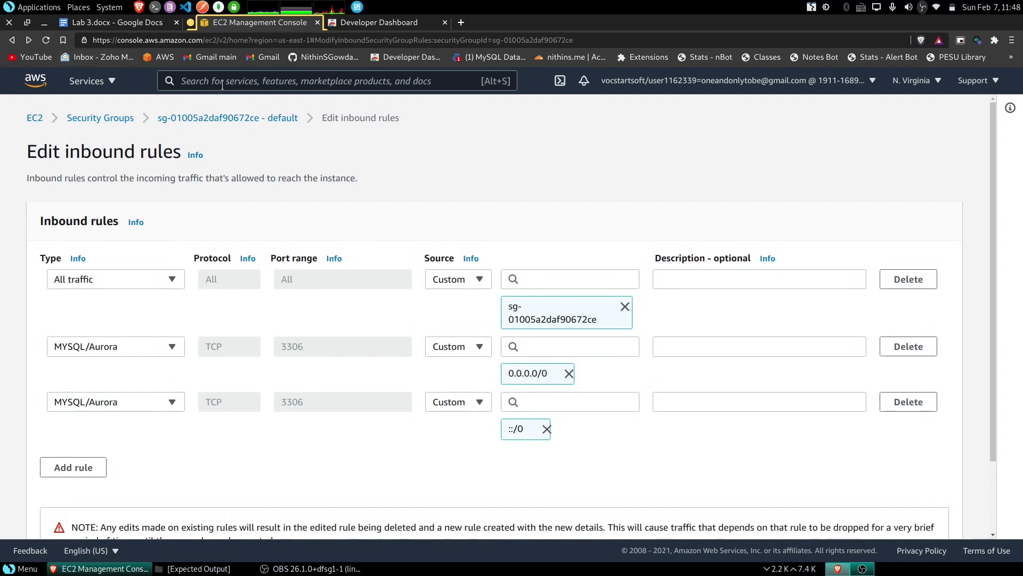
- Search 'rds' in the services bar to return to the Amazon RDS dashboard
text(rds)
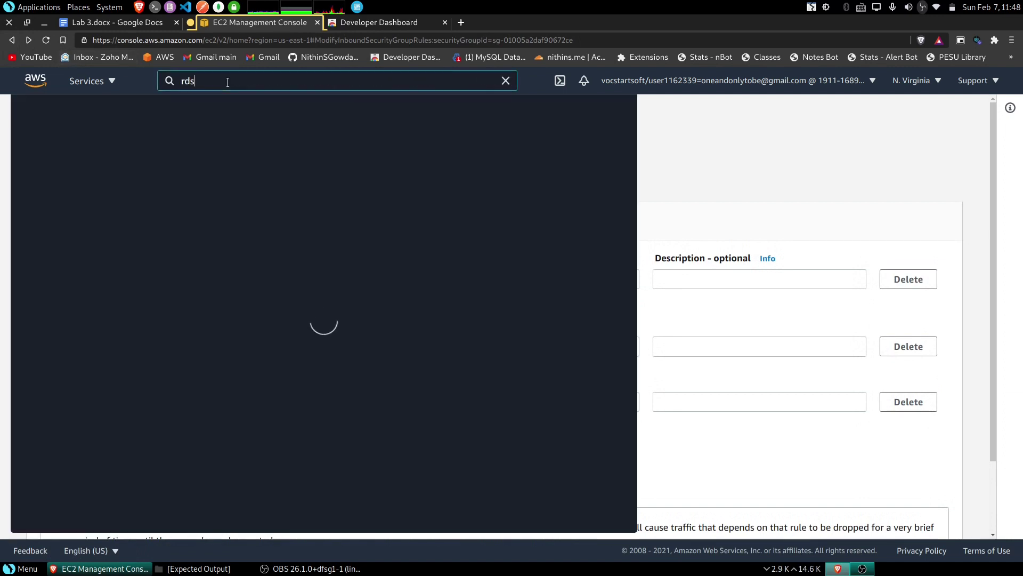
key(Up)
key(Return)
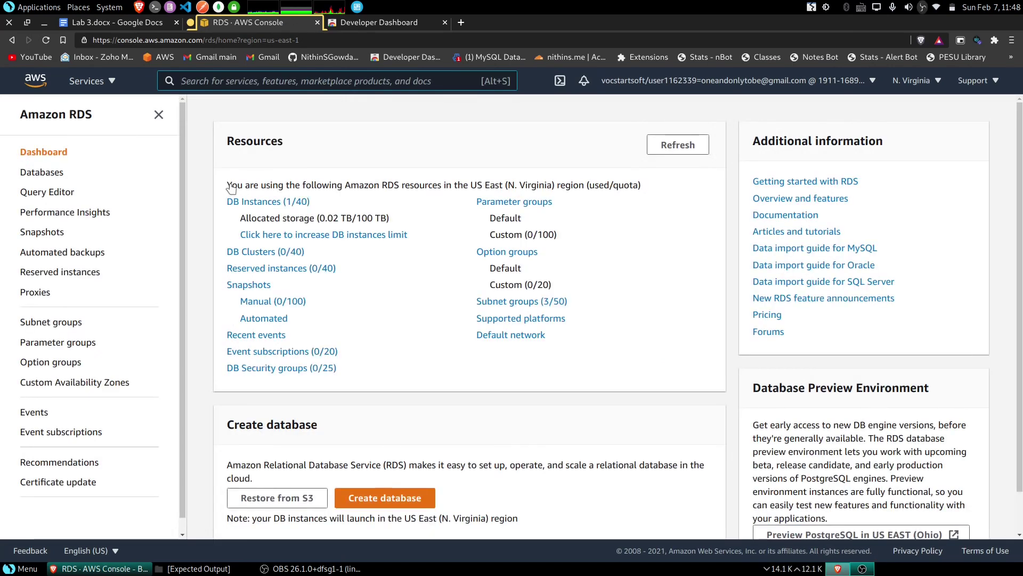
- Go to DB Instances, select the only database, and show its Actions menu
click(252, 201)
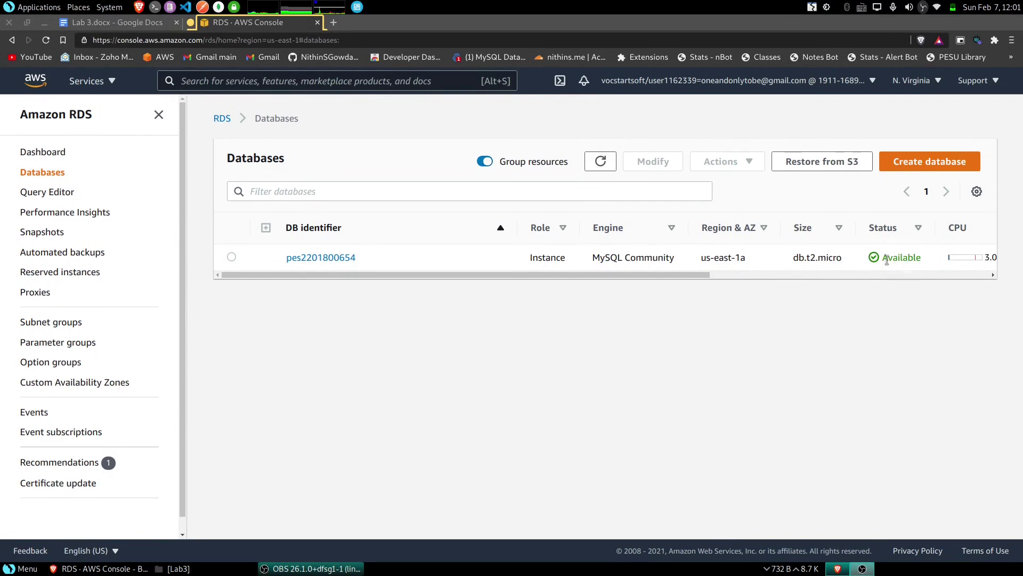
click(231, 257)
click(728, 166)
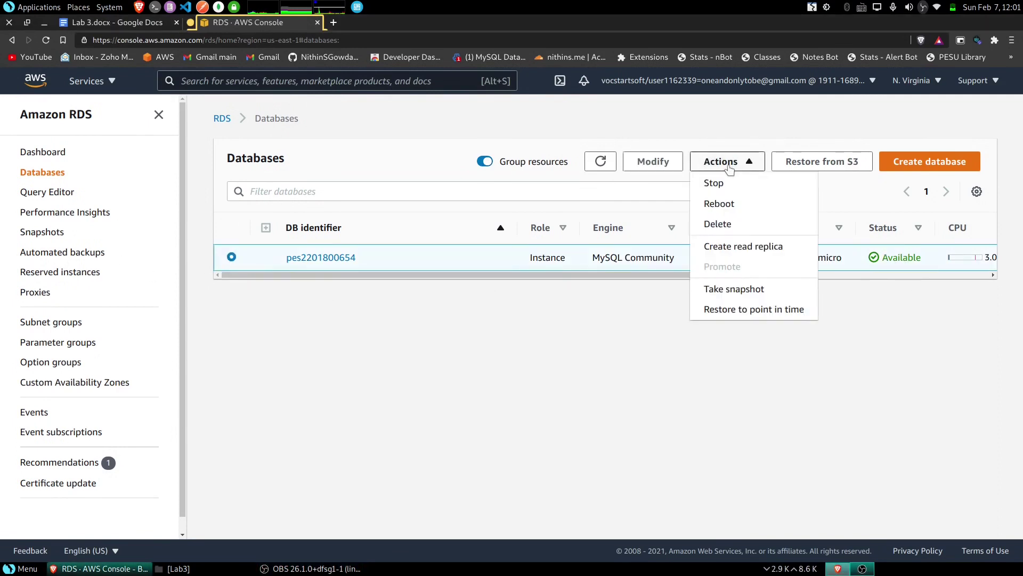
- Take a manual snapshot named with the student ID plus '-rds' and check its Creating status
click(752, 289)
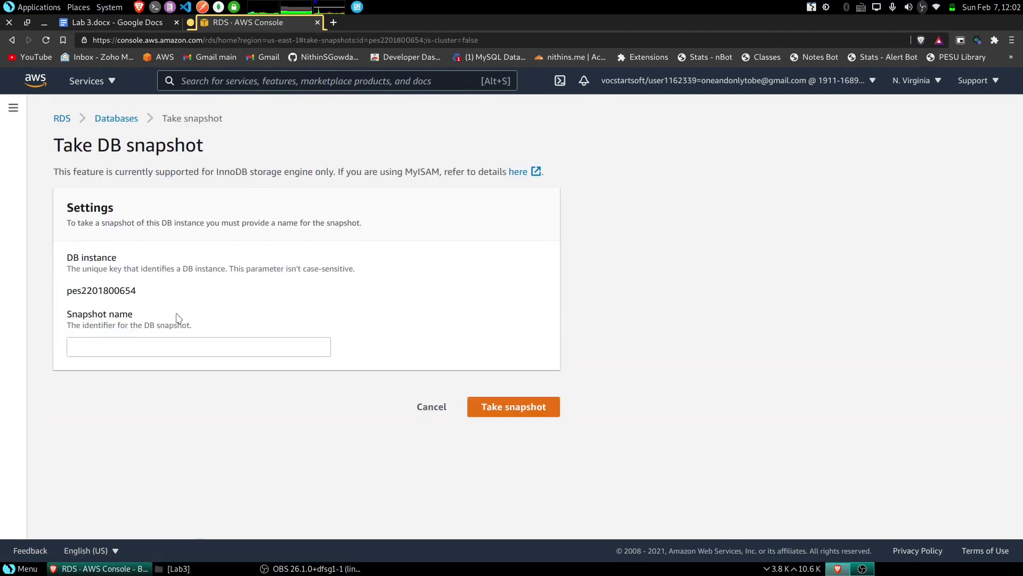
click(161, 345)
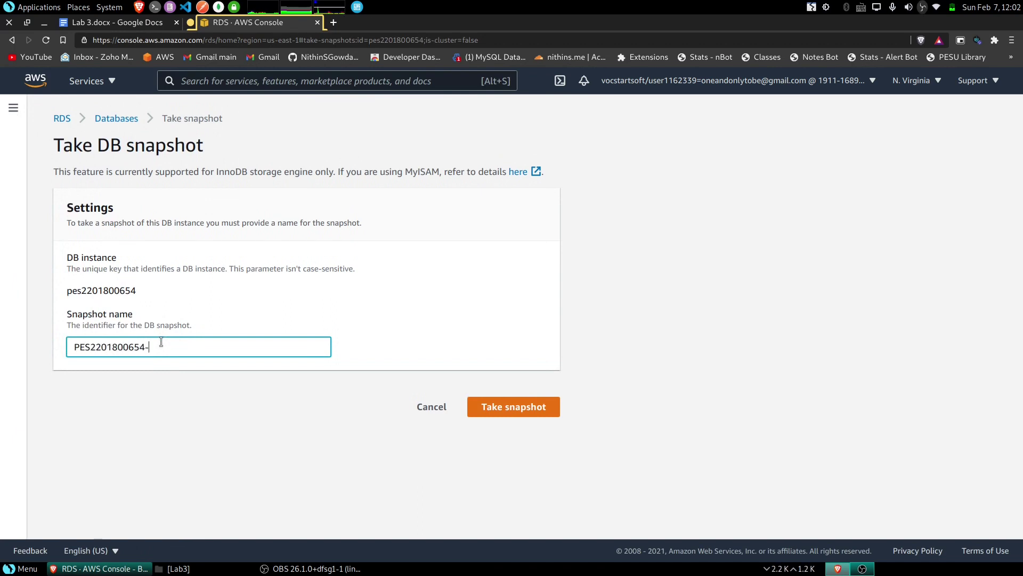
click(544, 410)
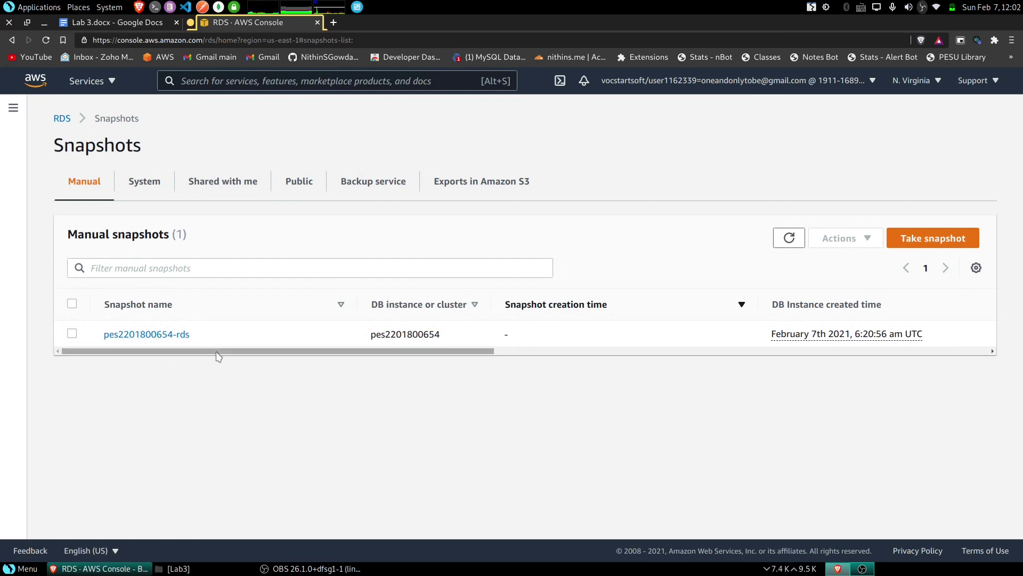
drag(230, 352, 571, 345)
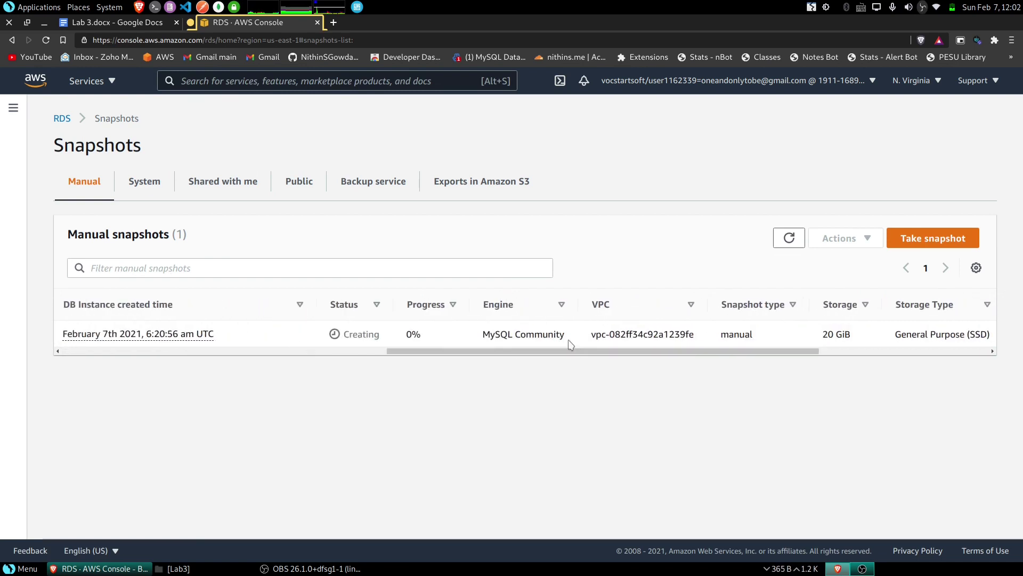
- Search 'bean stalk' and open Elastic Beanstalk in a new browser tab
click(303, 85)
text(bean stalk)
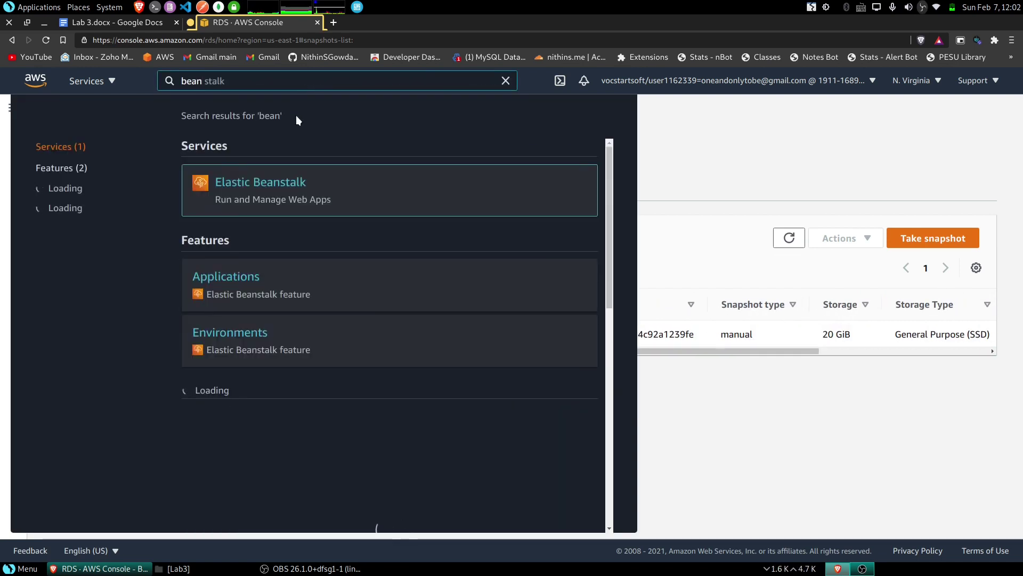
right_click(265, 184)
click(283, 190)
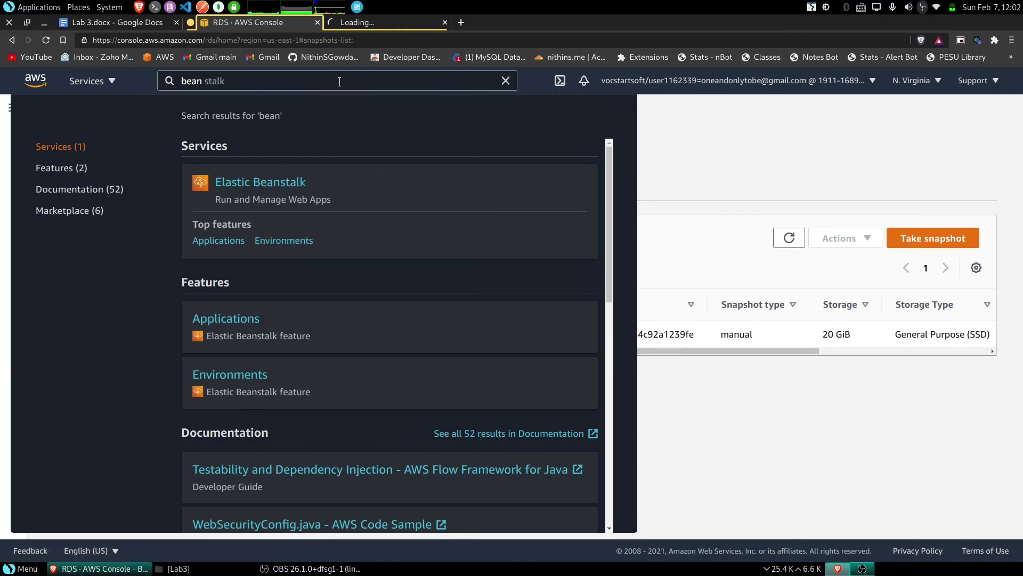
click(375, 23)
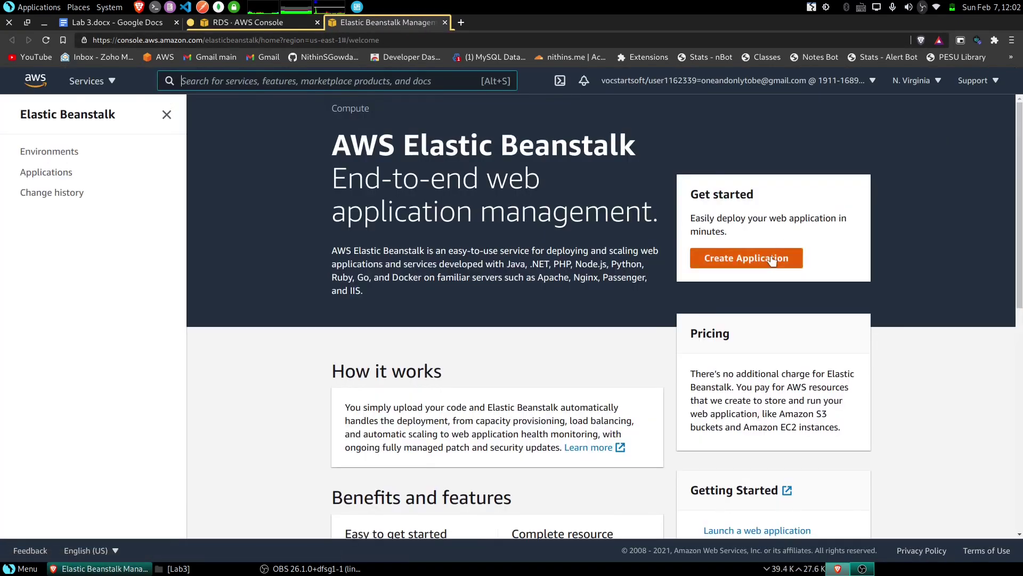
- Create a named web application on the Python platform with the sample application code
click(749, 258)
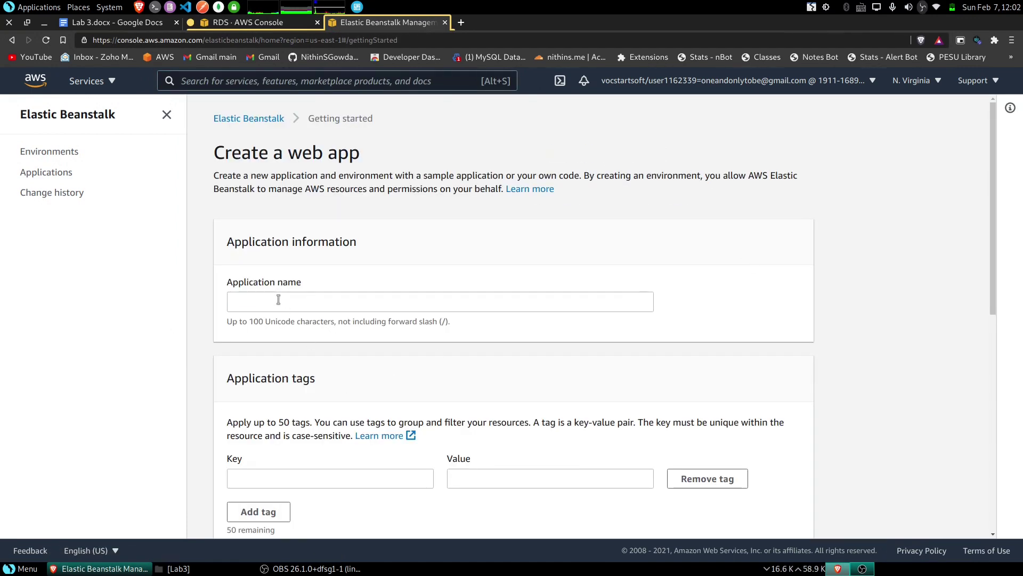
click(278, 300)
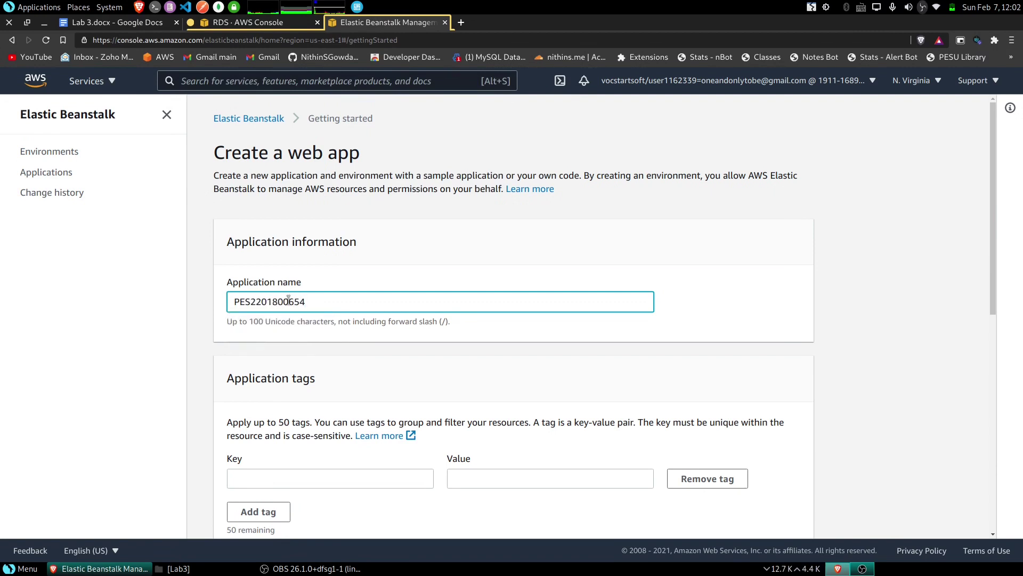
scroll(302, 354, down, 6)
click(316, 333)
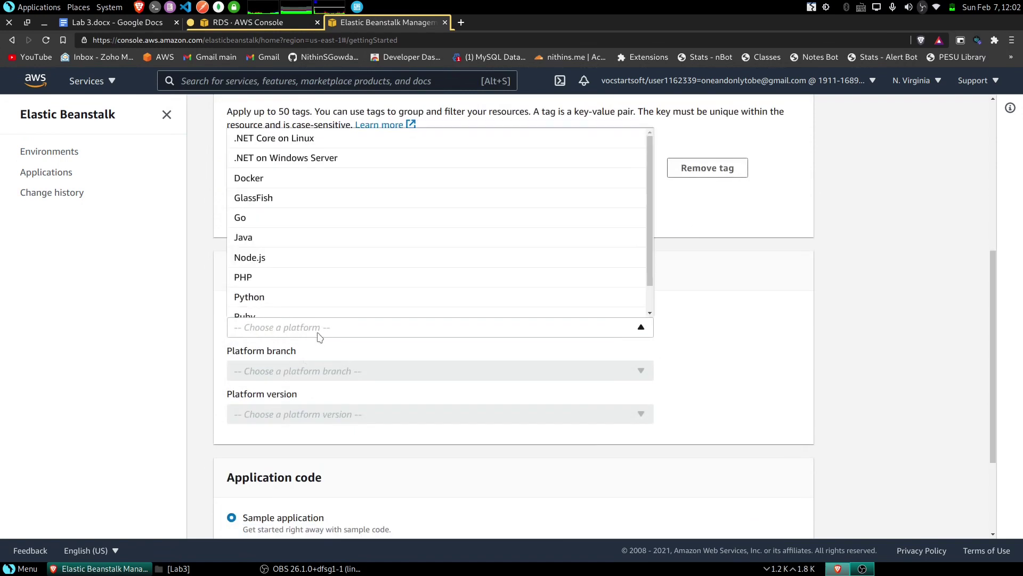
click(282, 299)
scroll(295, 415, down, 3)
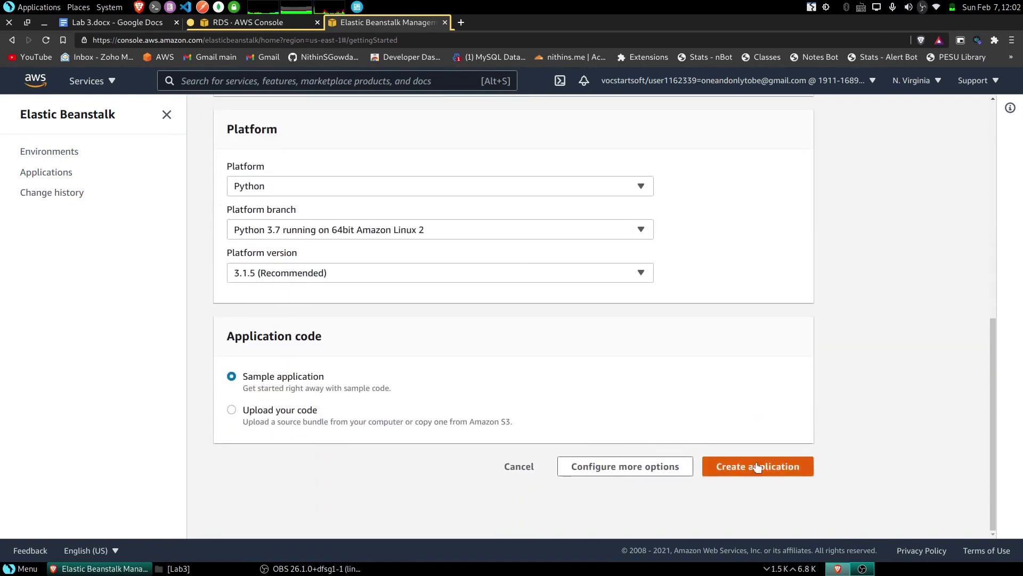
click(779, 473)
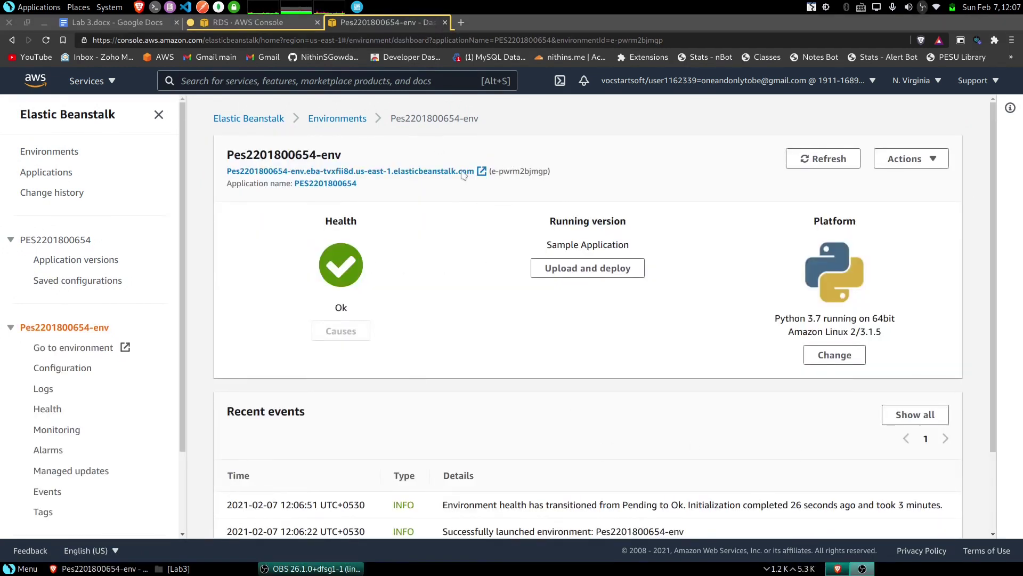
- Save the environment's configuration under the student ID plus '-env' name
click(932, 161)
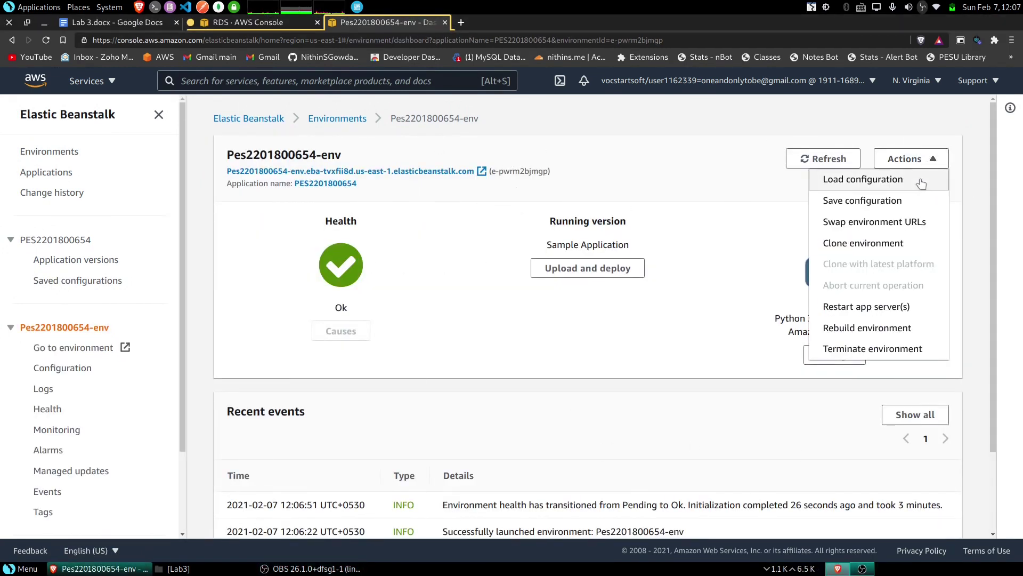
click(870, 206)
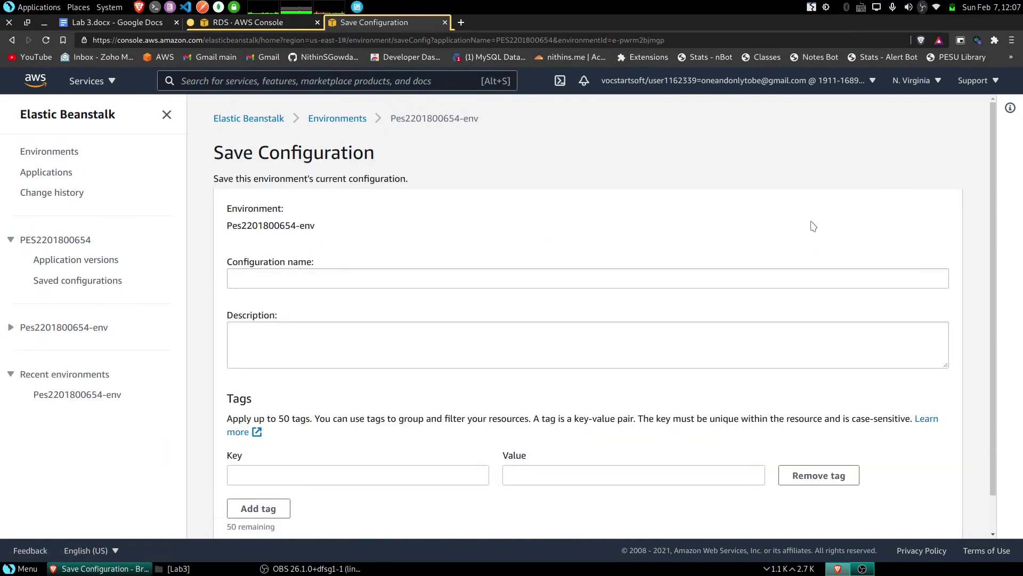
click(310, 281)
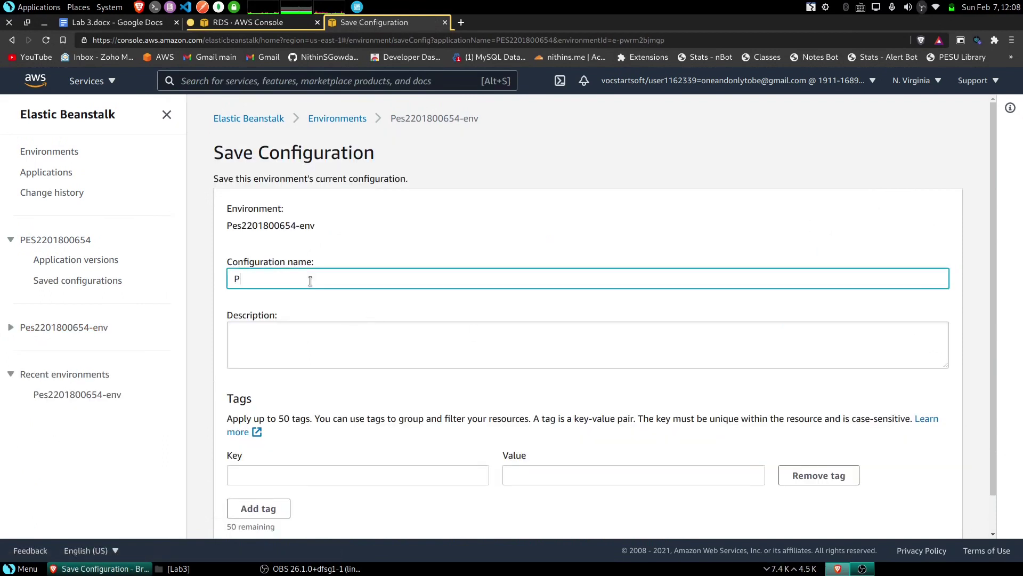
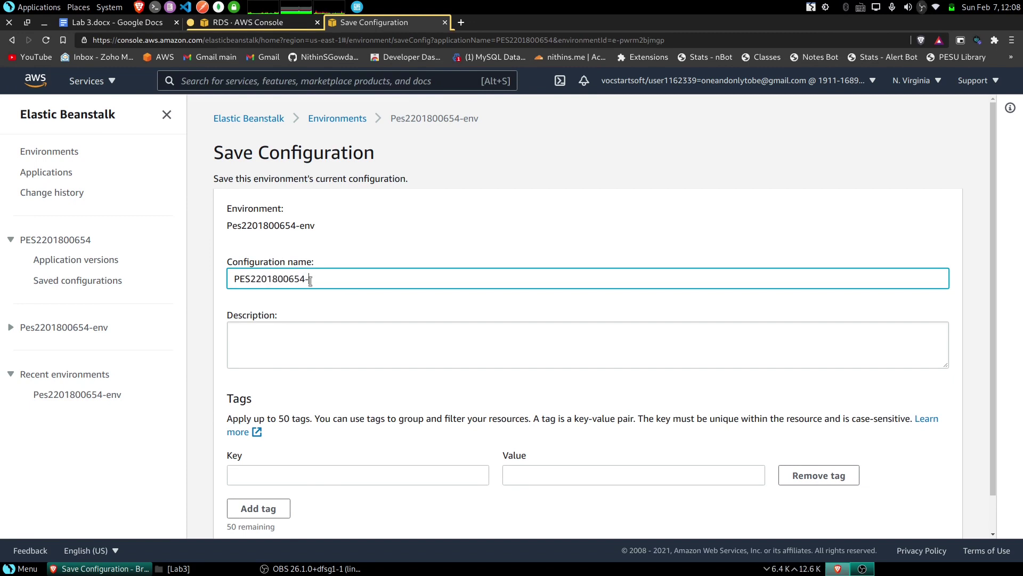
text(env)
key(ctrl+a)
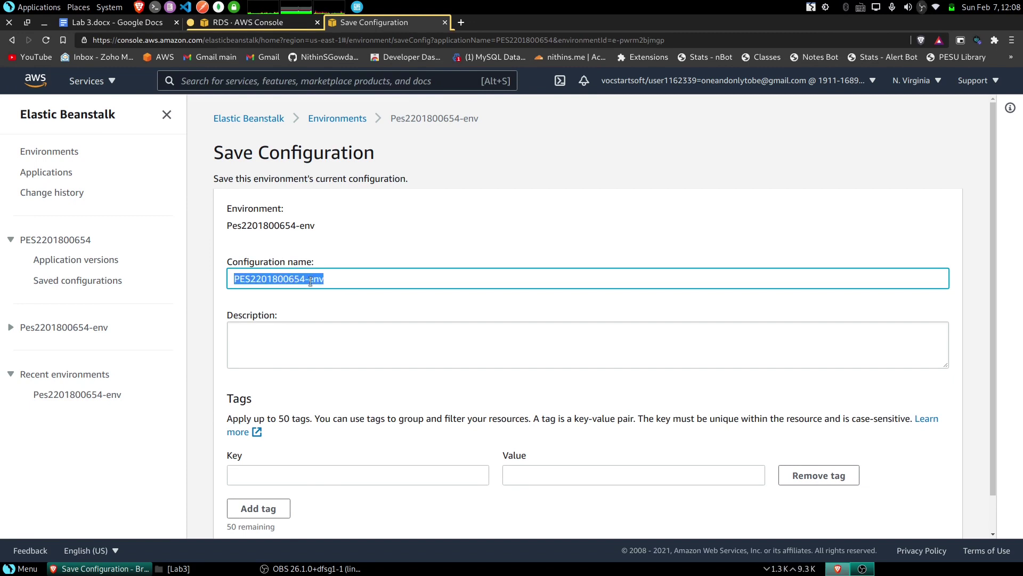
click(311, 281)
scroll(293, 433, down, 1)
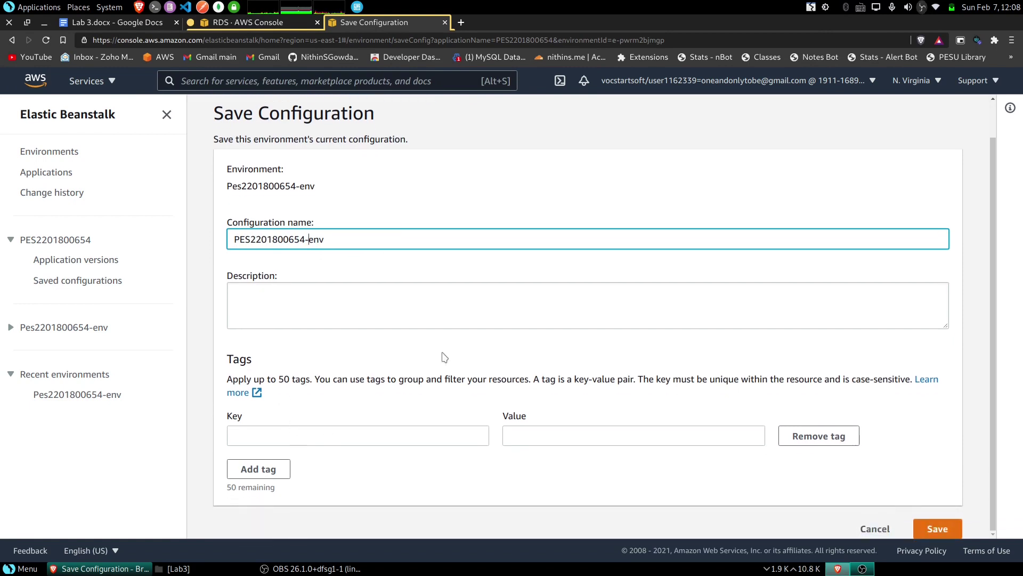
click(939, 529)
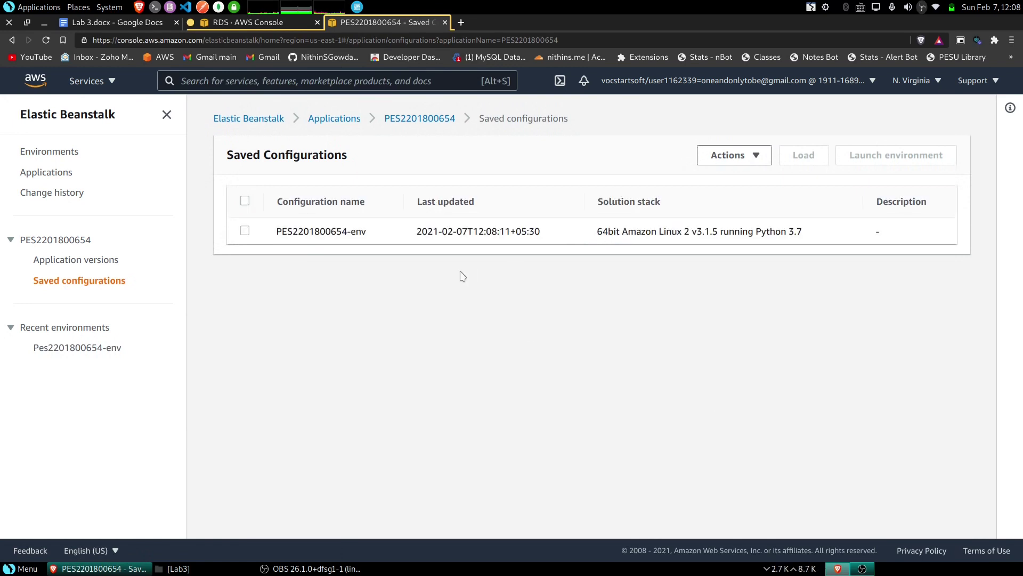
- Launch a new web server environment from the saved configuration
click(245, 231)
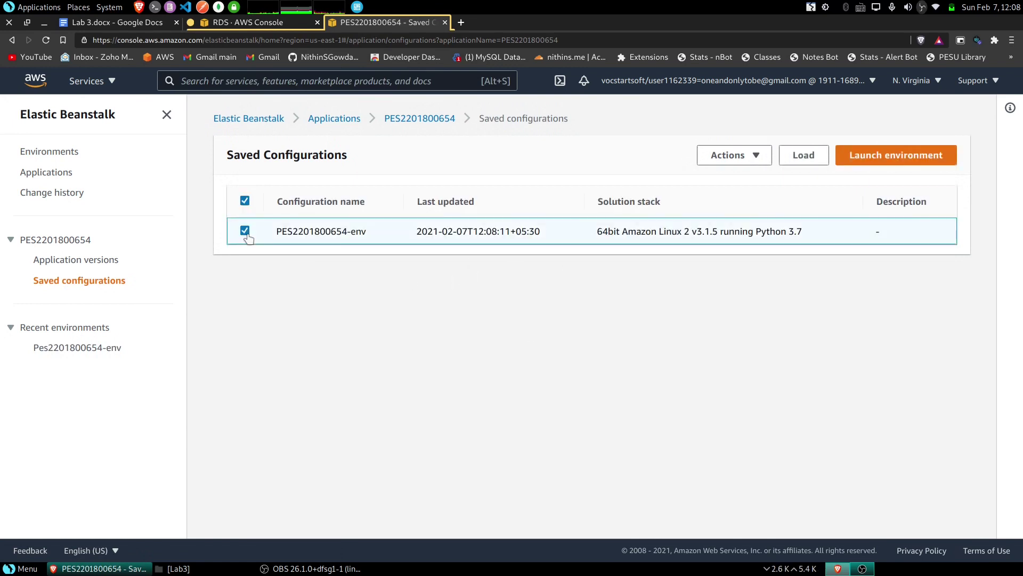
click(925, 156)
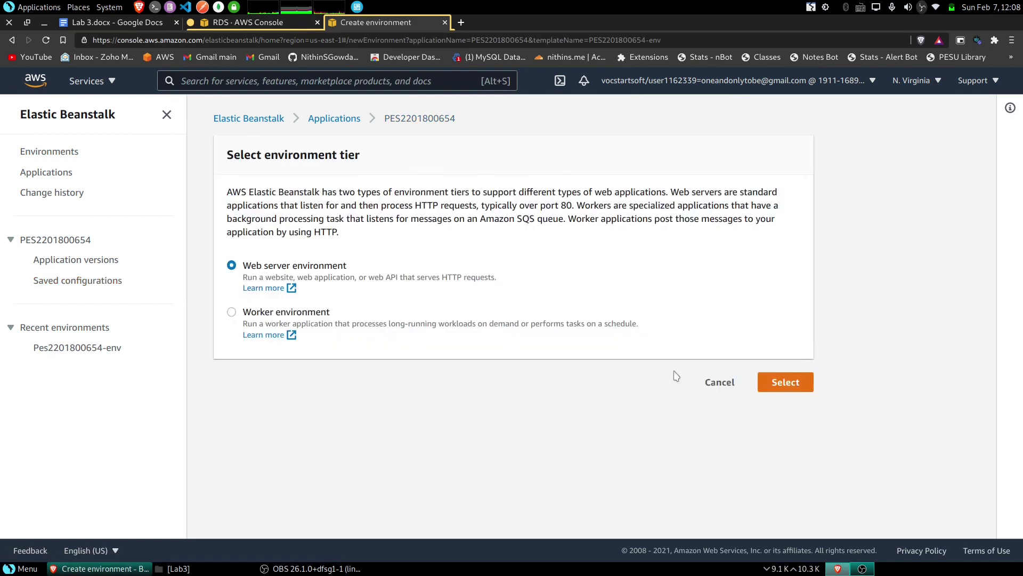
click(792, 390)
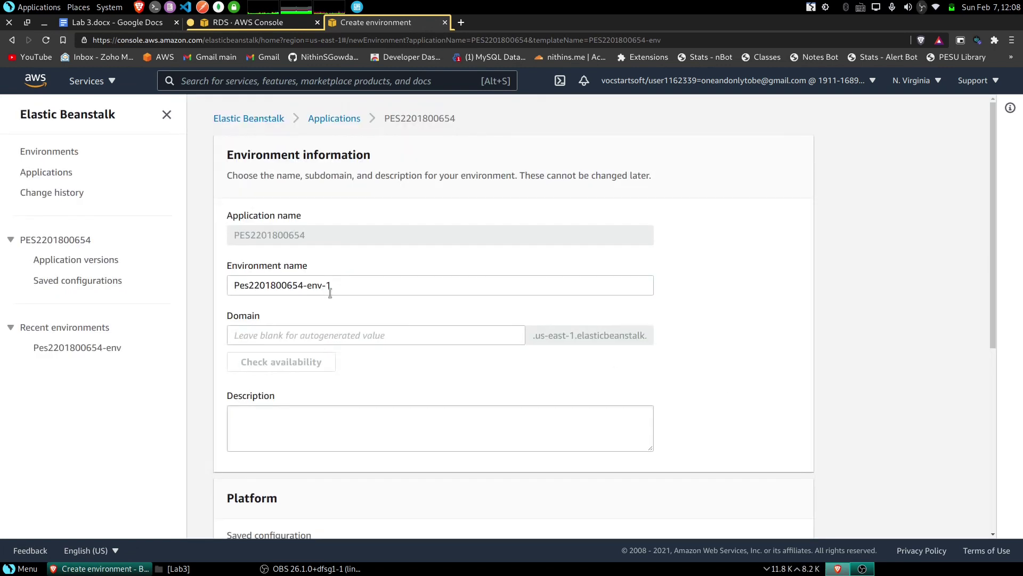
click(340, 291)
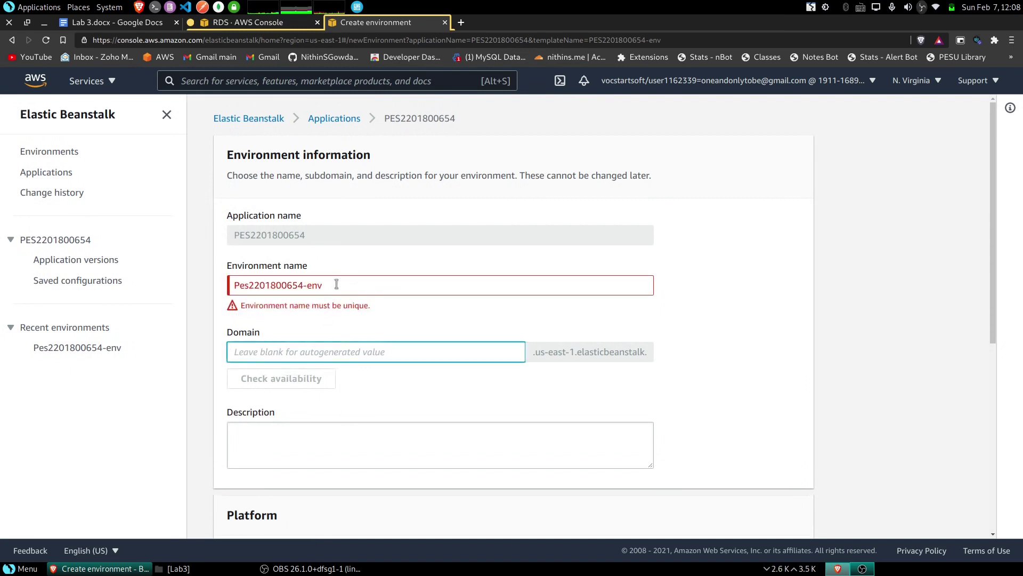
text(1)
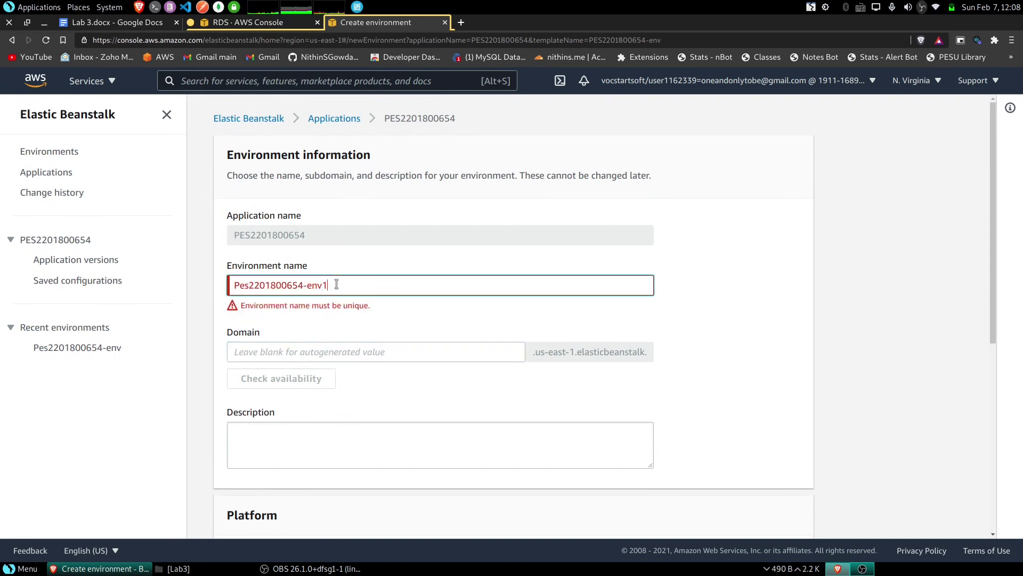
click(344, 339)
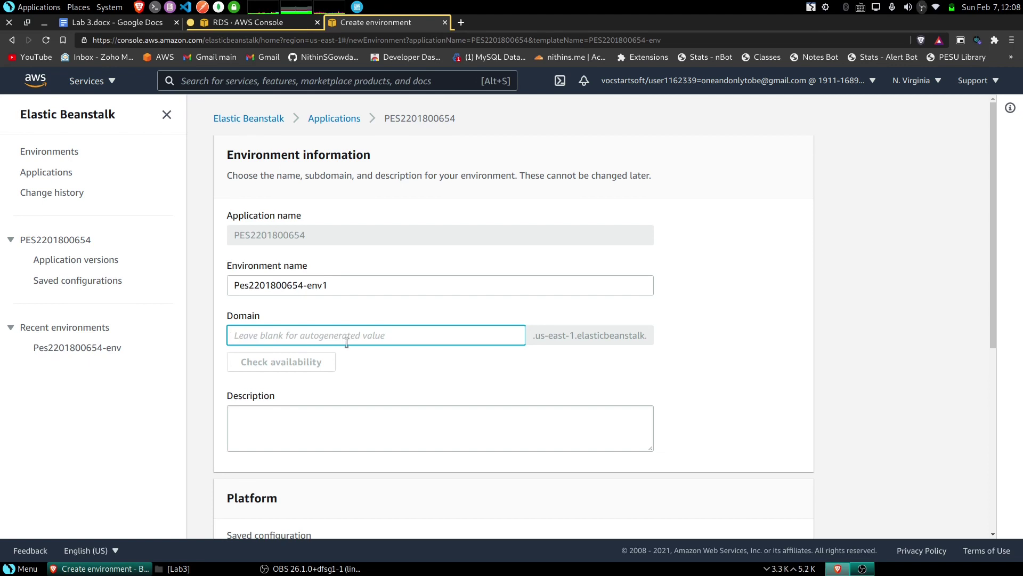
text(PES)
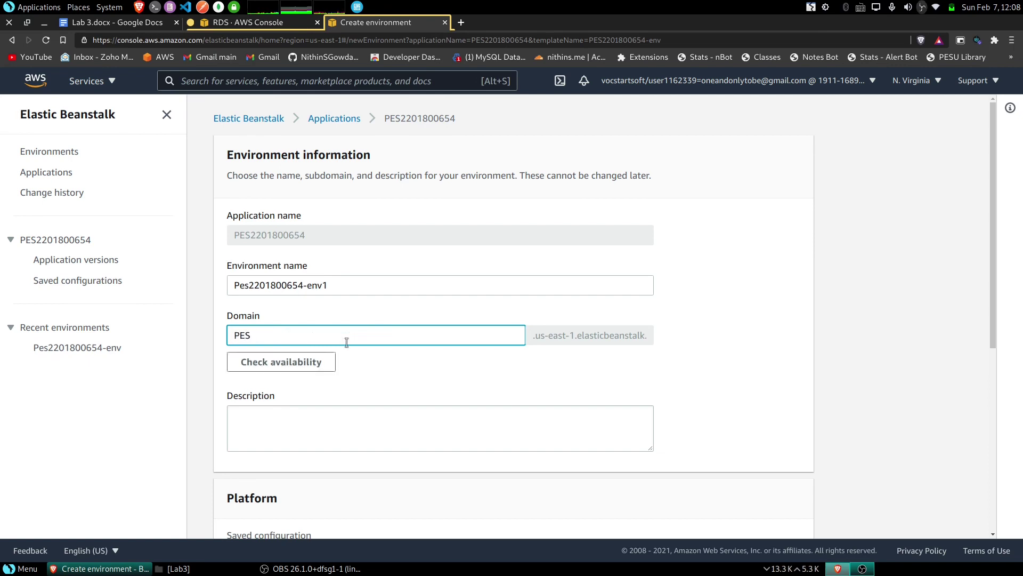
key(BackSpace)
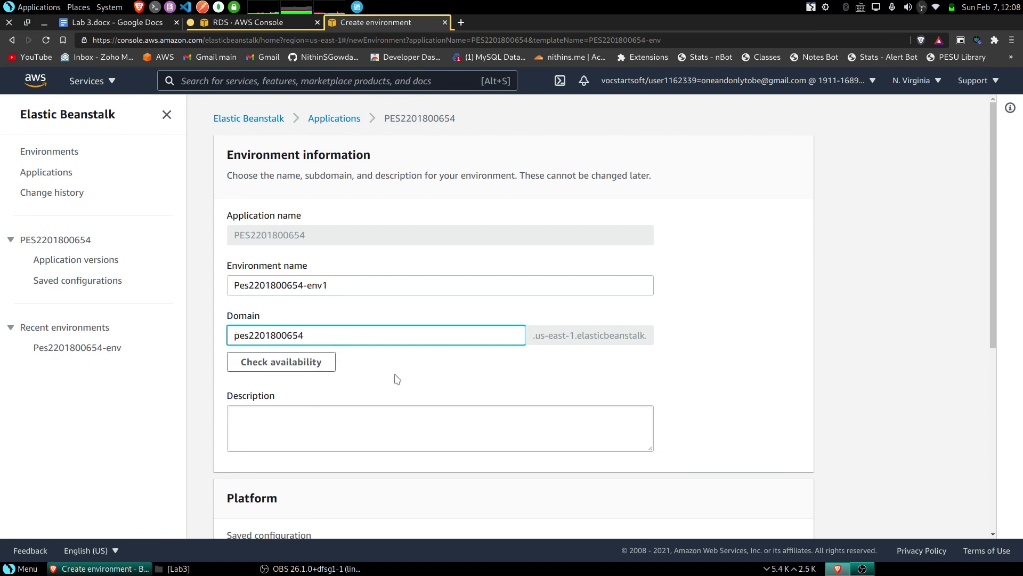
click(288, 366)
scroll(426, 365, down, 5)
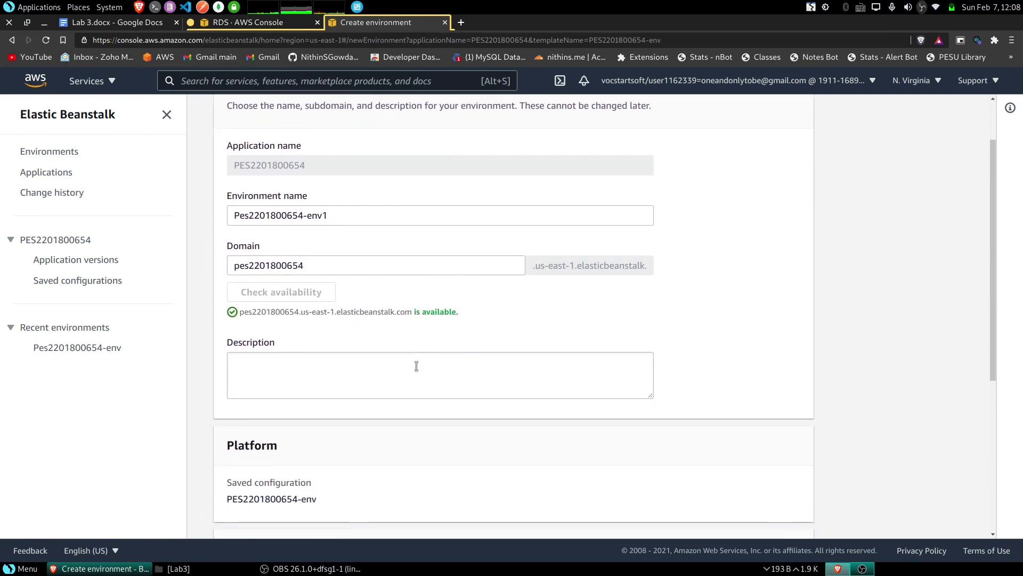
scroll(343, 367, down, 1)
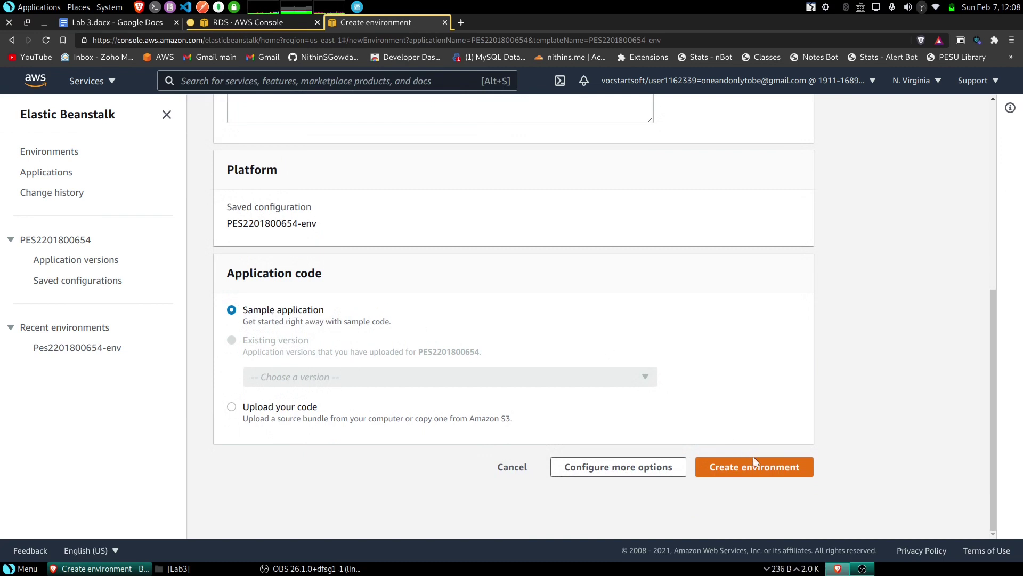
- In the network settings, select the custom 10.0.0.0/16 VPC
click(598, 468)
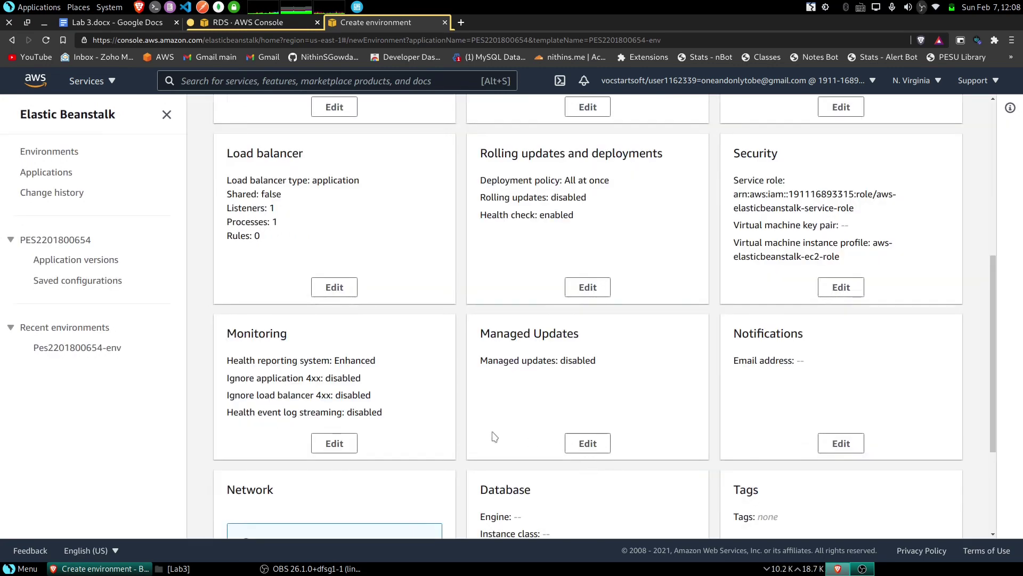
scroll(427, 432, down, 3)
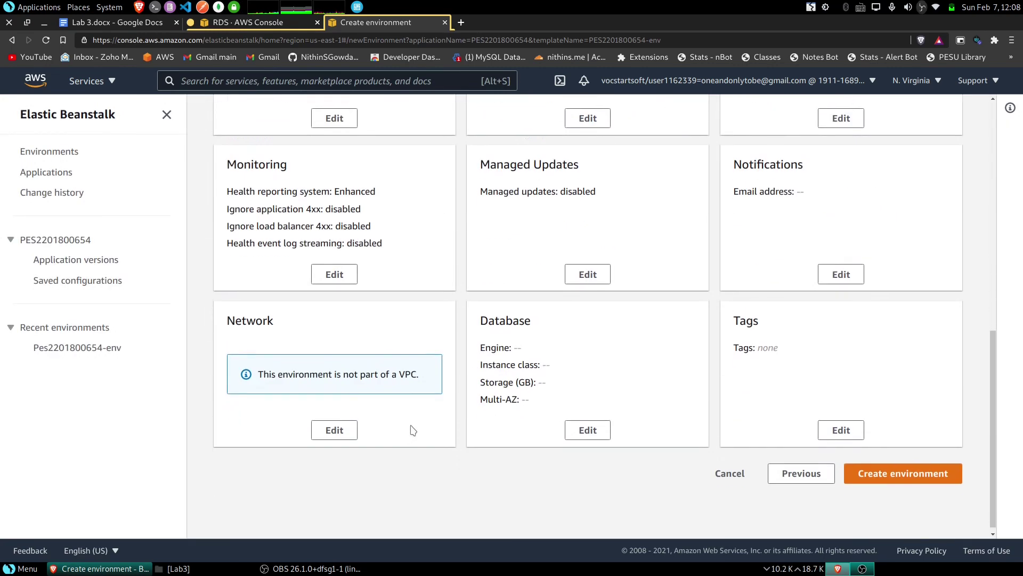
click(333, 423)
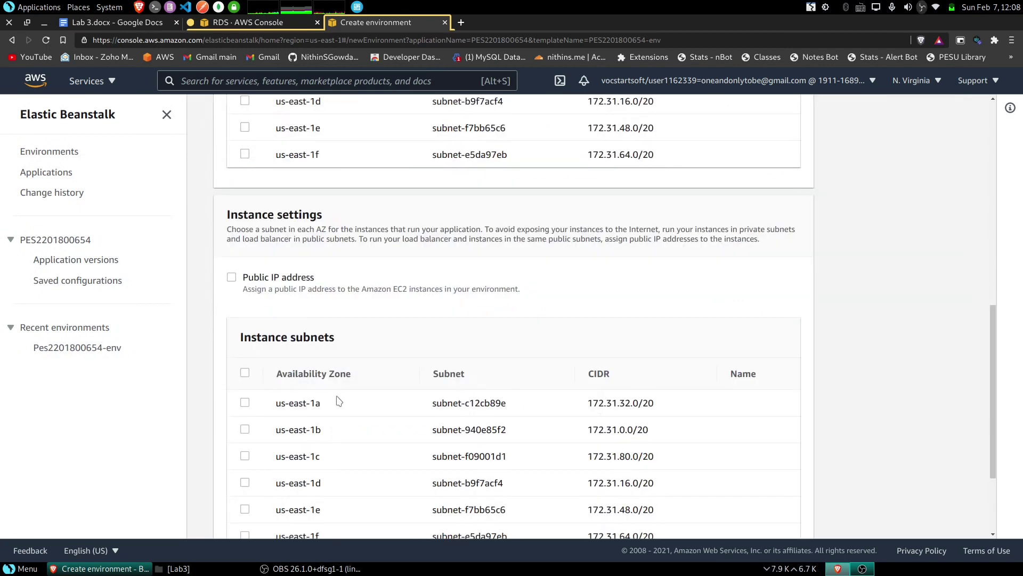
scroll(333, 370, up, 5)
scroll(357, 351, up, 3)
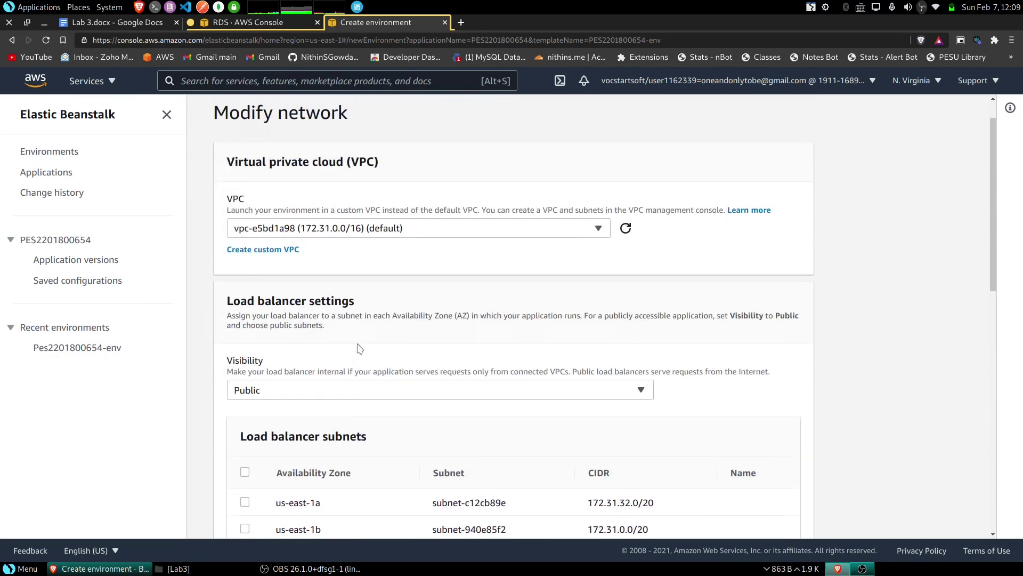
scroll(358, 350, up, 1)
click(421, 271)
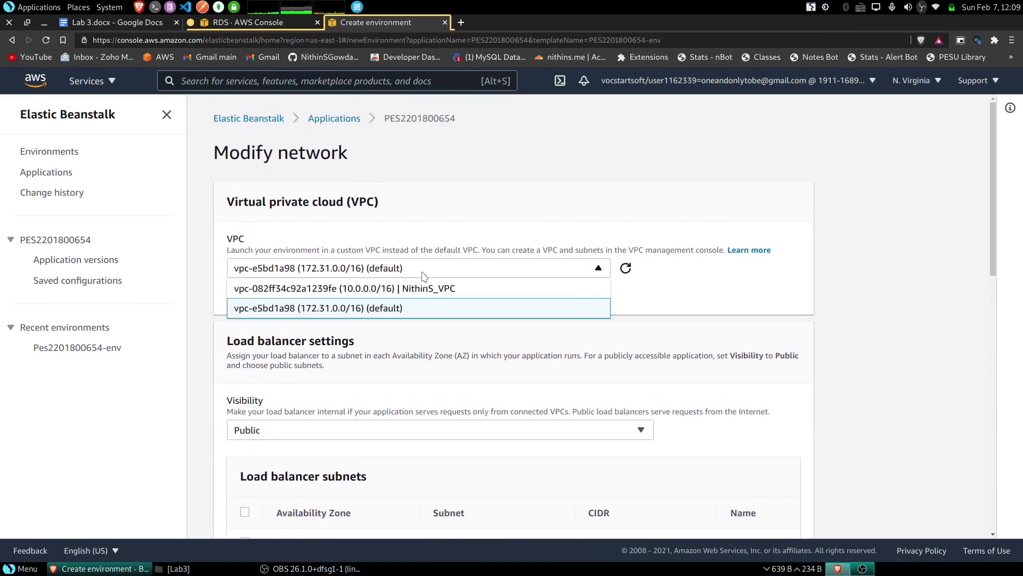
click(434, 288)
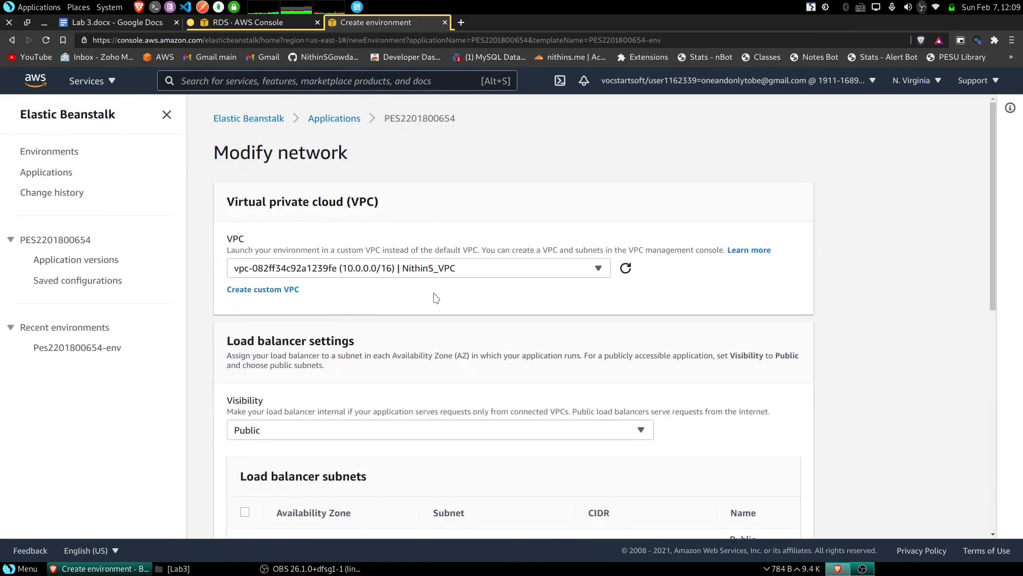
- Put the load balancer on both the us-east-1a and us-east-1b subnets
scroll(436, 298, down, 3)
scroll(250, 331, down, 2)
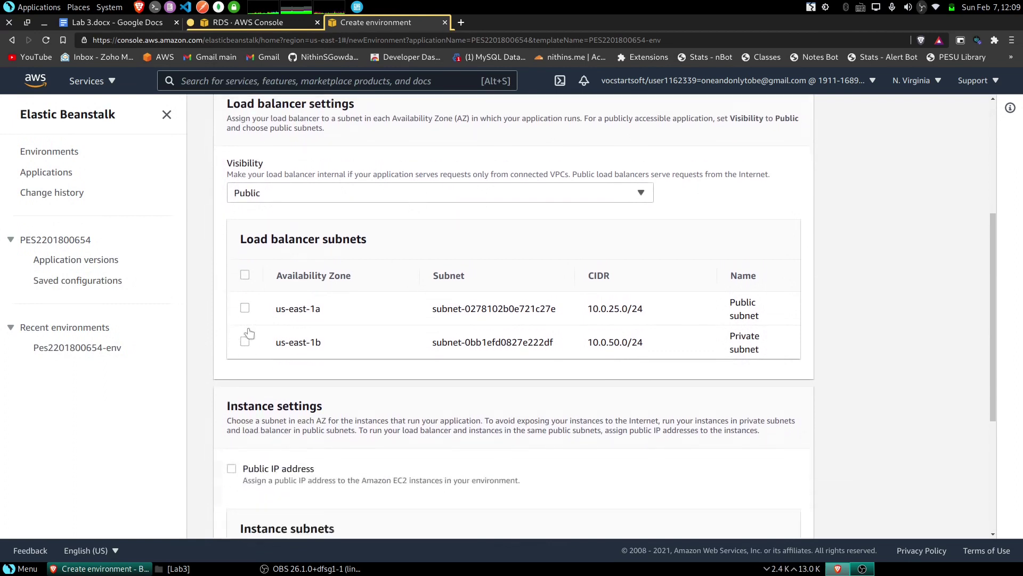
scroll(248, 282, up, 1)
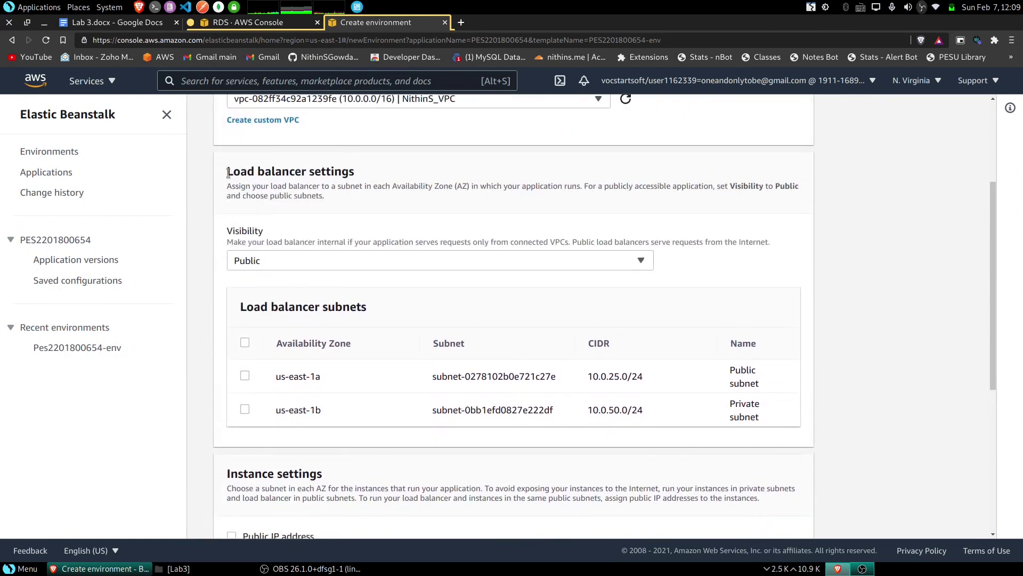
drag(227, 172, 385, 174)
click(371, 172)
click(244, 376)
click(244, 409)
- Place instances only in the private us-east-1b subnet and save the network settings
scroll(346, 437, down, 2)
scroll(365, 431, down, 3)
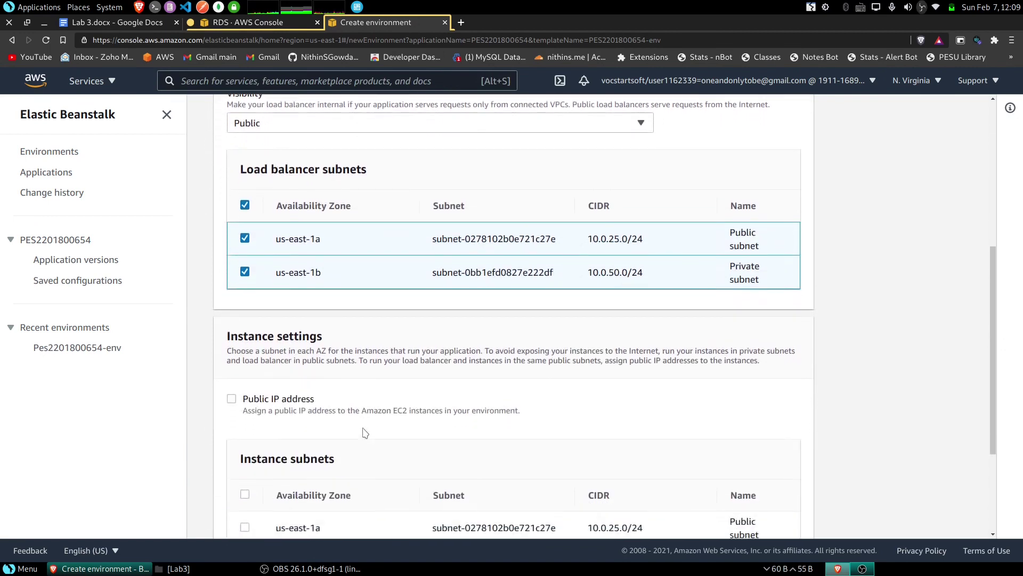
drag(230, 192, 321, 193)
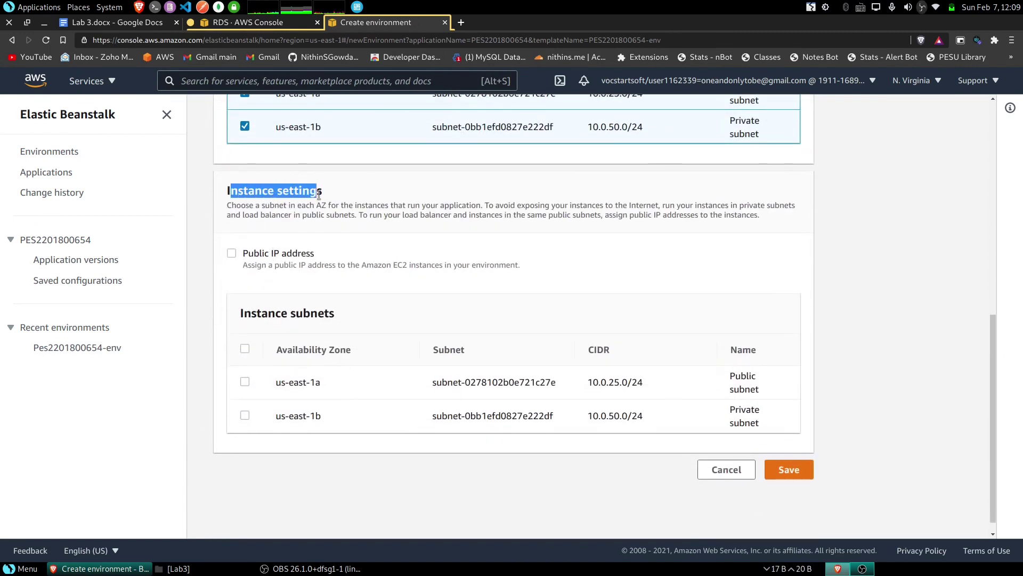
click(302, 196)
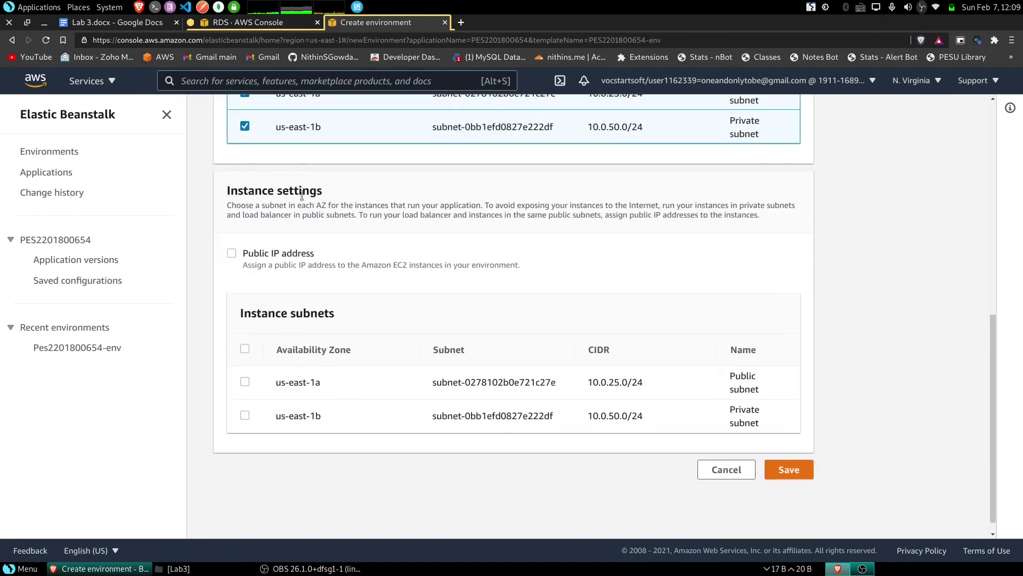
click(245, 417)
drag(734, 409, 786, 427)
click(745, 418)
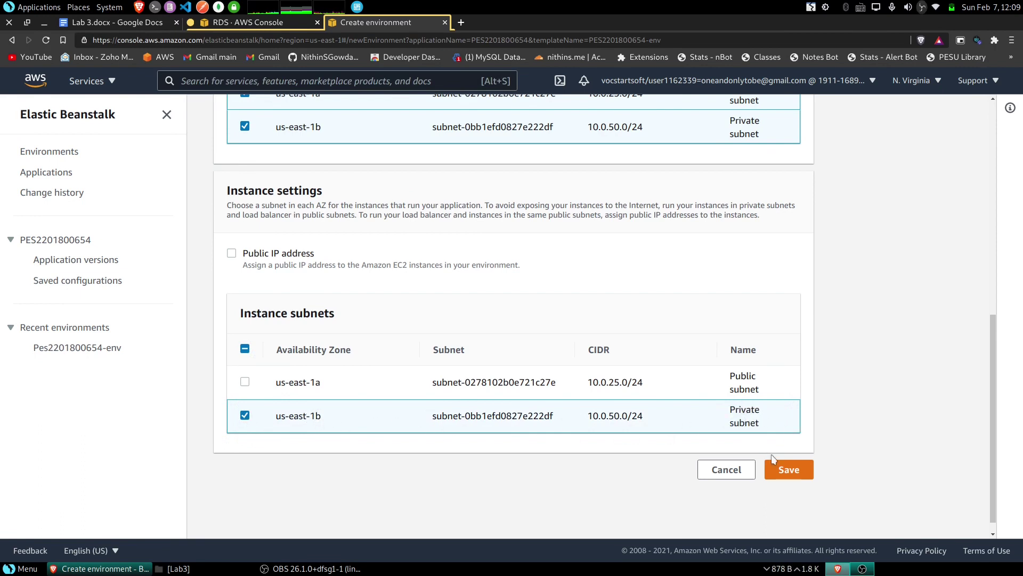
click(798, 470)
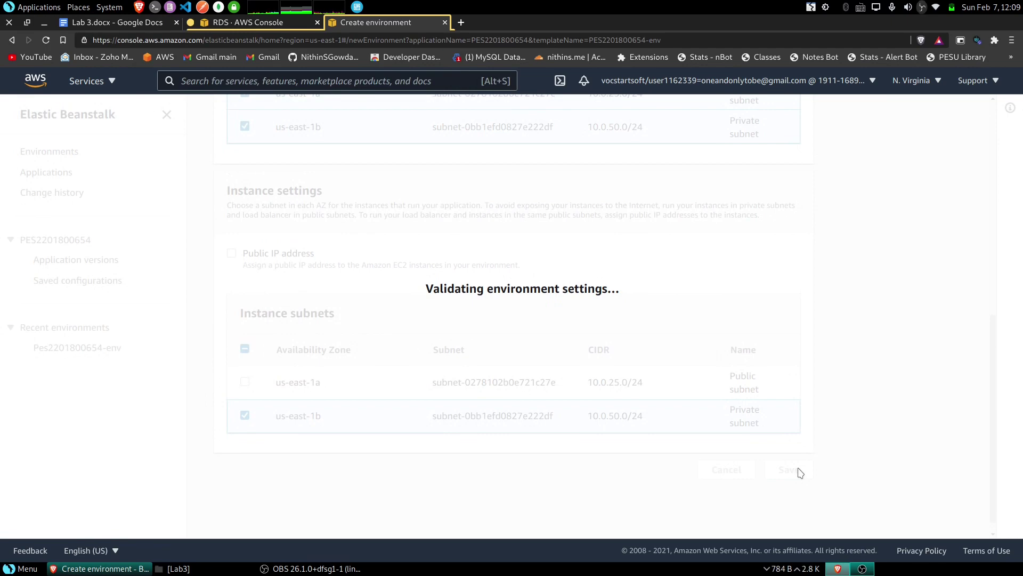
scroll(772, 472, down, 5)
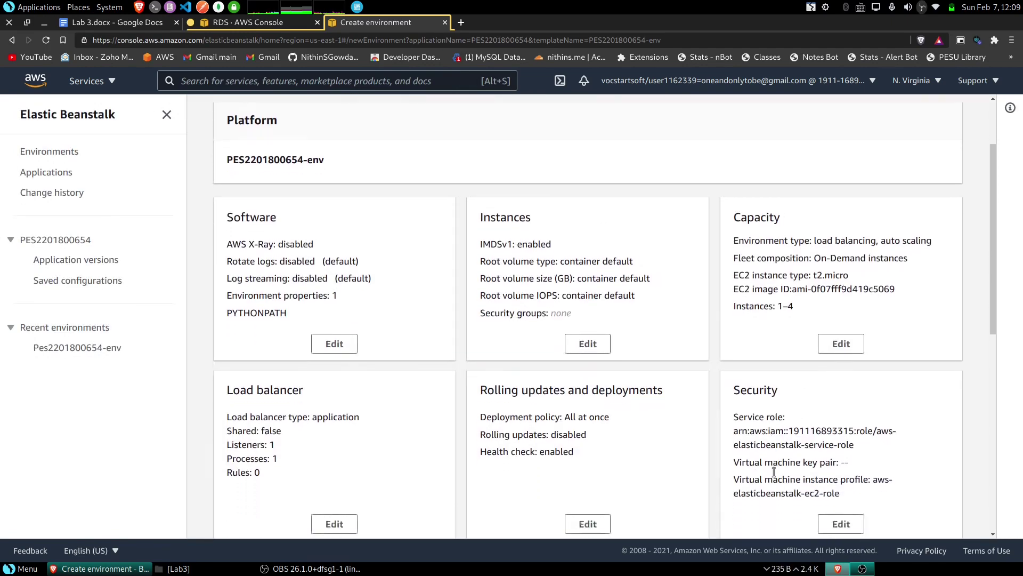
scroll(776, 477, down, 4)
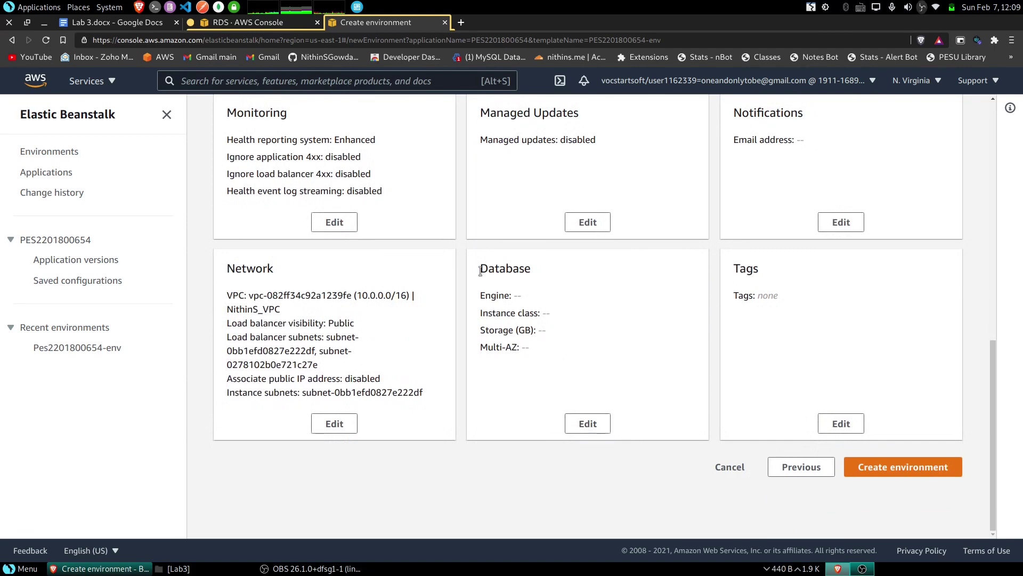
drag(481, 268, 533, 272)
click(578, 392)
click(589, 424)
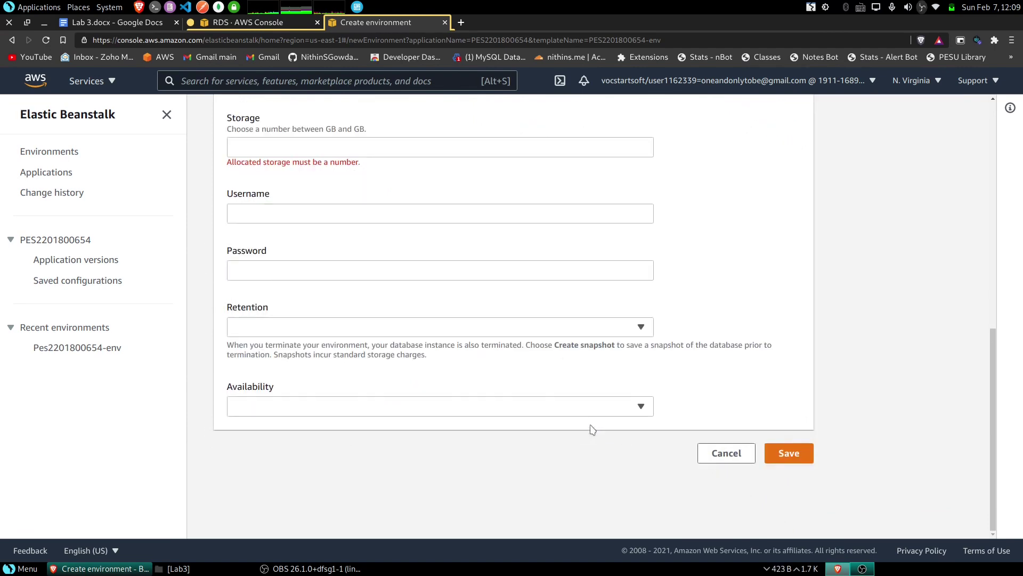
scroll(373, 262, up, 9)
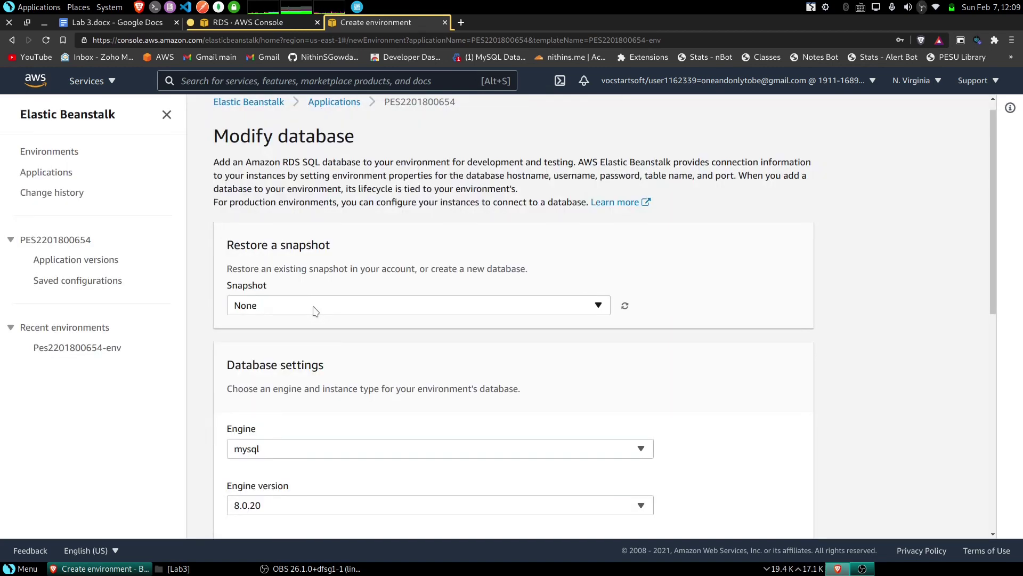
click(315, 311)
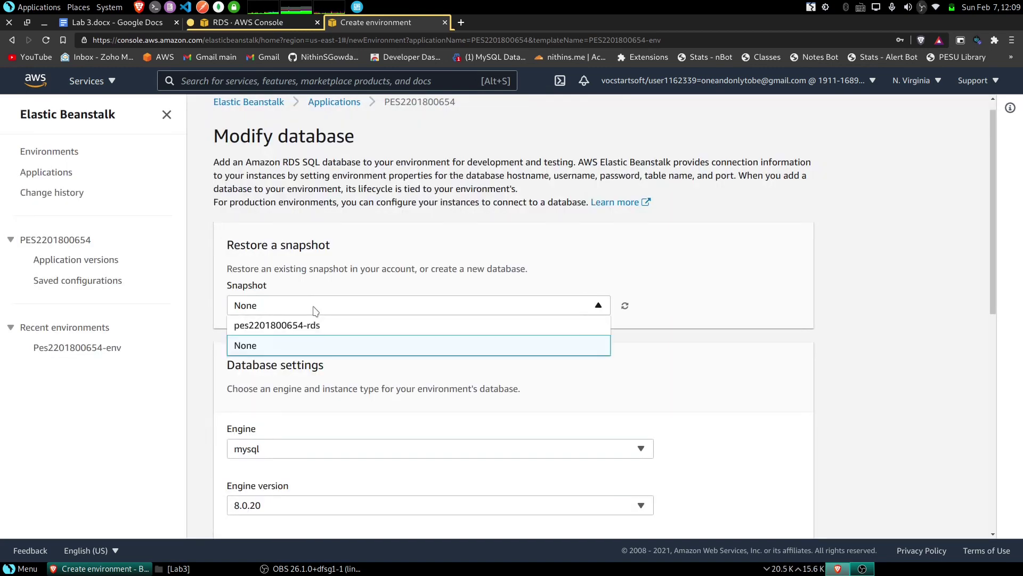
click(320, 327)
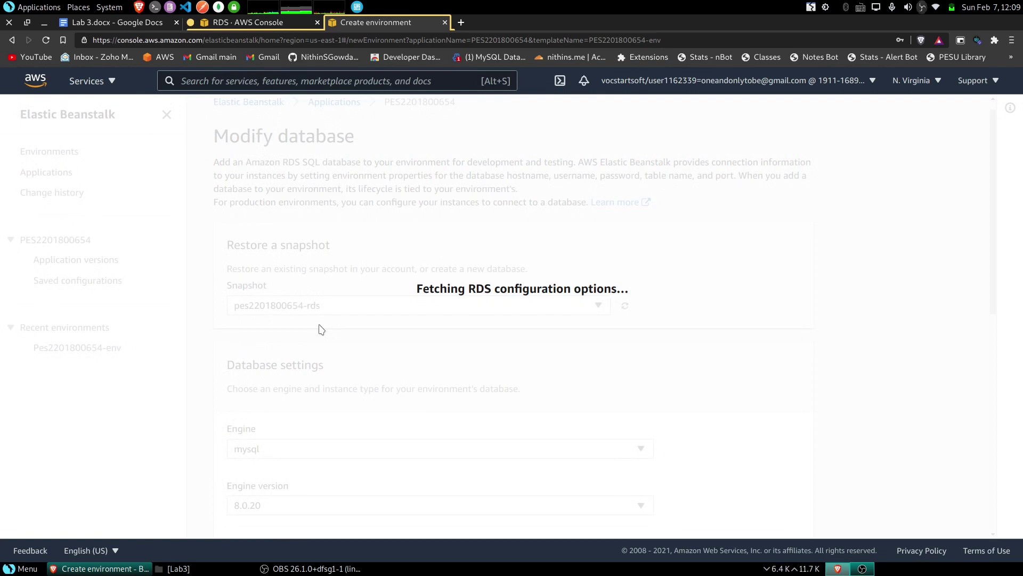
scroll(373, 330, down, 6)
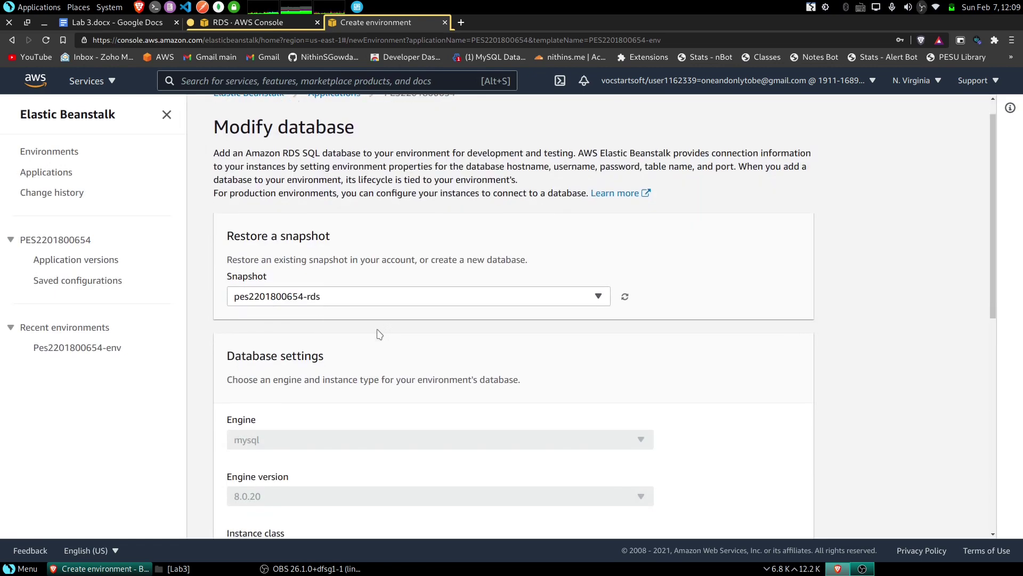
scroll(472, 282, down, 3)
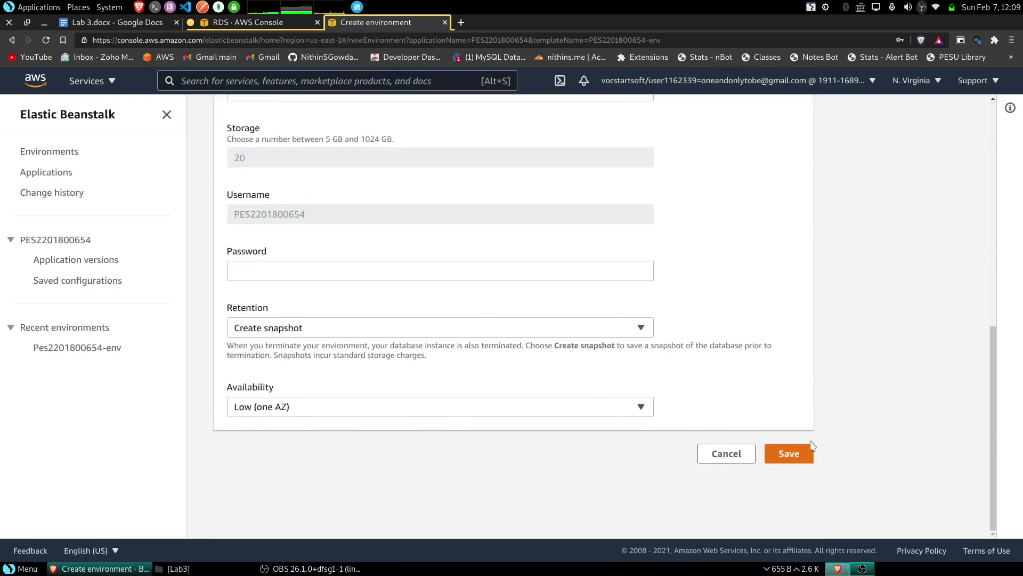
click(794, 456)
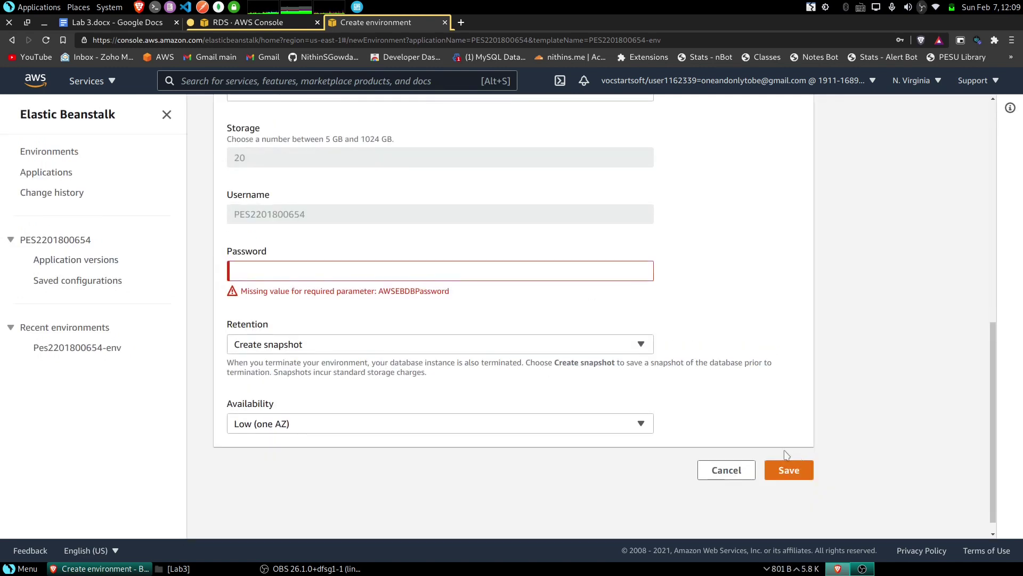
- Enter the database password and save the database settings
click(385, 276)
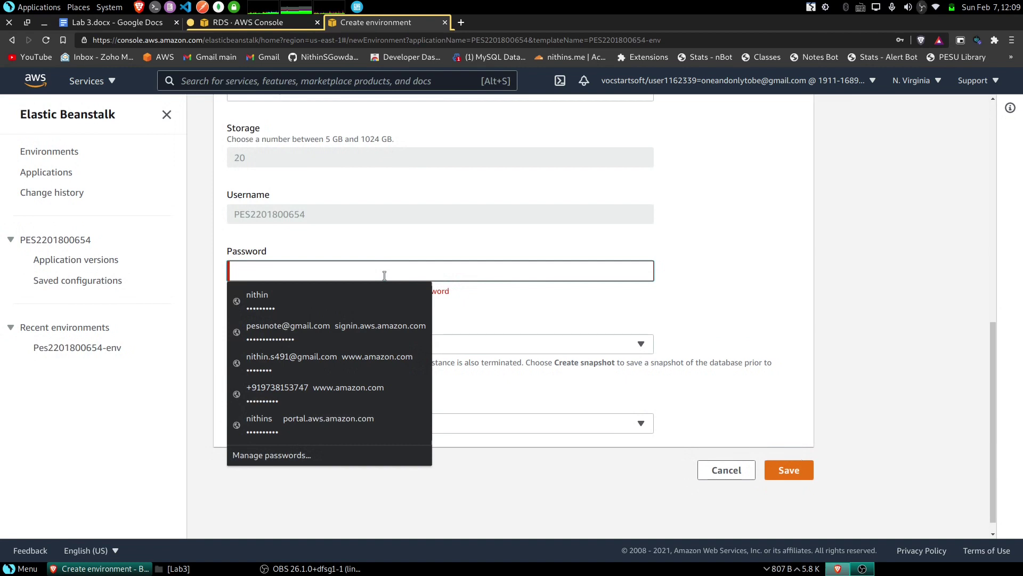
text(********)
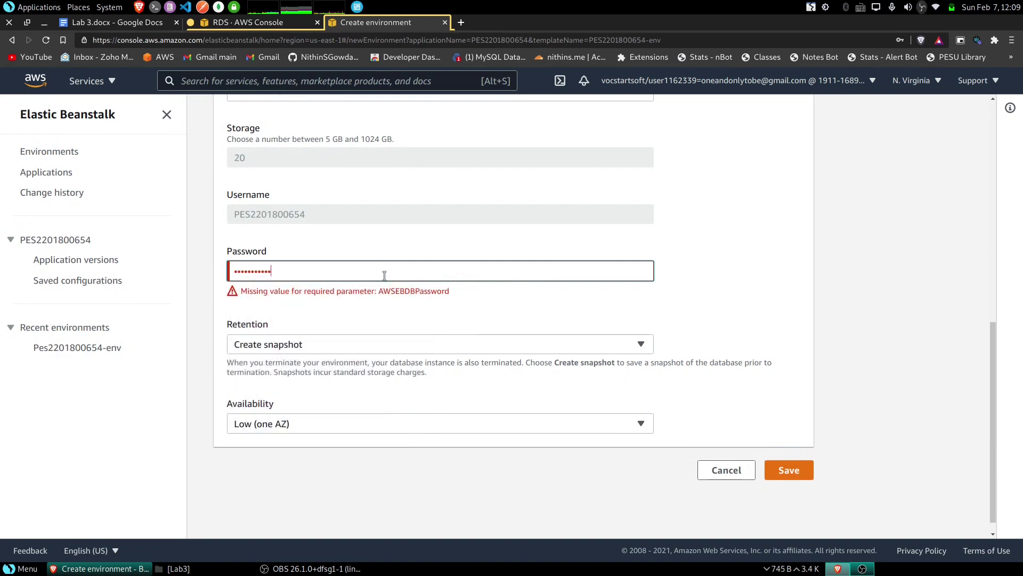
text(*)
click(797, 474)
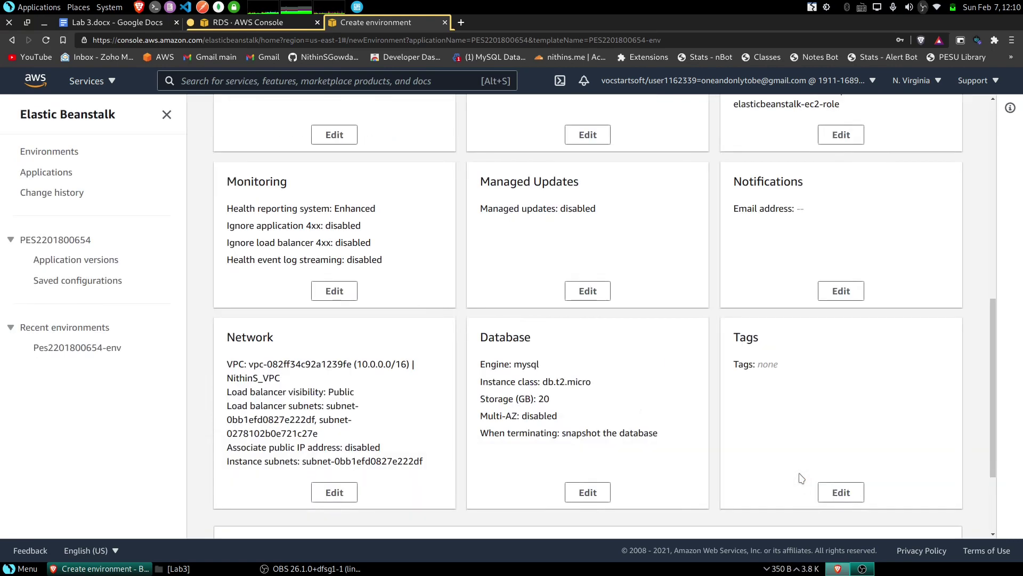
scroll(585, 413, down, 2)
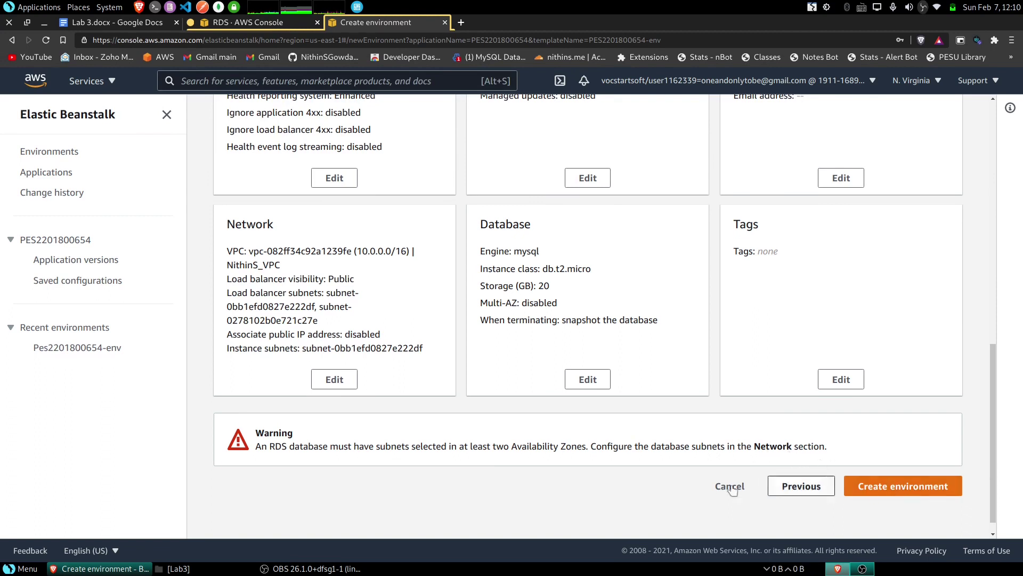
click(914, 493)
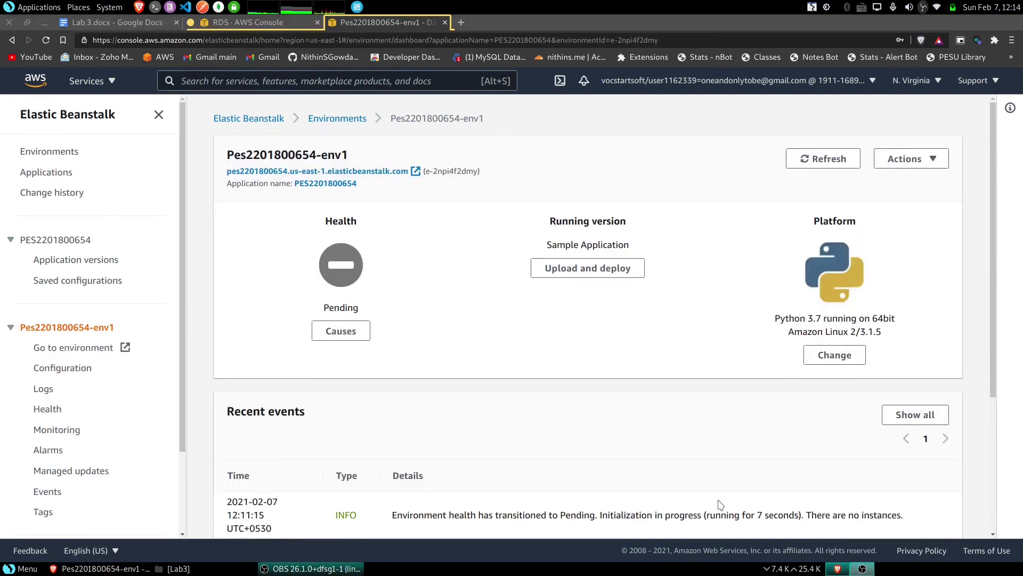
scroll(419, 411, down, 3)
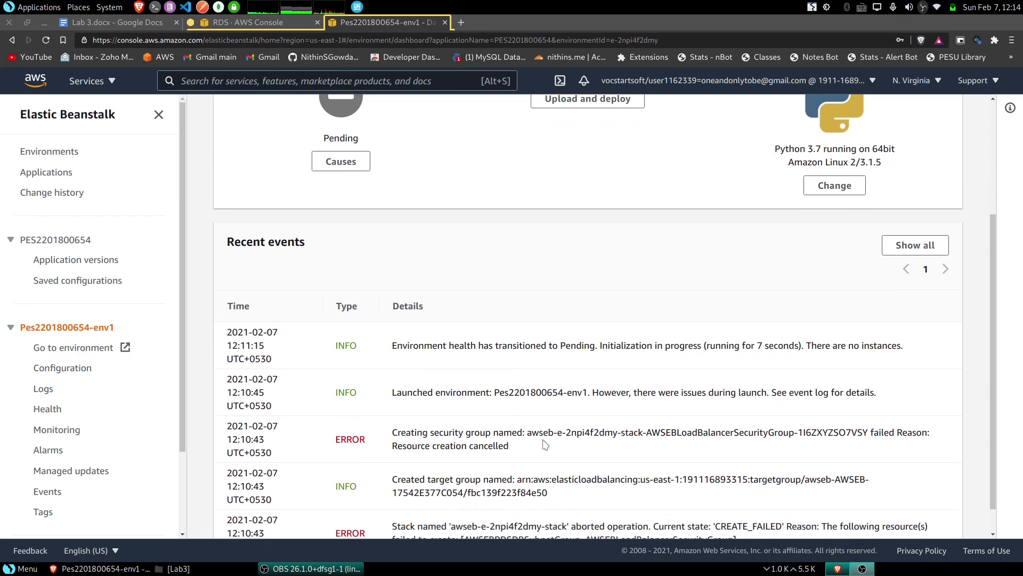
scroll(468, 471, up, 3)
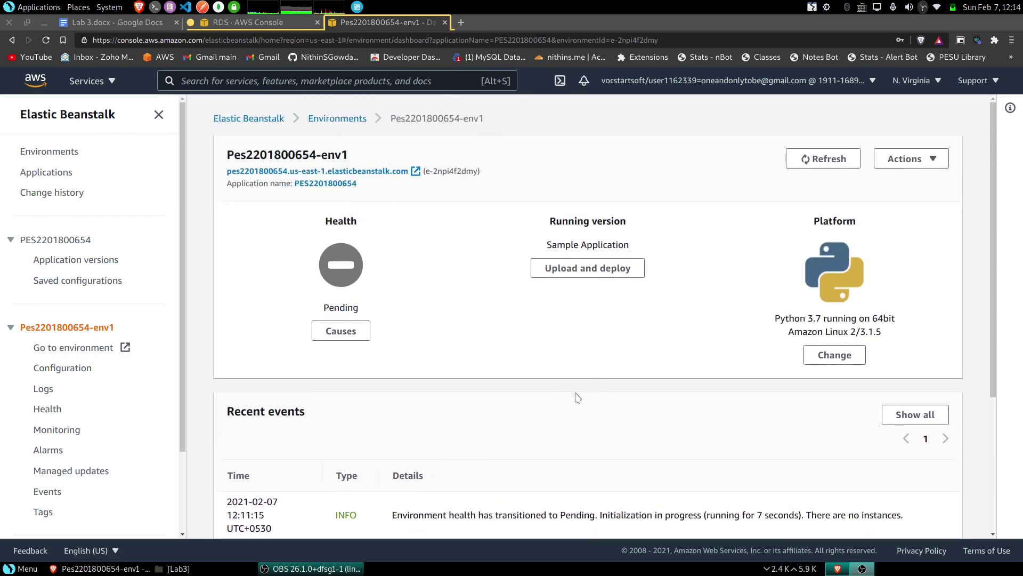
- Look through env1's configuration overview, then switch back to the Lab 3.docx instructions
click(84, 373)
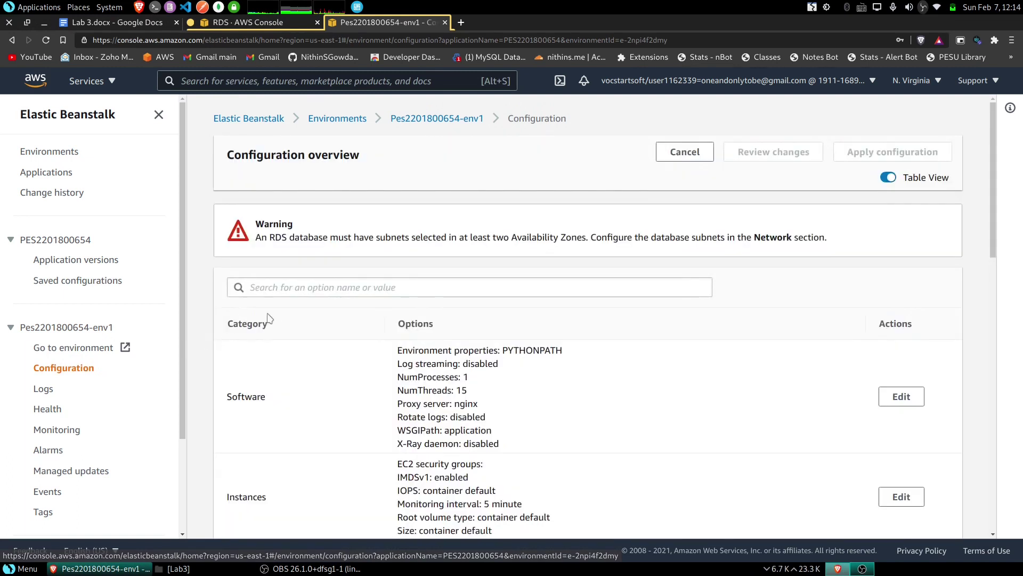
scroll(331, 328, down, 2)
scroll(330, 329, down, 1)
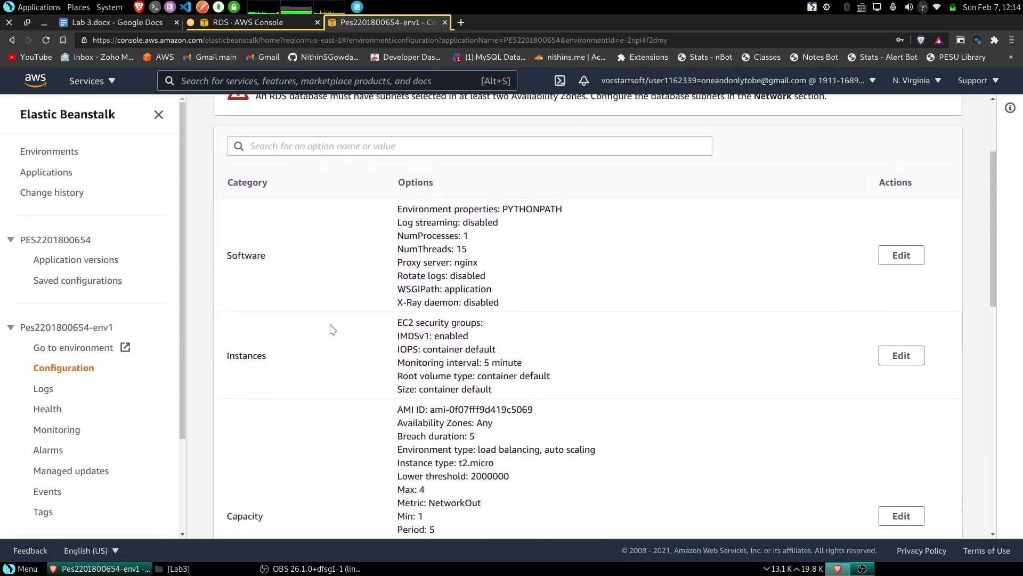
scroll(59, 434, down, 3)
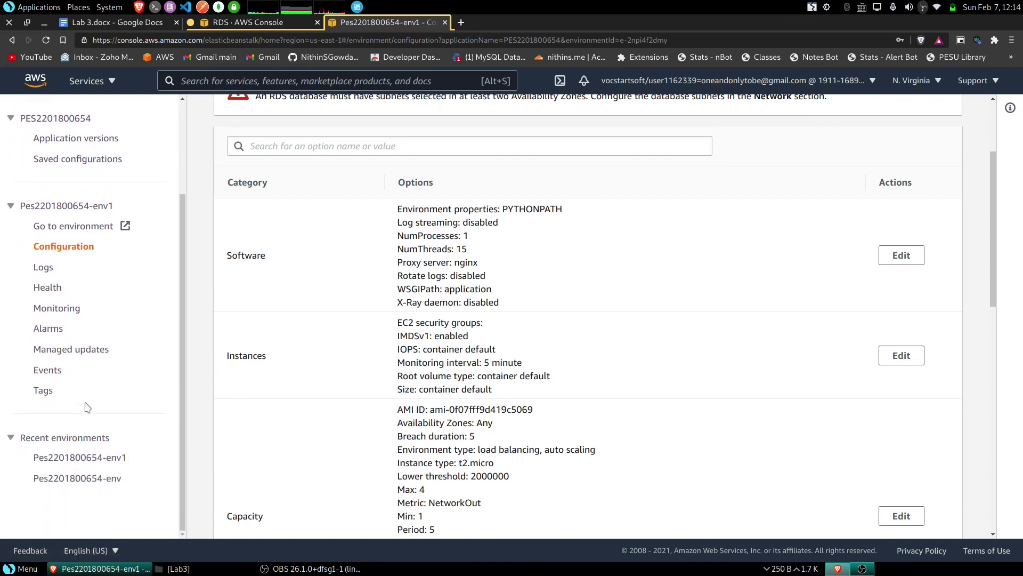
scroll(77, 360, up, 1)
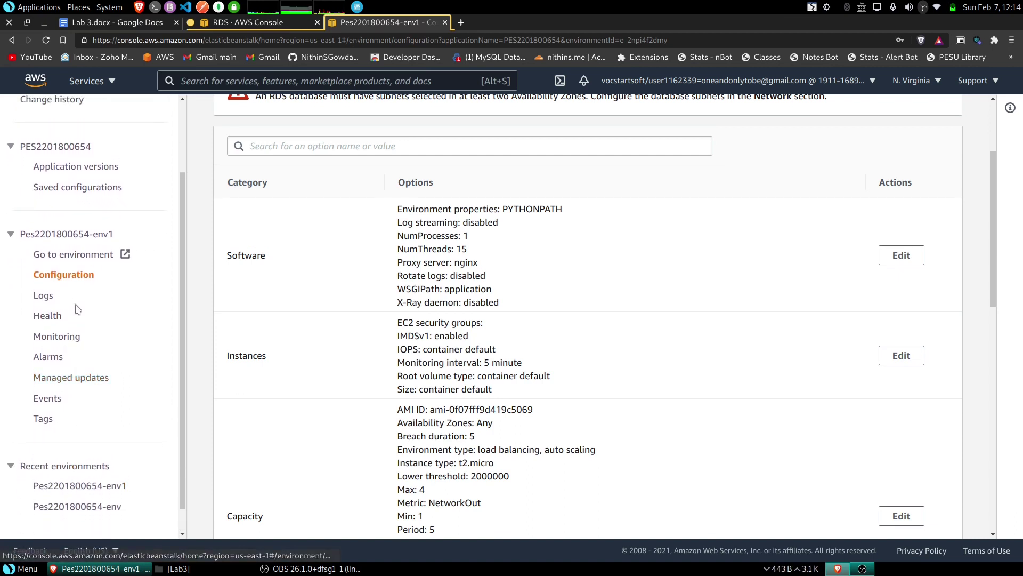
click(106, 23)
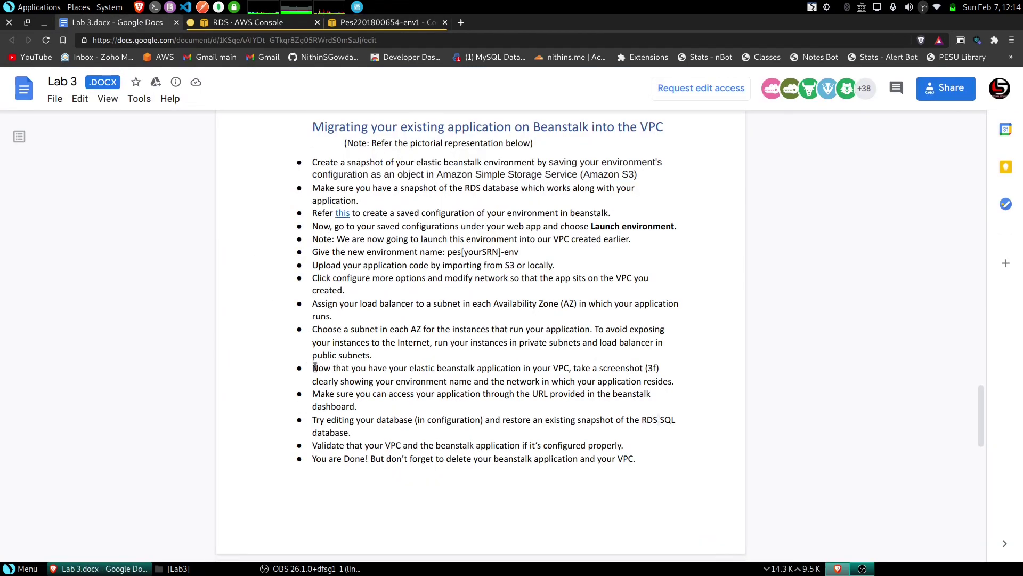
- Highlight the screenshot step in the lab document, then return to env1's configuration page
drag(313, 368, 552, 369)
drag(598, 369, 630, 381)
click(350, 288)
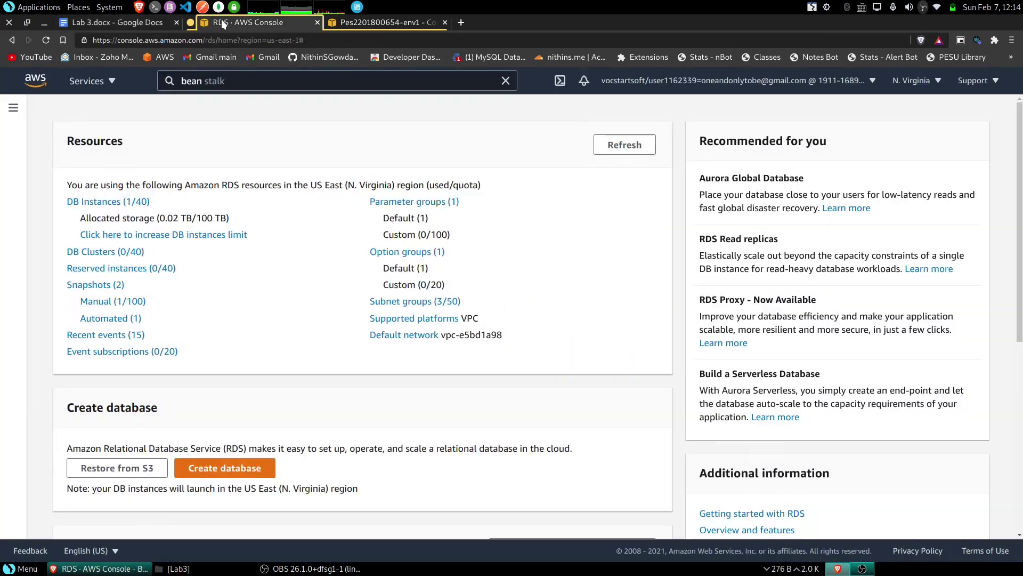
click(221, 21)
click(369, 21)
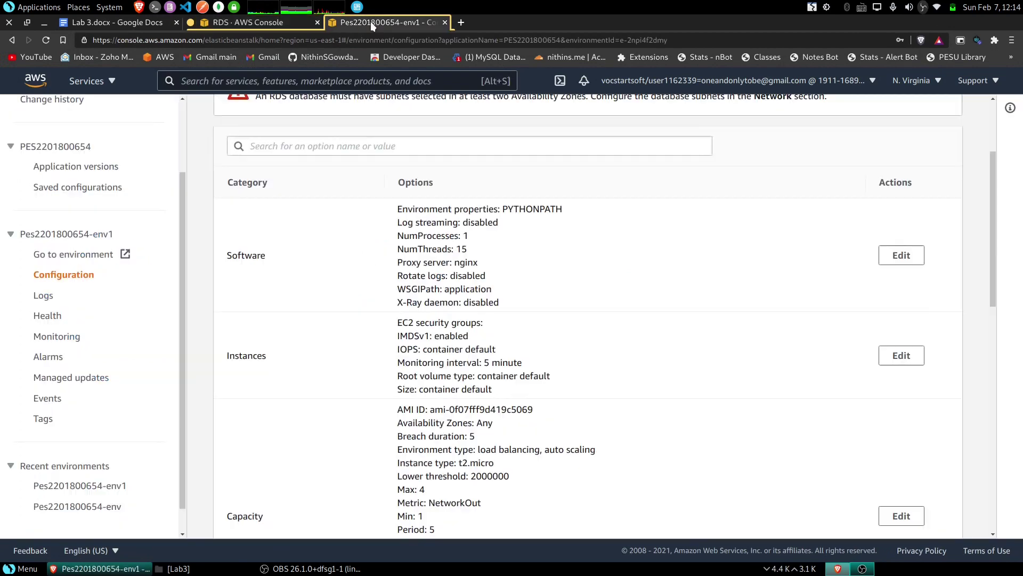
- Save a current-window screenshot of env1's configuration showing the Database section
scroll(333, 408, down, 9)
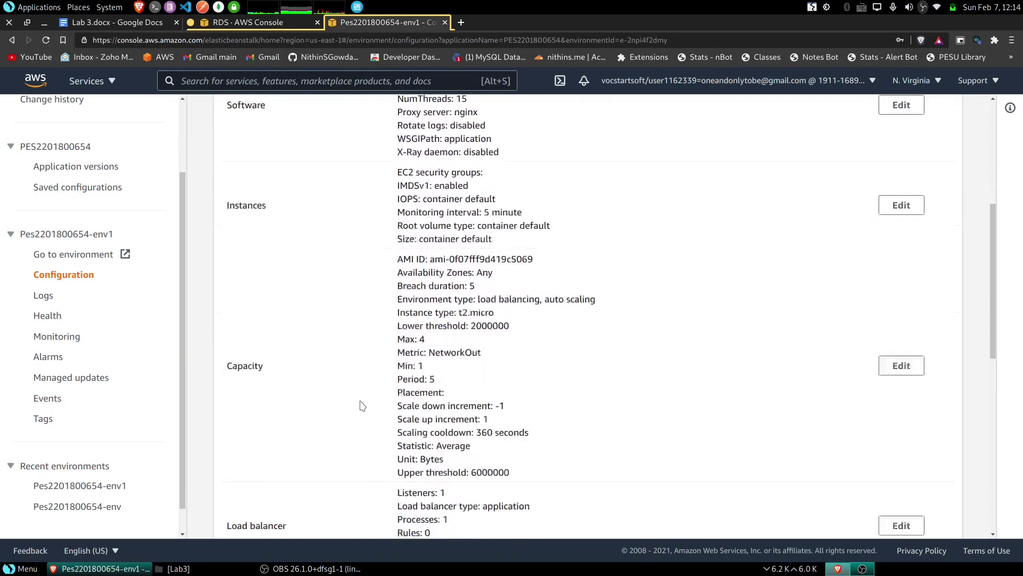
scroll(362, 406, down, 2)
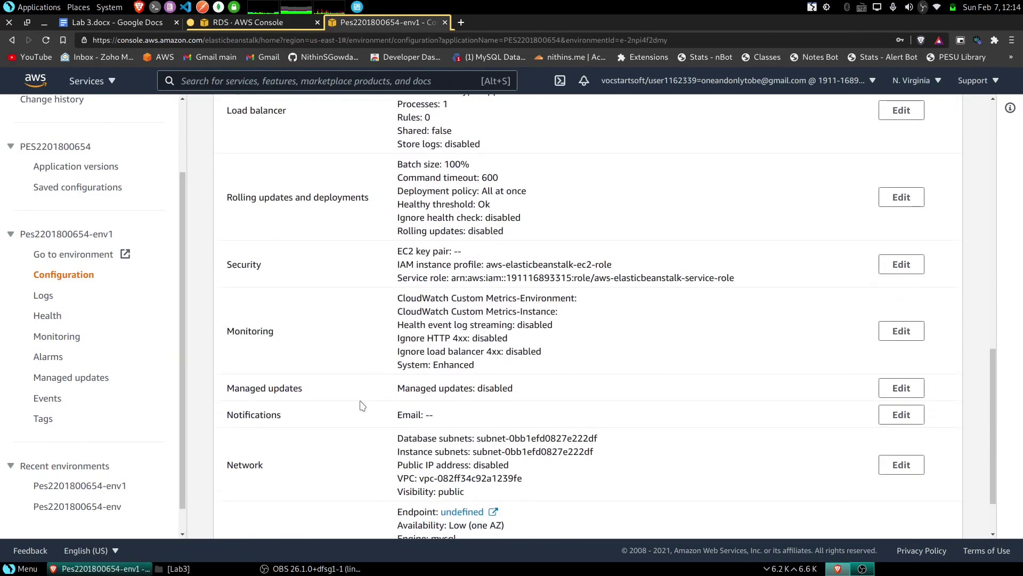
scroll(362, 406, down, 2)
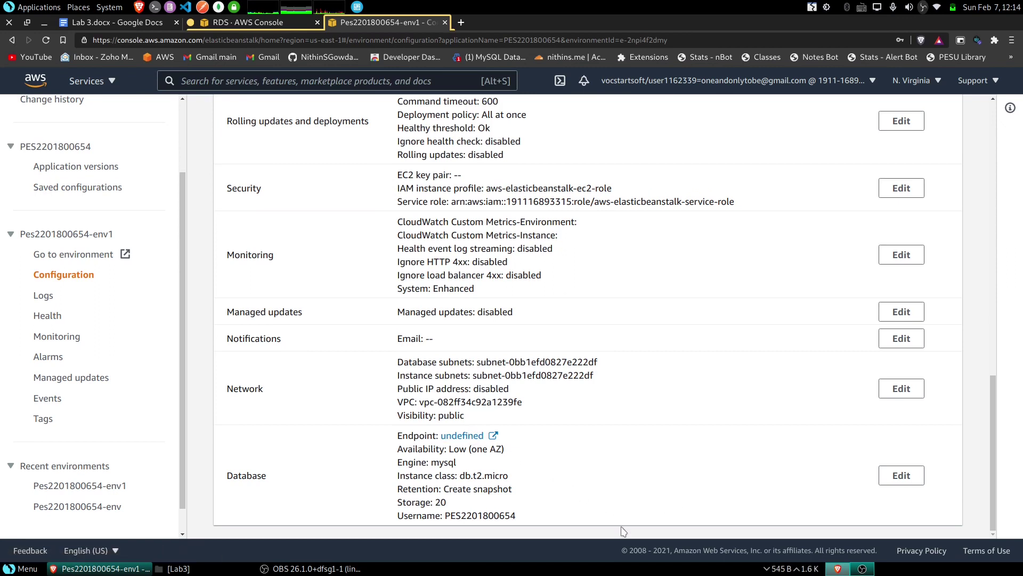
key(Print)
click(814, 348)
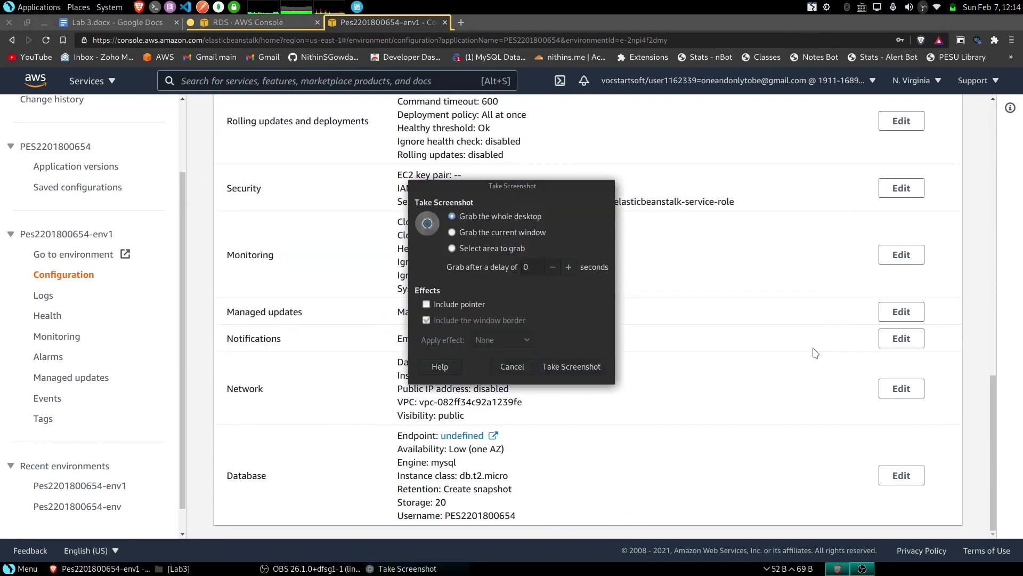
click(476, 231)
click(578, 363)
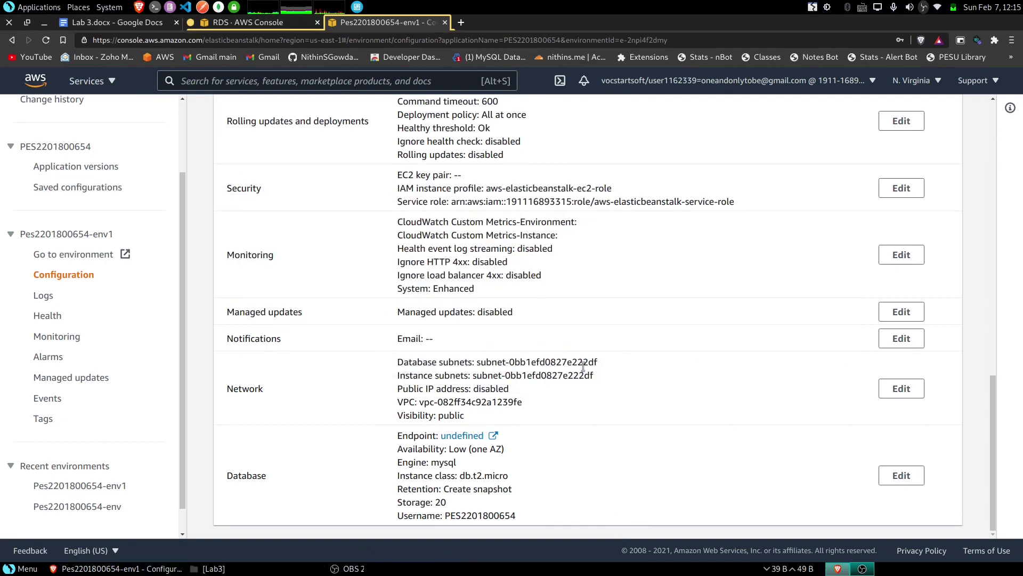
click(652, 346)
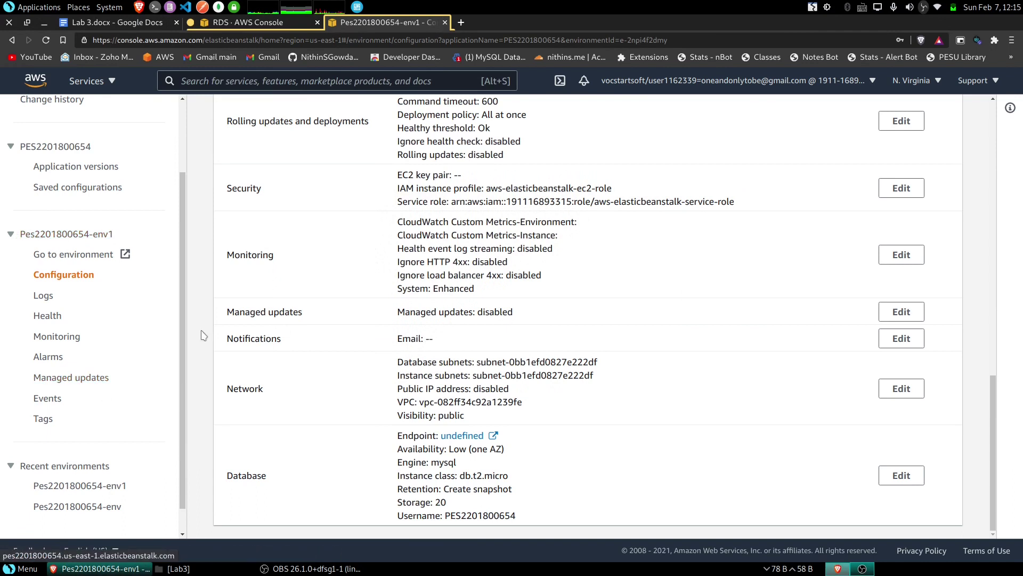
- Check the Network subnet and VPC values, then go back to the env1 dashboard
drag(398, 361, 568, 415)
click(469, 399)
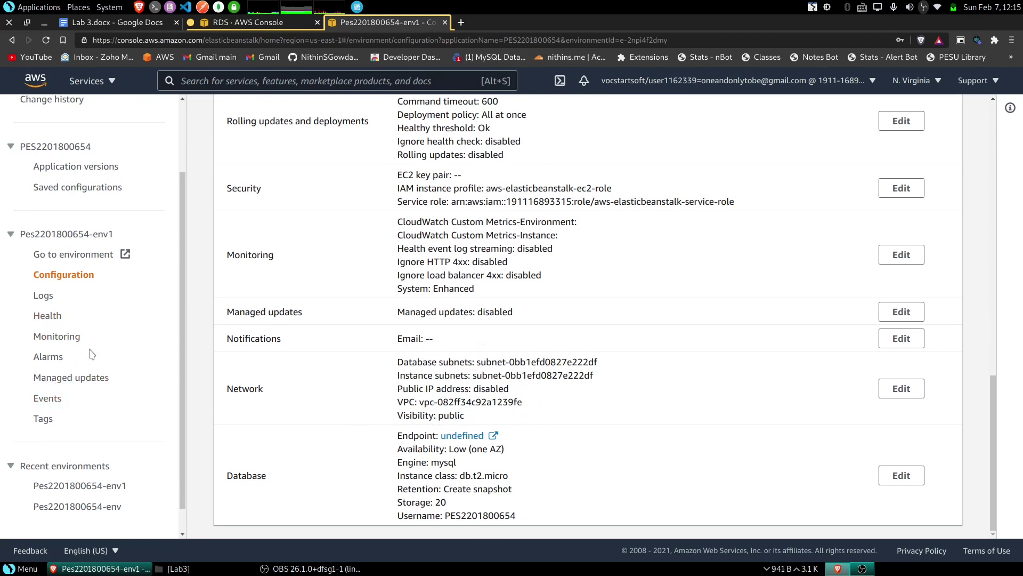
click(83, 237)
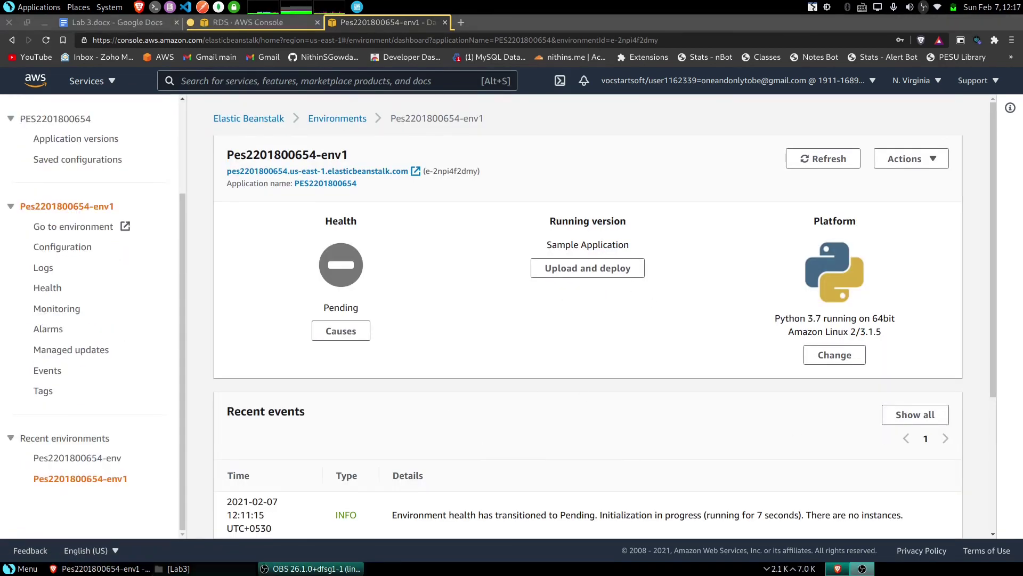
- Open s3bucket_upload.PNG from the Expected Output folder, then minimize the viewer and file manager
click(176, 568)
double_click(347, 204)
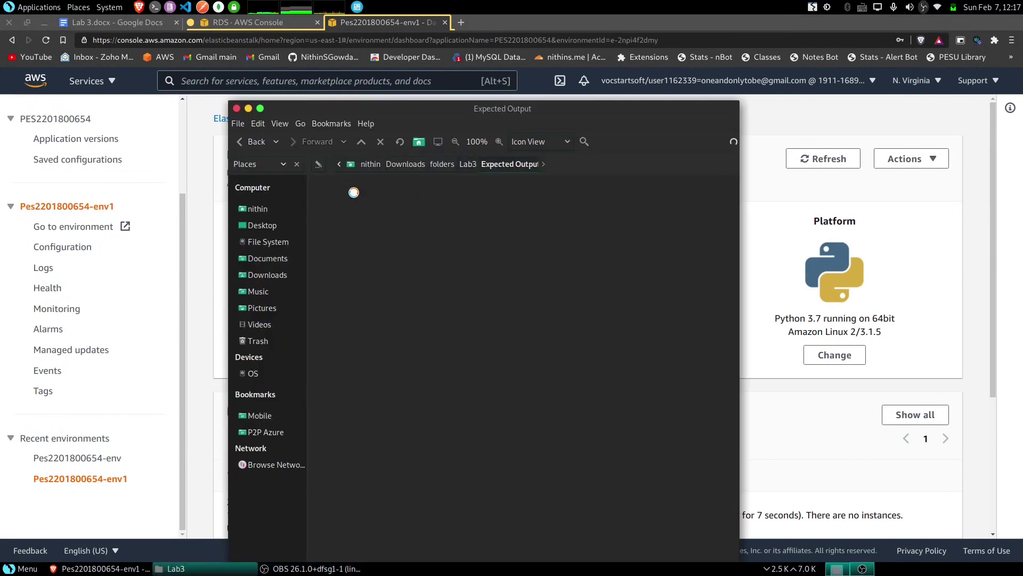
click(607, 204)
double_click(608, 205)
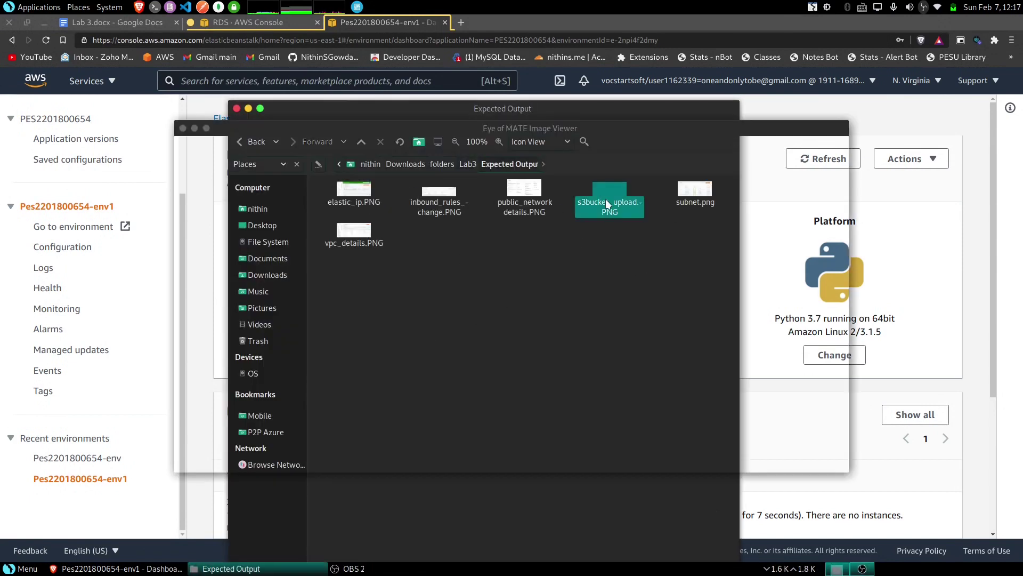
click(195, 129)
click(249, 109)
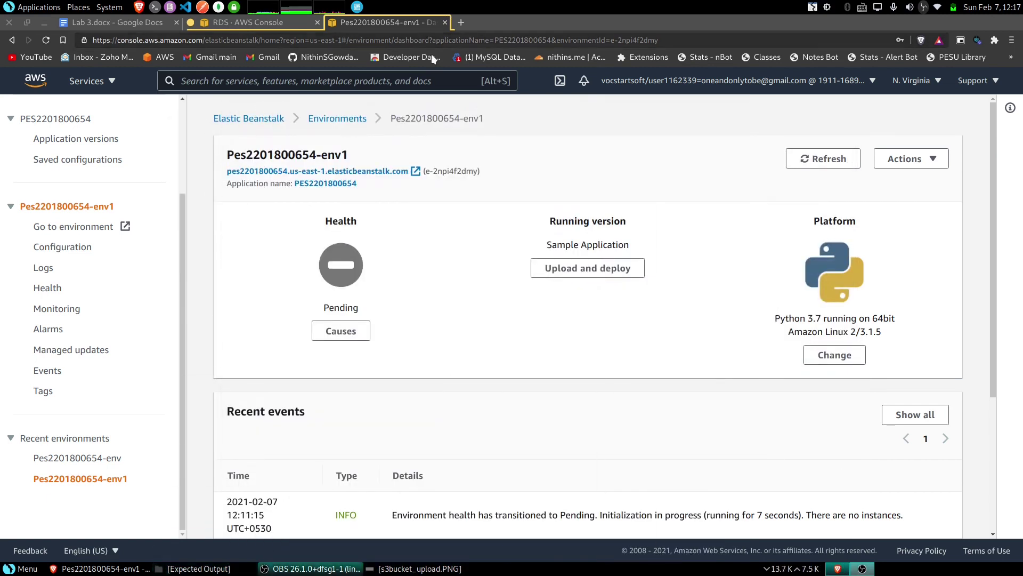
click(401, 83)
- Search the console for s3 and open the S3 service in a new tab
text(s)
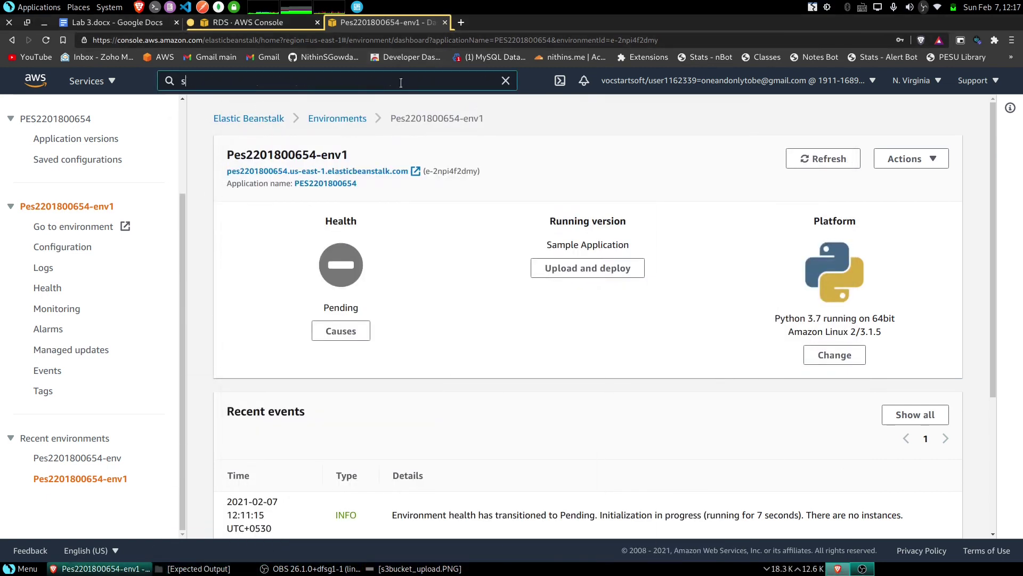
text(3)
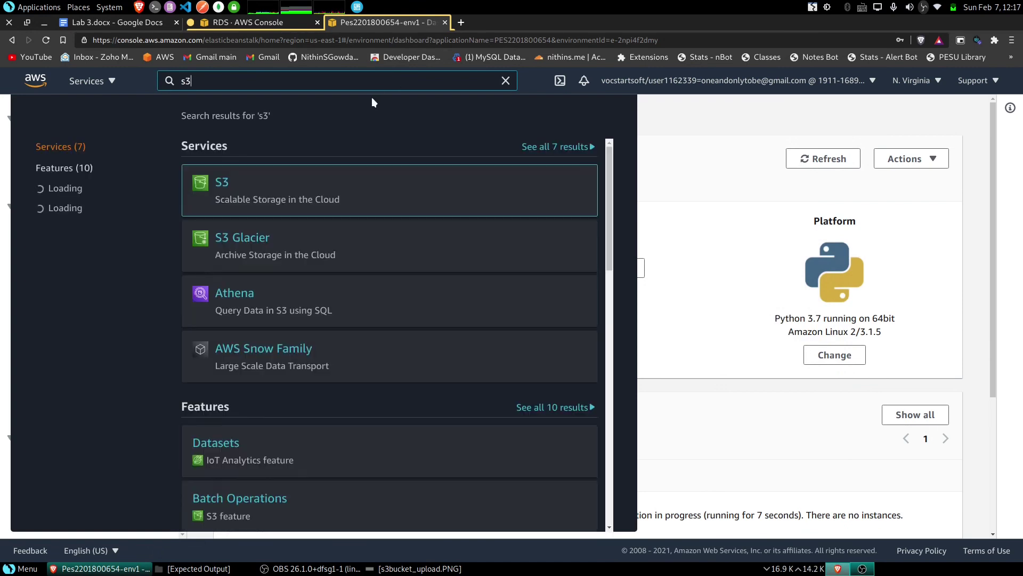
right_click(221, 184)
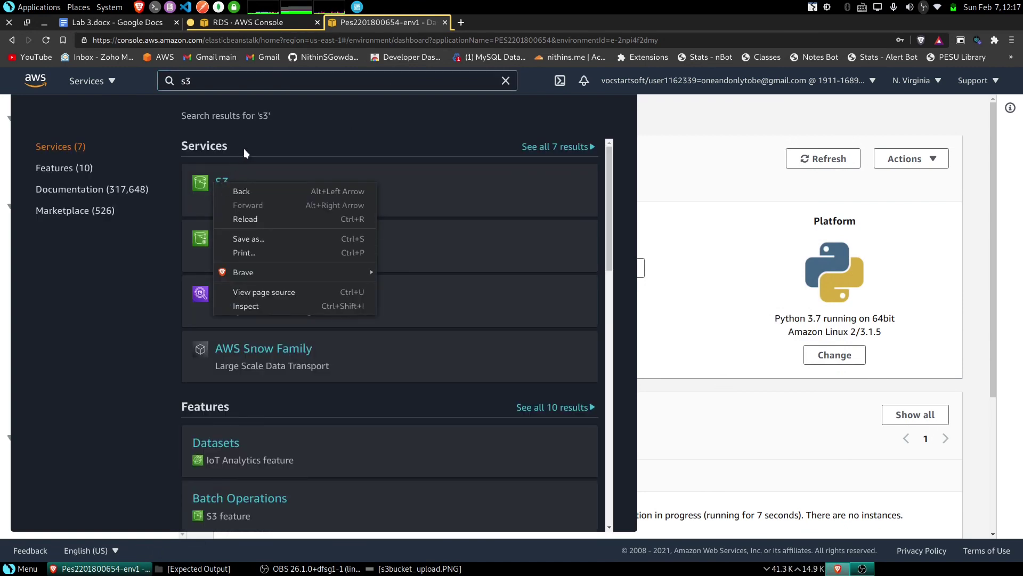
click(244, 148)
right_click(224, 182)
click(240, 191)
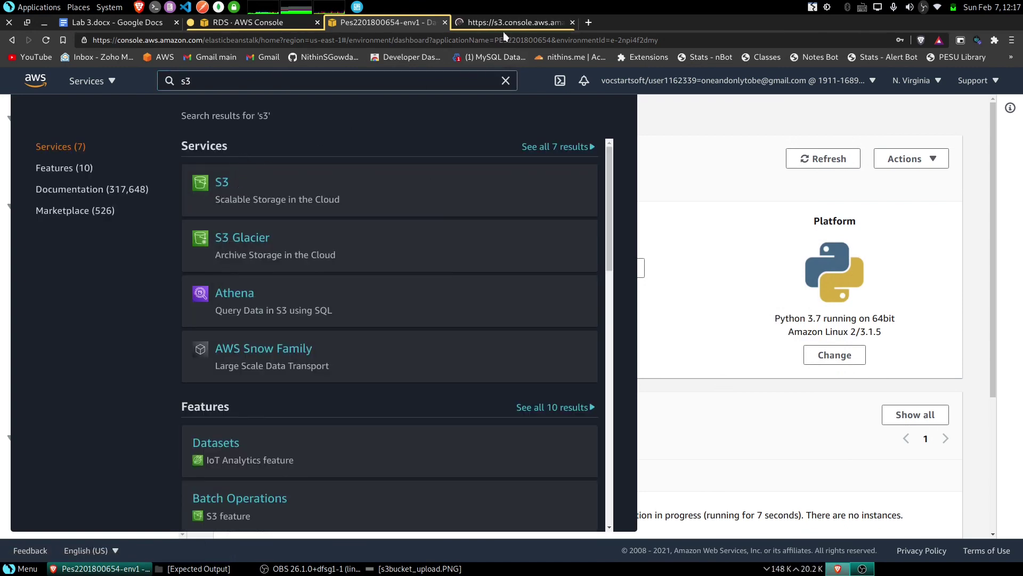
click(500, 24)
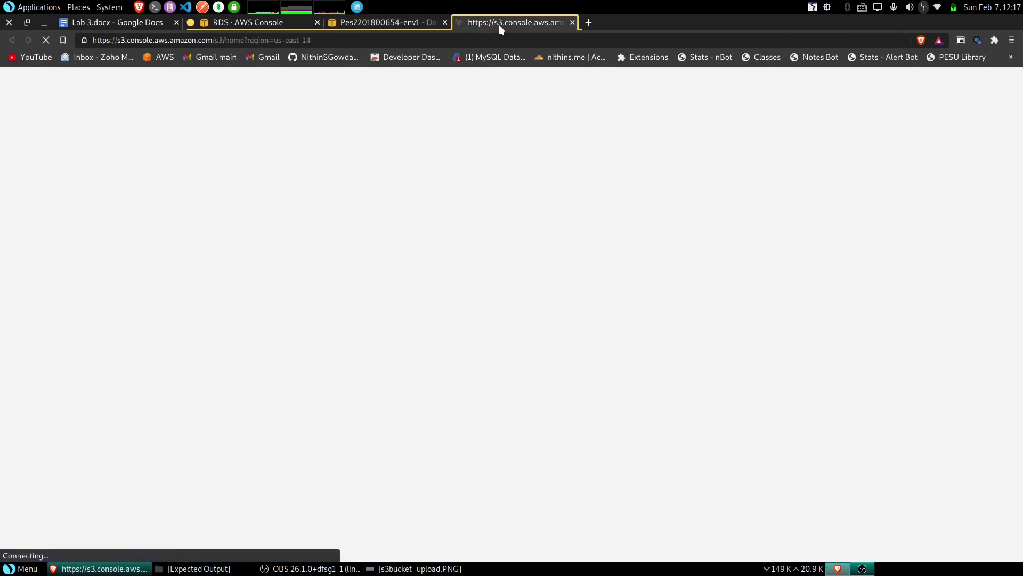
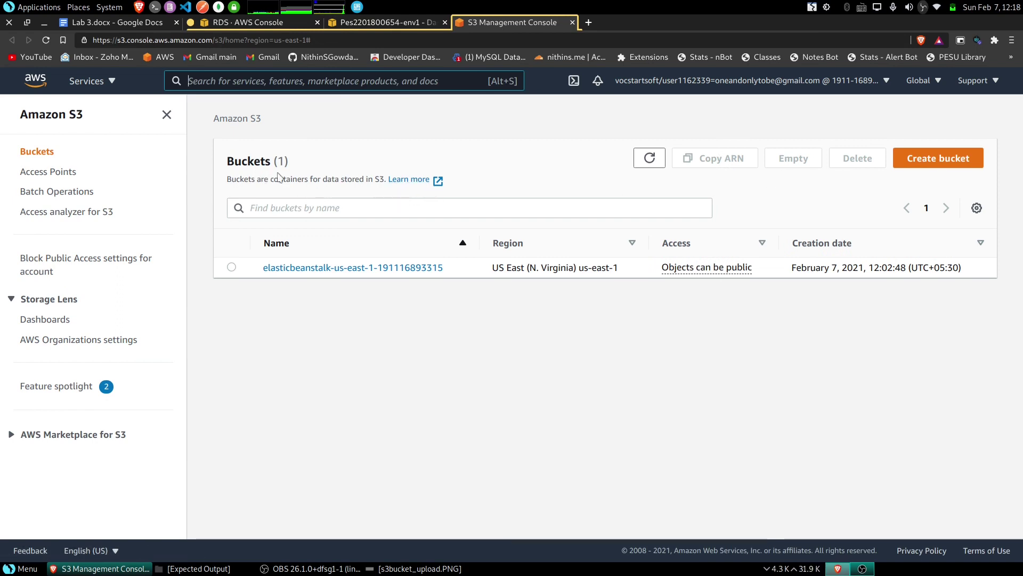
- Fill in a new S3 bucket with a mixed-case name and submit it with default settings
click(968, 163)
click(138, 281)
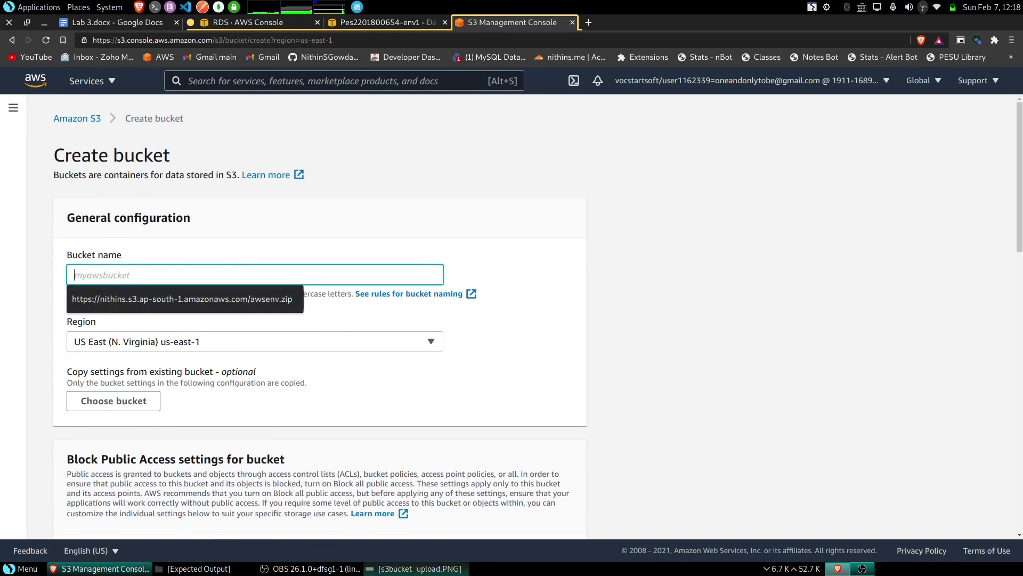
click(416, 568)
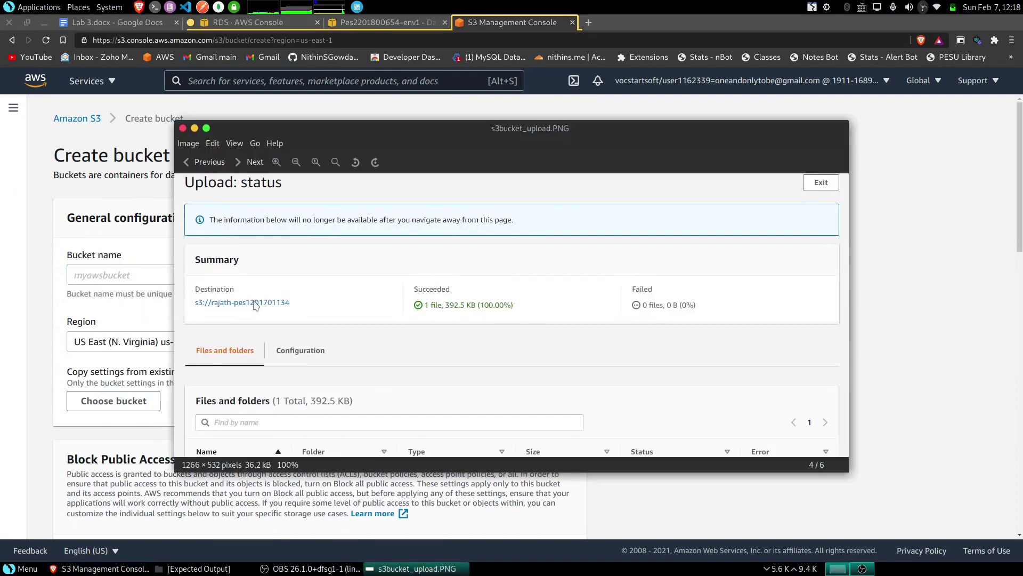
click(126, 281)
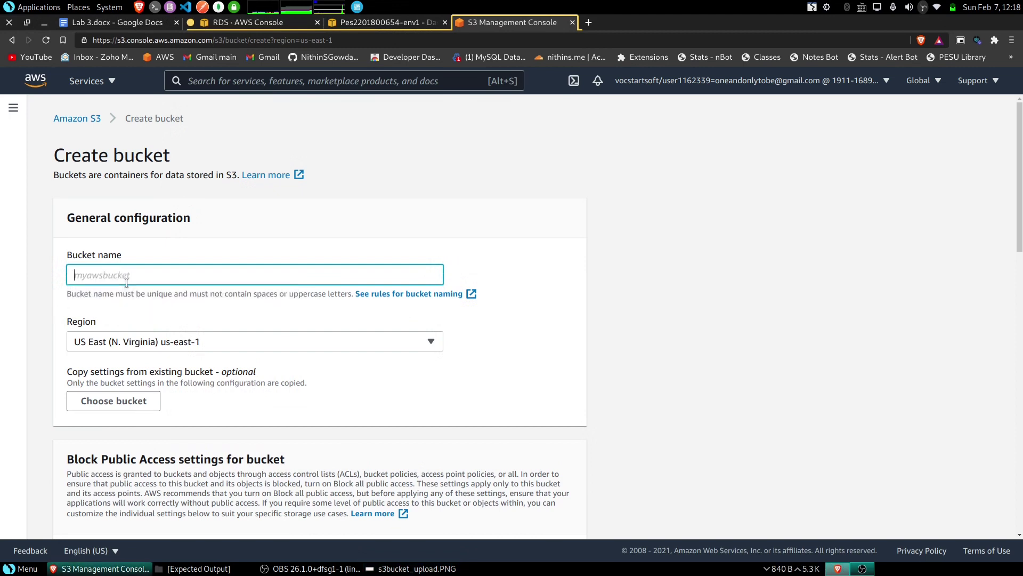
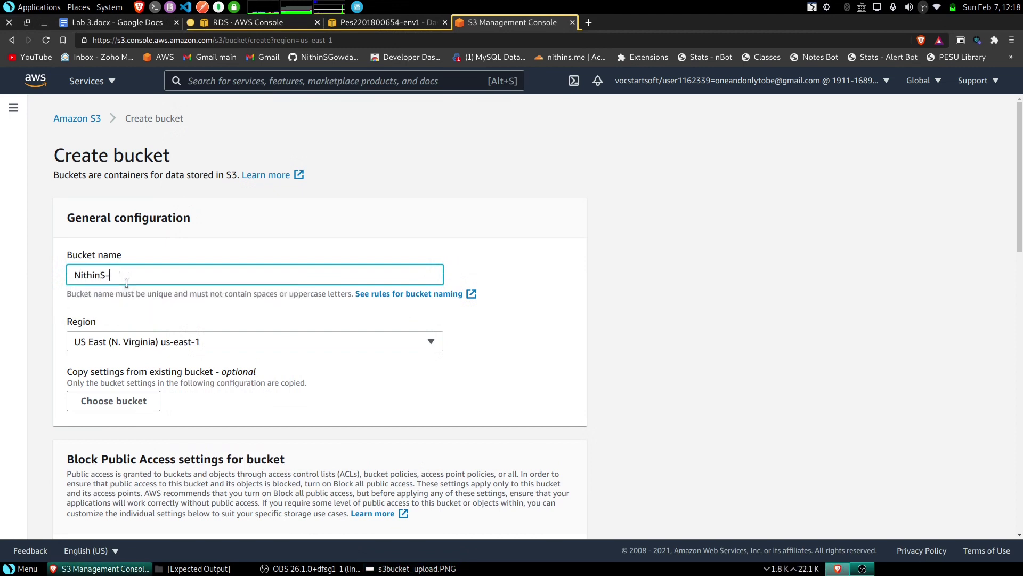
click(251, 314)
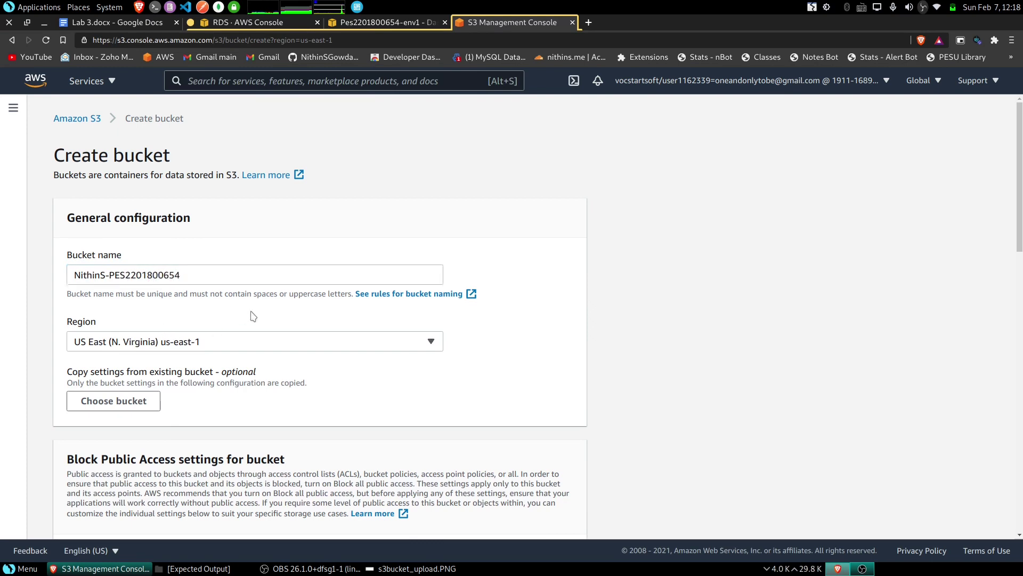
scroll(331, 338, down, 2)
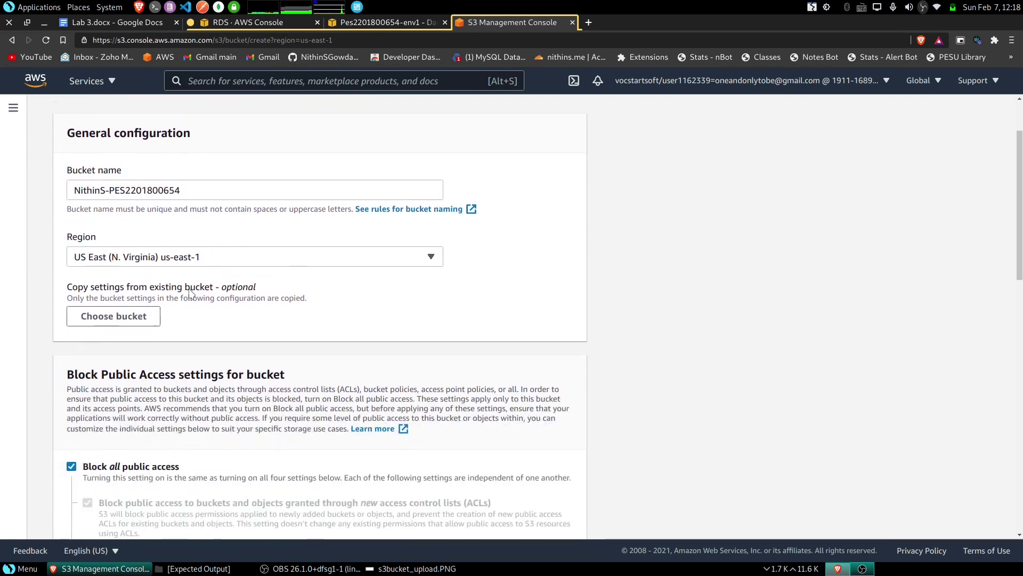
scroll(165, 298, down, 2)
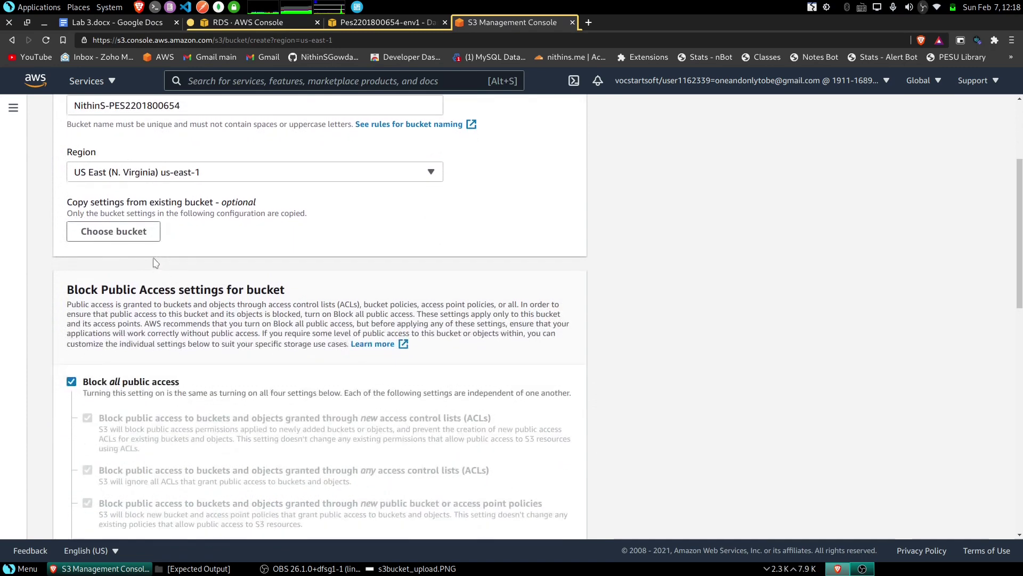
scroll(157, 288, down, 5)
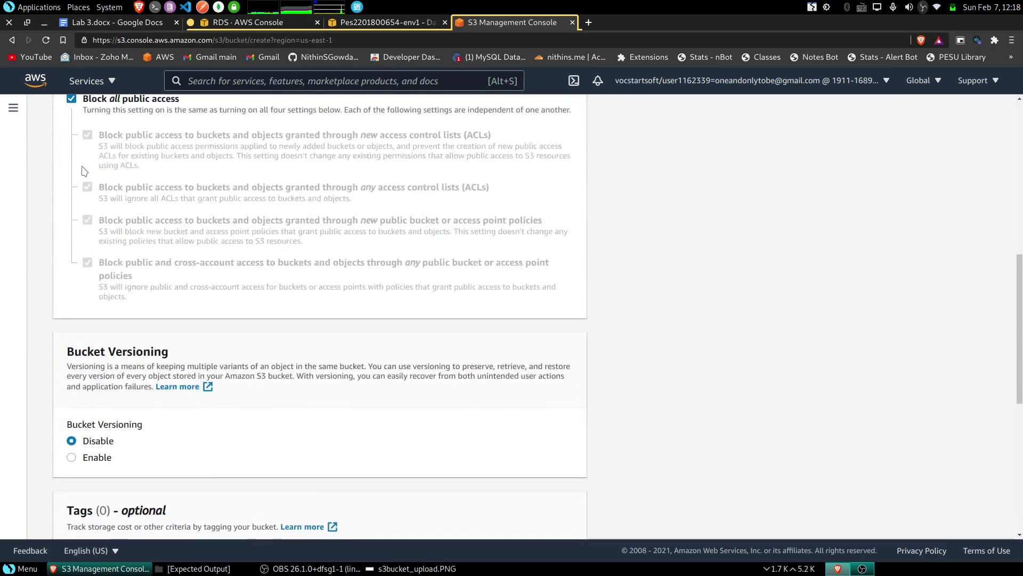
scroll(100, 206, down, 2)
scroll(121, 274, down, 5)
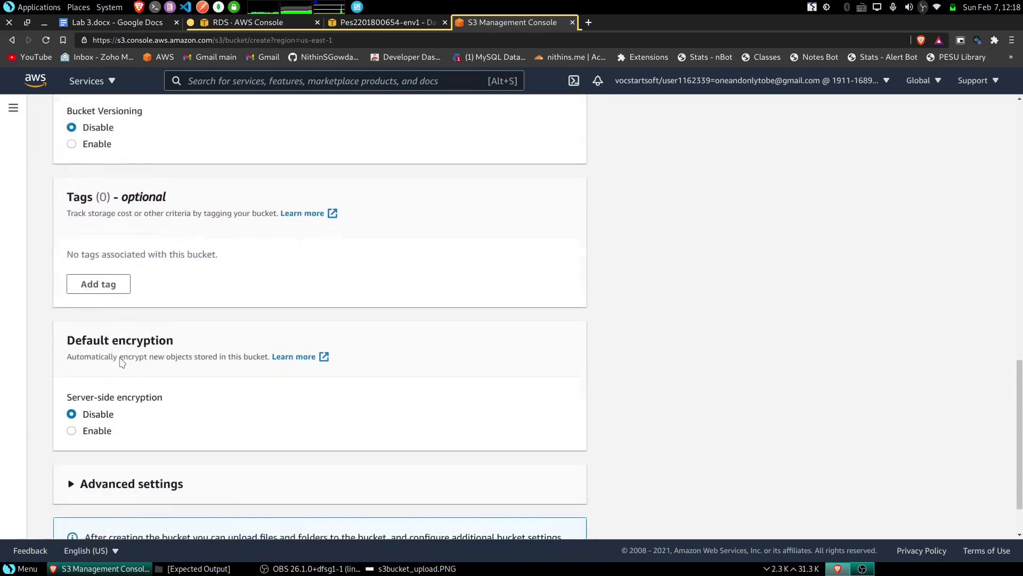
click(543, 521)
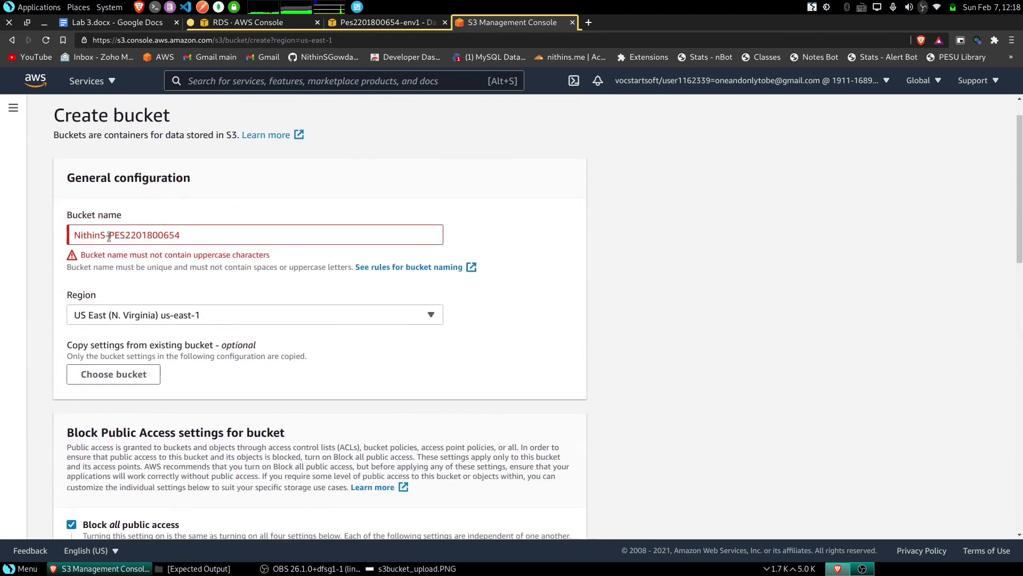
- Change the bucket name to all lowercase and create the bucket in us-east-1
click(109, 235)
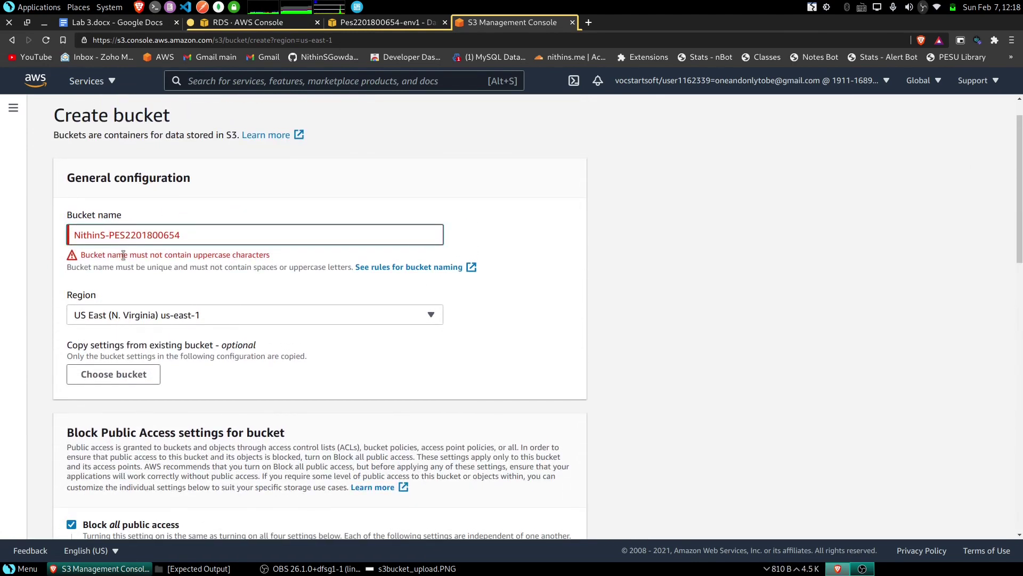
key(BackSpace)
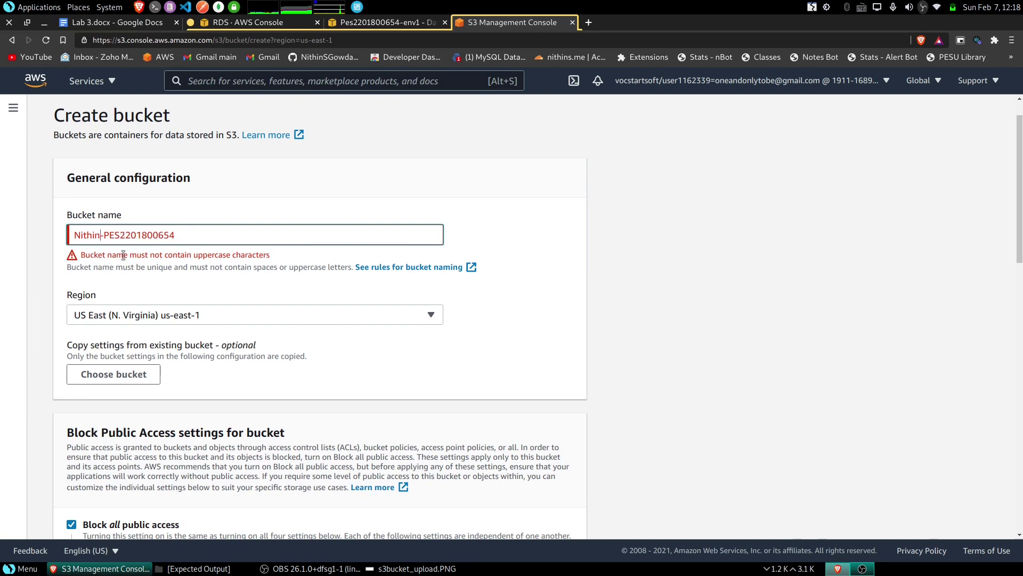
text(s)
key(Left)
key(Left)
key(Left)
key(Left)
key(Left)
key(Left)
key(BackSpace)
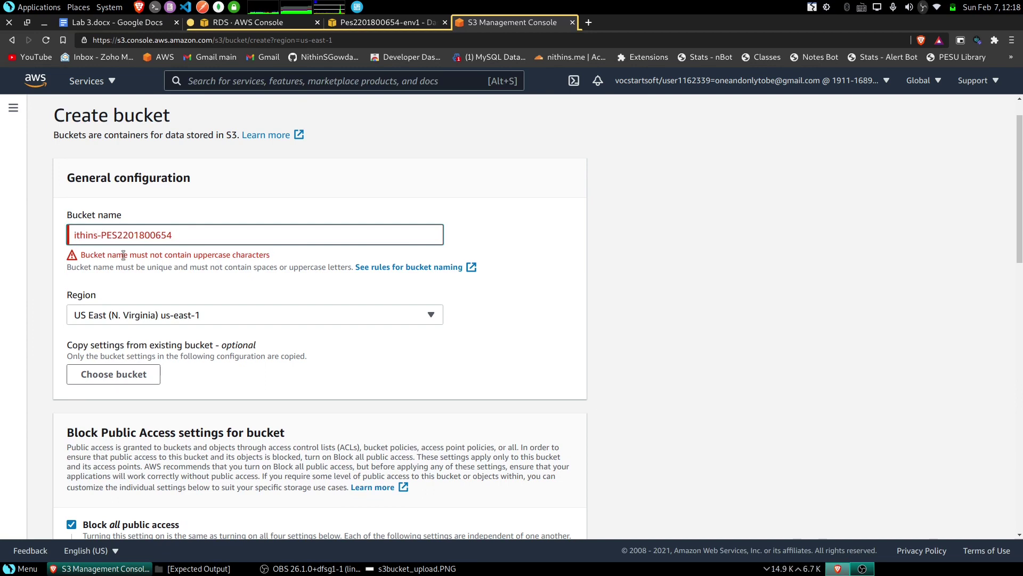
text(n)
click(614, 235)
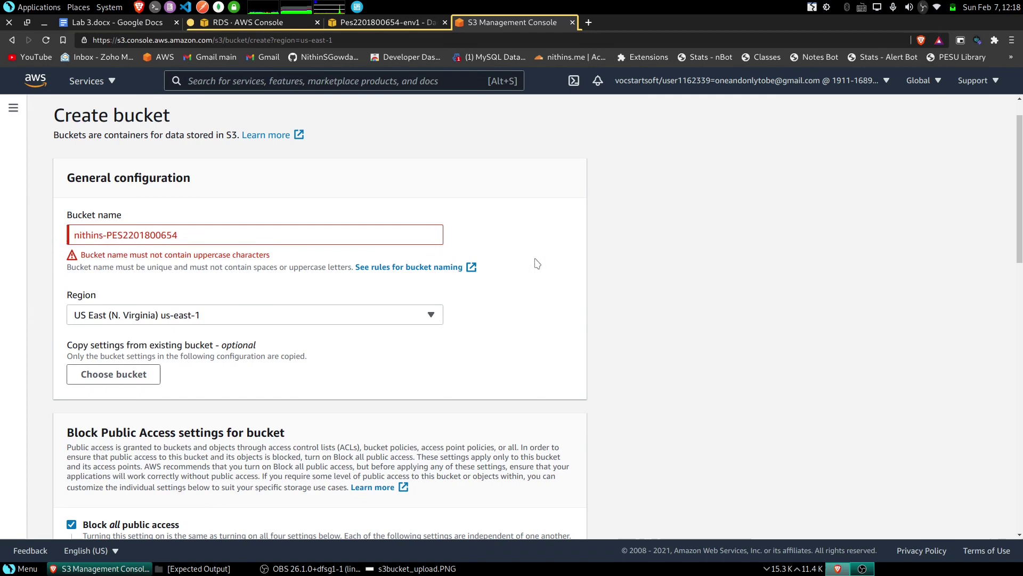
click(122, 236)
key(BackSpace)
key(BackSpace)
key(BackSpace)
text(pes)
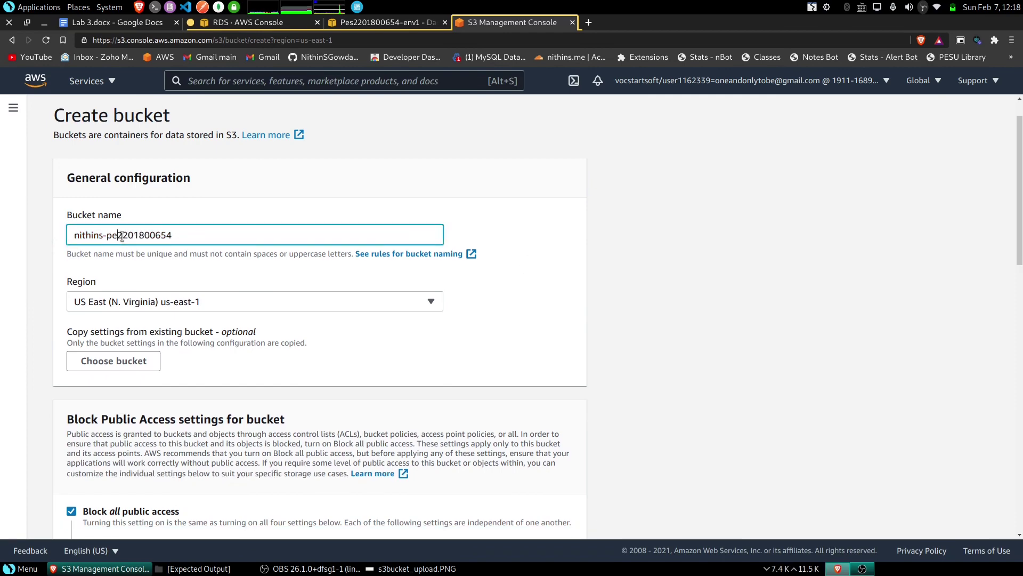
scroll(538, 258, down, 15)
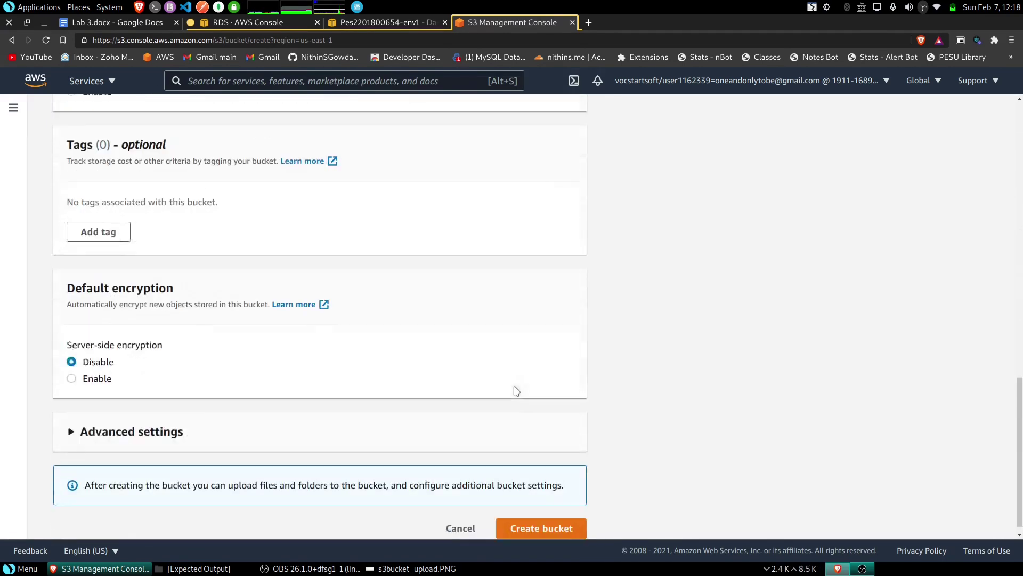
click(541, 521)
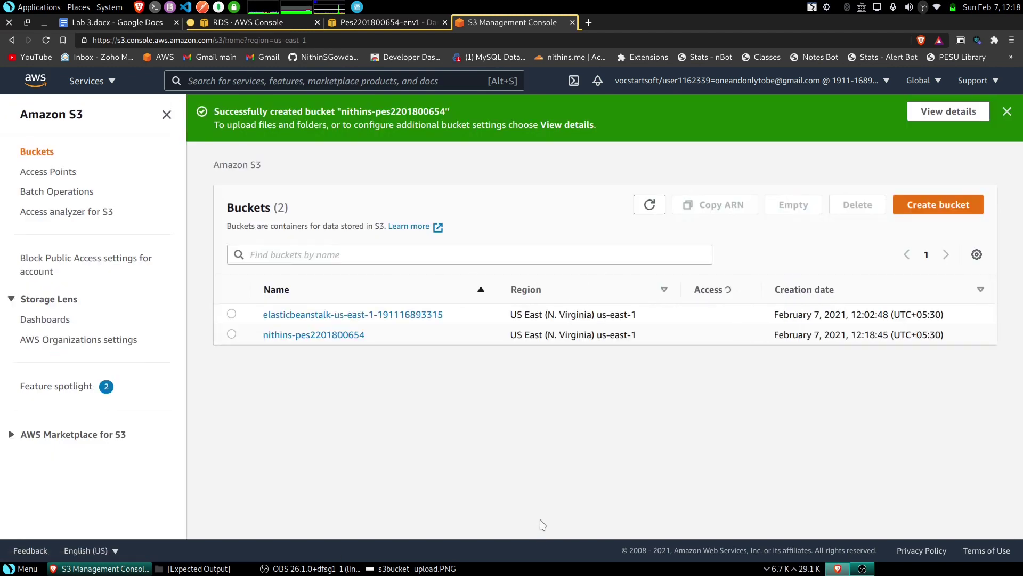
click(299, 335)
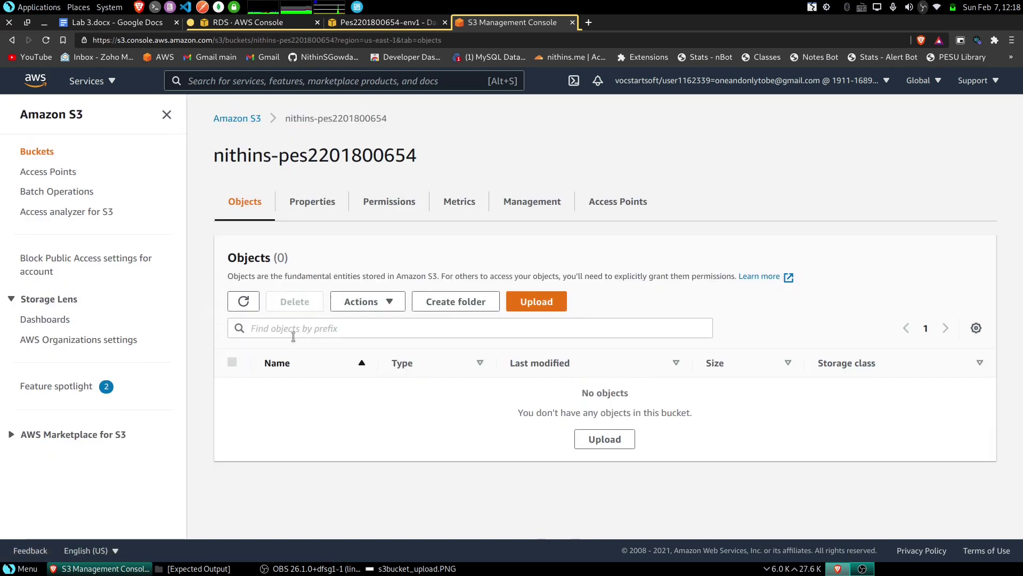
click(554, 302)
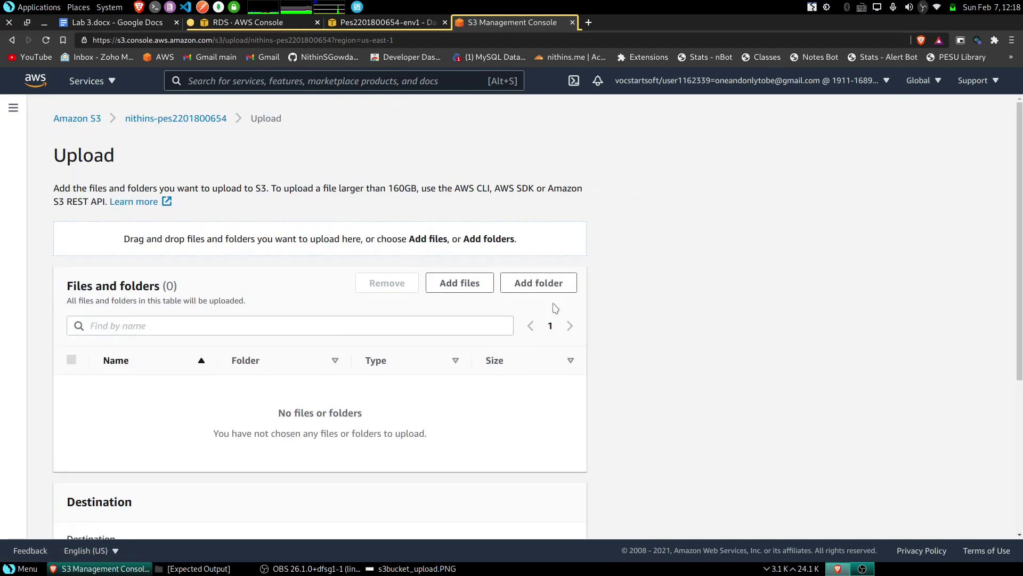
click(456, 284)
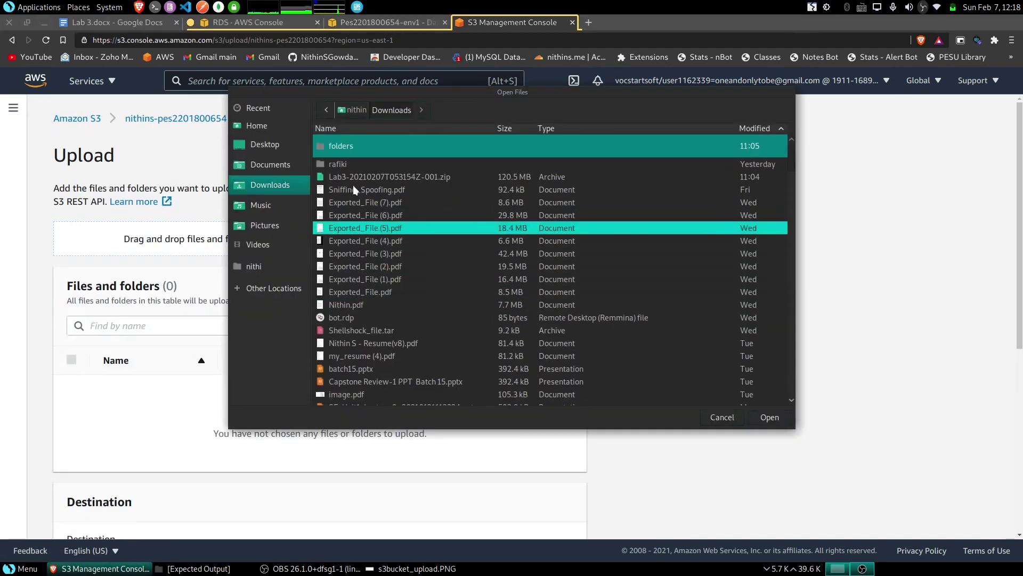
double_click(350, 146)
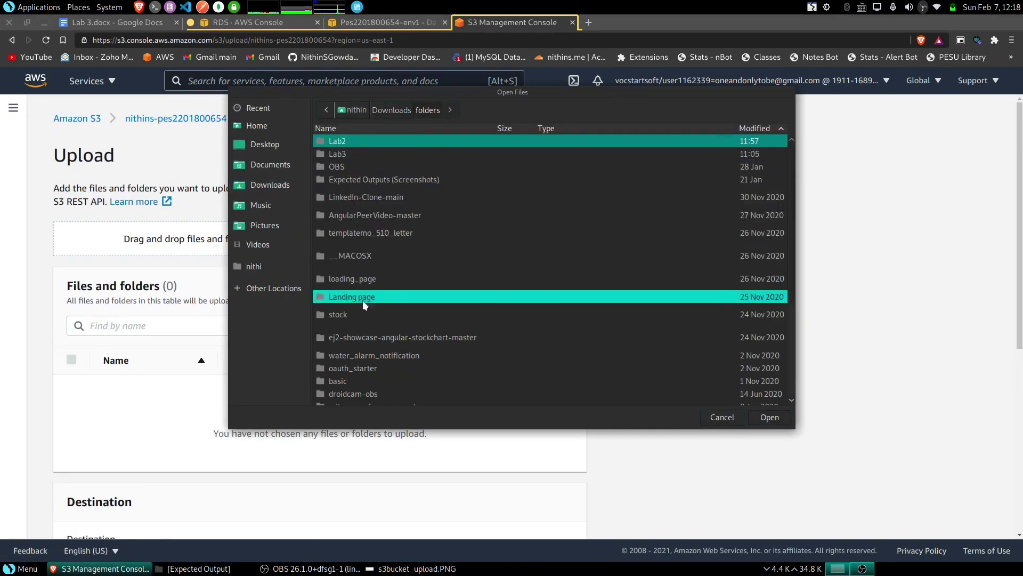
double_click(358, 141)
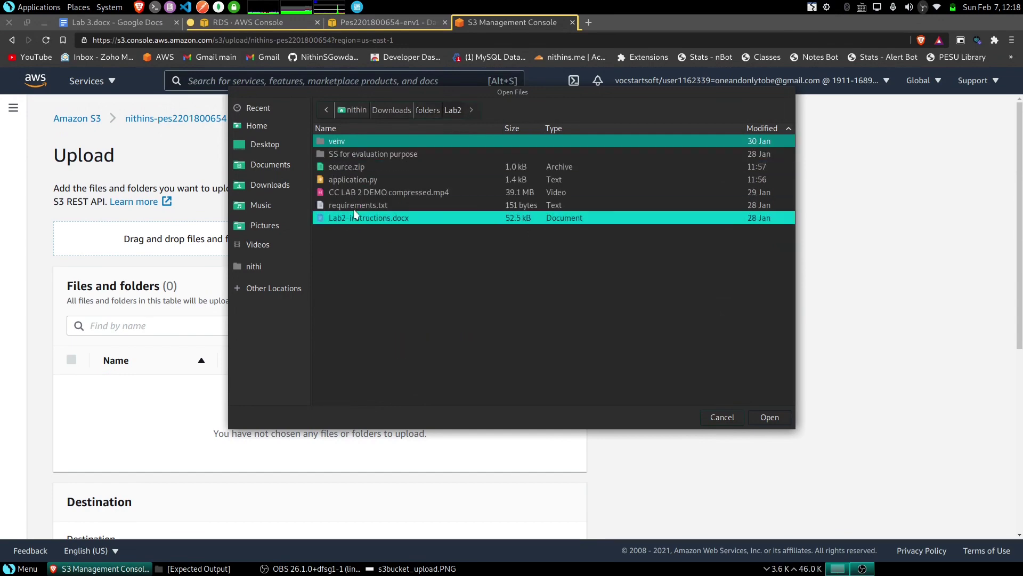
click(373, 167)
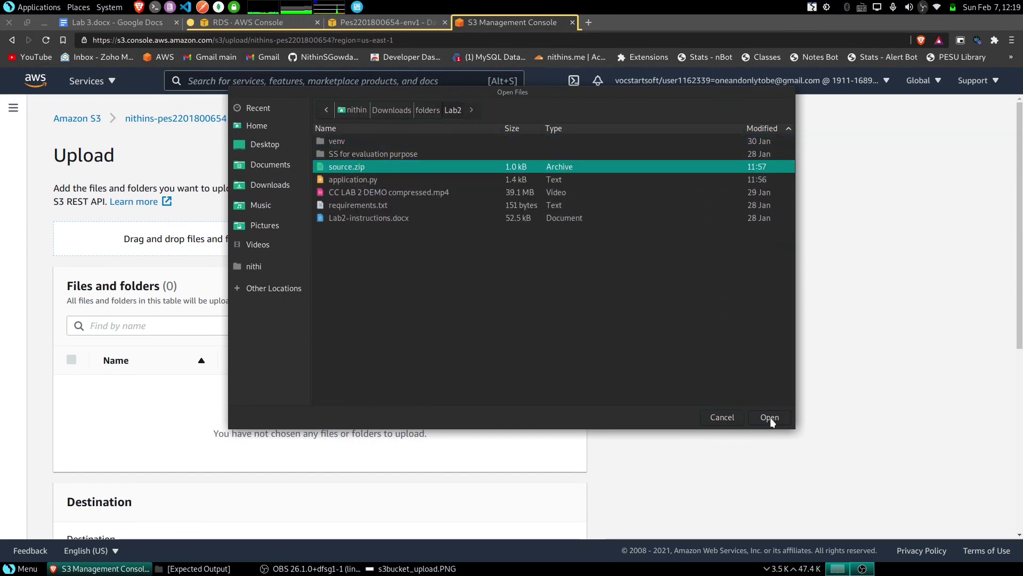
click(770, 417)
scroll(537, 384, down, 5)
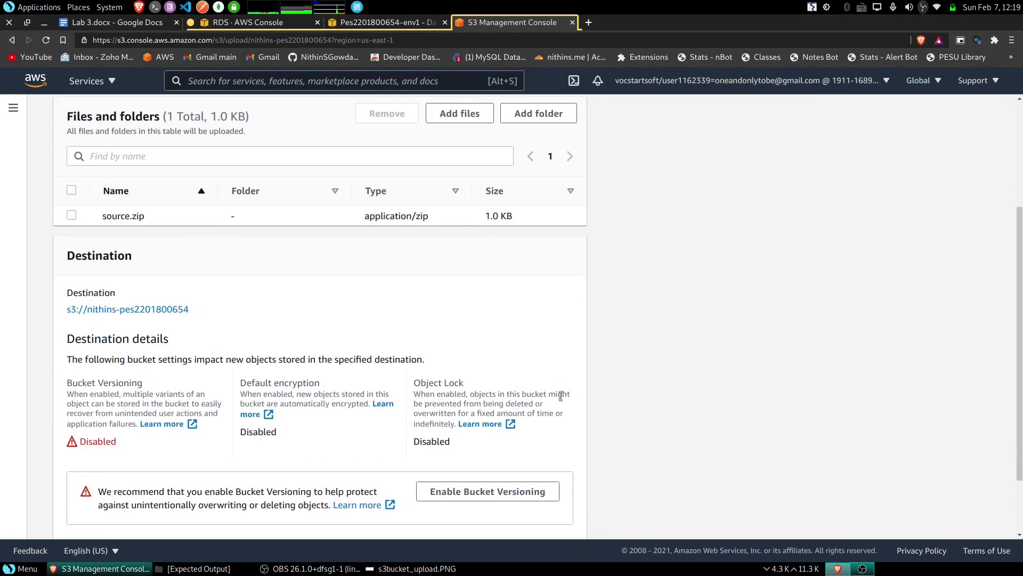
click(556, 516)
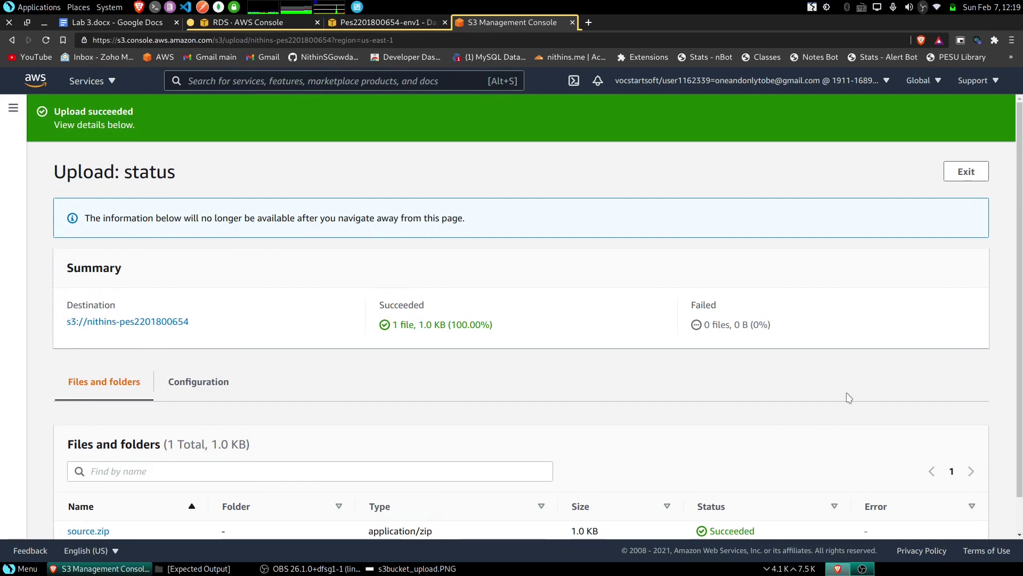
key(Print)
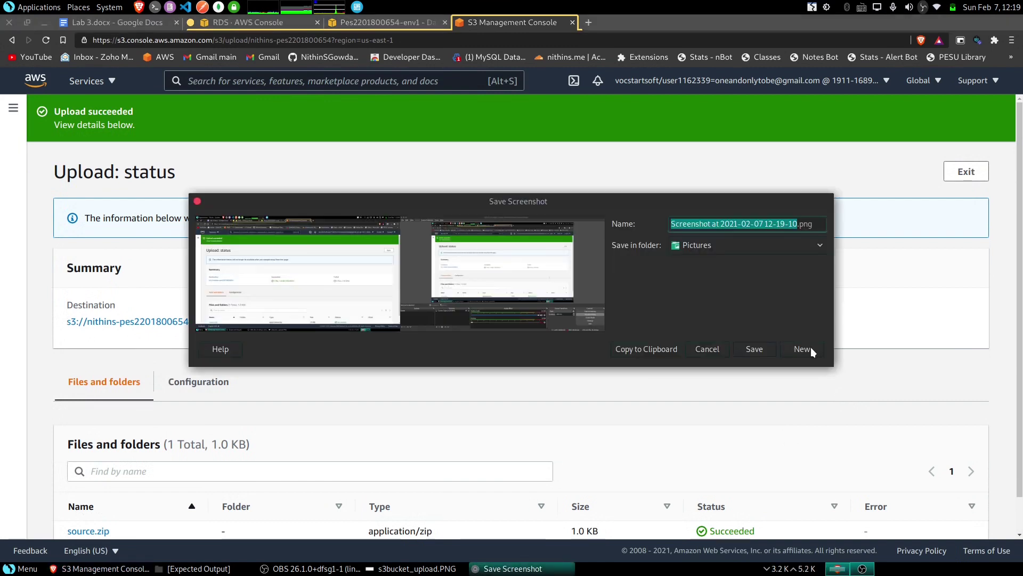
click(807, 347)
click(474, 232)
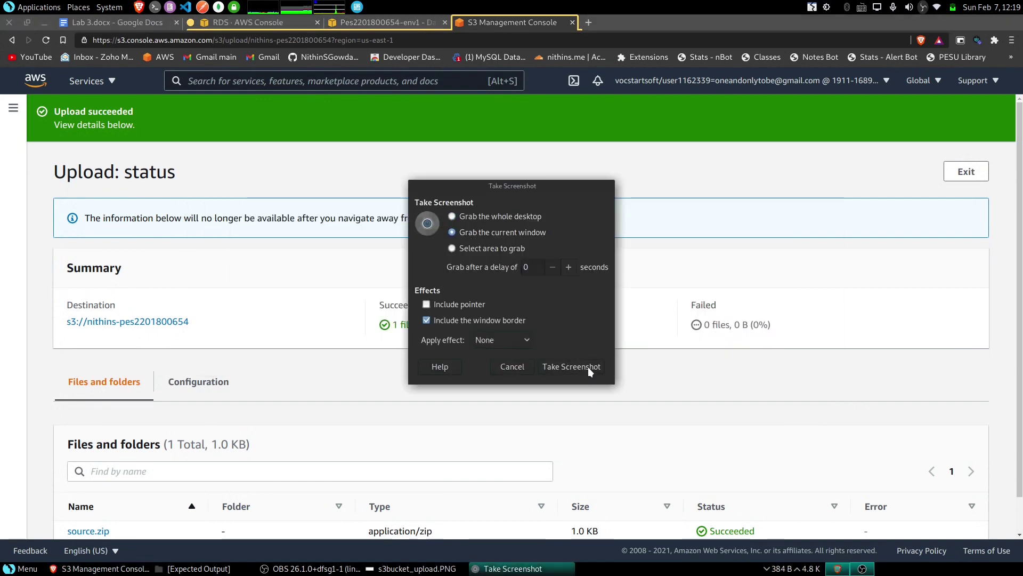
click(588, 367)
click(652, 346)
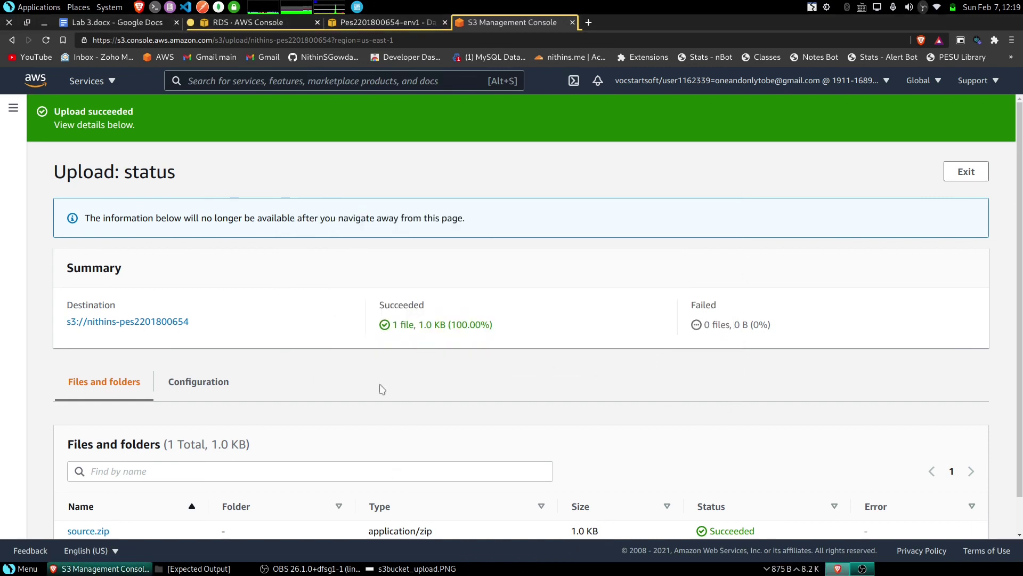
click(413, 569)
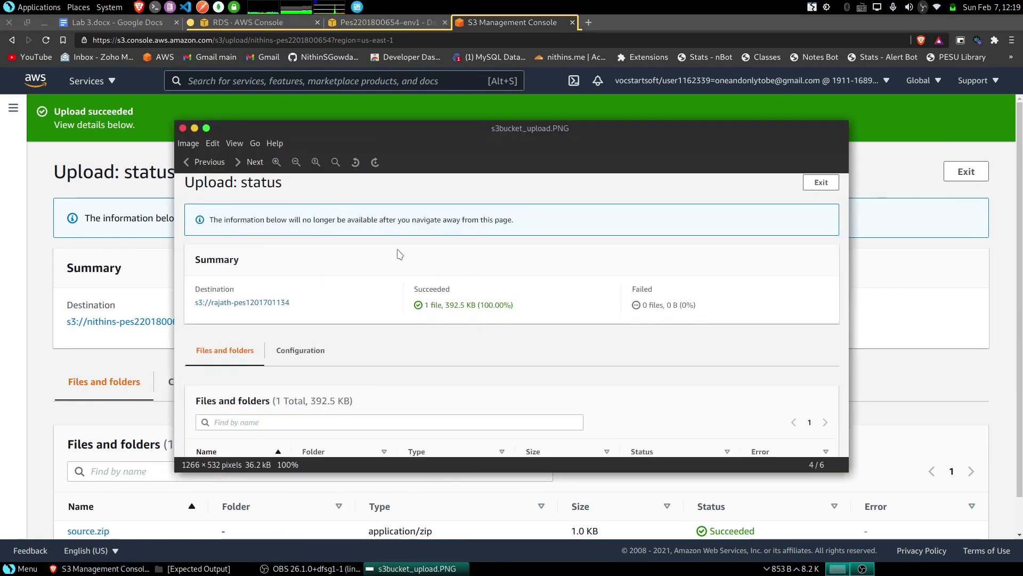
drag(414, 130, 541, 168)
click(300, 168)
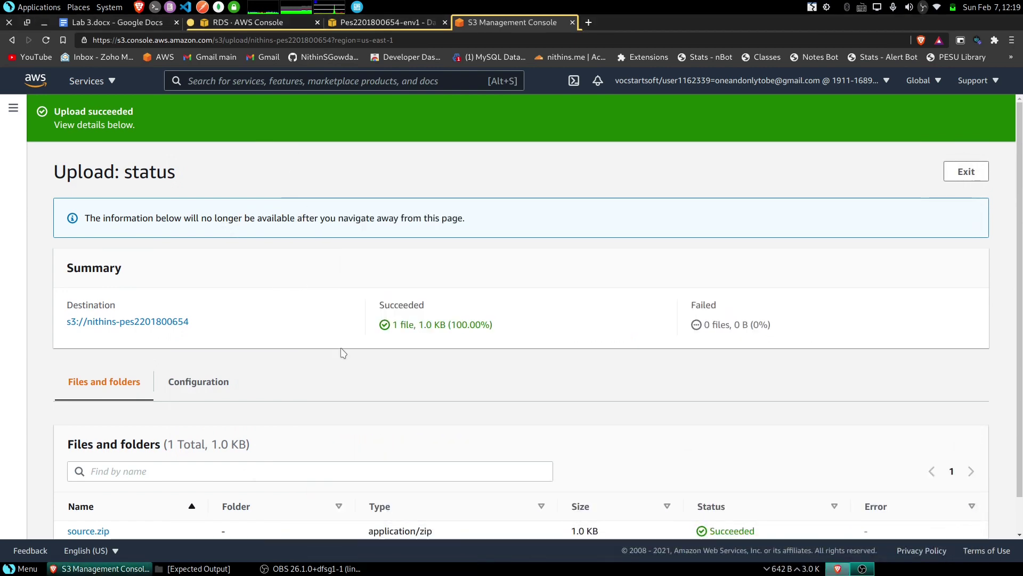
scroll(267, 296, down, 2)
scroll(254, 304, up, 2)
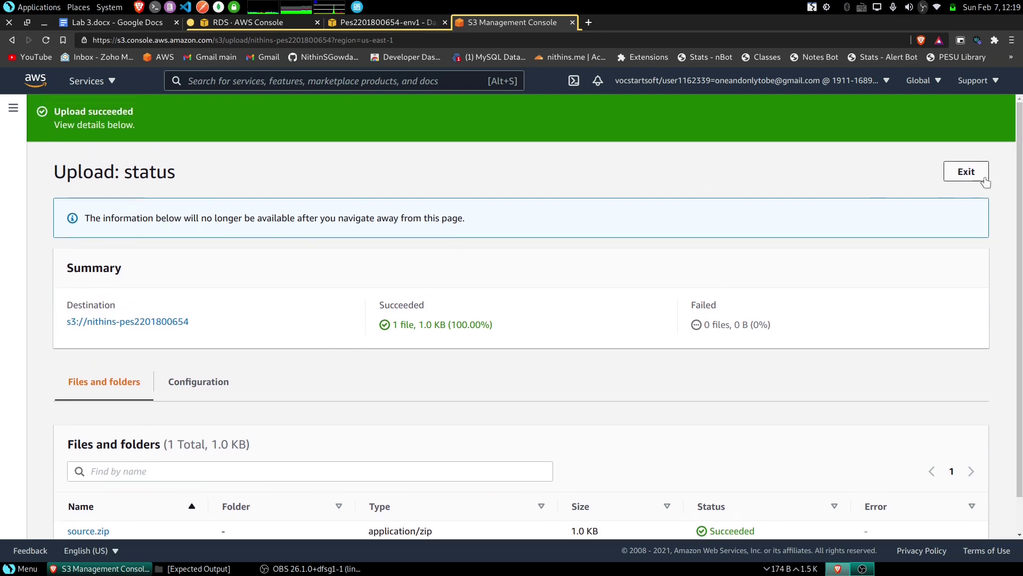
- Permanently delete source.zip from the new bucket, confirming with the phrase 'permanently delete'
click(967, 173)
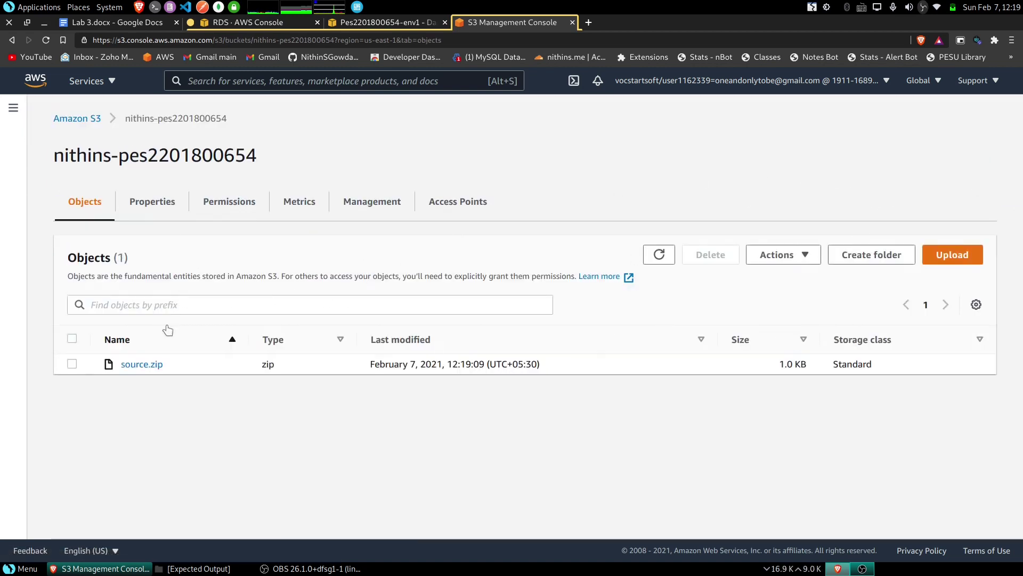
click(72, 364)
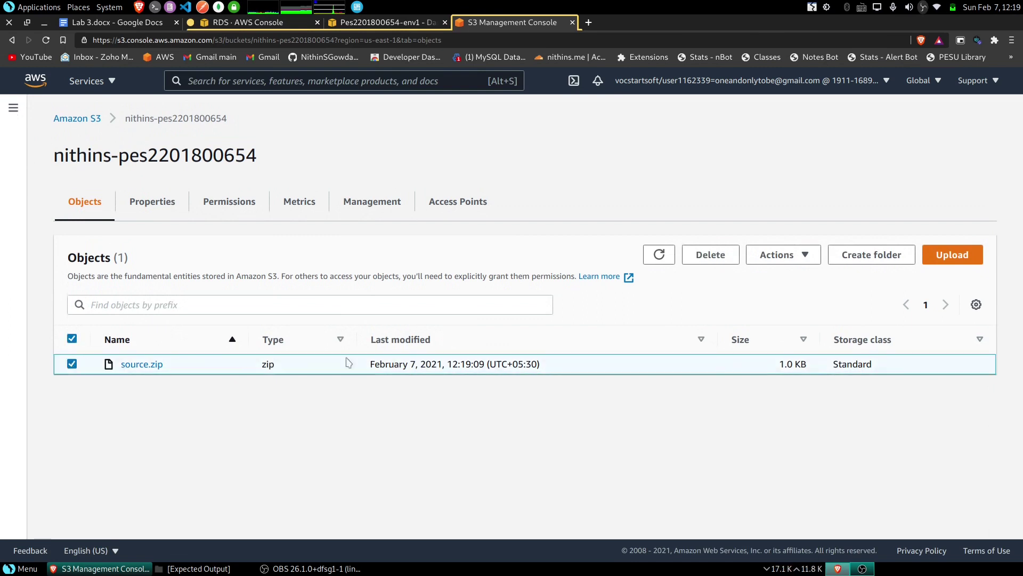
click(710, 256)
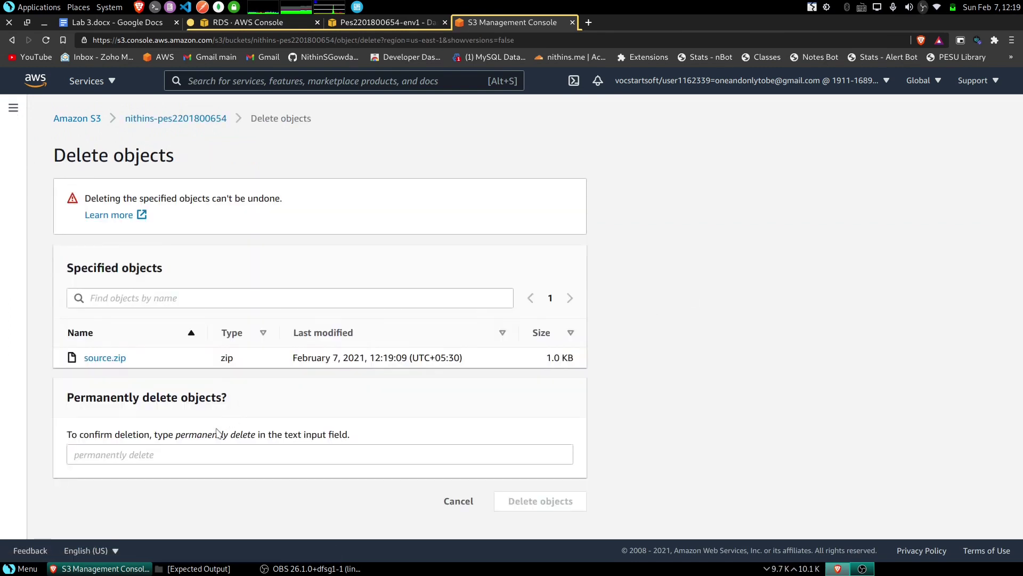
click(183, 454)
drag(176, 434, 258, 438)
key(ctrl+c)
click(249, 454)
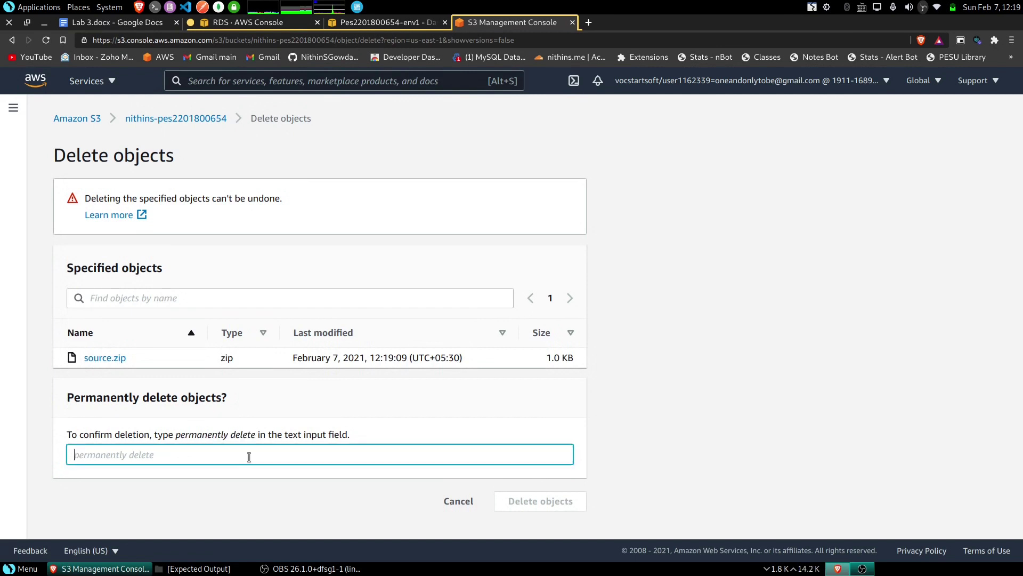
key(ctrl+v)
click(559, 501)
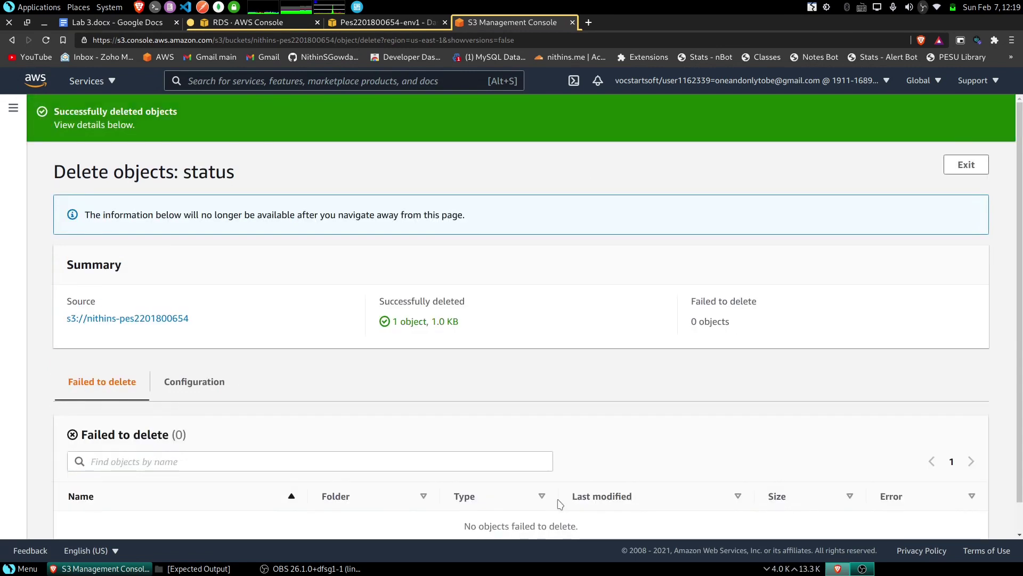
click(966, 164)
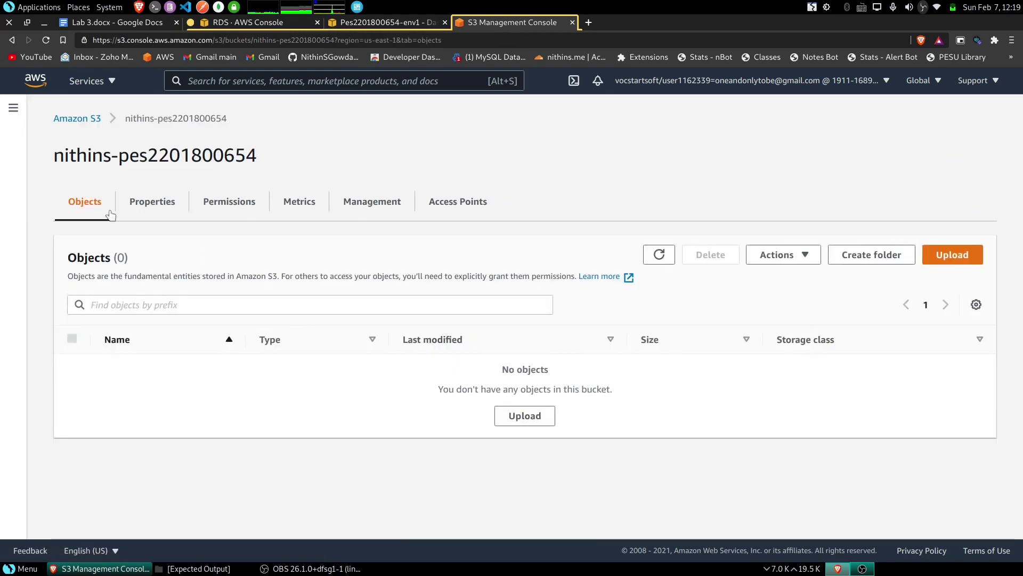
- Select the emptied new bucket in the bucket list and delete it, confirming with its pasted name
click(88, 118)
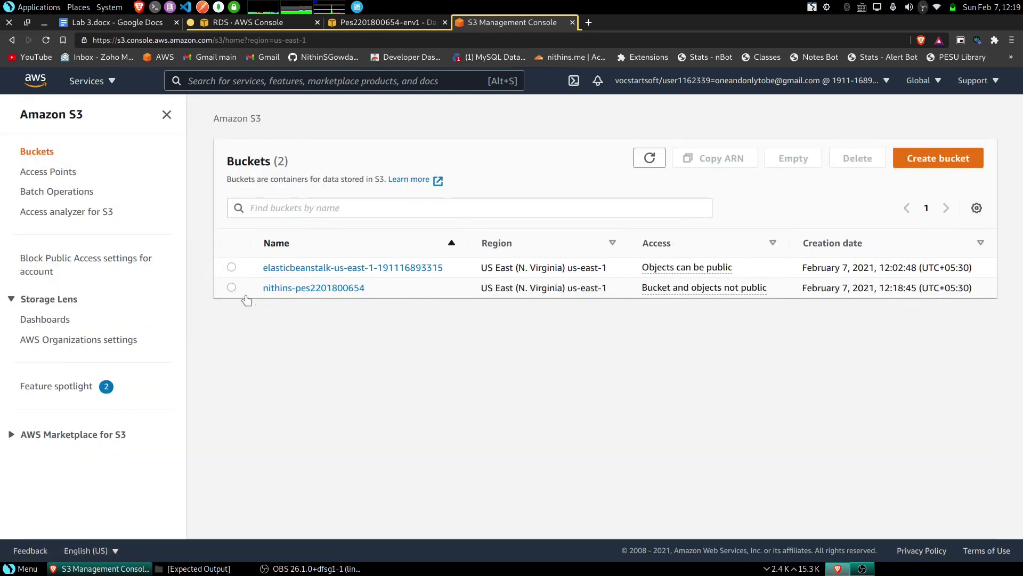
click(232, 288)
click(857, 158)
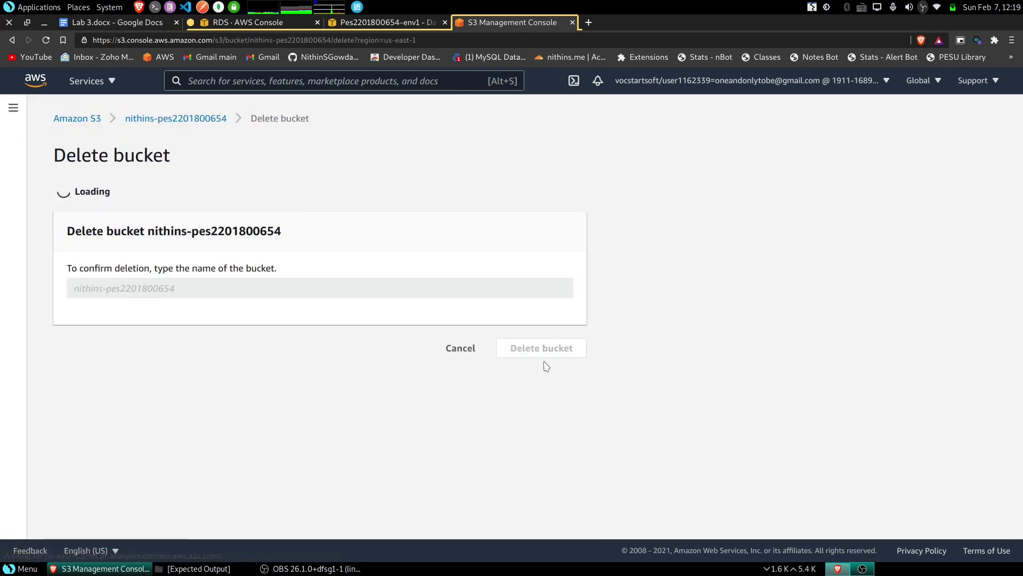
drag(150, 277, 373, 281)
key(ctrl+c)
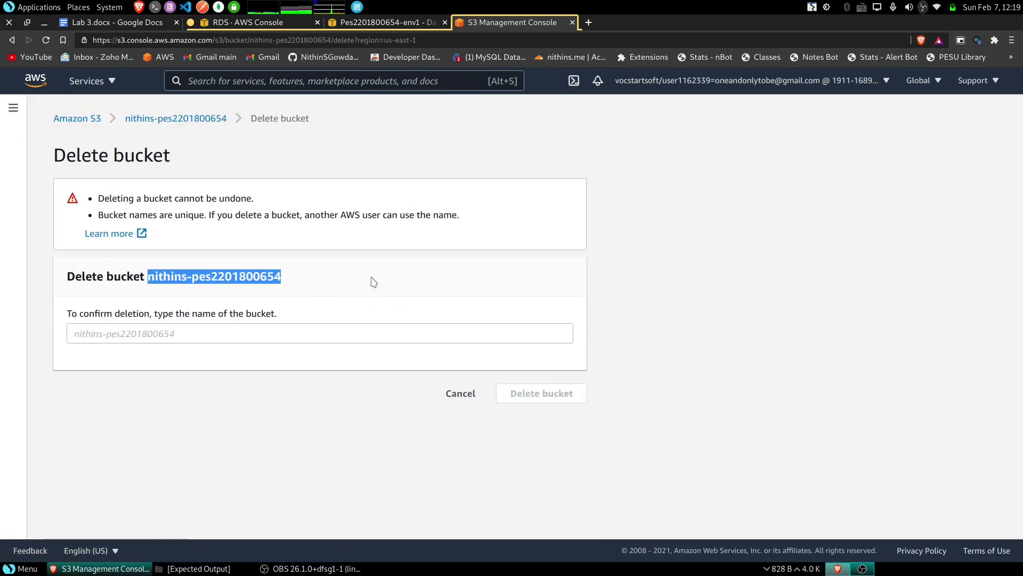
click(309, 333)
key(ctrl+v)
click(565, 394)
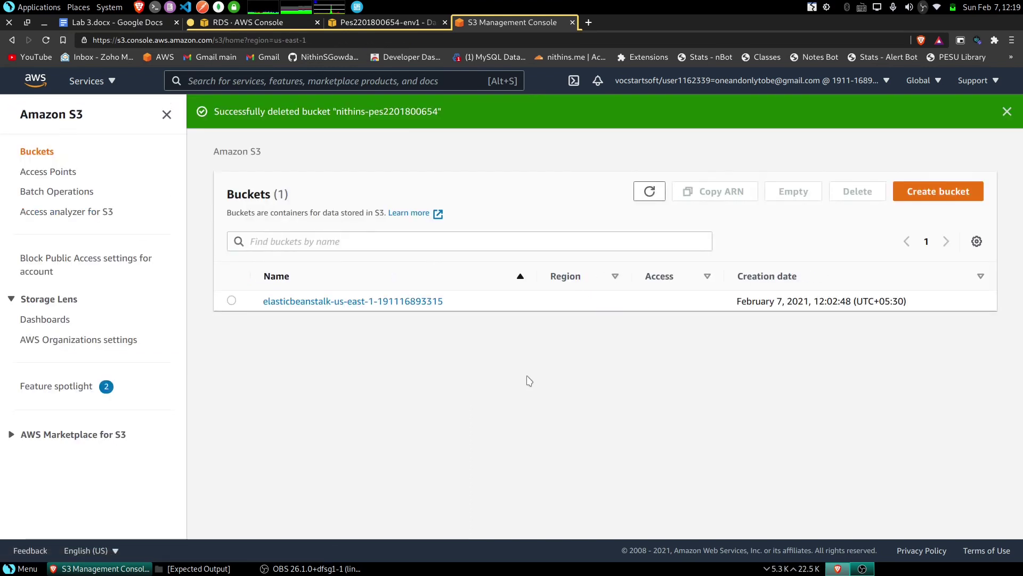
click(385, 24)
- Terminate the env1 Elastic Beanstalk environment, confirming with its pasted environment name
click(916, 189)
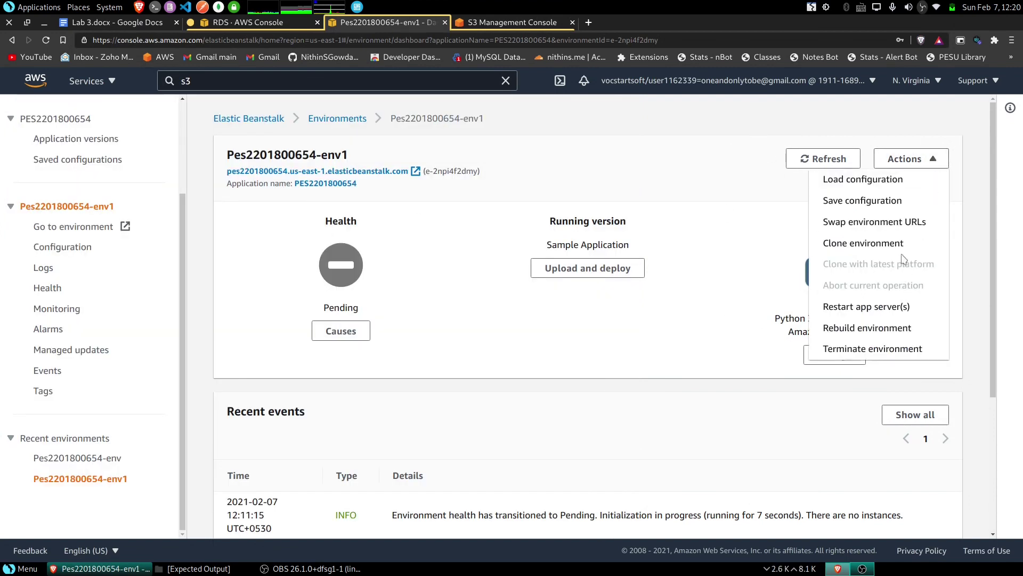
scroll(866, 320, down, 1)
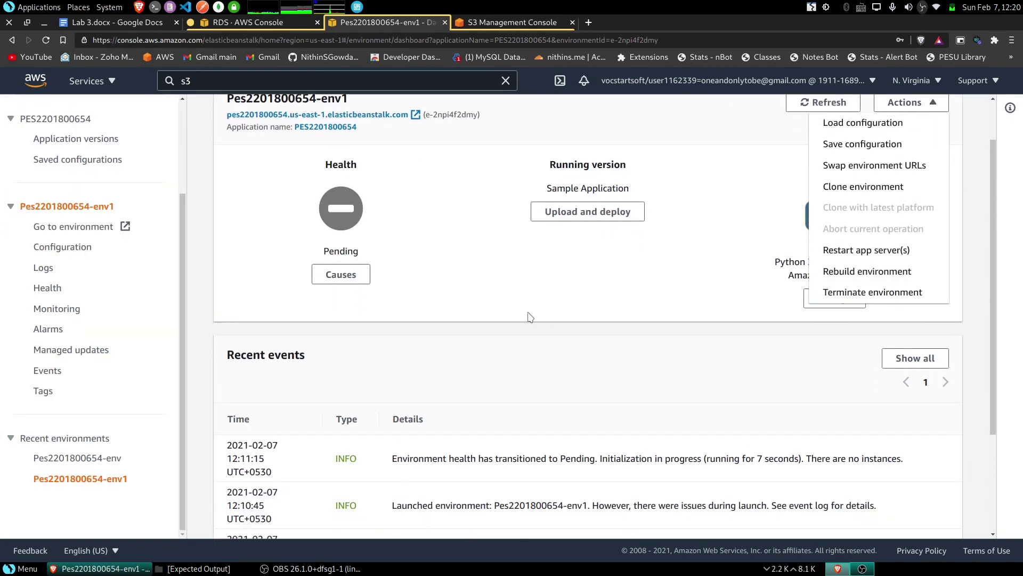
scroll(912, 349, up, 1)
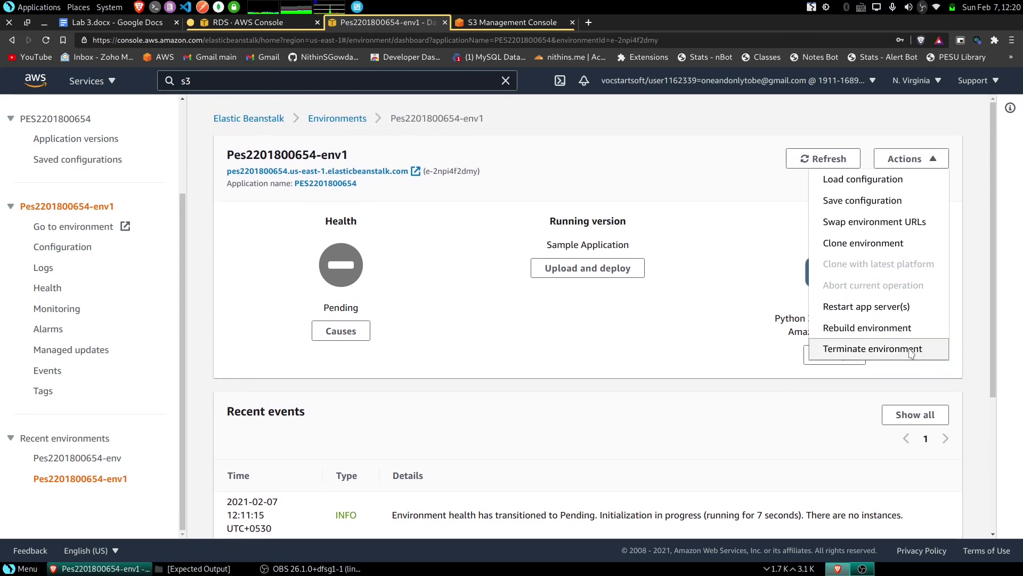
click(912, 352)
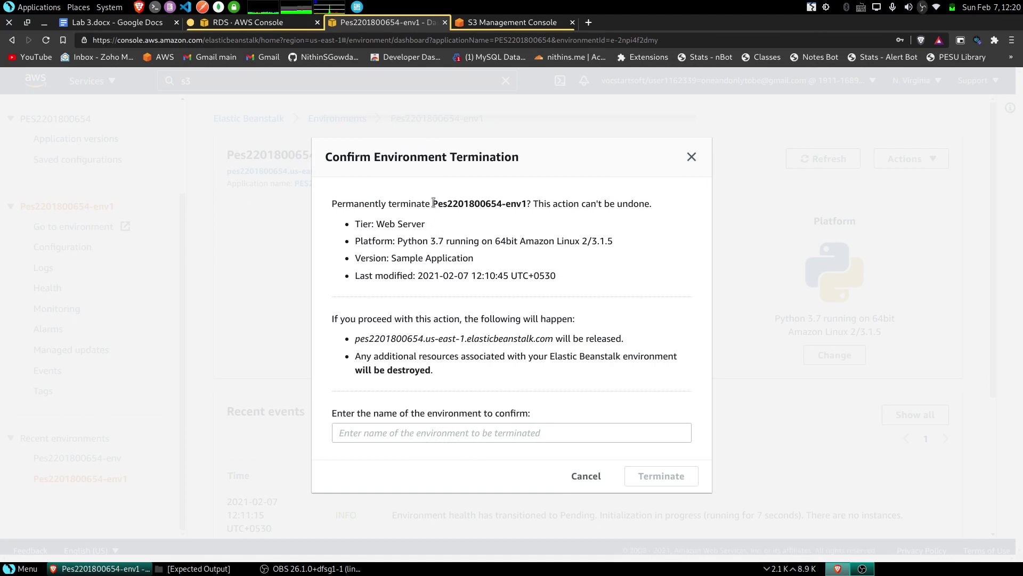
drag(432, 204, 533, 204)
key(ctrl+c)
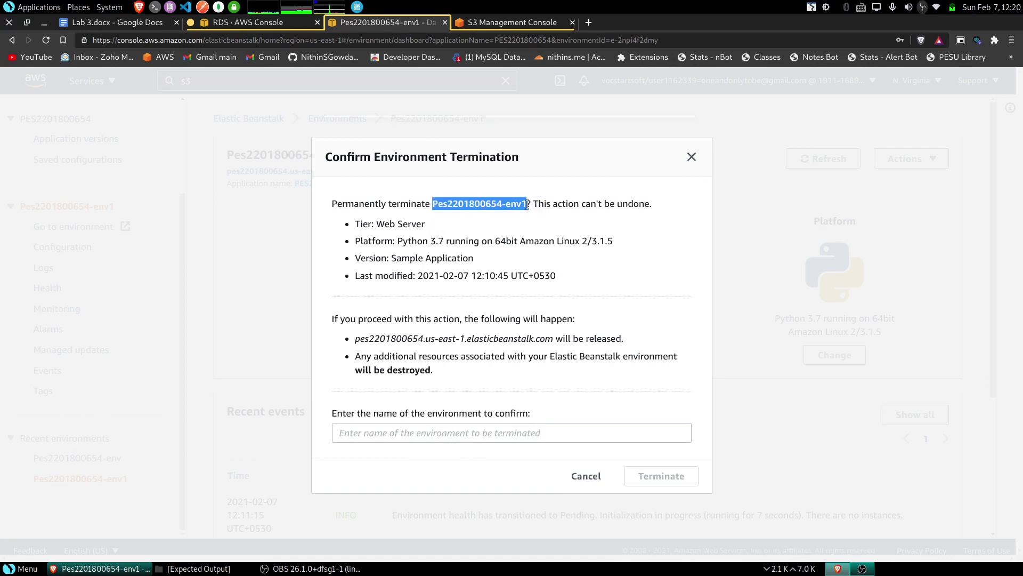
click(486, 429)
key(ctrl+v)
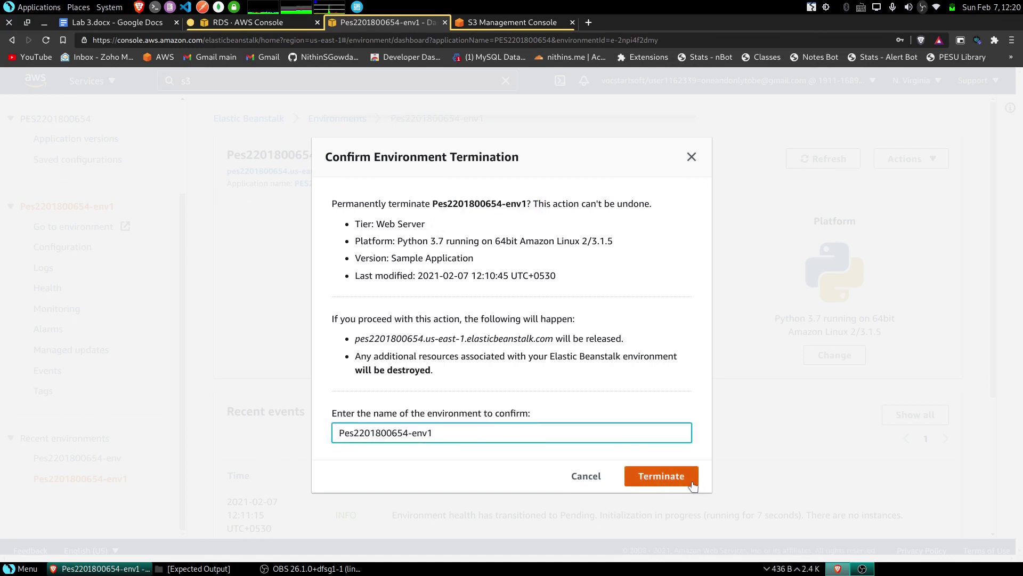
click(672, 472)
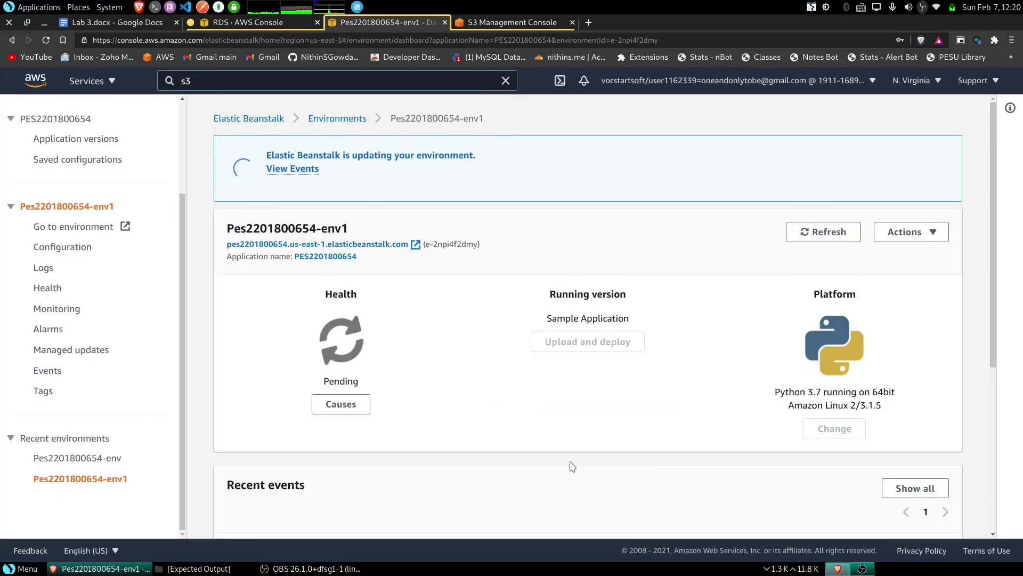
scroll(123, 340, up, 3)
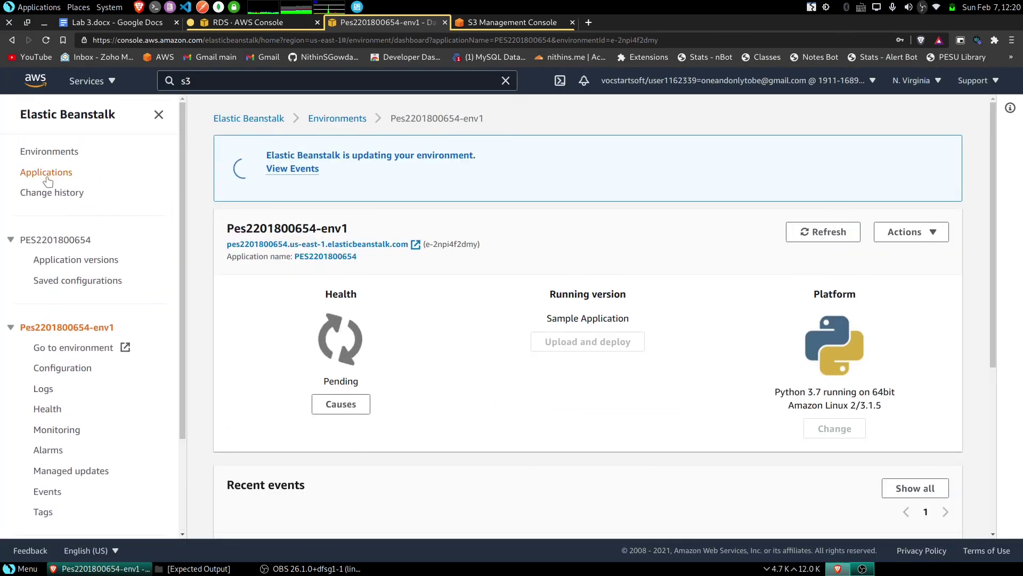
- Delete the Elastic Beanstalk application and both its environments, confirming with the pasted application name
click(47, 172)
click(232, 291)
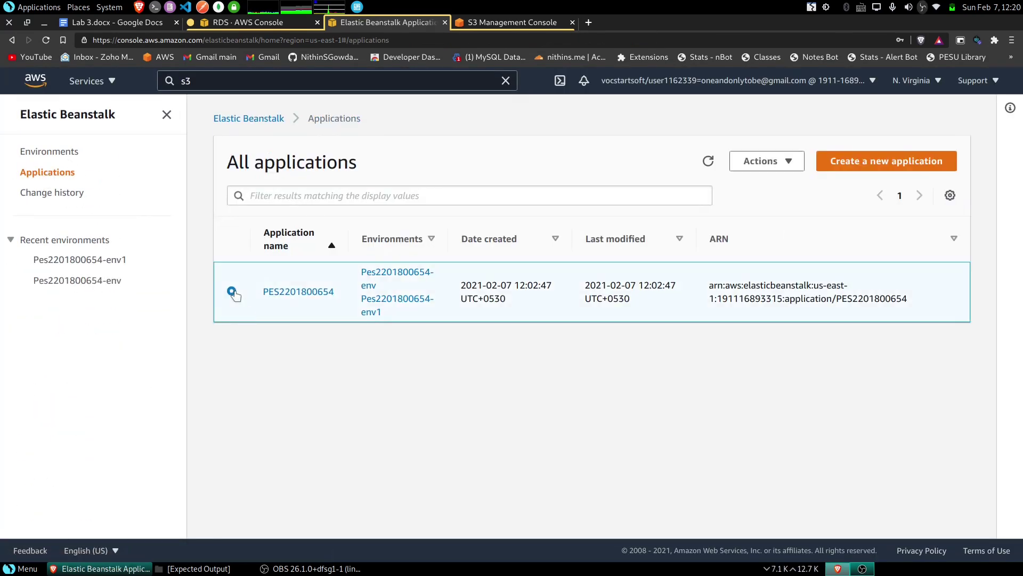
click(745, 161)
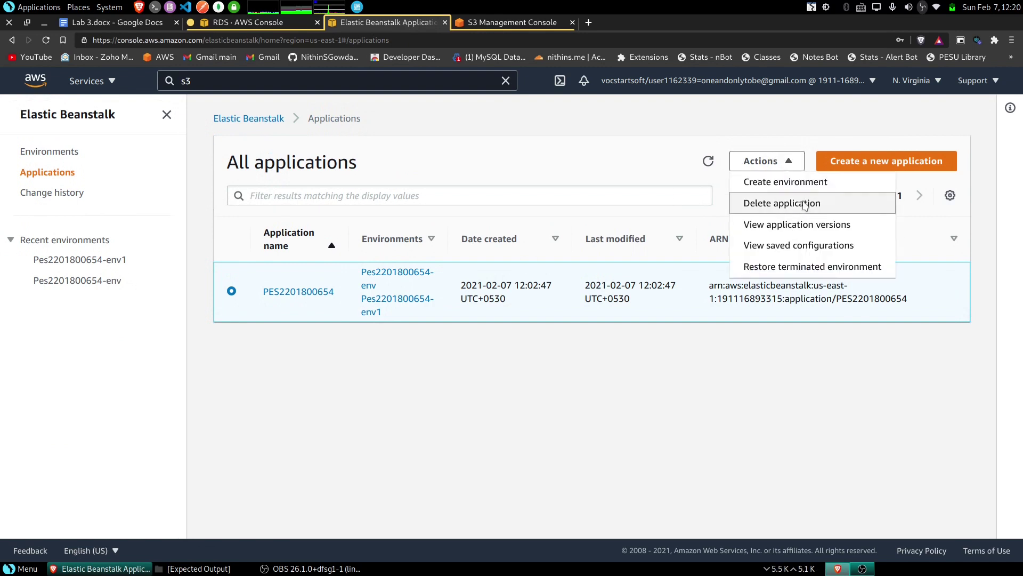
click(802, 203)
double_click(462, 243)
key(ctrl+c)
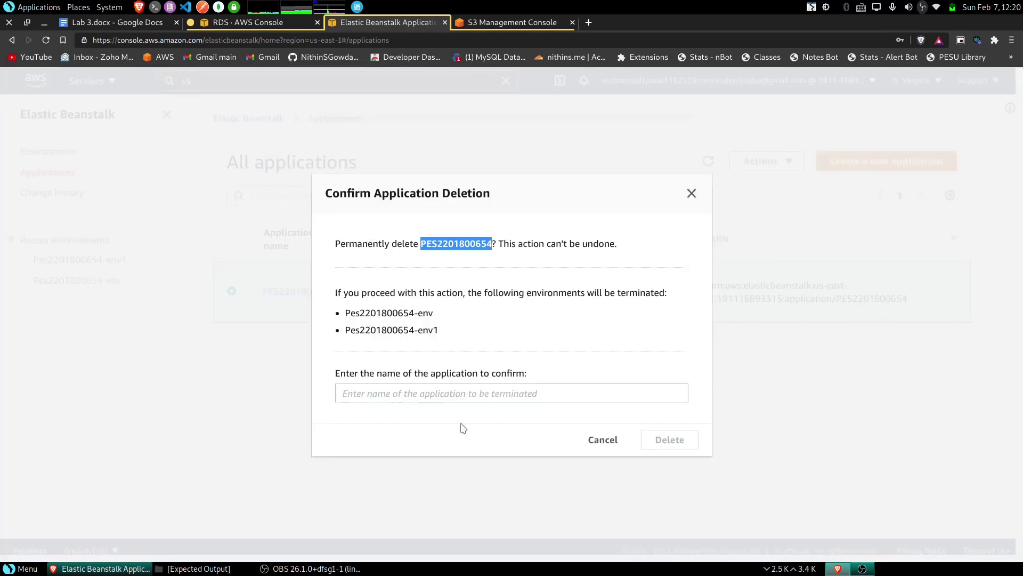
click(469, 395)
key(ctrl+v)
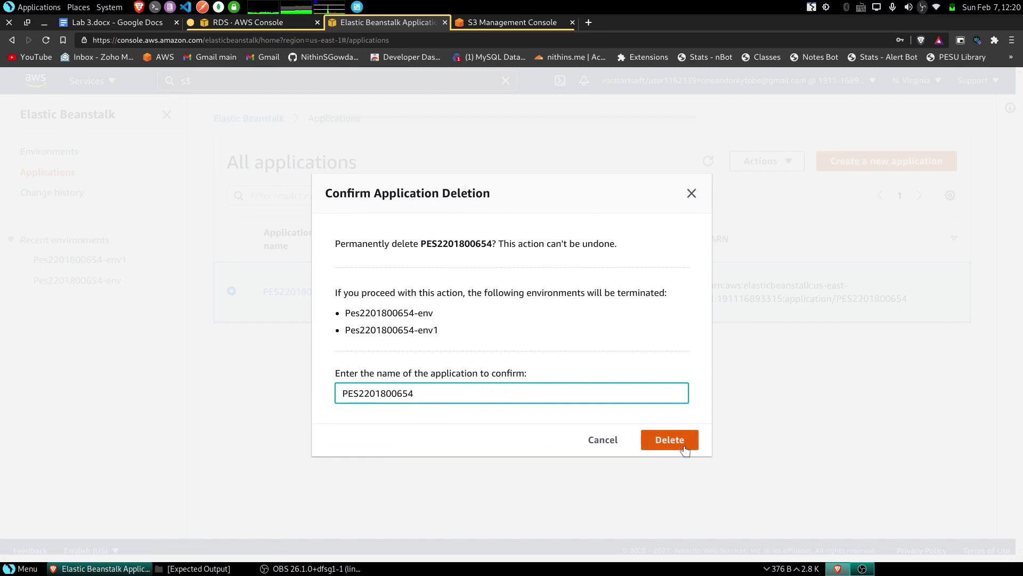
click(670, 439)
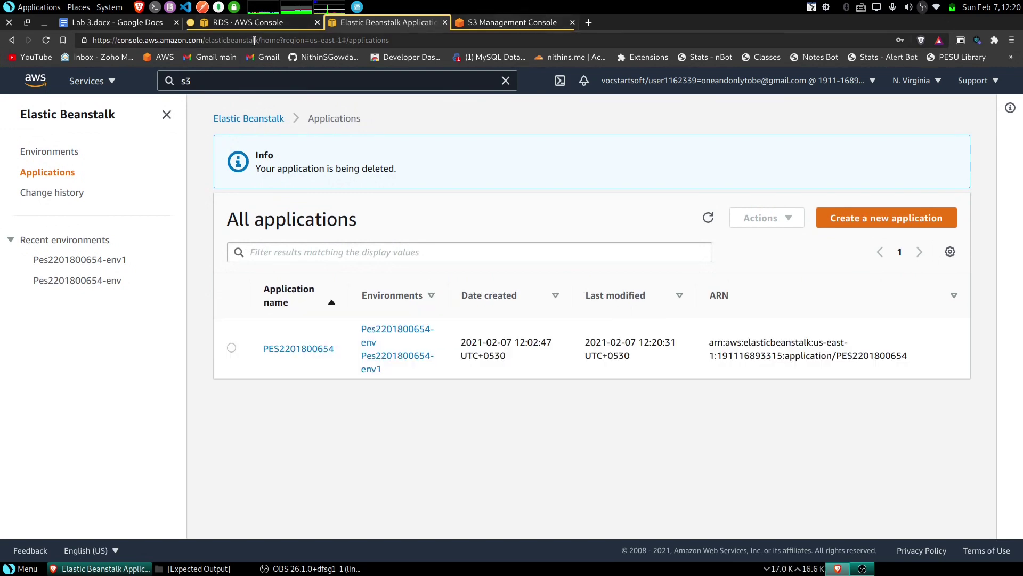
click(241, 24)
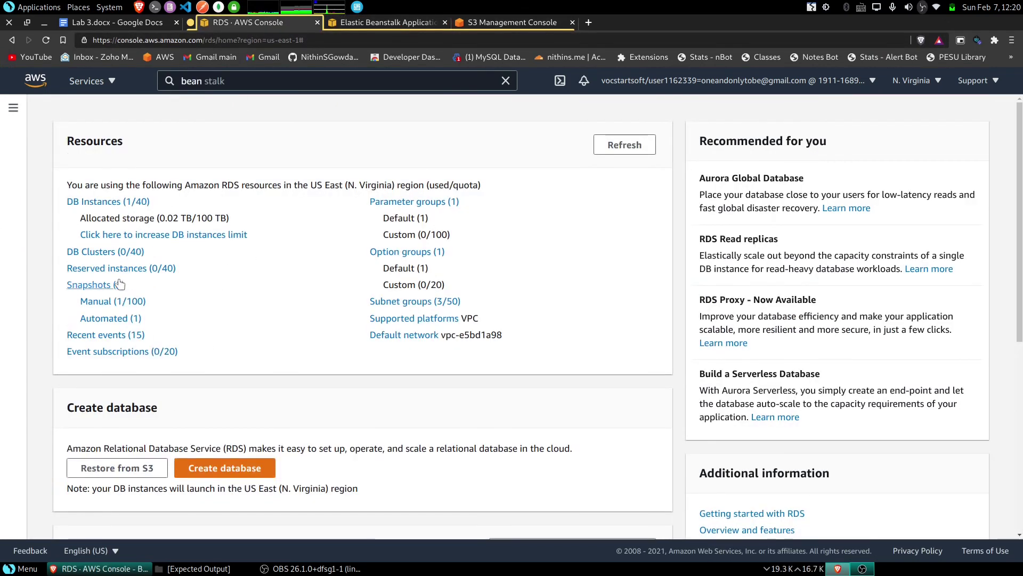
- Delete the MySQL DB instance with no final snapshot, acknowledging backup loss and confirming 'delete me'
click(134, 205)
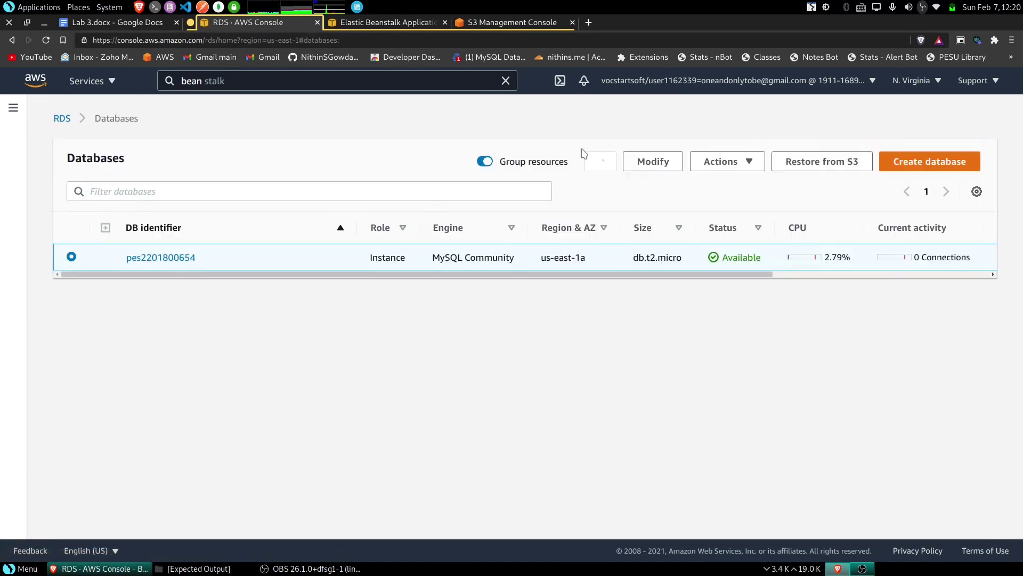
click(735, 161)
click(745, 223)
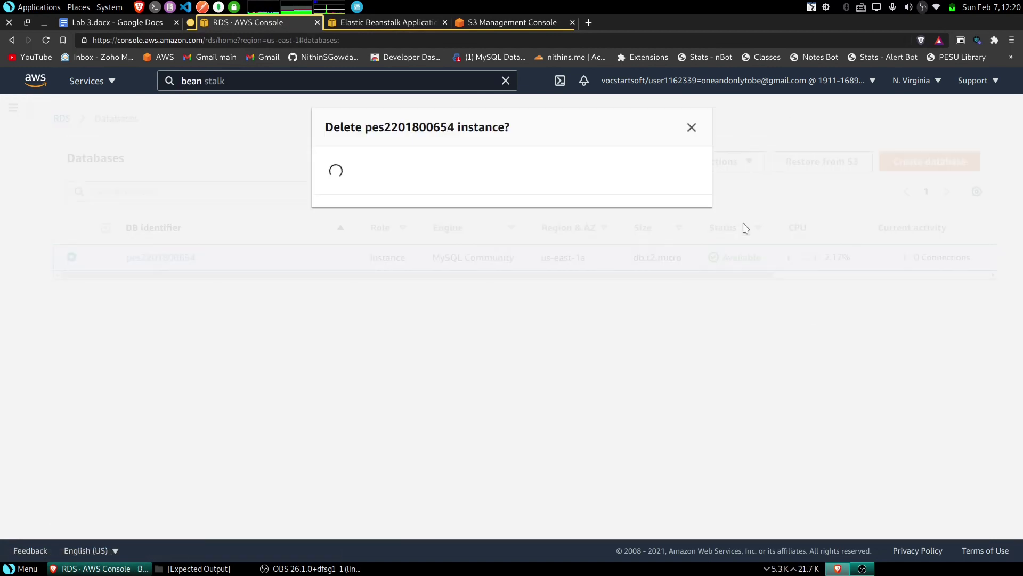
click(330, 193)
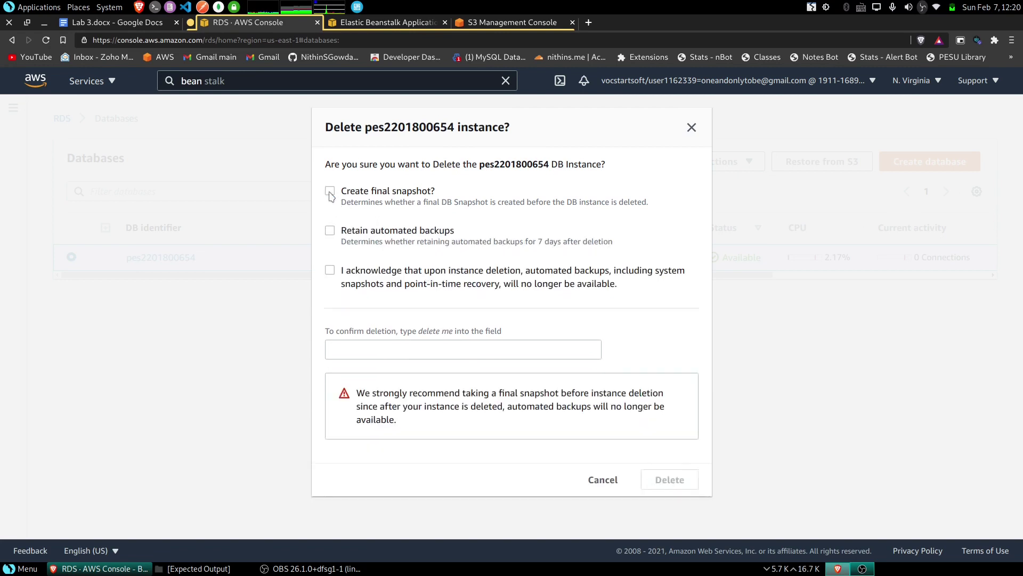
click(330, 270)
click(486, 344)
text(d)
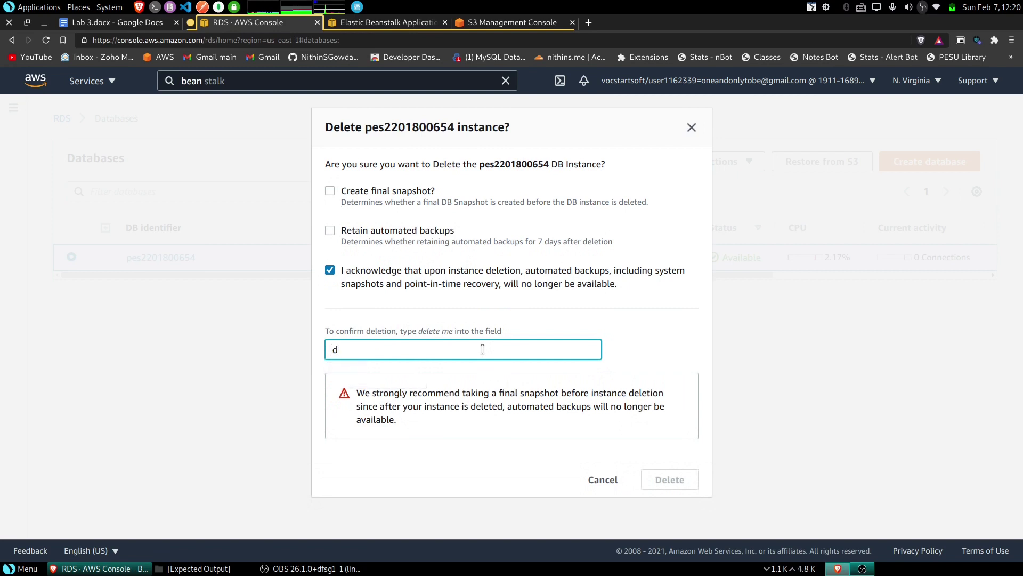
text(elete me)
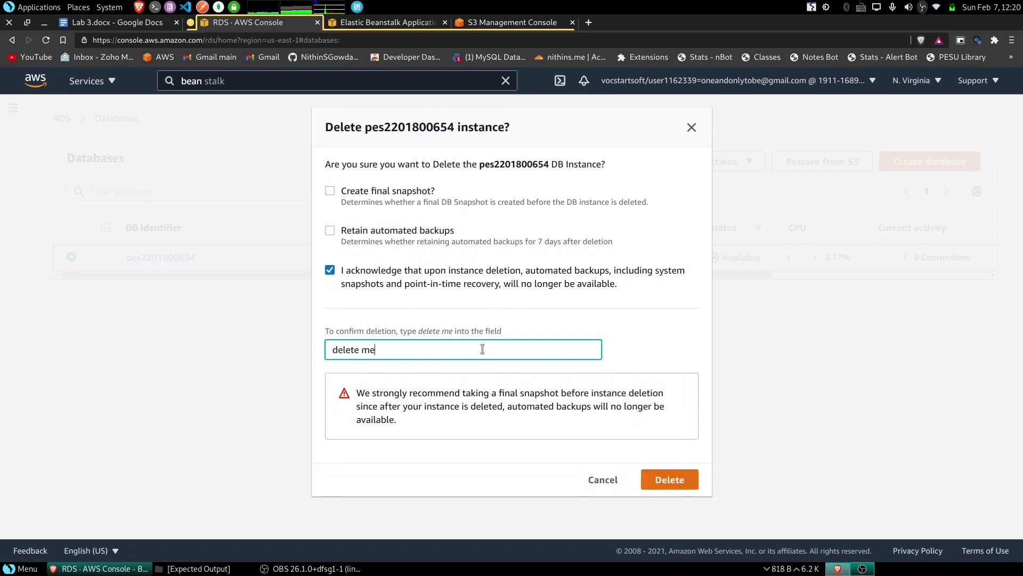
click(686, 483)
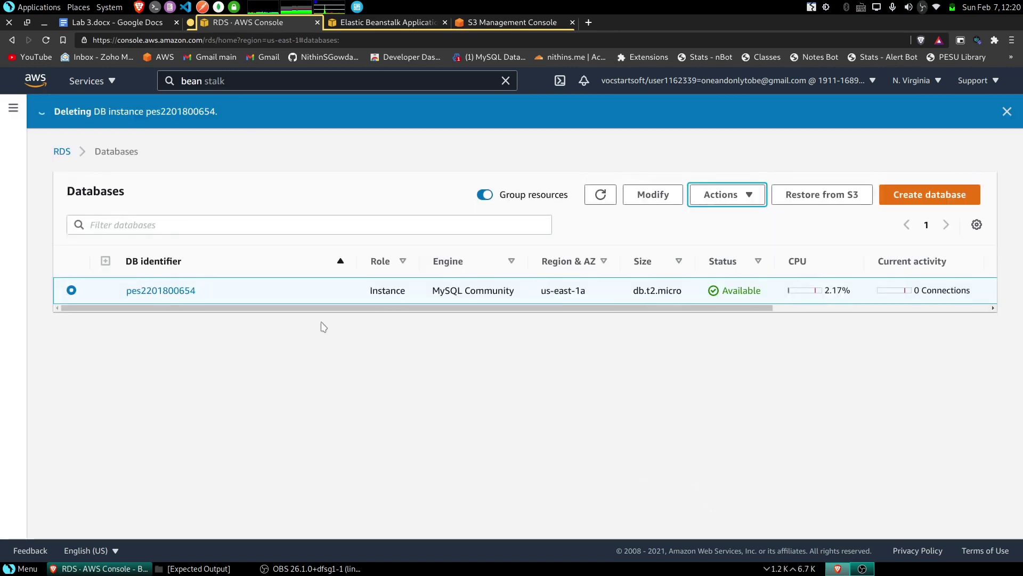
click(62, 153)
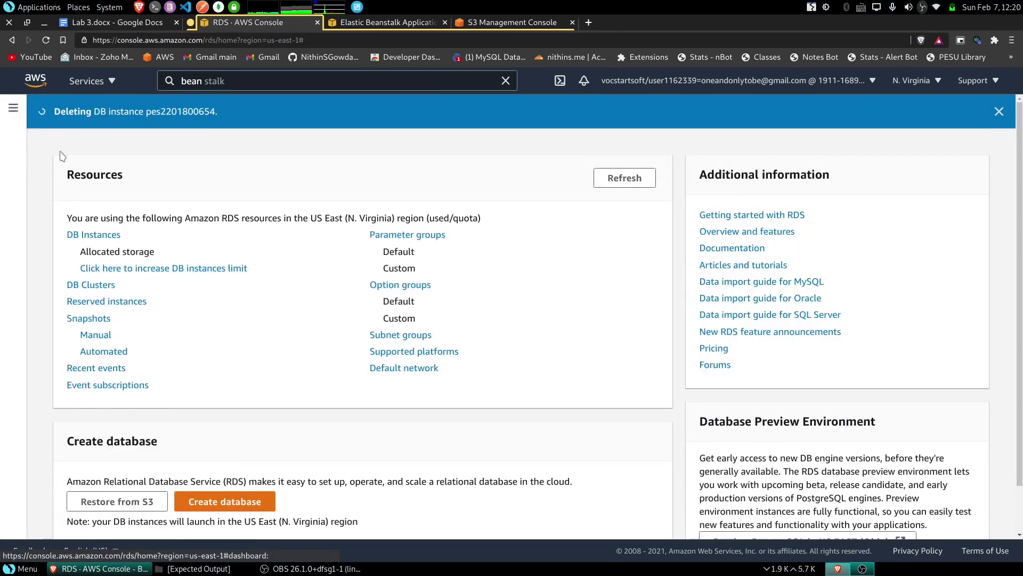
- Delete the leftover manual snapshot from the RDS Snapshots list
click(96, 320)
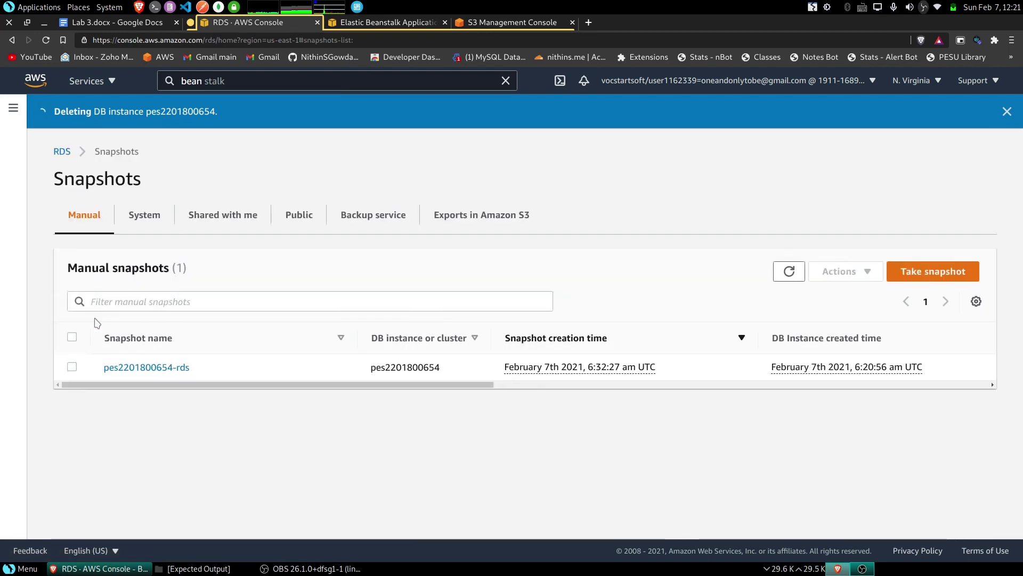
click(72, 366)
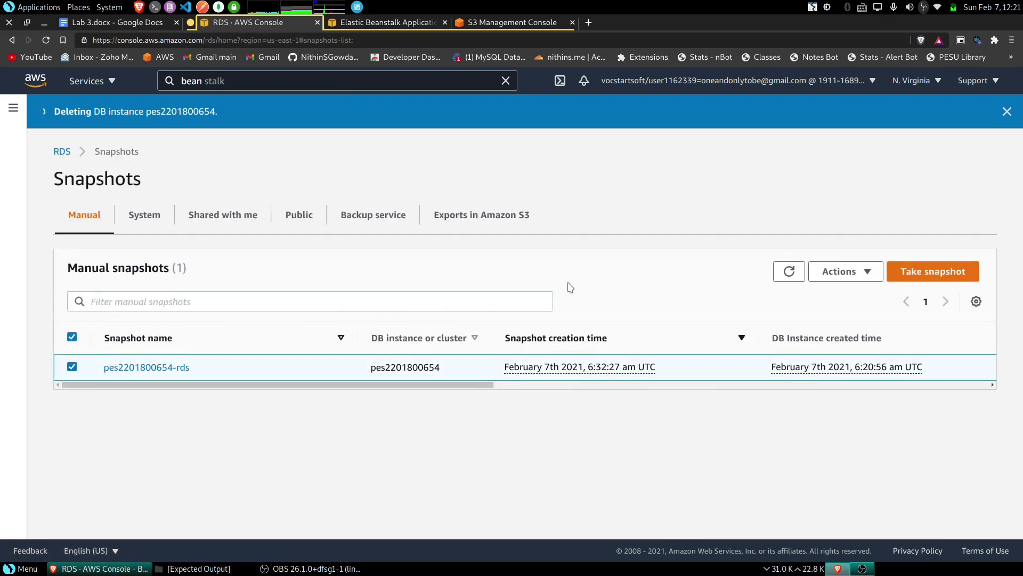
click(846, 272)
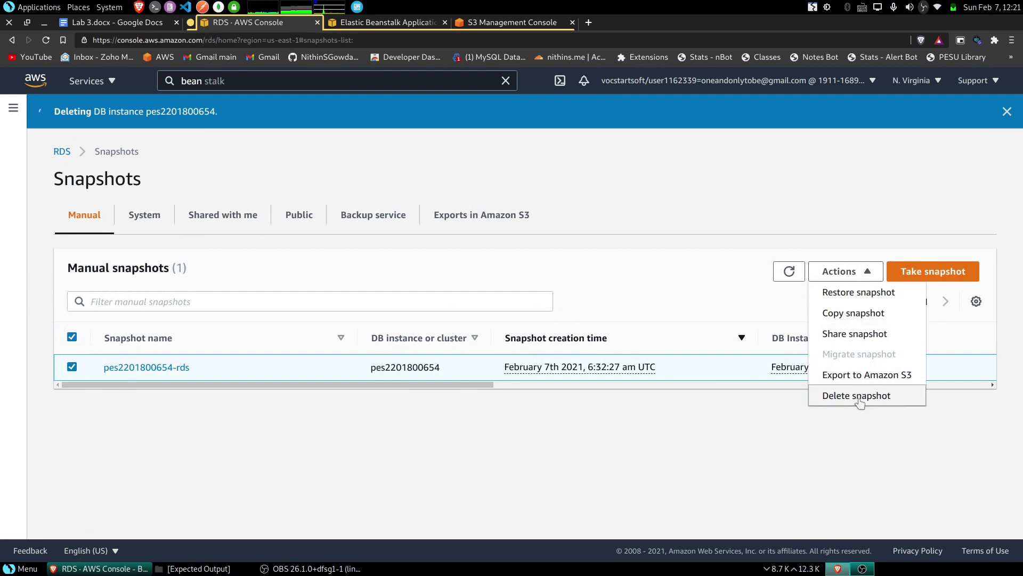
click(857, 397)
click(675, 371)
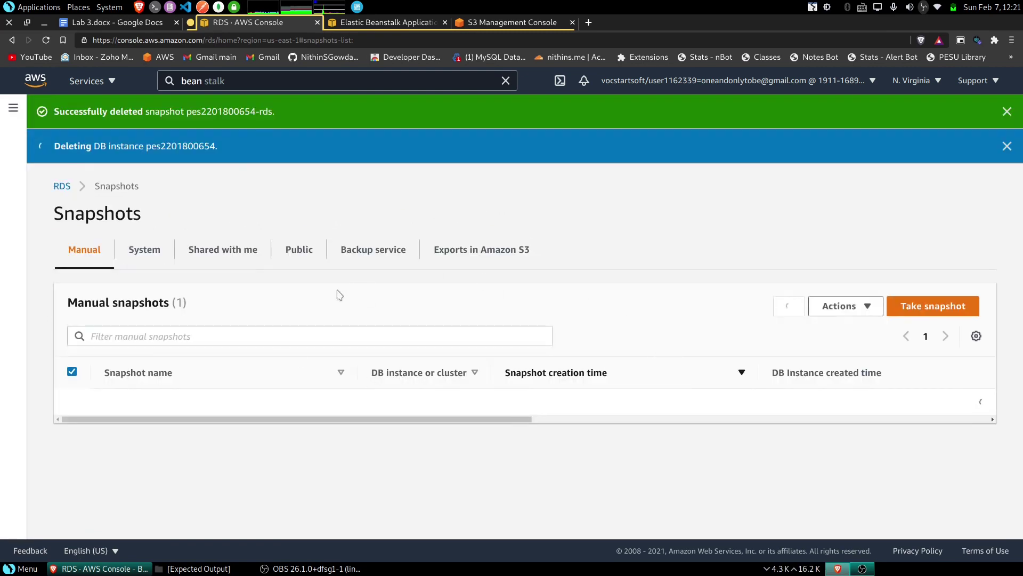
- Delete the elasticbeanstalk bucket's bucket policy under Permissions, confirming with 'delete'
click(474, 24)
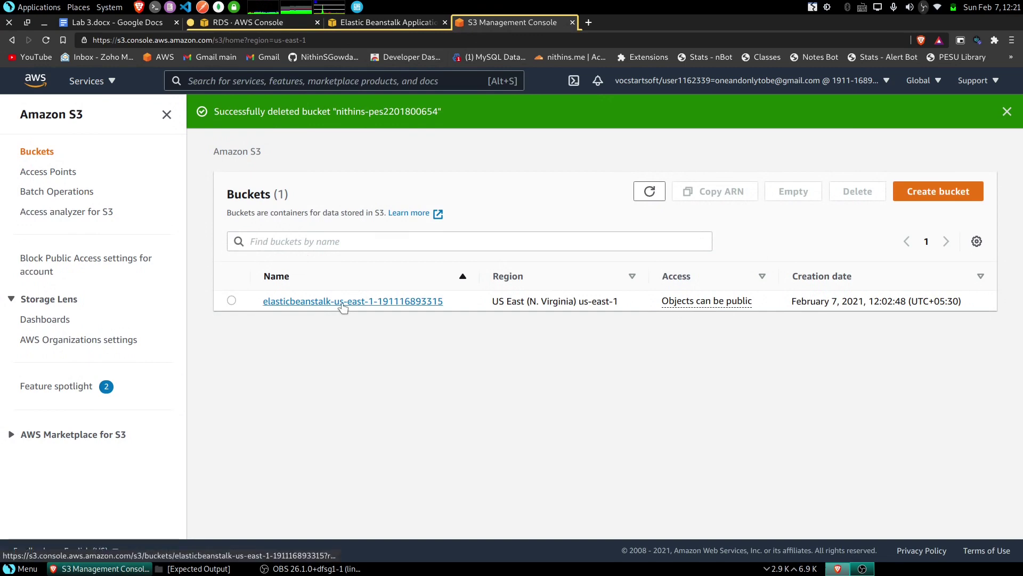
click(342, 302)
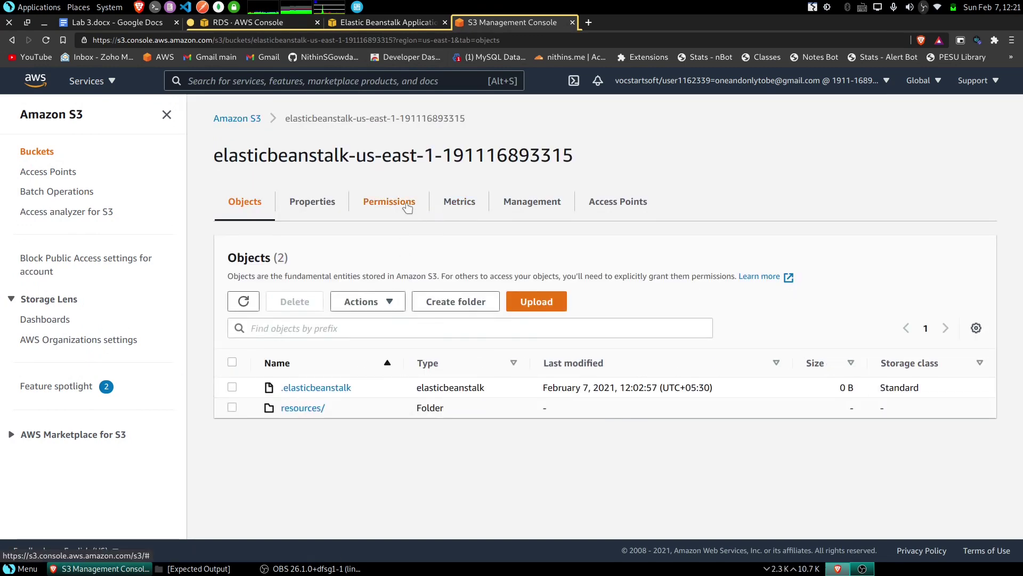
click(408, 207)
scroll(697, 344, down, 2)
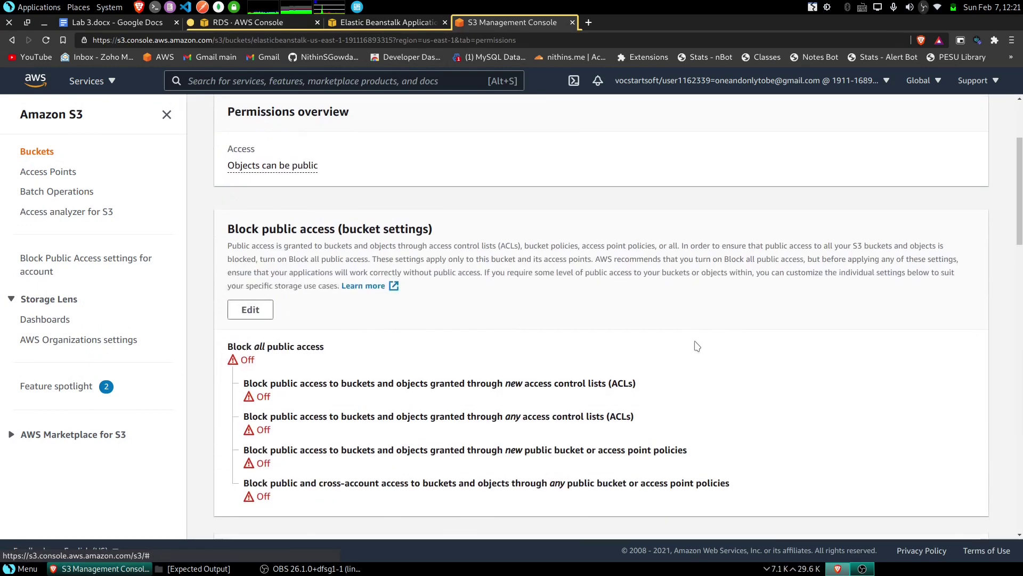
scroll(696, 346, down, 6)
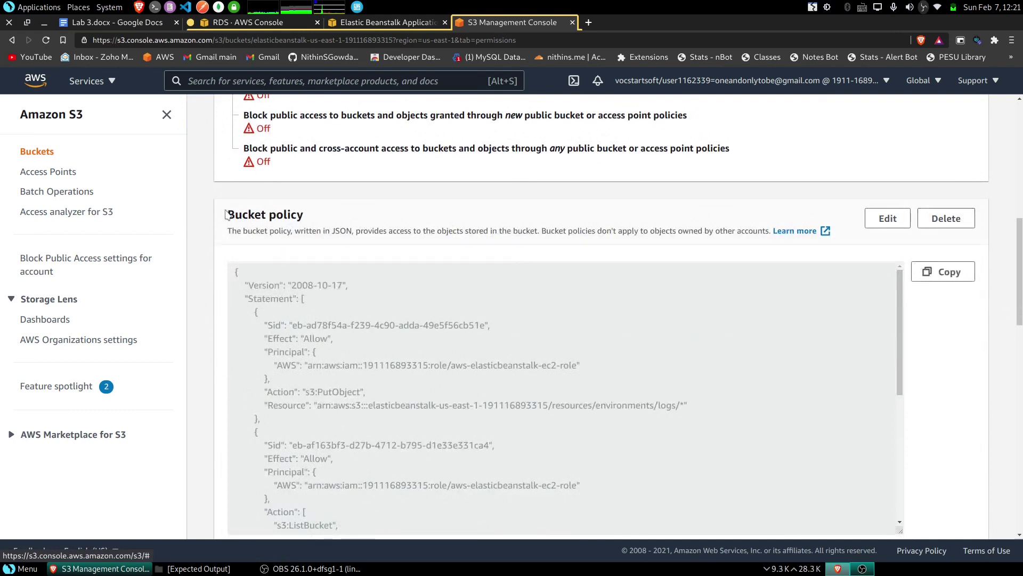
drag(226, 215, 823, 229)
click(674, 229)
click(946, 219)
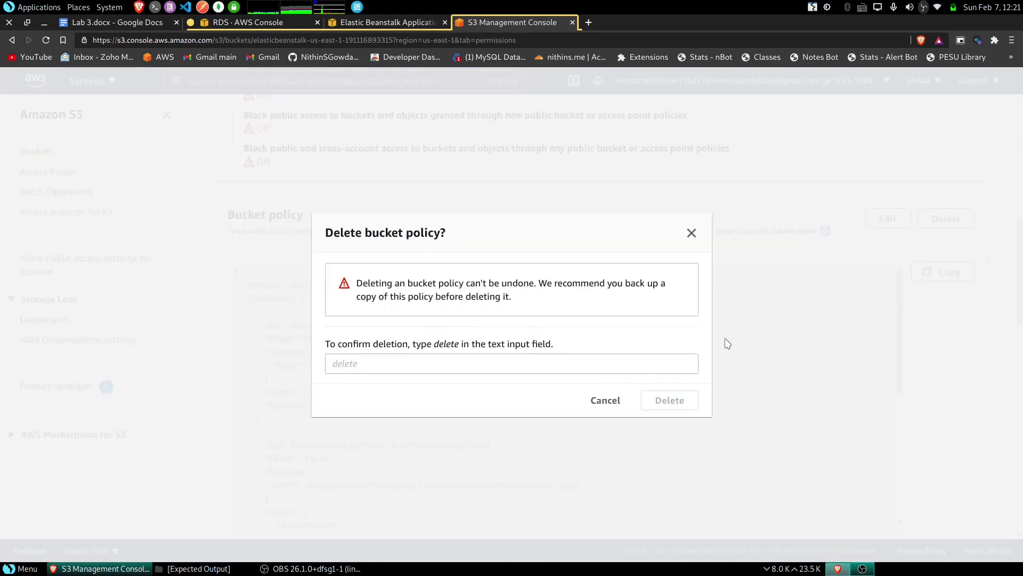
click(354, 367)
text(delete)
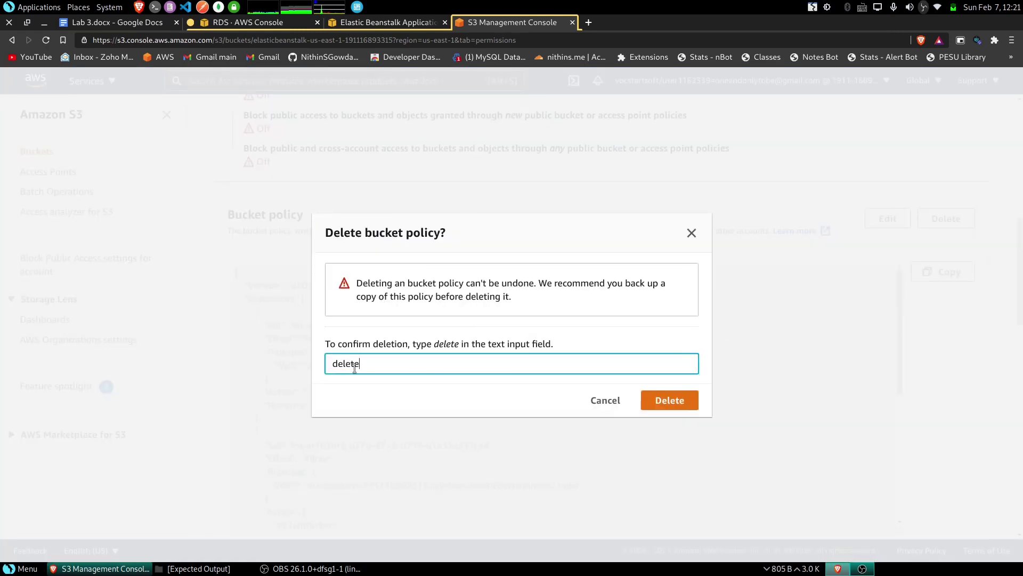
click(674, 405)
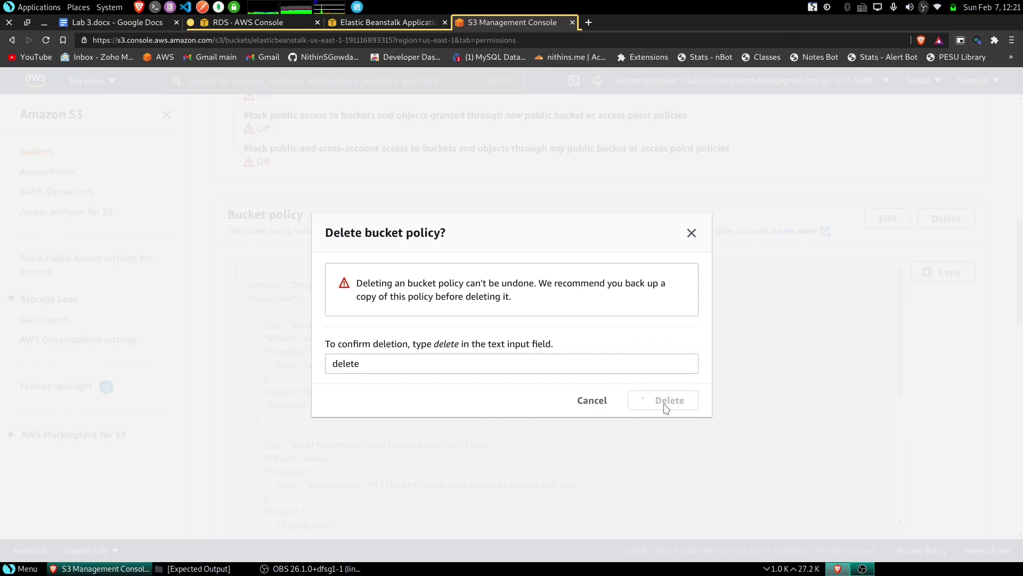
scroll(363, 205, up, 8)
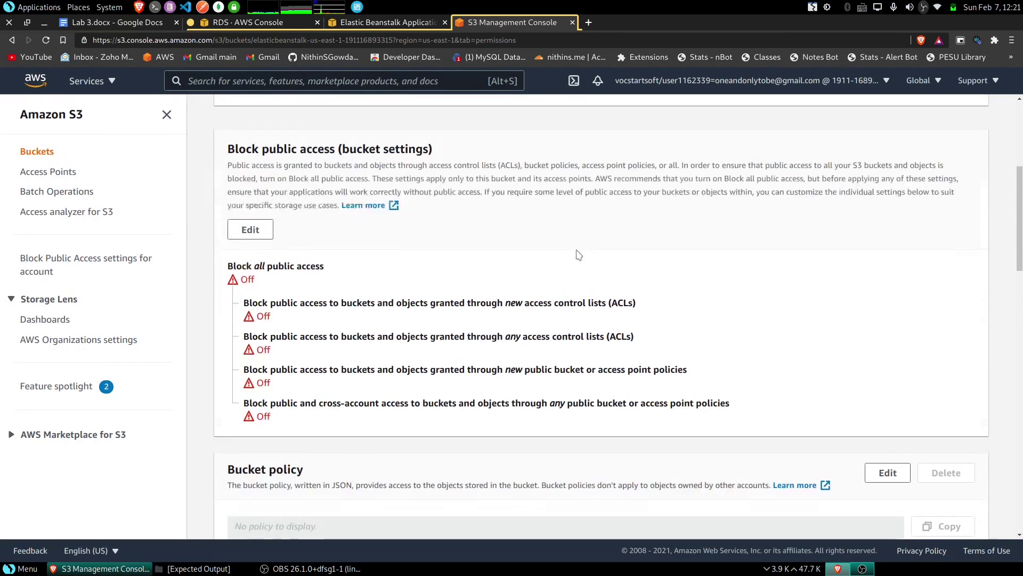
- Permanently delete all objects stored in the Elastic Beanstalk bucket
click(248, 248)
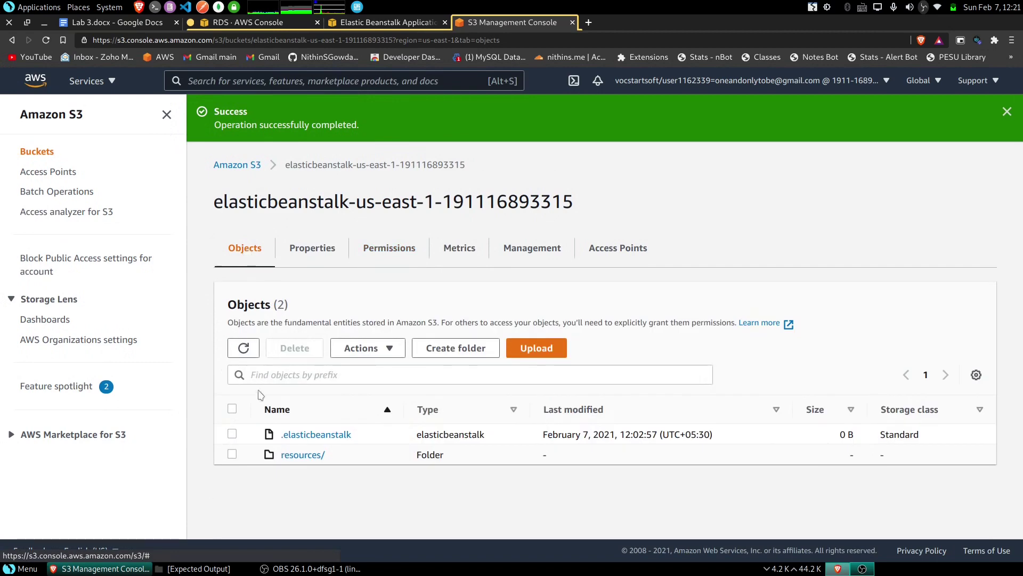
click(233, 408)
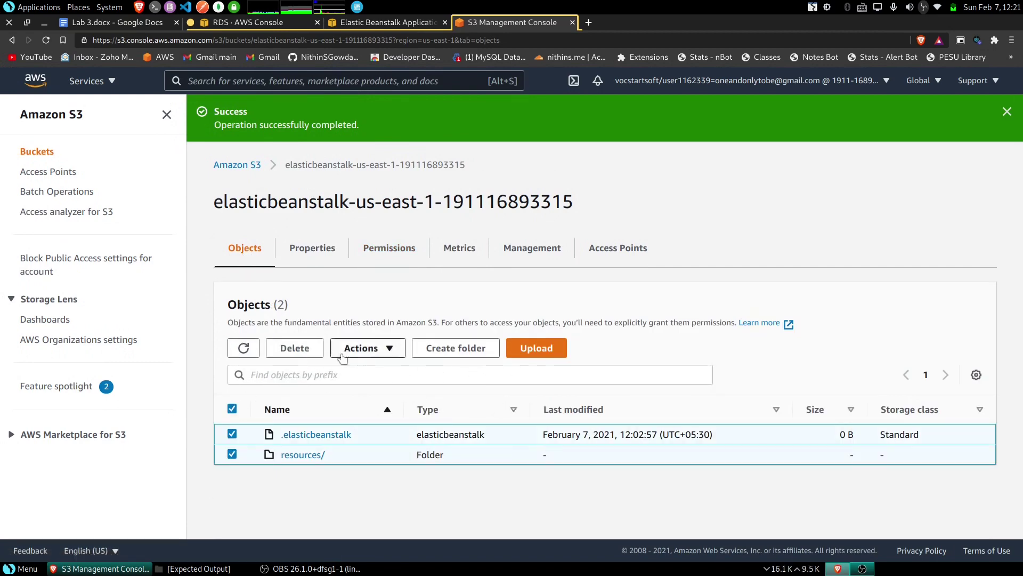
click(295, 348)
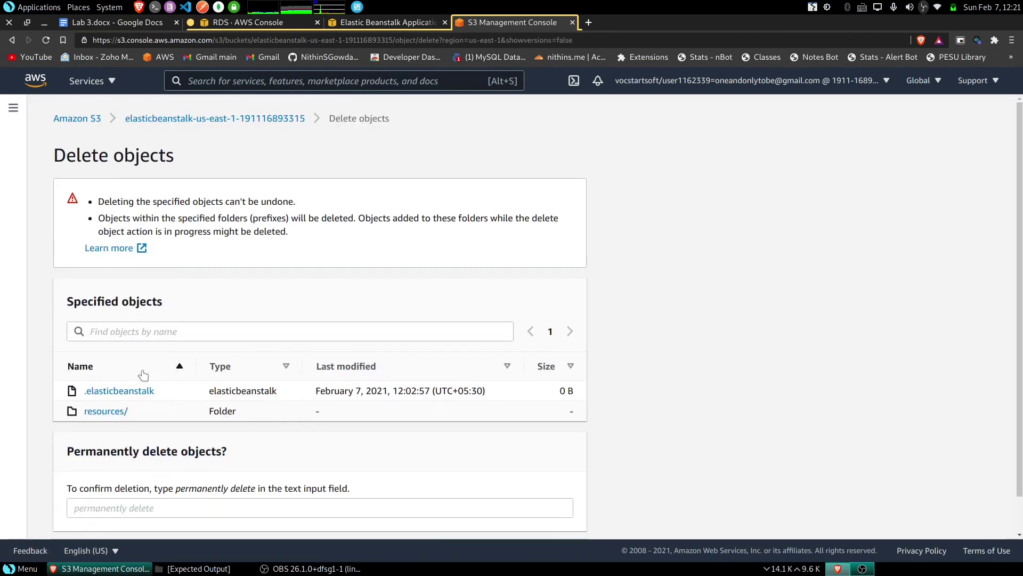
scroll(143, 376, down, 1)
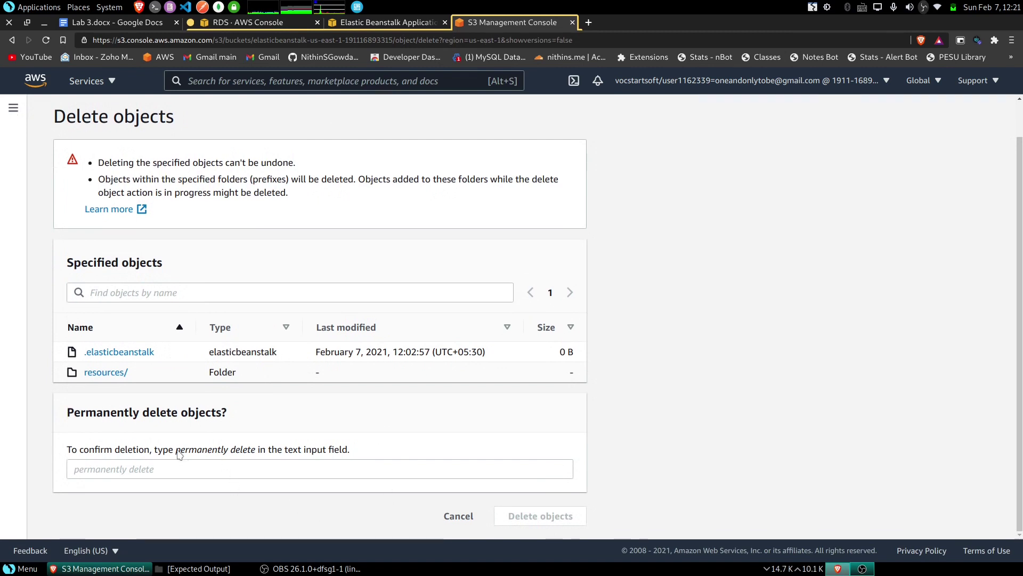
drag(177, 451, 260, 452)
key(ctrl+c)
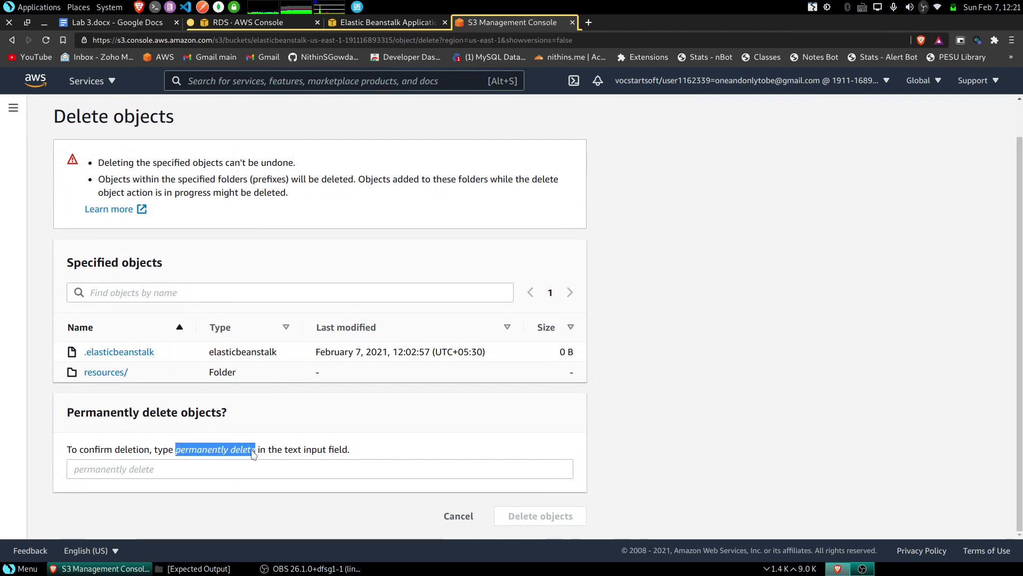
click(236, 468)
key(ctrl+v)
click(569, 518)
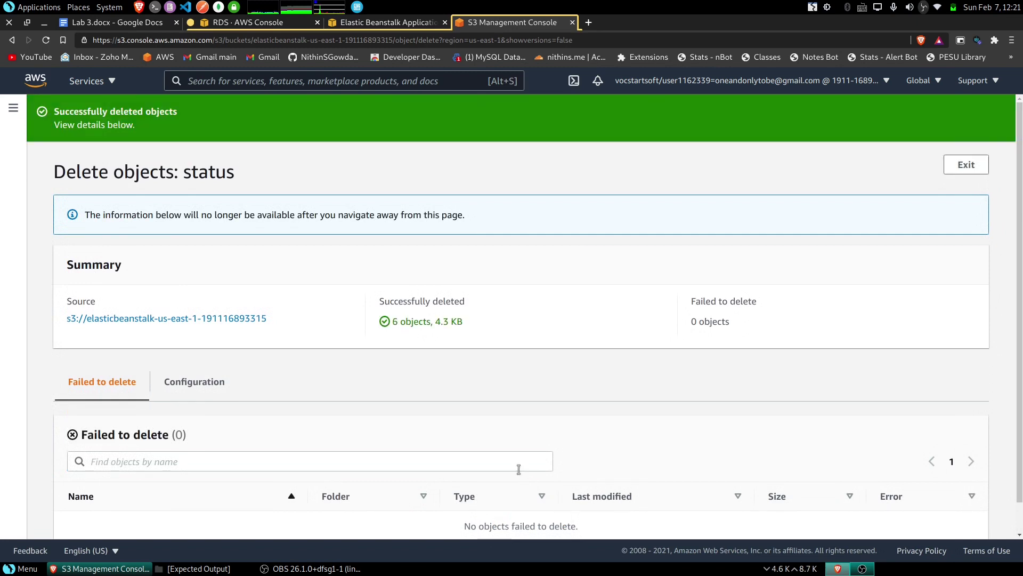
click(966, 164)
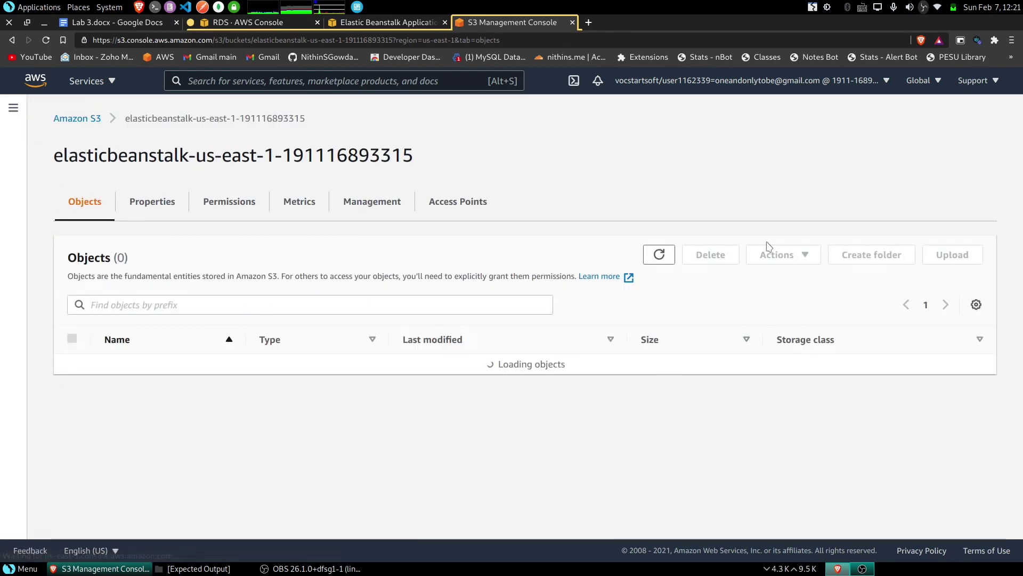
- Delete the now-empty Elastic Beanstalk bucket, confirming with its pasted name
click(91, 121)
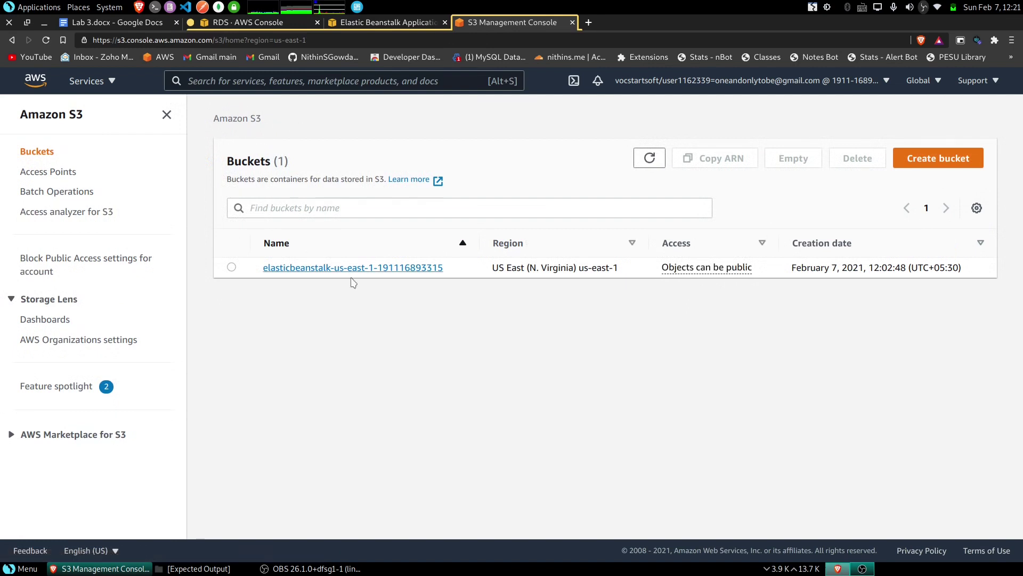
click(232, 267)
click(857, 158)
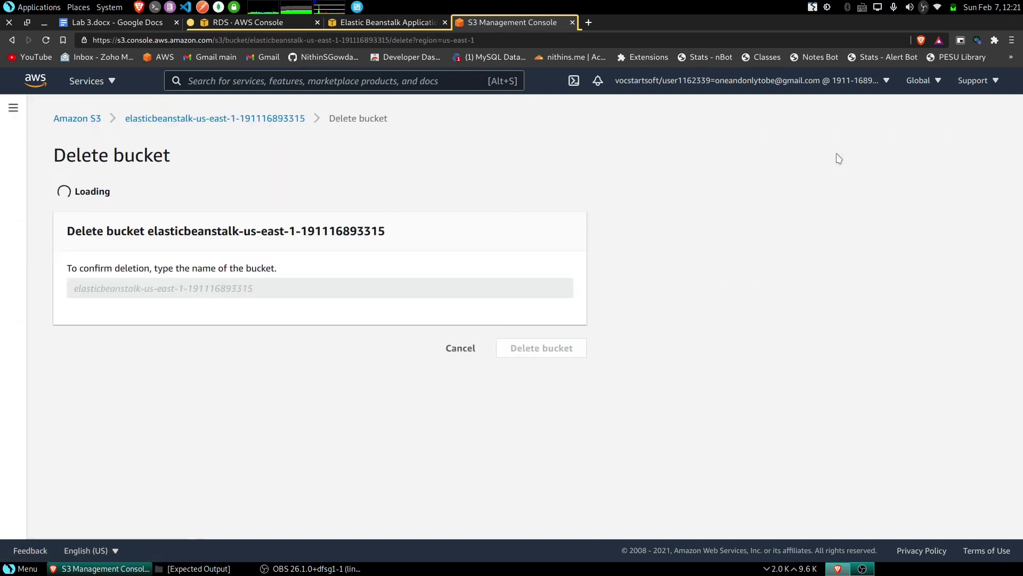
drag(151, 276, 413, 286)
key(ctrl+c)
click(377, 329)
key(ctrl+v)
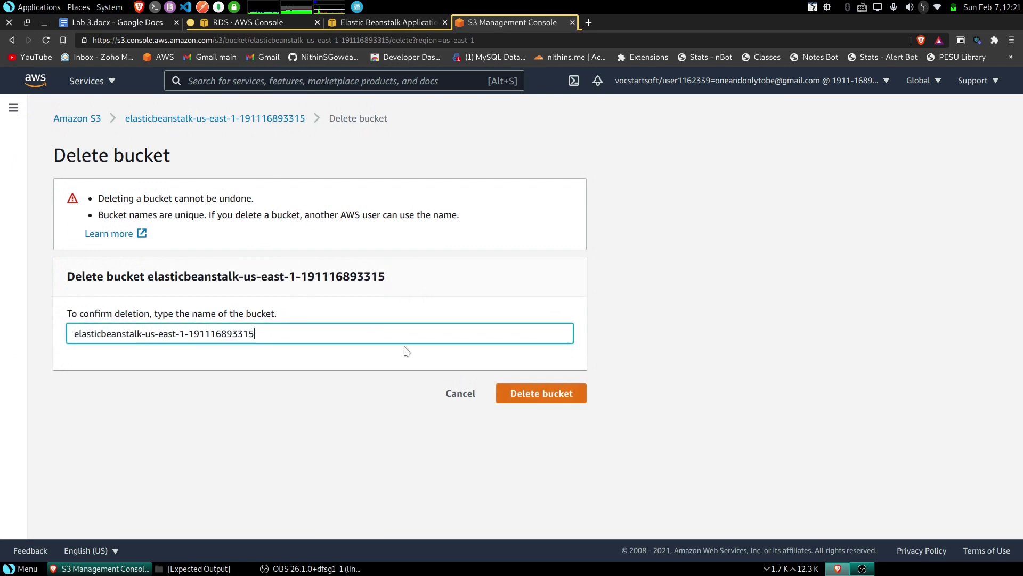
click(581, 404)
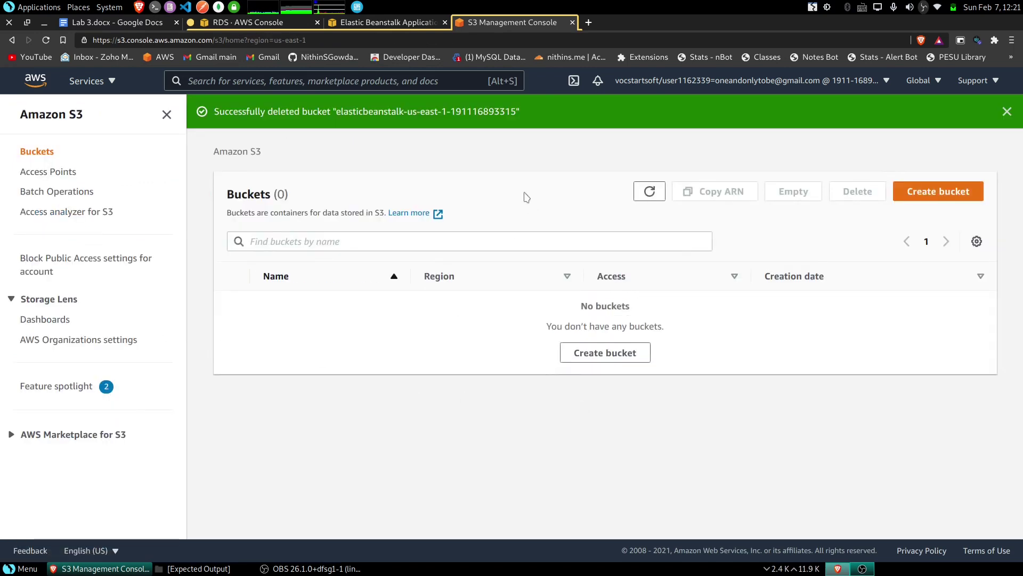
click(572, 23)
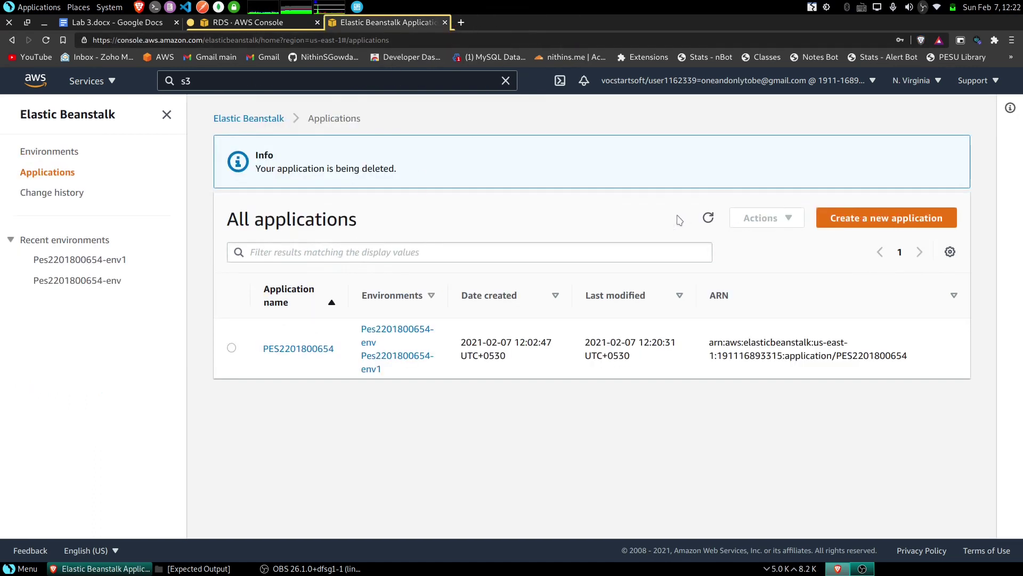
- Refresh the Beanstalk applications, close the RDS console, and open VPC by searching 'vp'
click(709, 218)
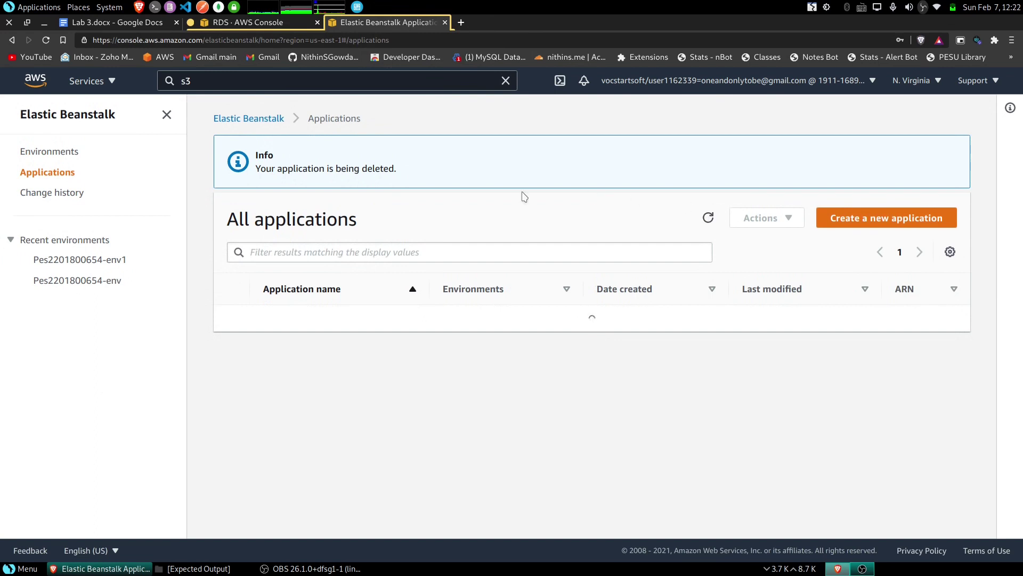
drag(296, 168, 427, 170)
click(401, 169)
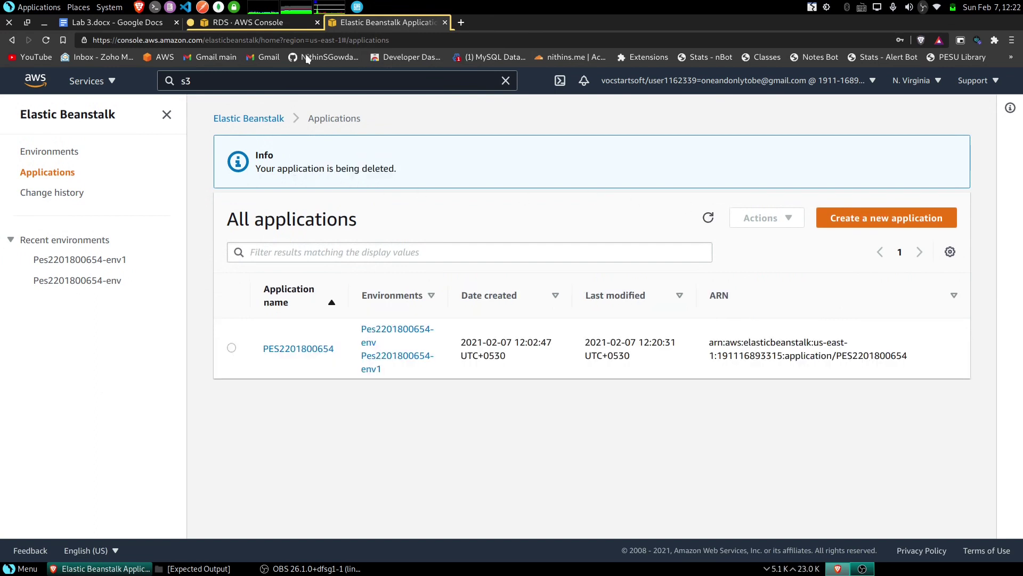
click(270, 24)
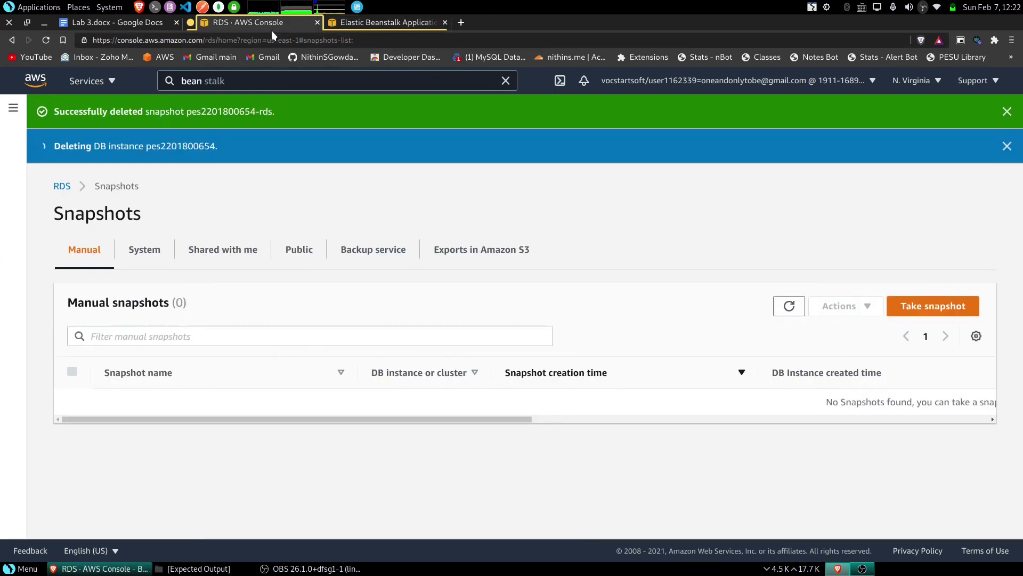
click(318, 22)
click(297, 78)
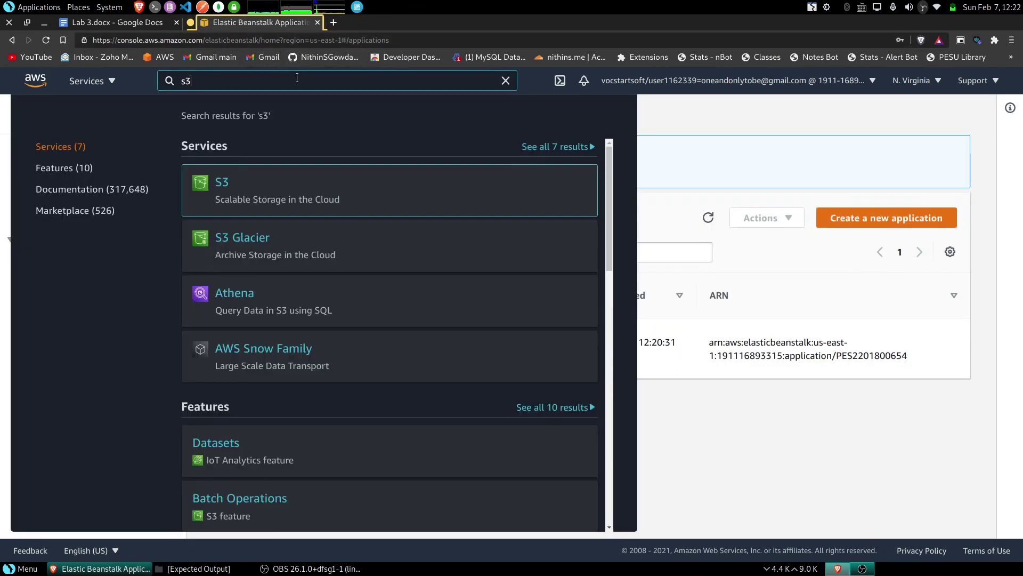
text(vpc)
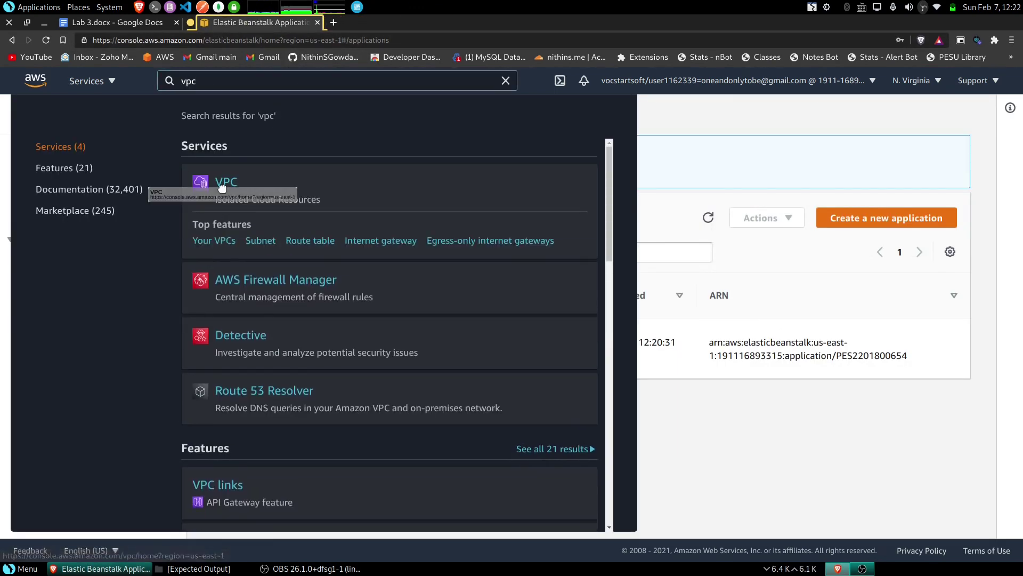
click(226, 185)
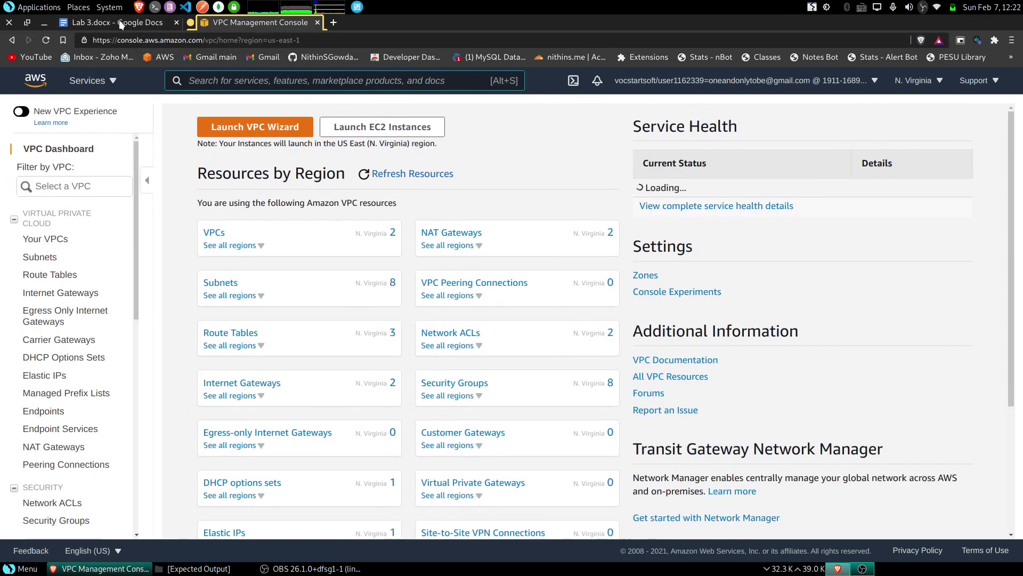
- Check the NAT gateway step in the lab instructions, then show the VPC NAT gateways list
click(119, 21)
scroll(340, 347, down, 10)
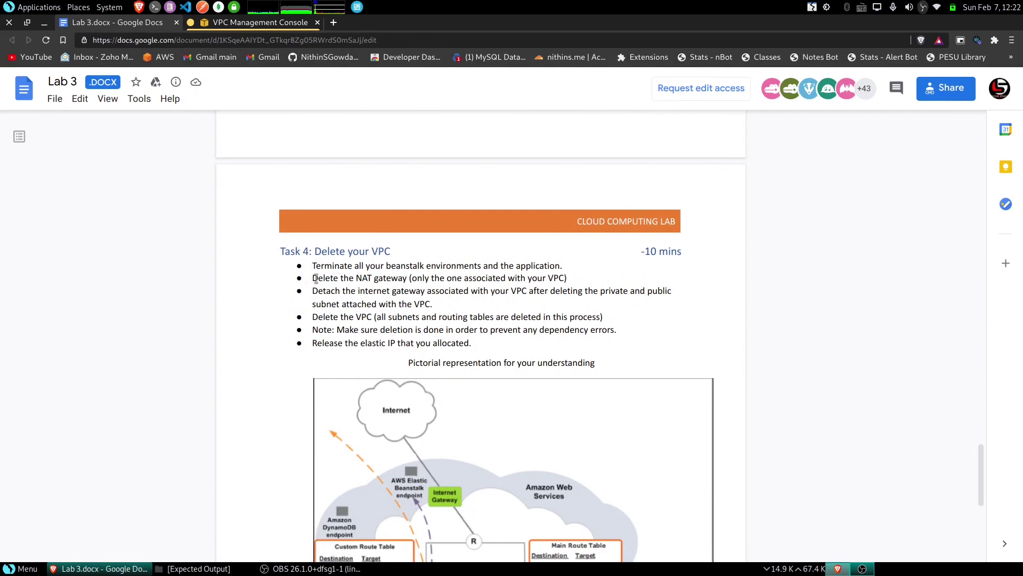
drag(313, 278, 408, 278)
click(267, 124)
click(255, 22)
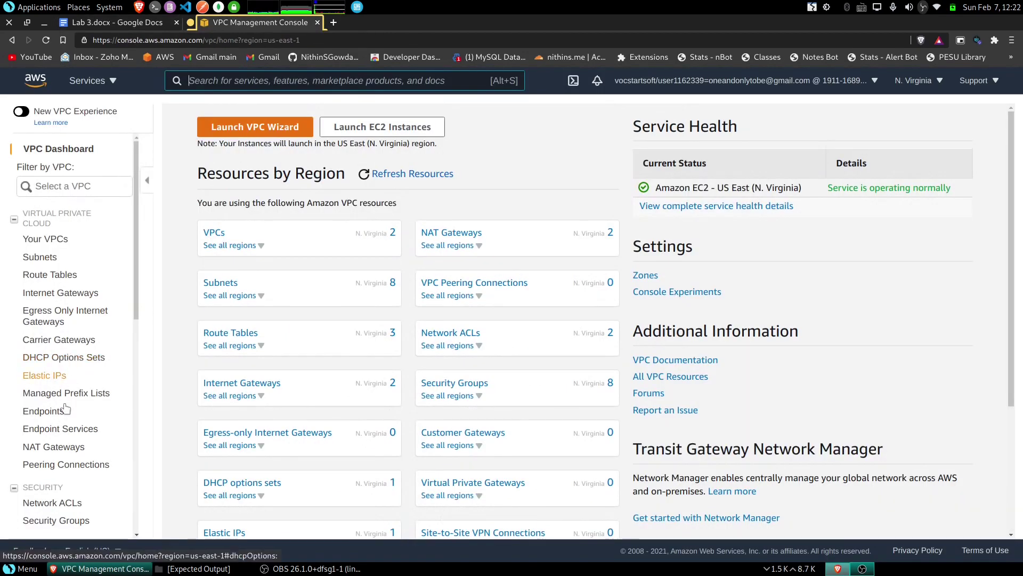
click(54, 446)
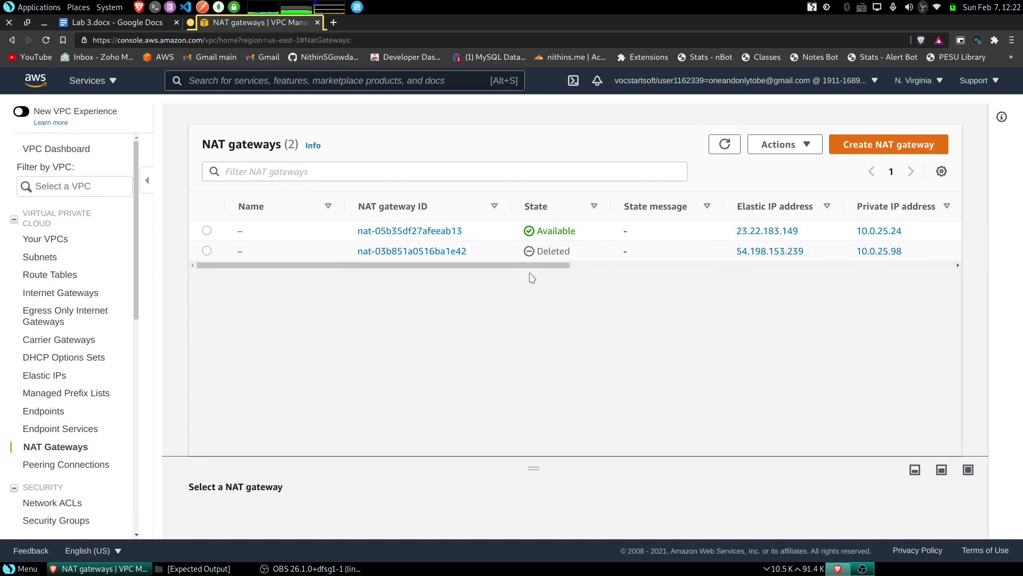
- Delete the Available NAT gateway nat-05b35df27afeeab13, confirming with the word 'delete'
mouse_move(528, 266)
mouse_down()
mouse_move(655, 269)
mouse_move(528, 267)
mouse_up()
click(207, 231)
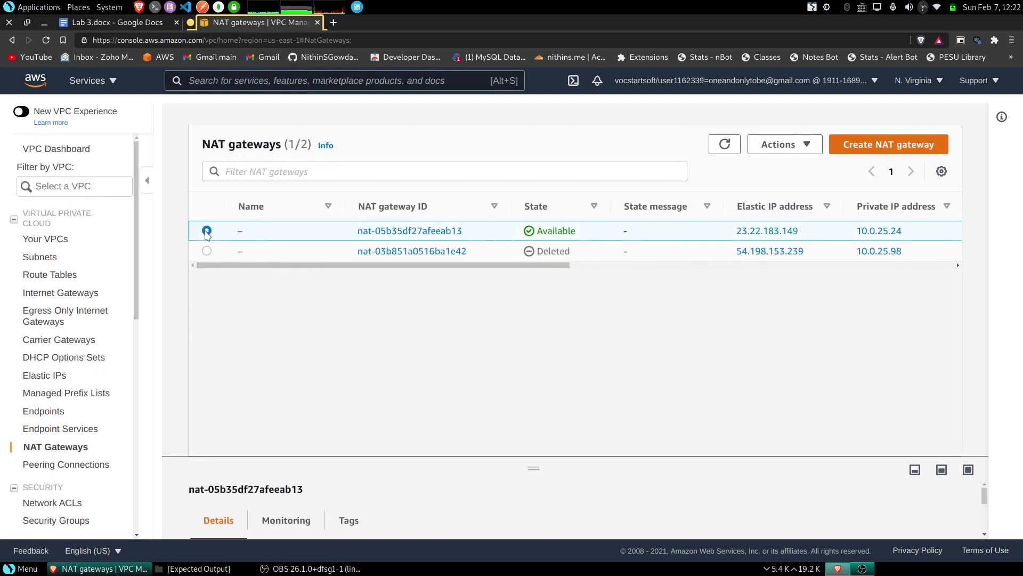
click(794, 151)
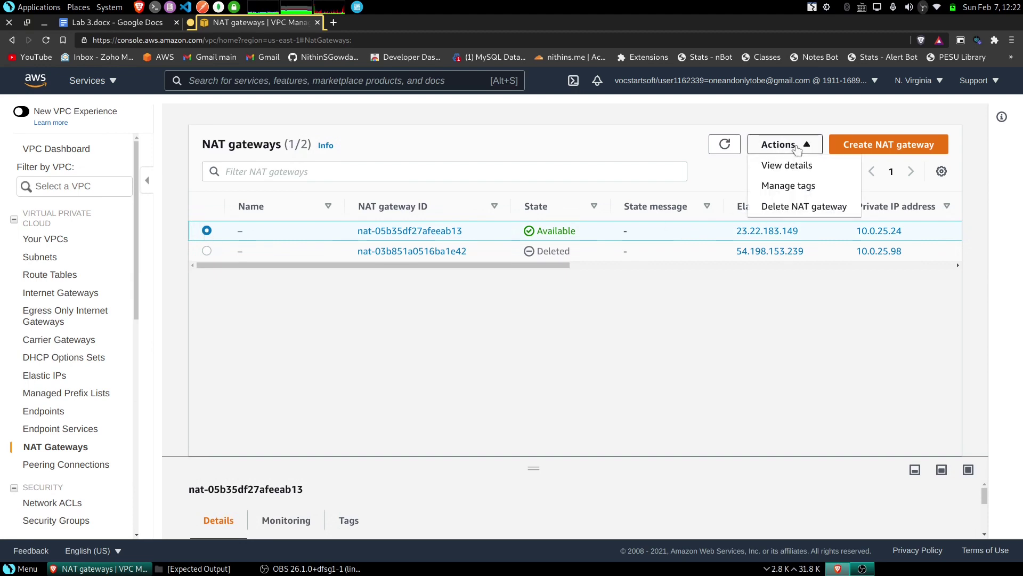
click(793, 208)
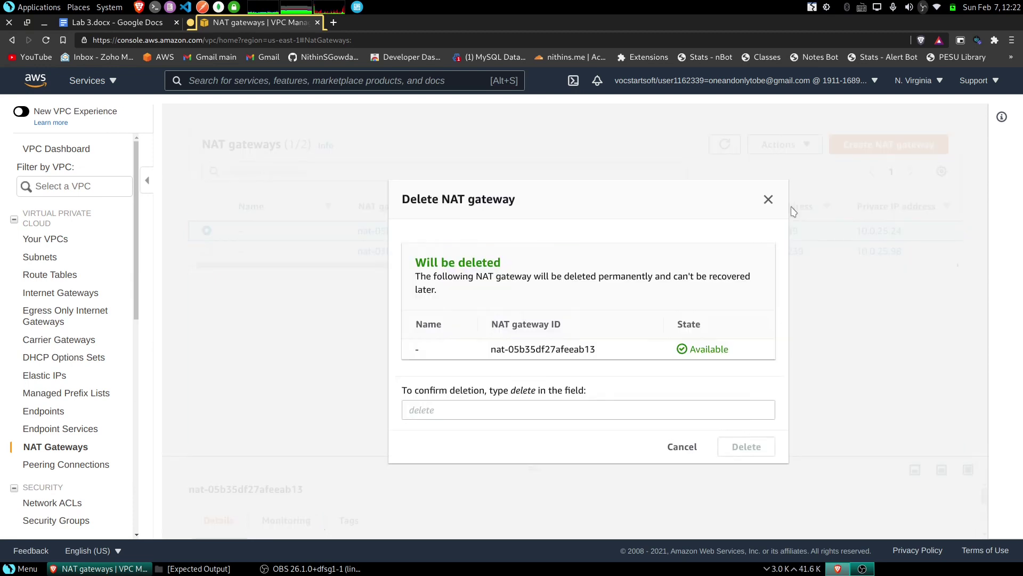
double_click(523, 391)
middle_click(528, 414)
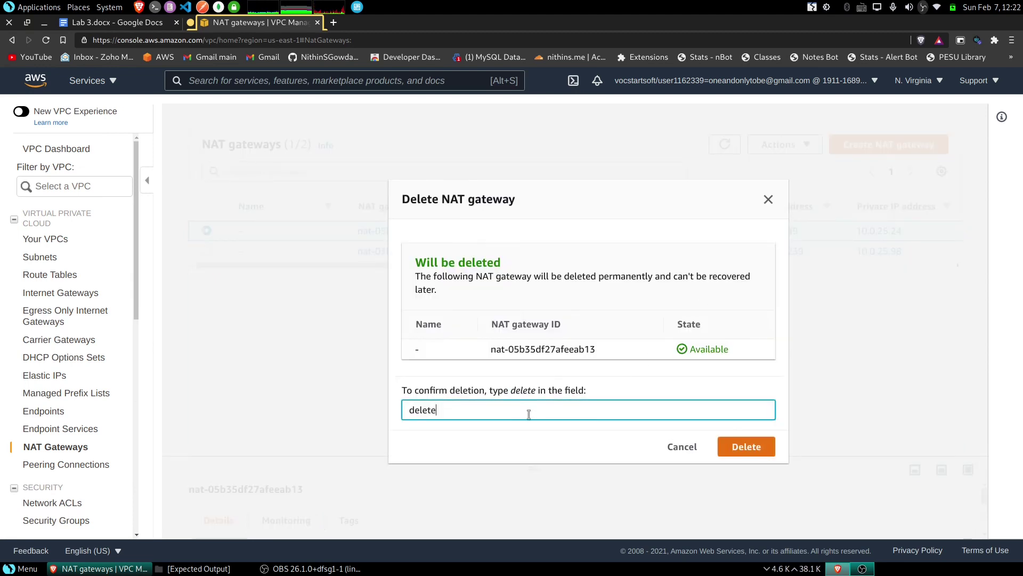
click(762, 445)
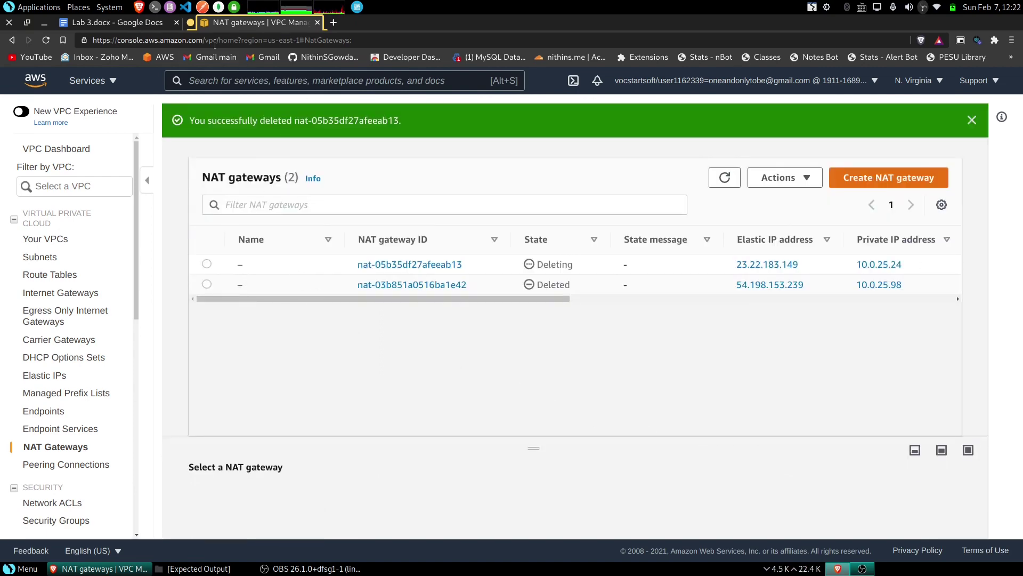
- Check the lab instructions for the internet gateway detach step, then return to NAT Gateways
click(132, 21)
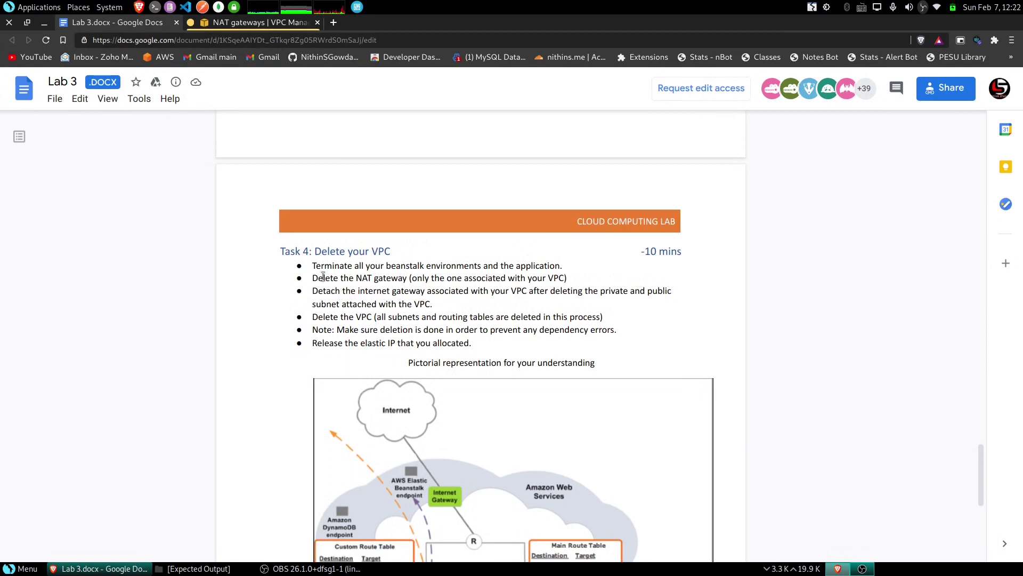
drag(317, 291, 445, 291)
click(445, 290)
click(255, 24)
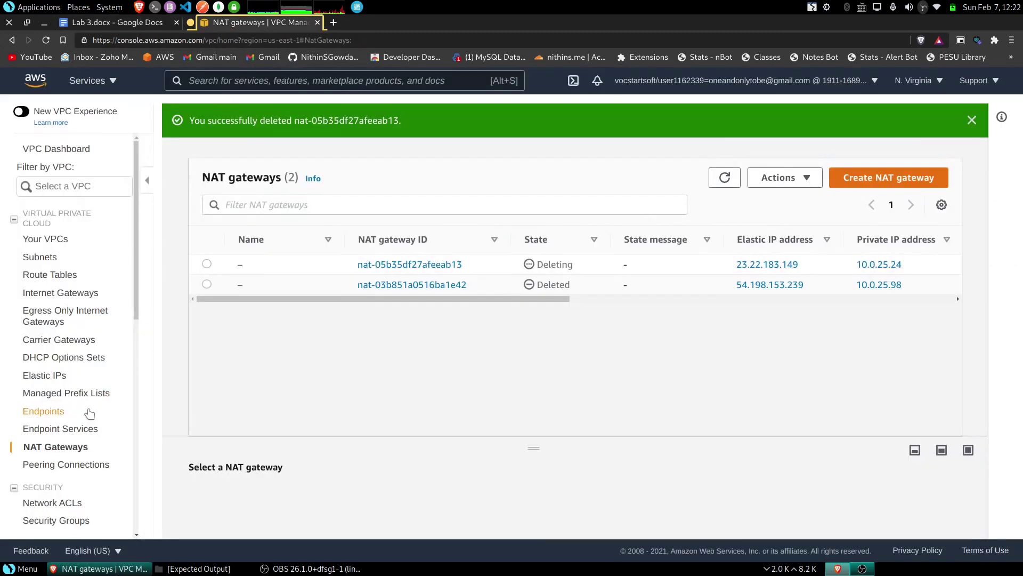
- Try detaching internet gateway igw-0eae36049bc64642b from the custom VPC
click(78, 296)
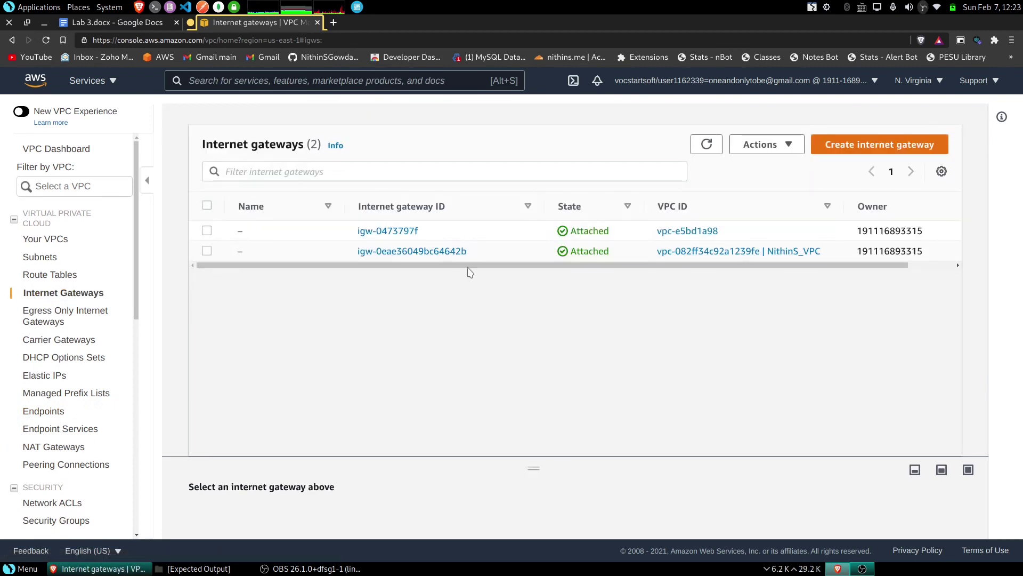
drag(468, 269, 521, 271)
scroll(599, 265, left, 2)
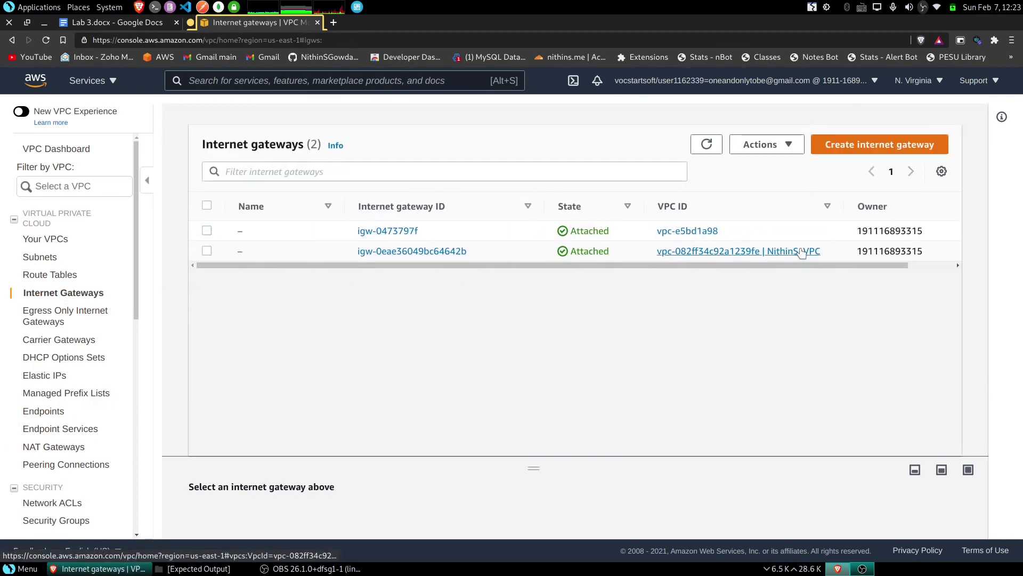
click(206, 251)
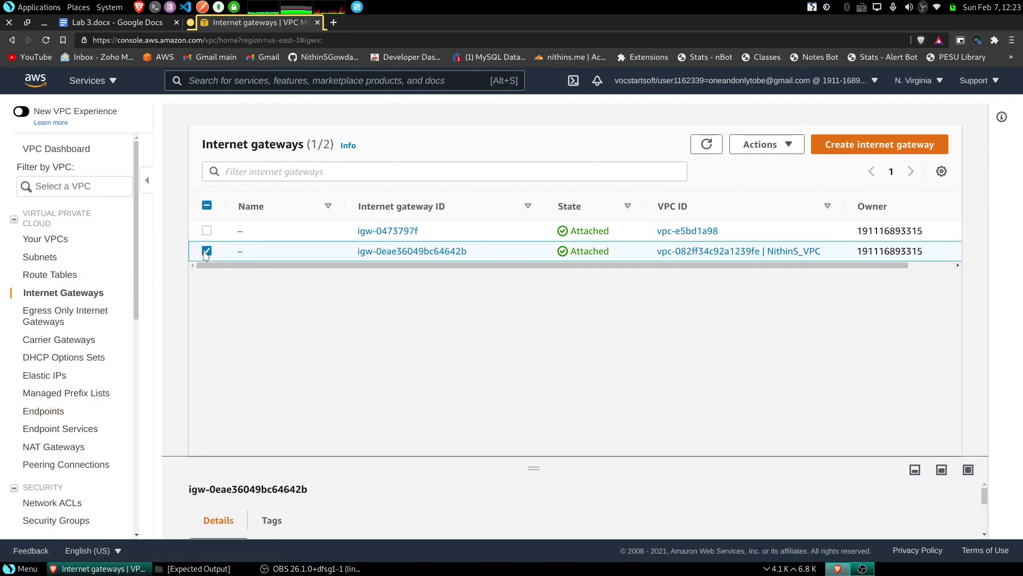
click(760, 144)
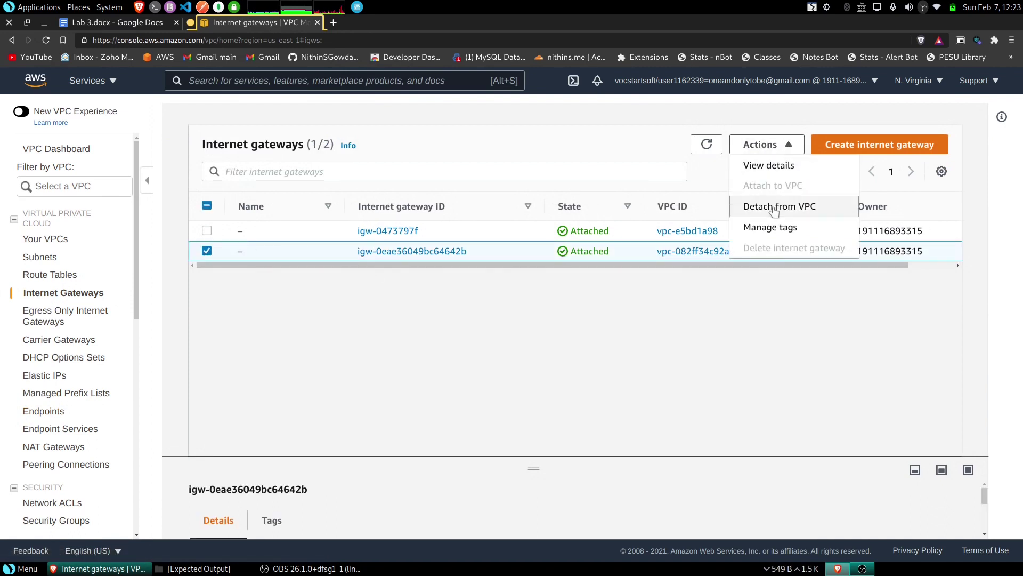
click(774, 208)
click(742, 385)
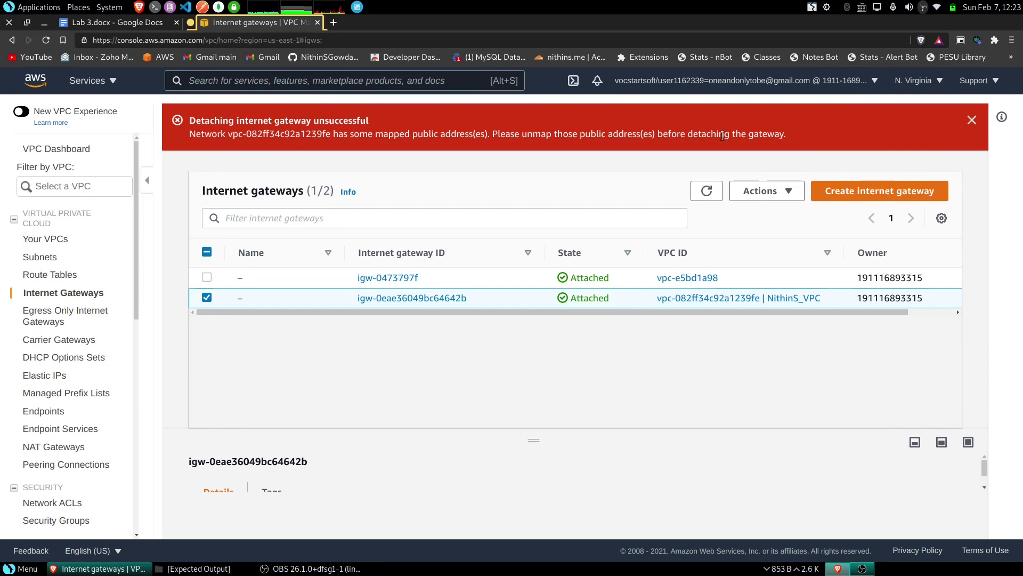
- After the error, reread the lab note about deleting subnets first and return to Internet Gateways
drag(675, 312, 544, 313)
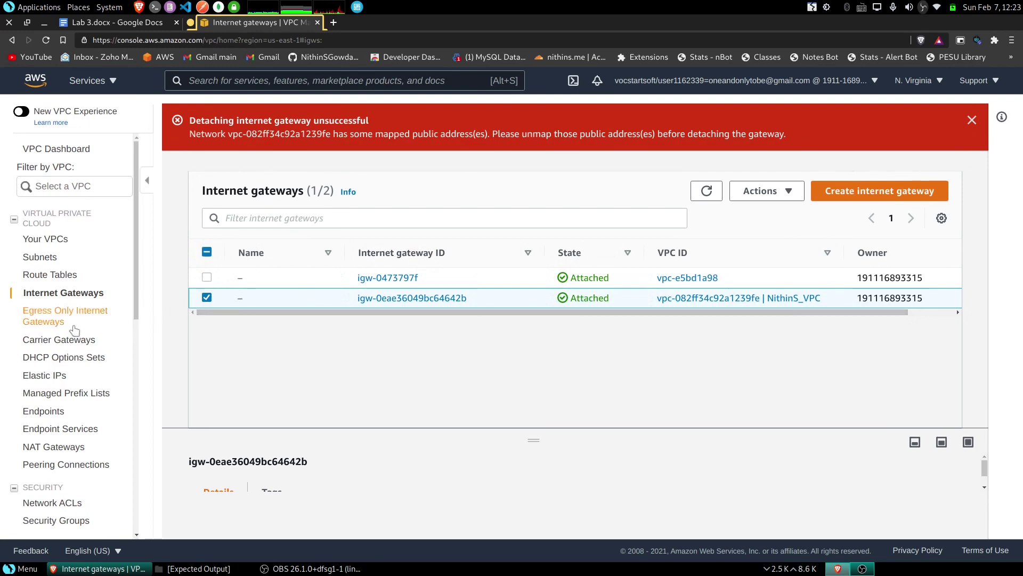
click(137, 22)
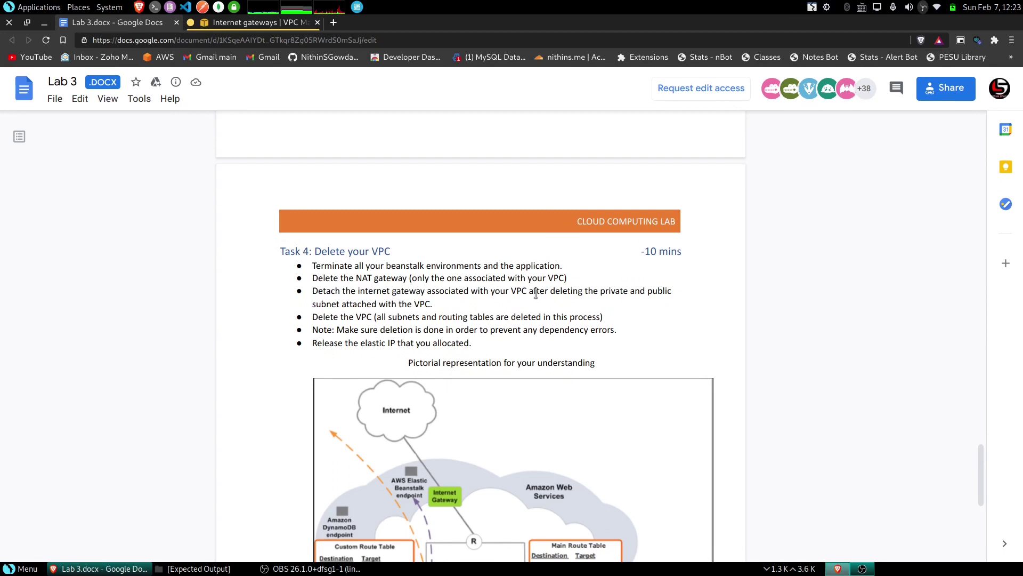
drag(547, 292, 665, 302)
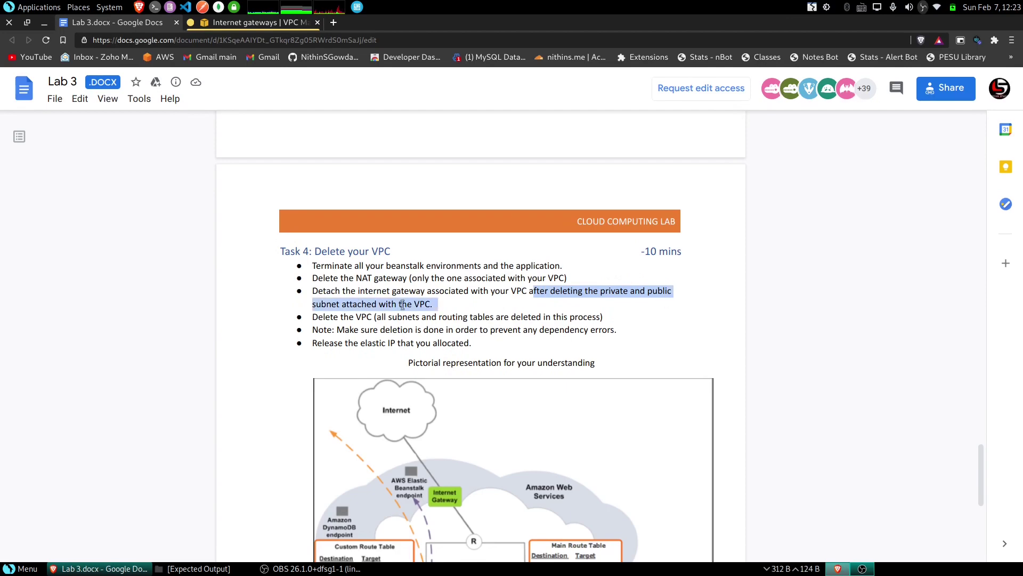
click(248, 22)
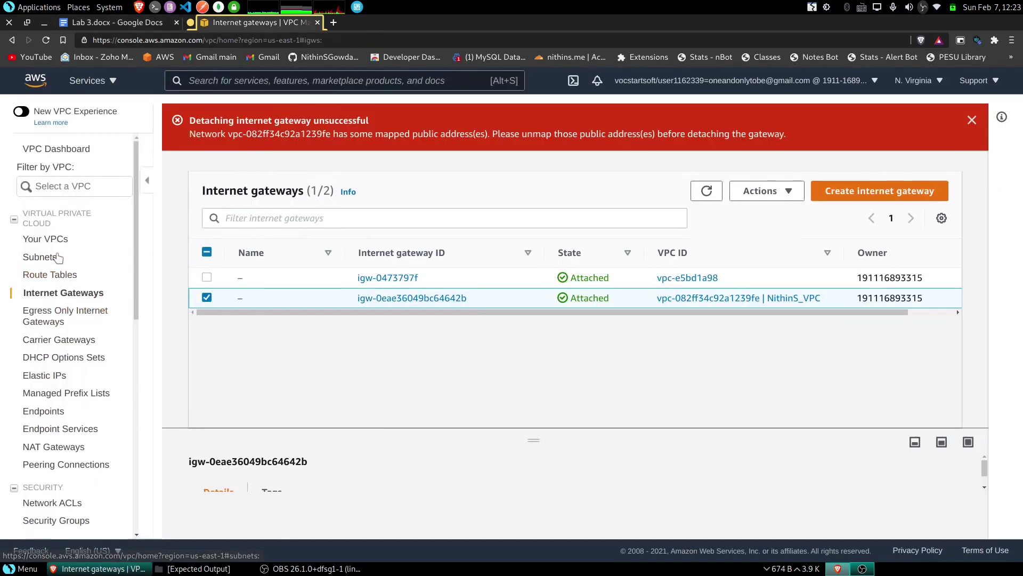
- Start deleting the Private and Public subnets, cancel it, and go to the VPC Dashboard
click(56, 257)
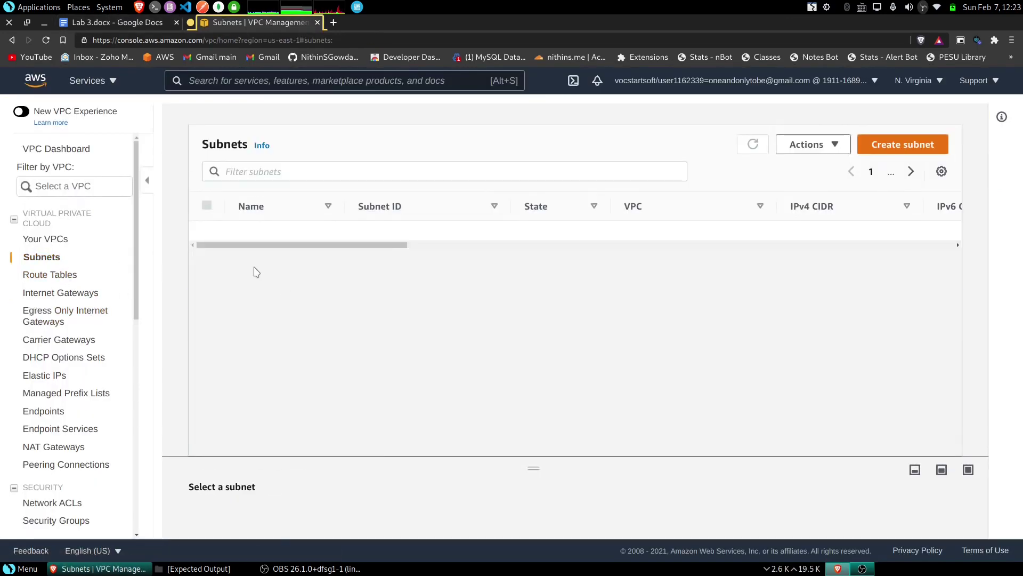
click(207, 230)
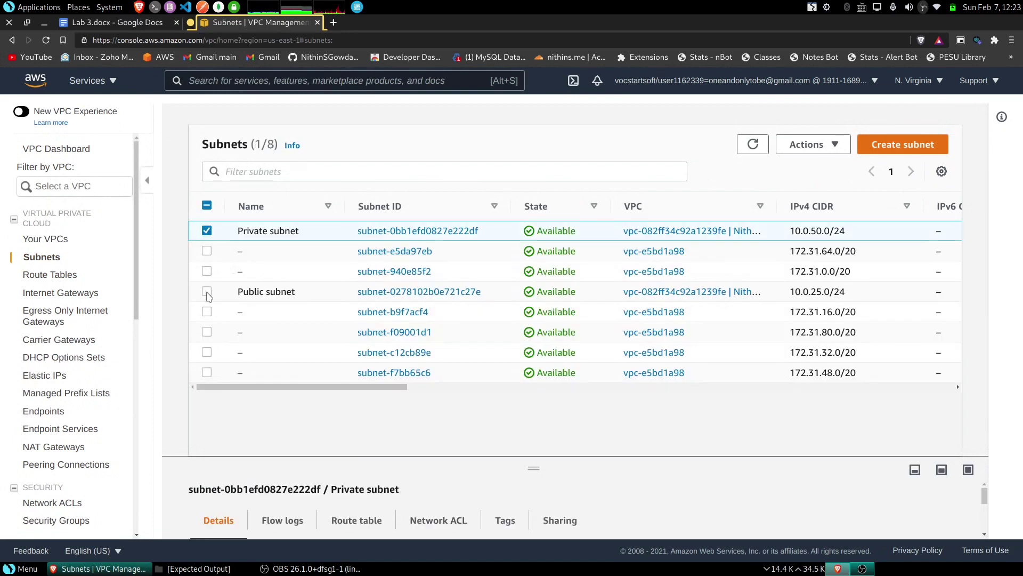
click(207, 291)
click(813, 144)
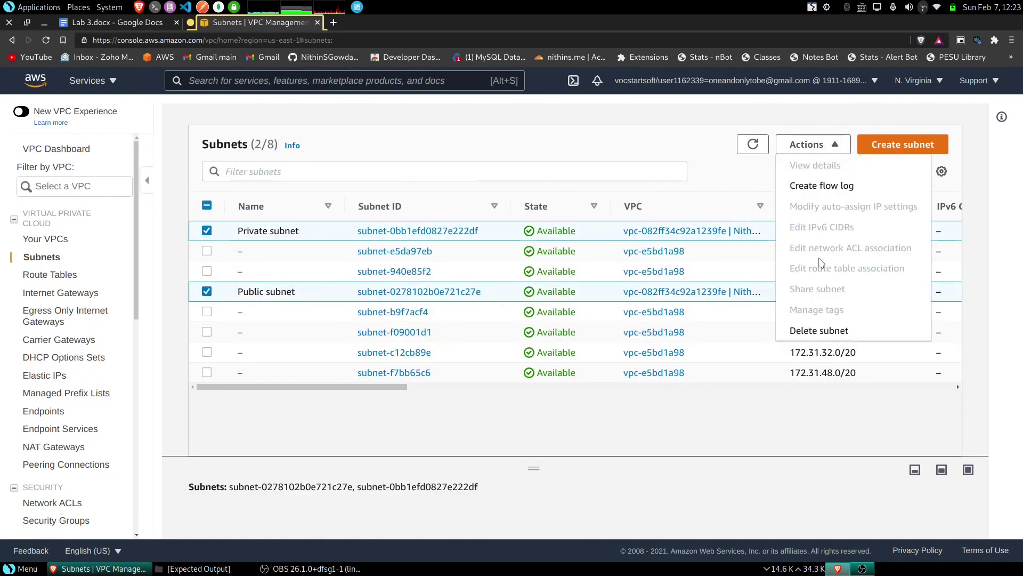
click(825, 328)
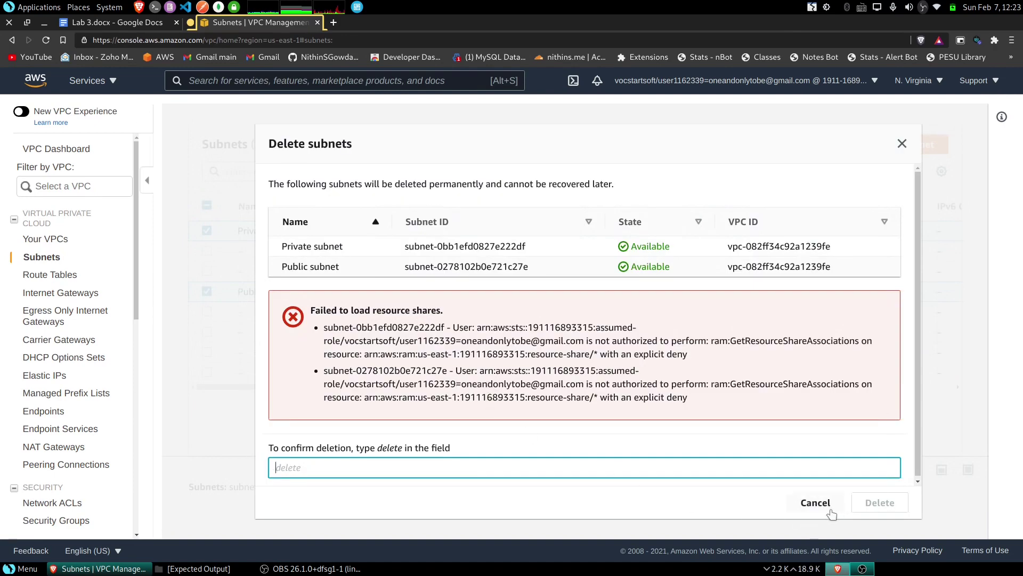
click(816, 502)
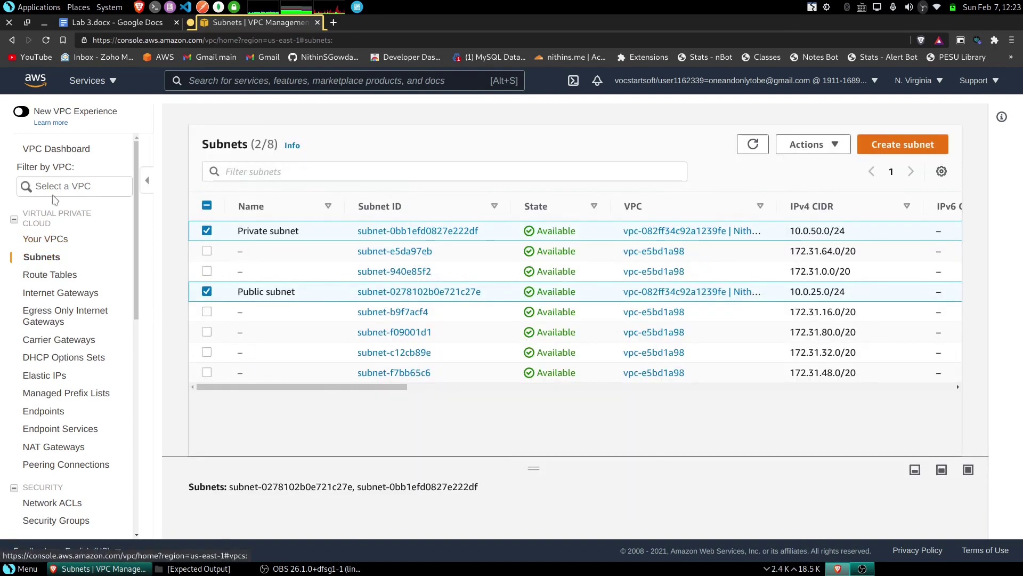
click(61, 151)
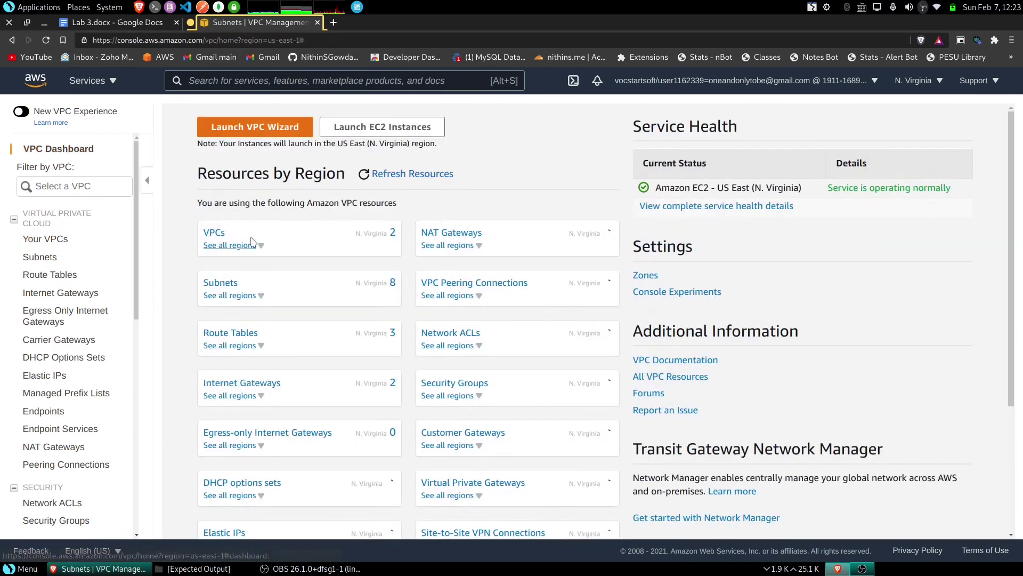
- Select the custom 10.0.0.0/16 VPC and choose Delete VPC
click(221, 238)
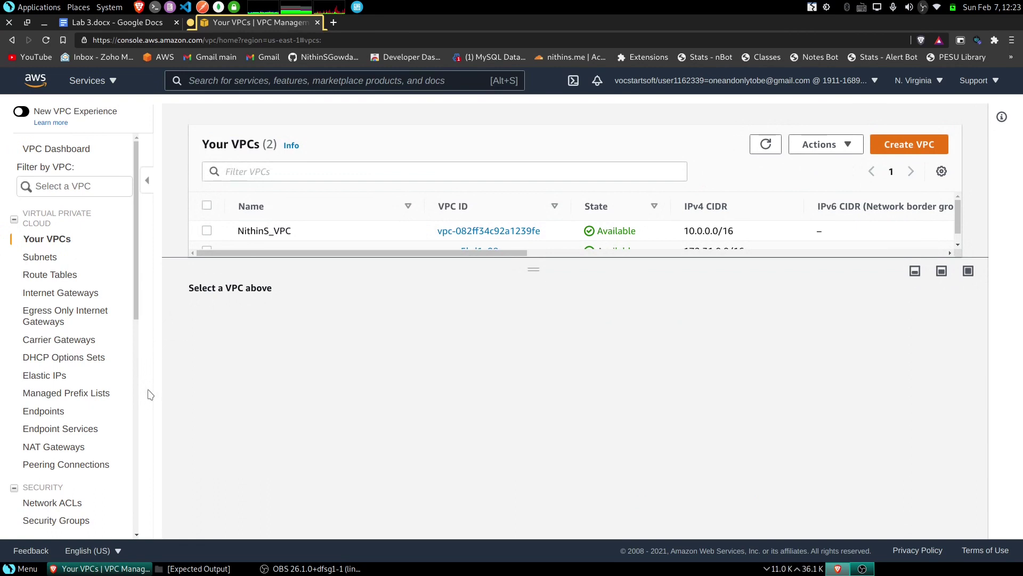
scroll(128, 424, down, 1)
scroll(130, 422, up, 1)
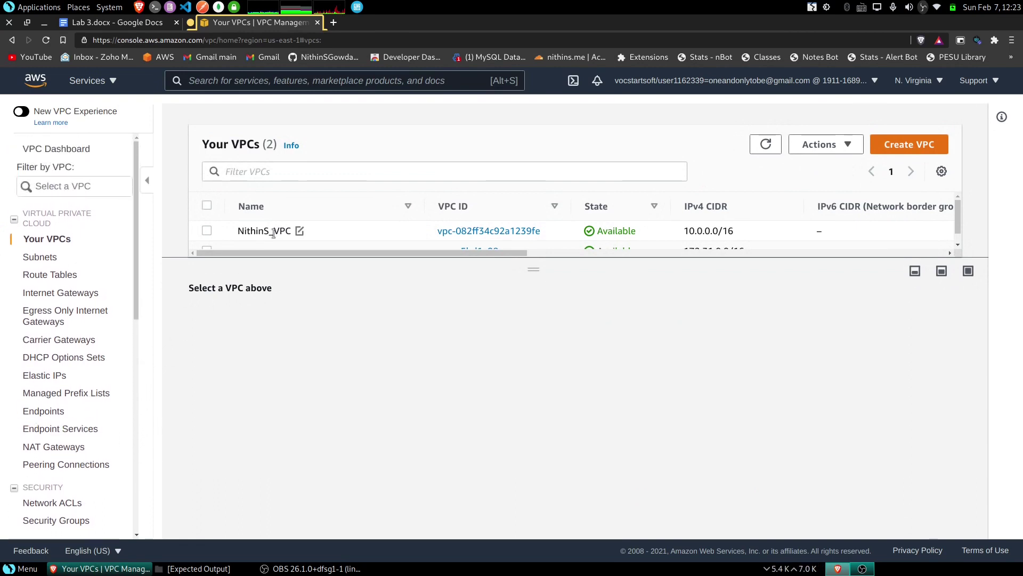
click(273, 233)
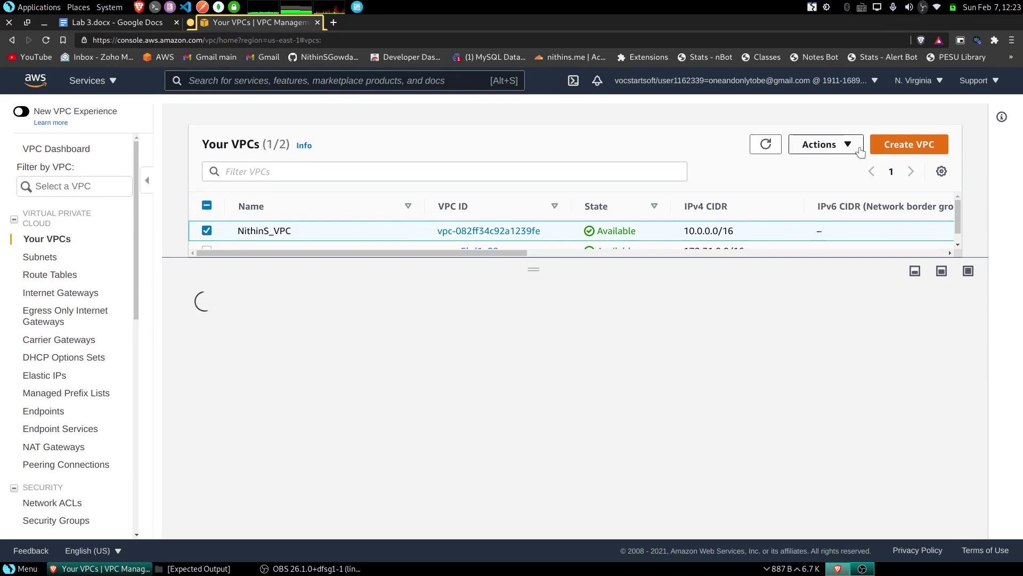
click(860, 150)
click(844, 312)
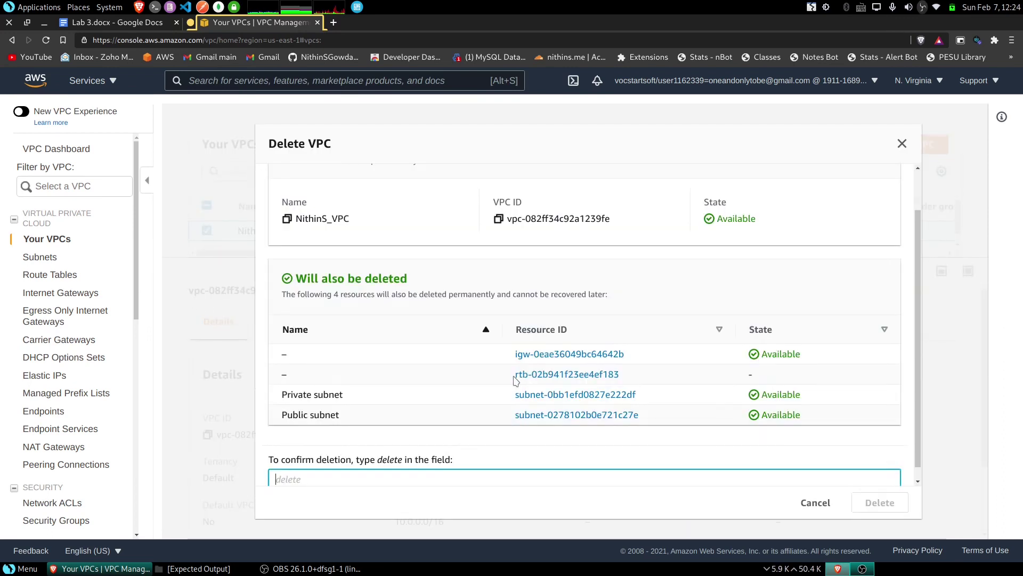
- Confirm the VPC deletion by entering 'delete' in the confirmation field
scroll(430, 291, up, 2)
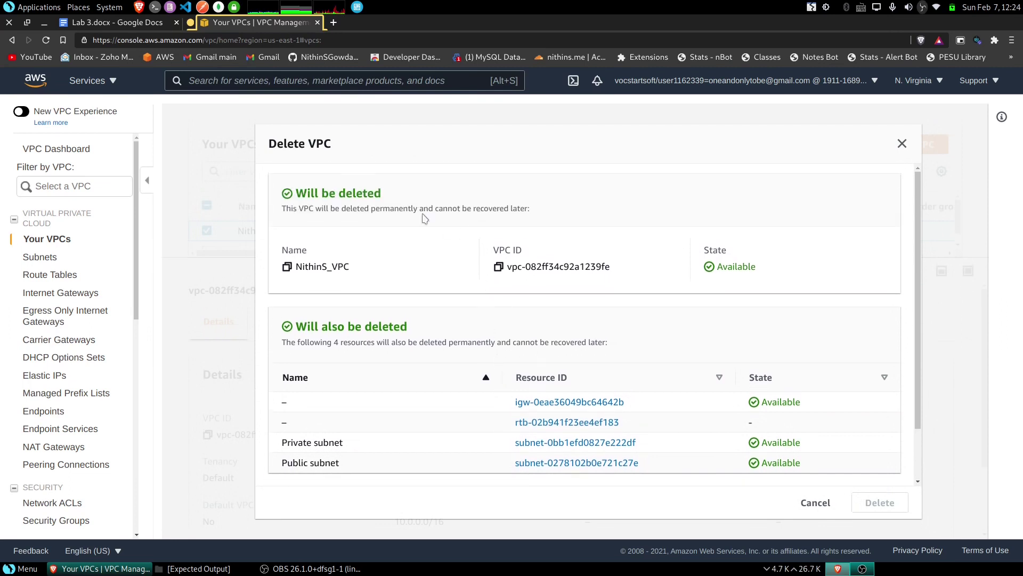
scroll(430, 291, down, 2)
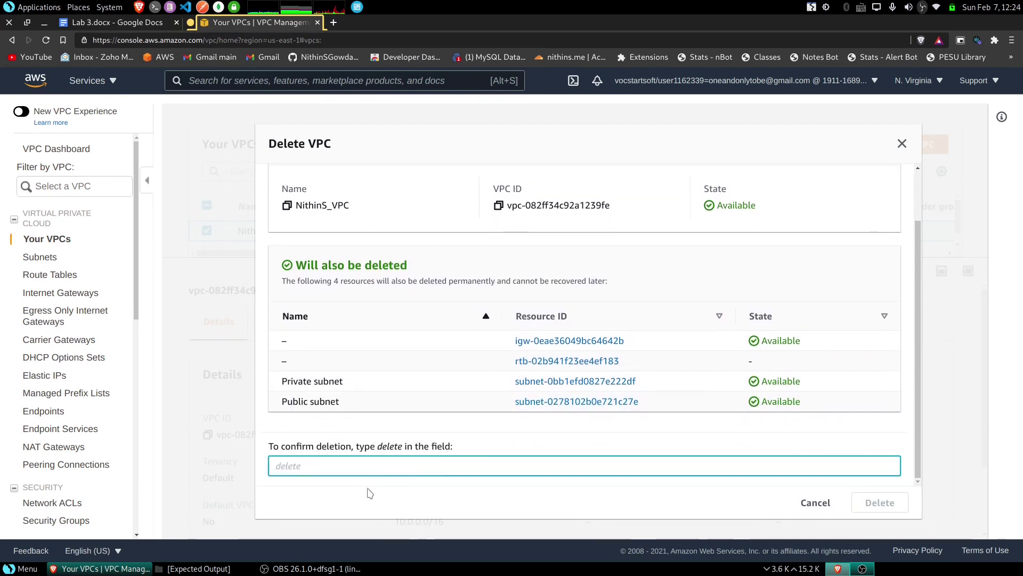
double_click(397, 451)
key(ctrl+c)
click(391, 465)
key(ctrl+v)
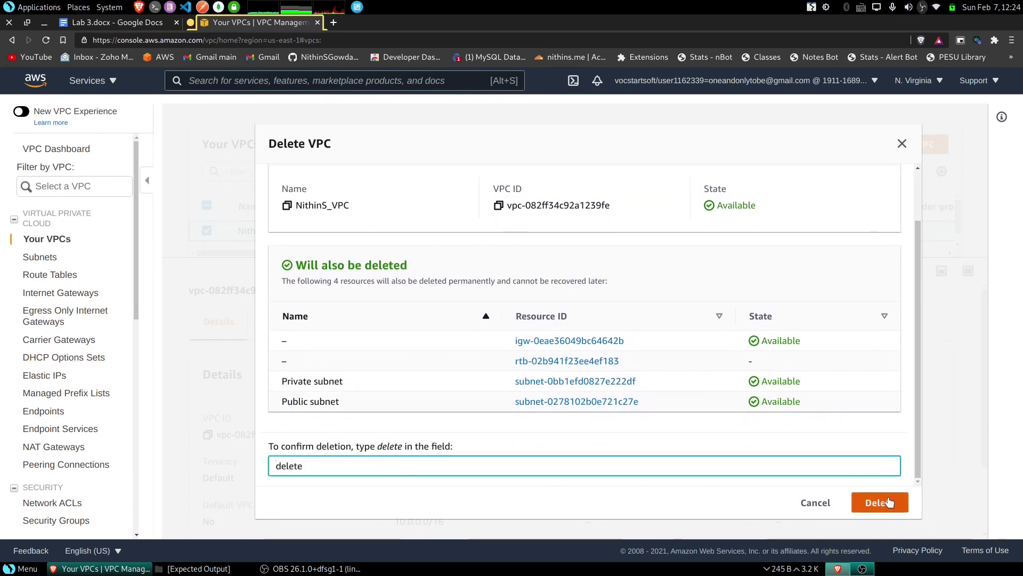
click(880, 502)
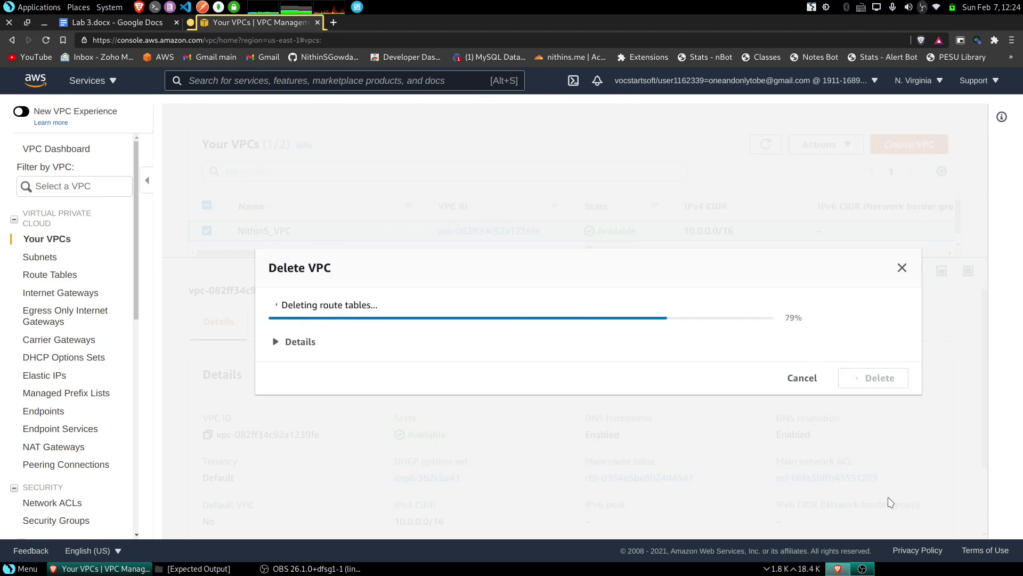
- Review the resources removed with the VPC and dismiss the success message
click(305, 343)
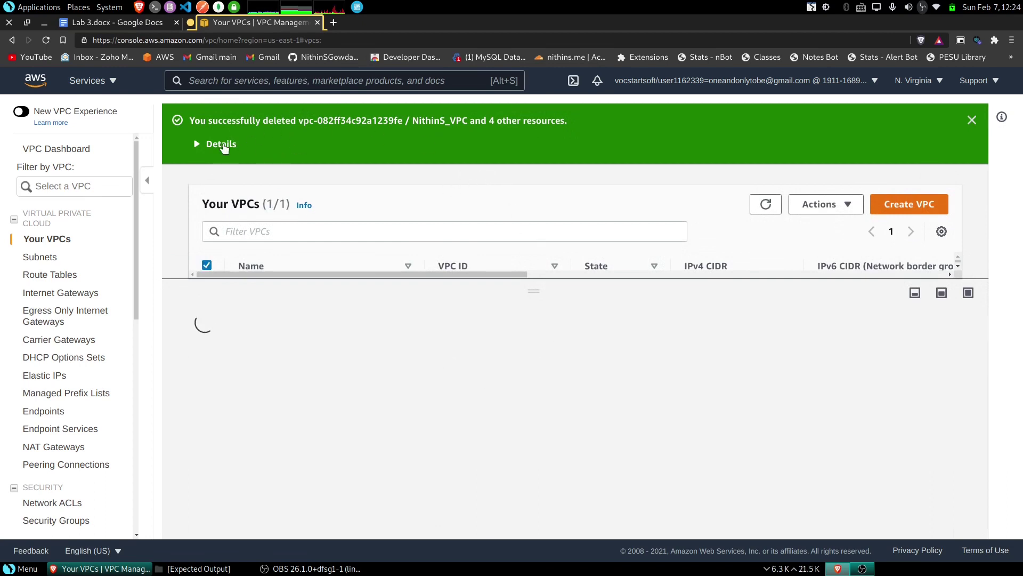
click(221, 145)
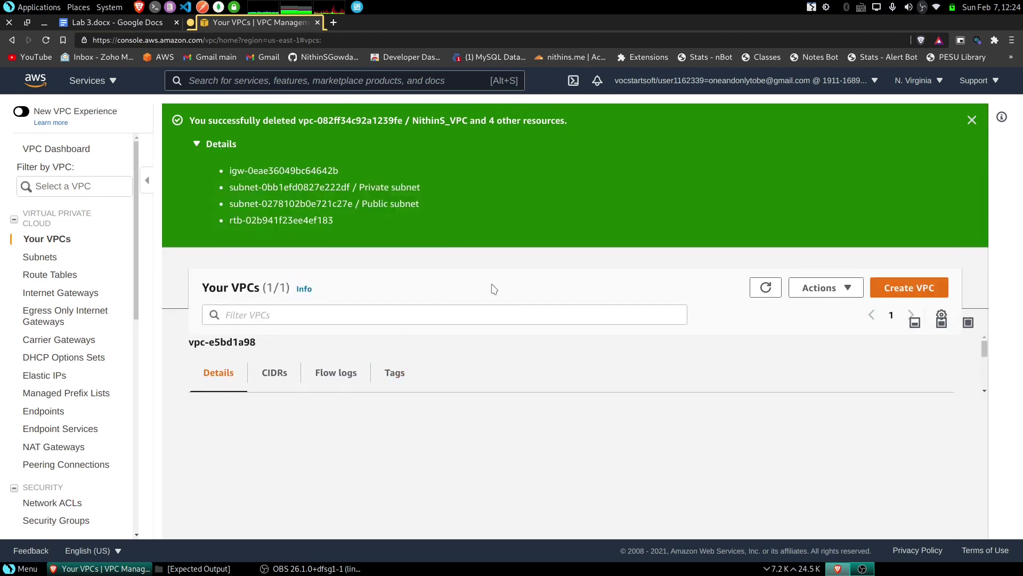
click(972, 120)
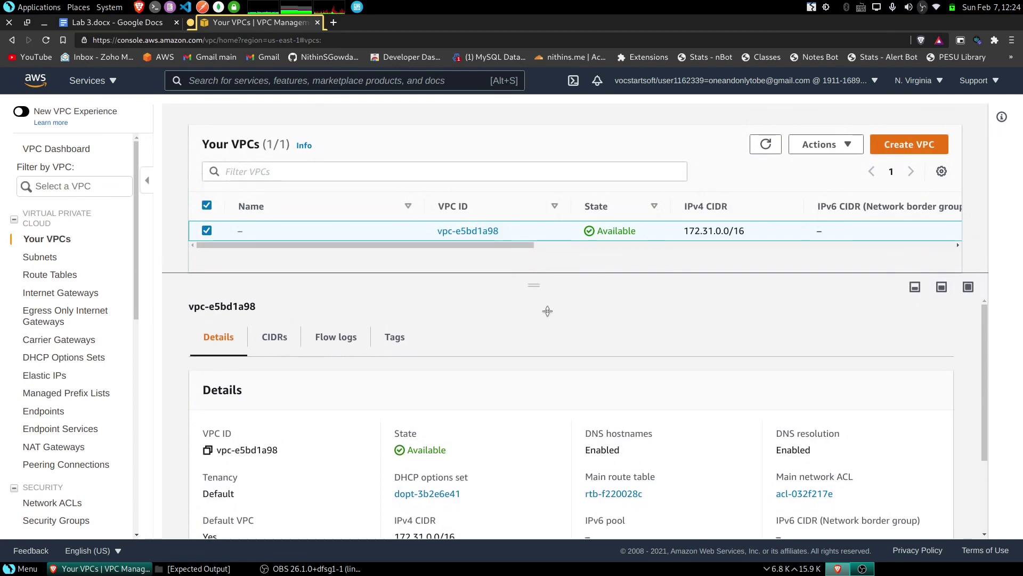
drag(547, 311, 544, 407)
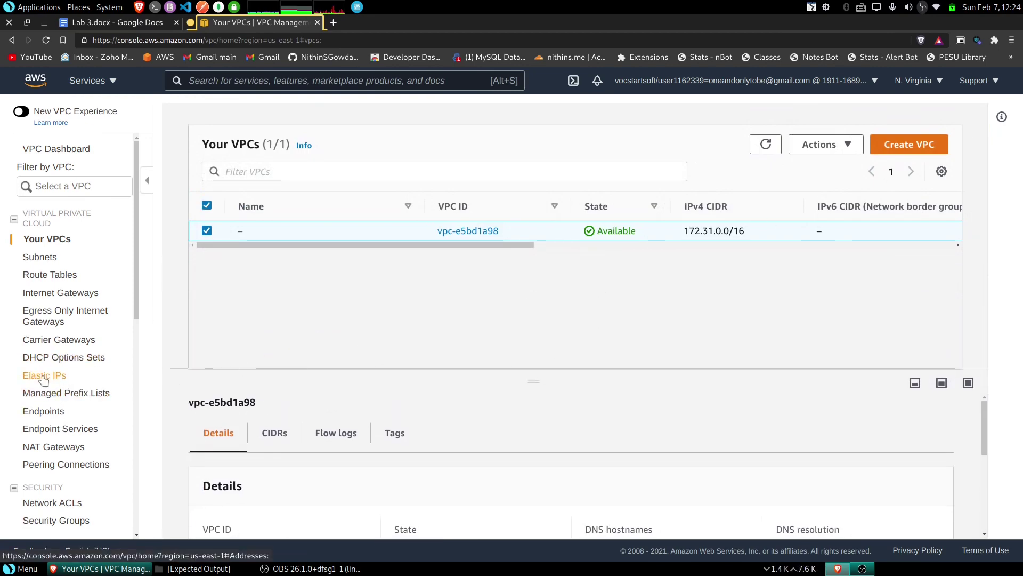
- Open Elastic IPs and check the lab document's delete-VPC and release-elastic-IP steps
click(44, 376)
click(123, 25)
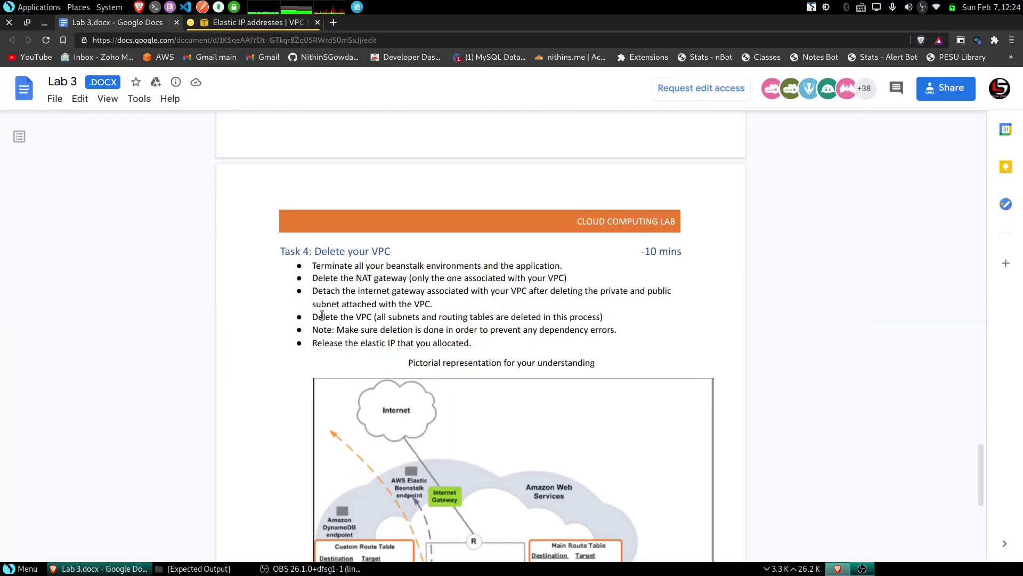
drag(308, 316, 410, 323)
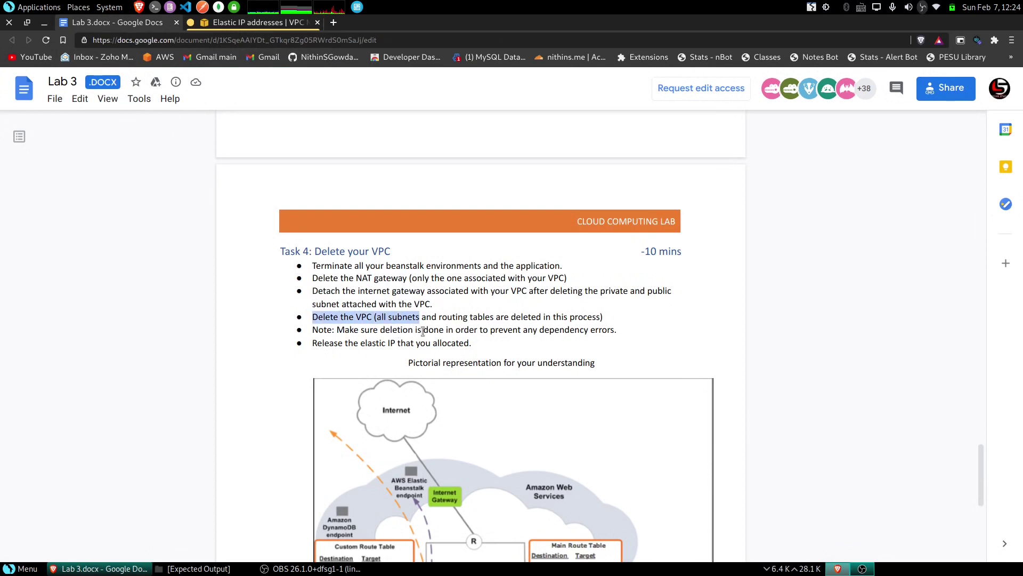
drag(333, 343, 409, 343)
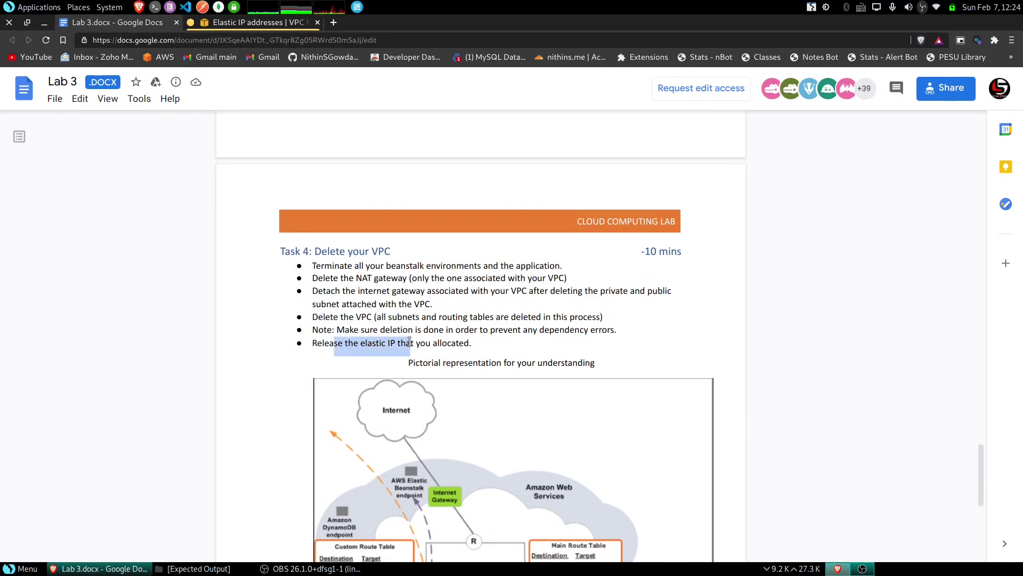
click(408, 344)
click(250, 23)
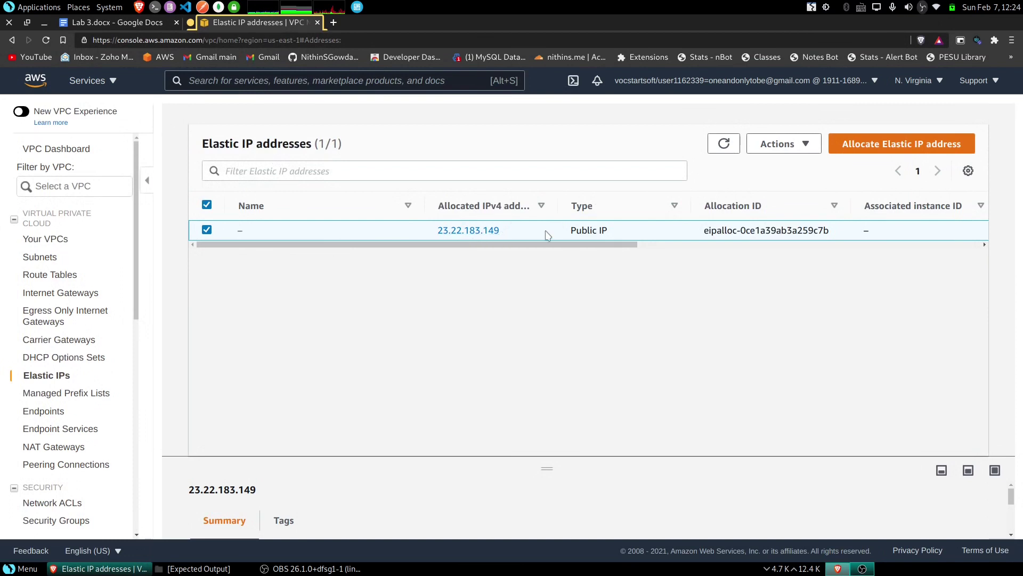
- Release the elastic IP address 23.22.183.149
click(779, 144)
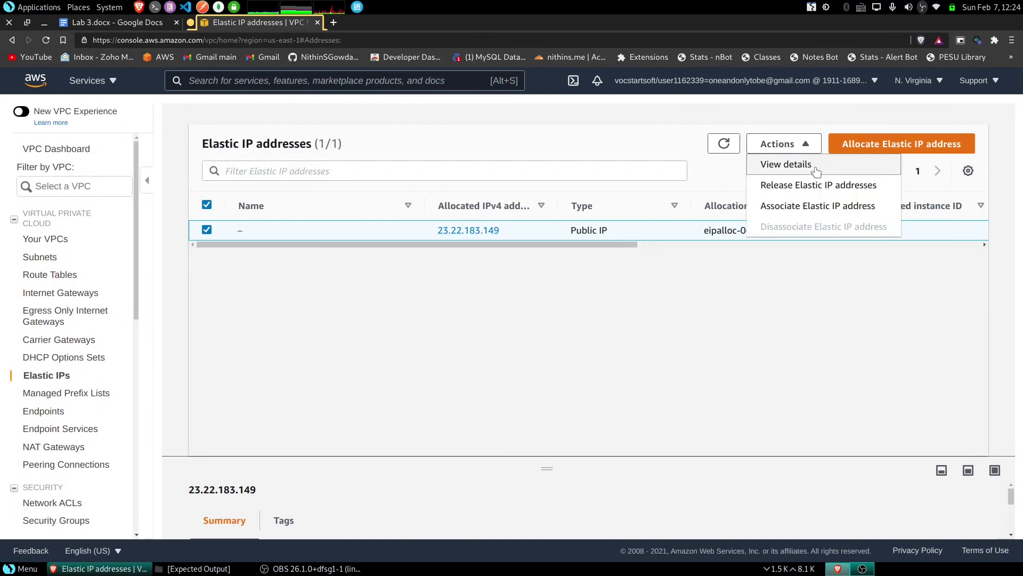
click(817, 188)
click(754, 387)
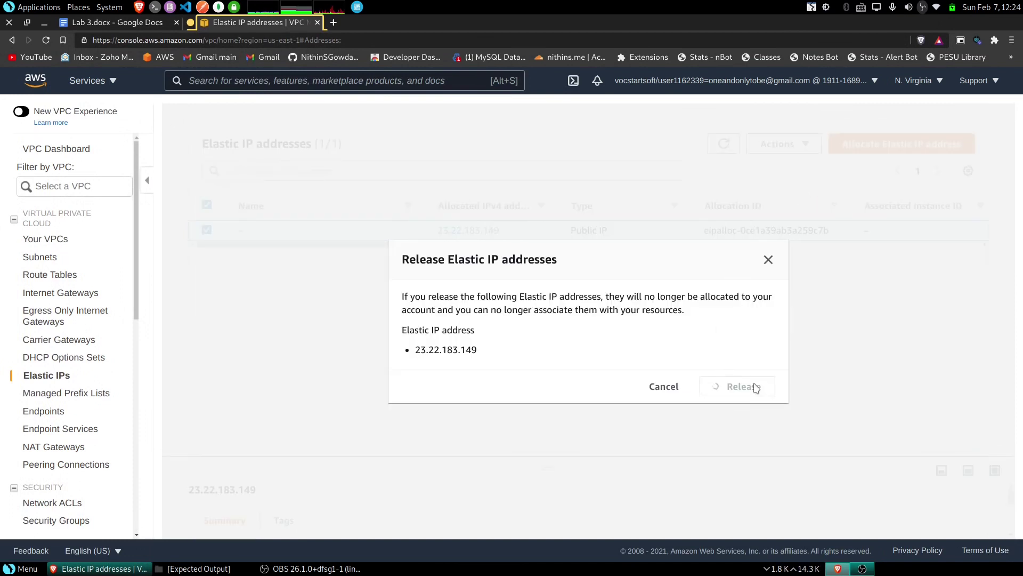